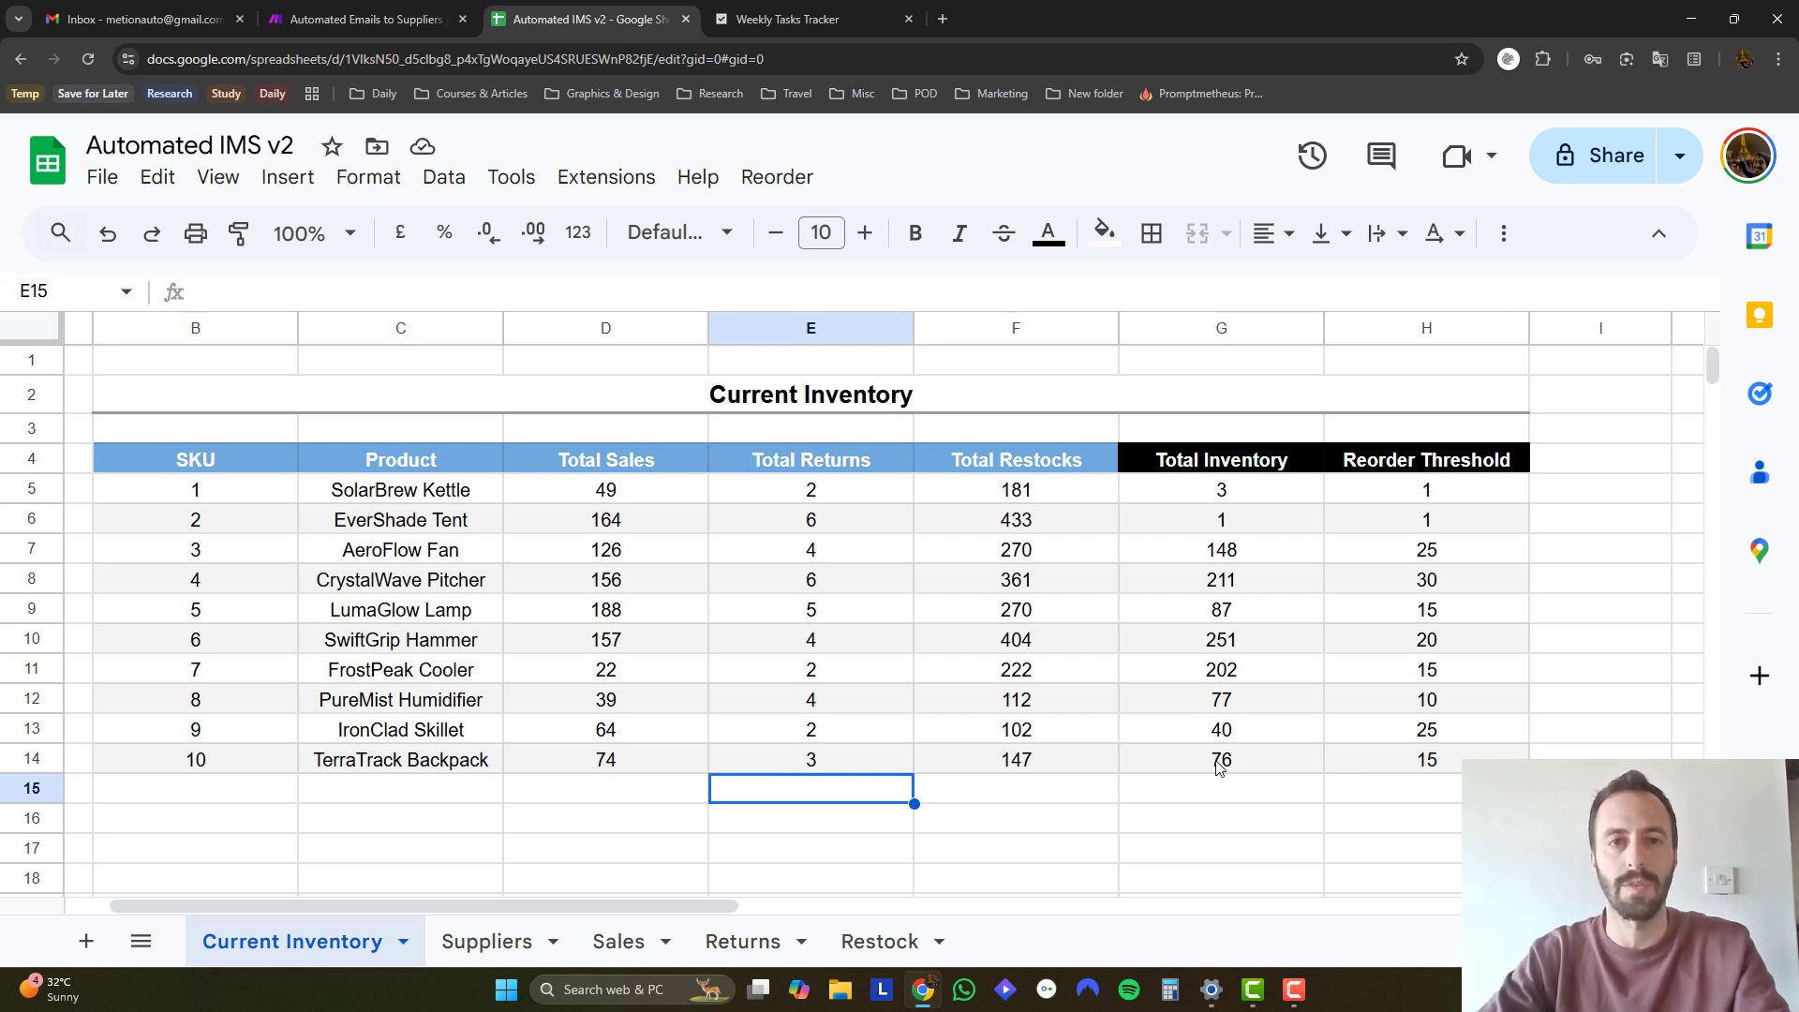
Review the Current Inventory sheet's sales, returns, restocks, total inventory and reorder threshold columns.
drag(711, 908, 682, 913)
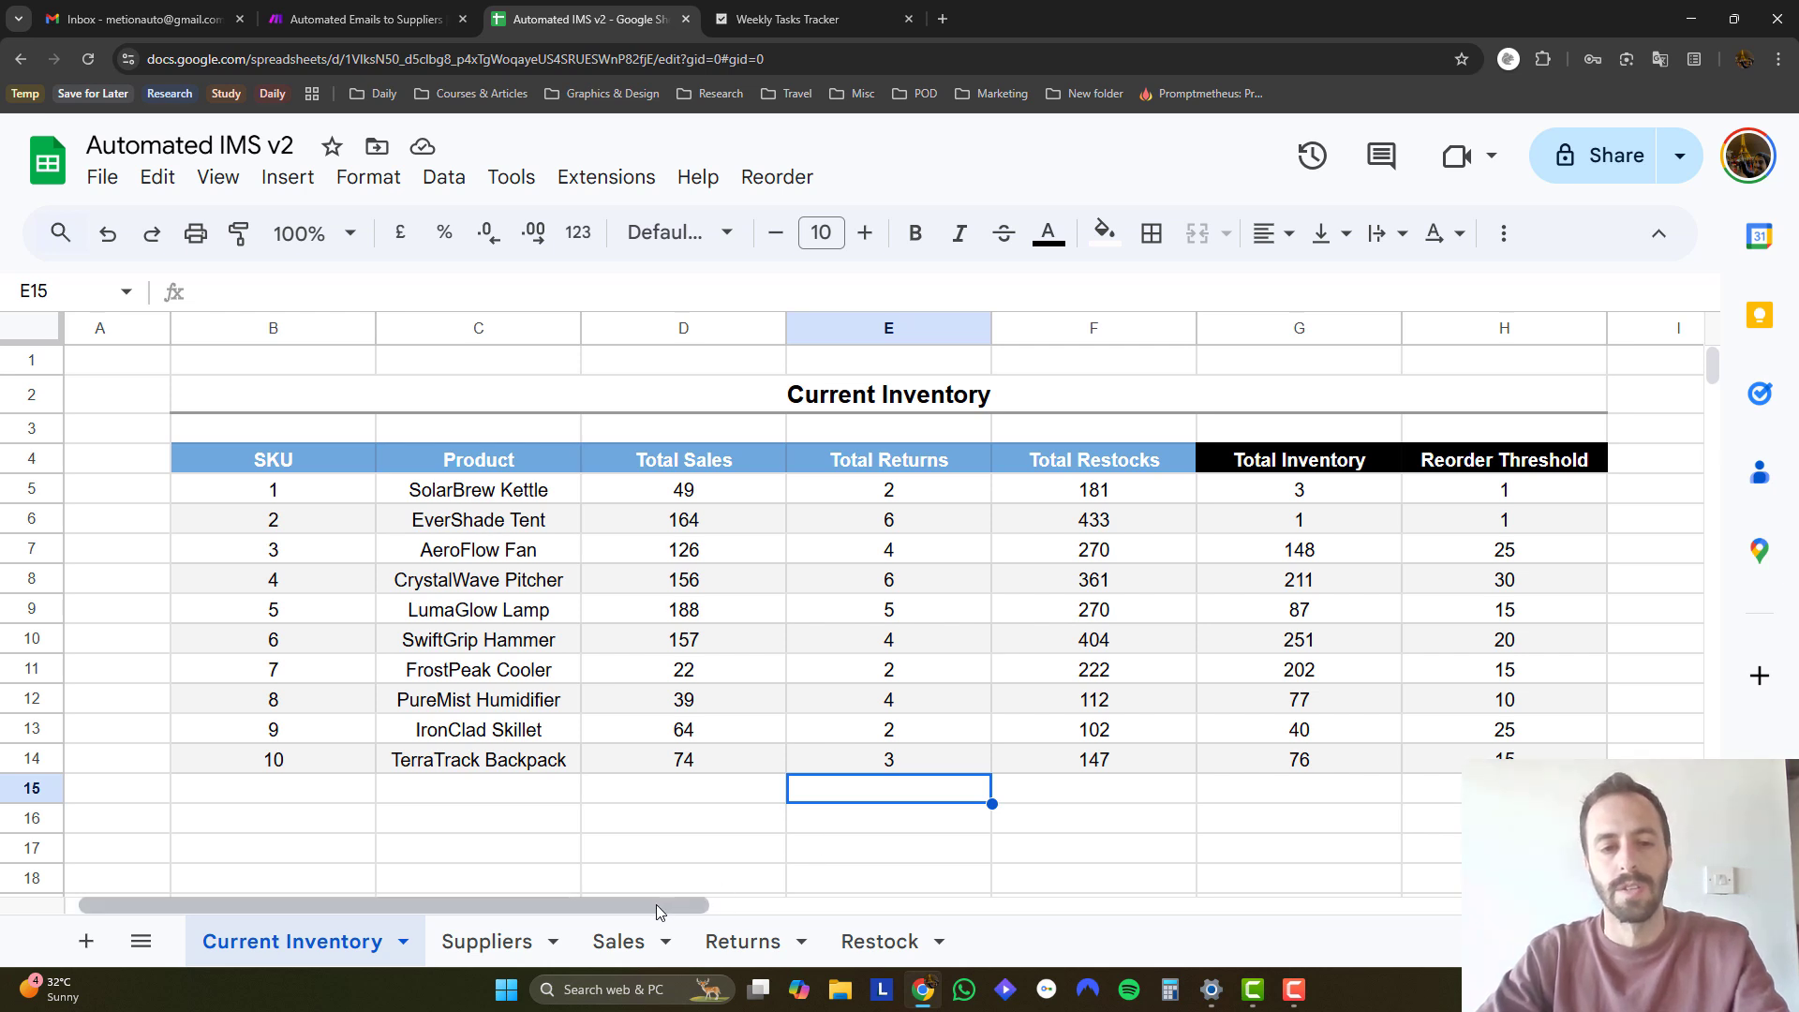
mouse_move(658, 914)
mouse_down()
mouse_move(866, 915)
mouse_move(653, 922)
mouse_up()
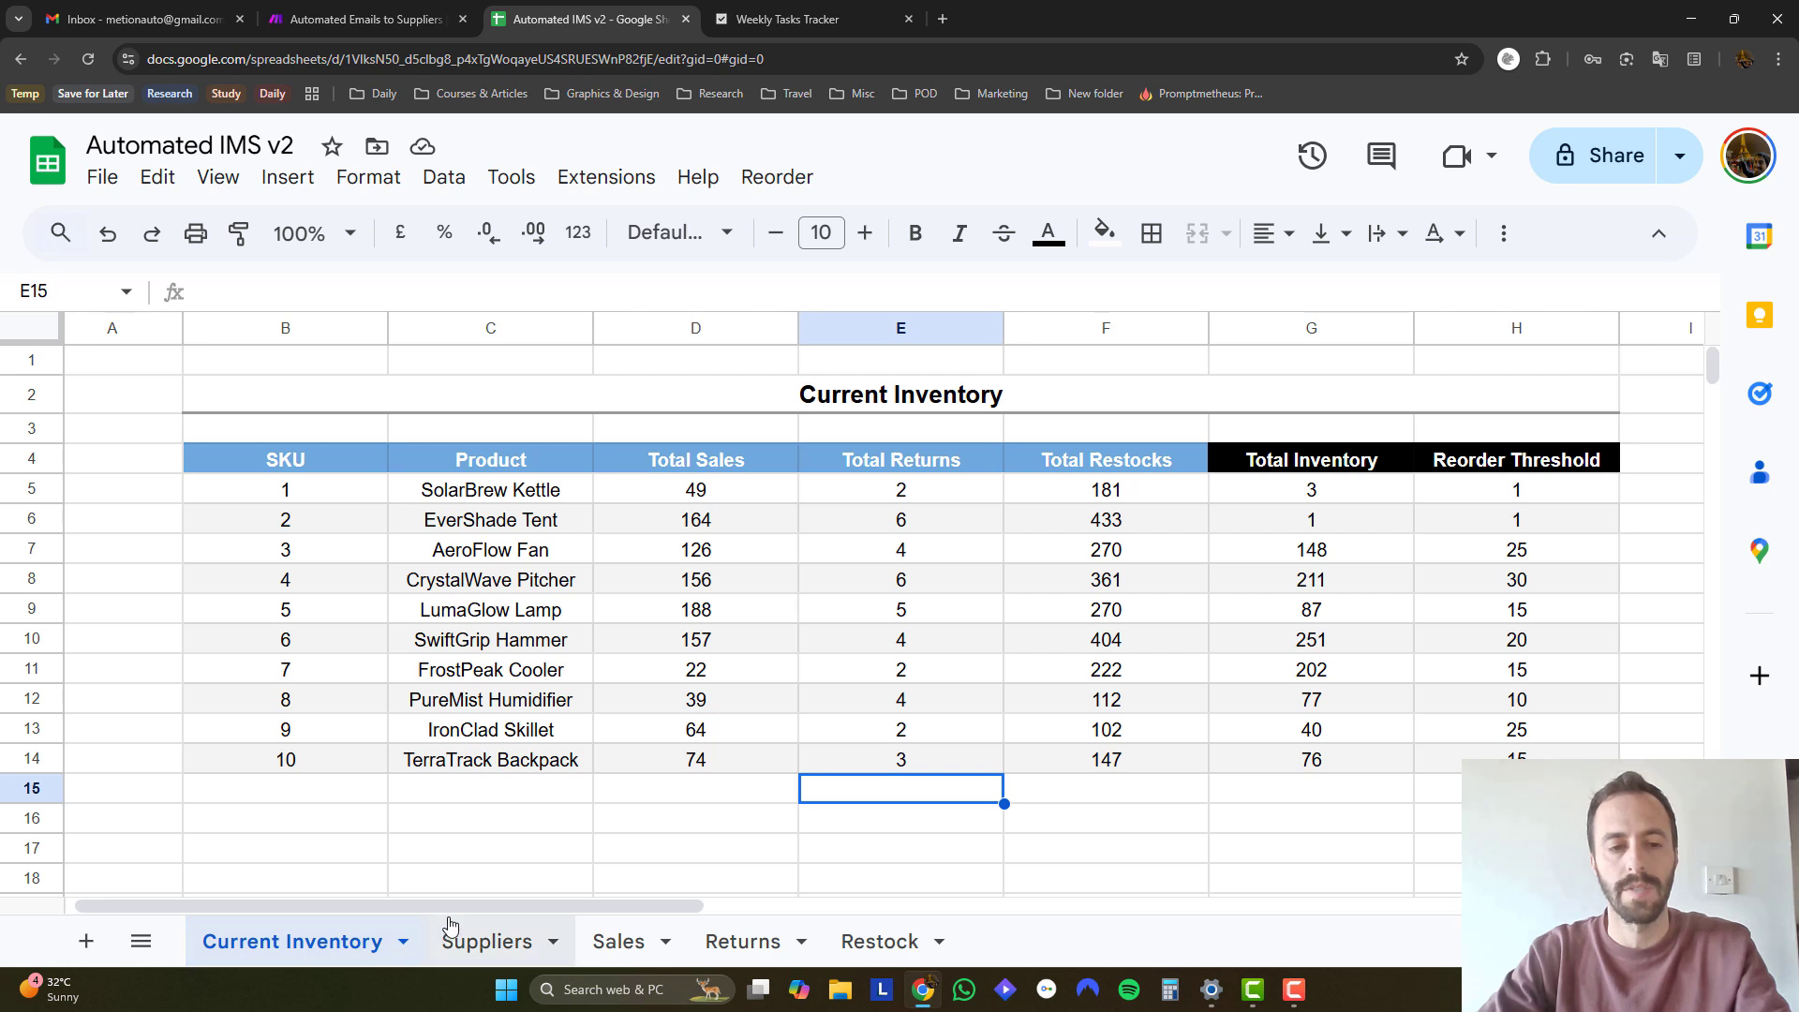
drag(461, 919, 576, 912)
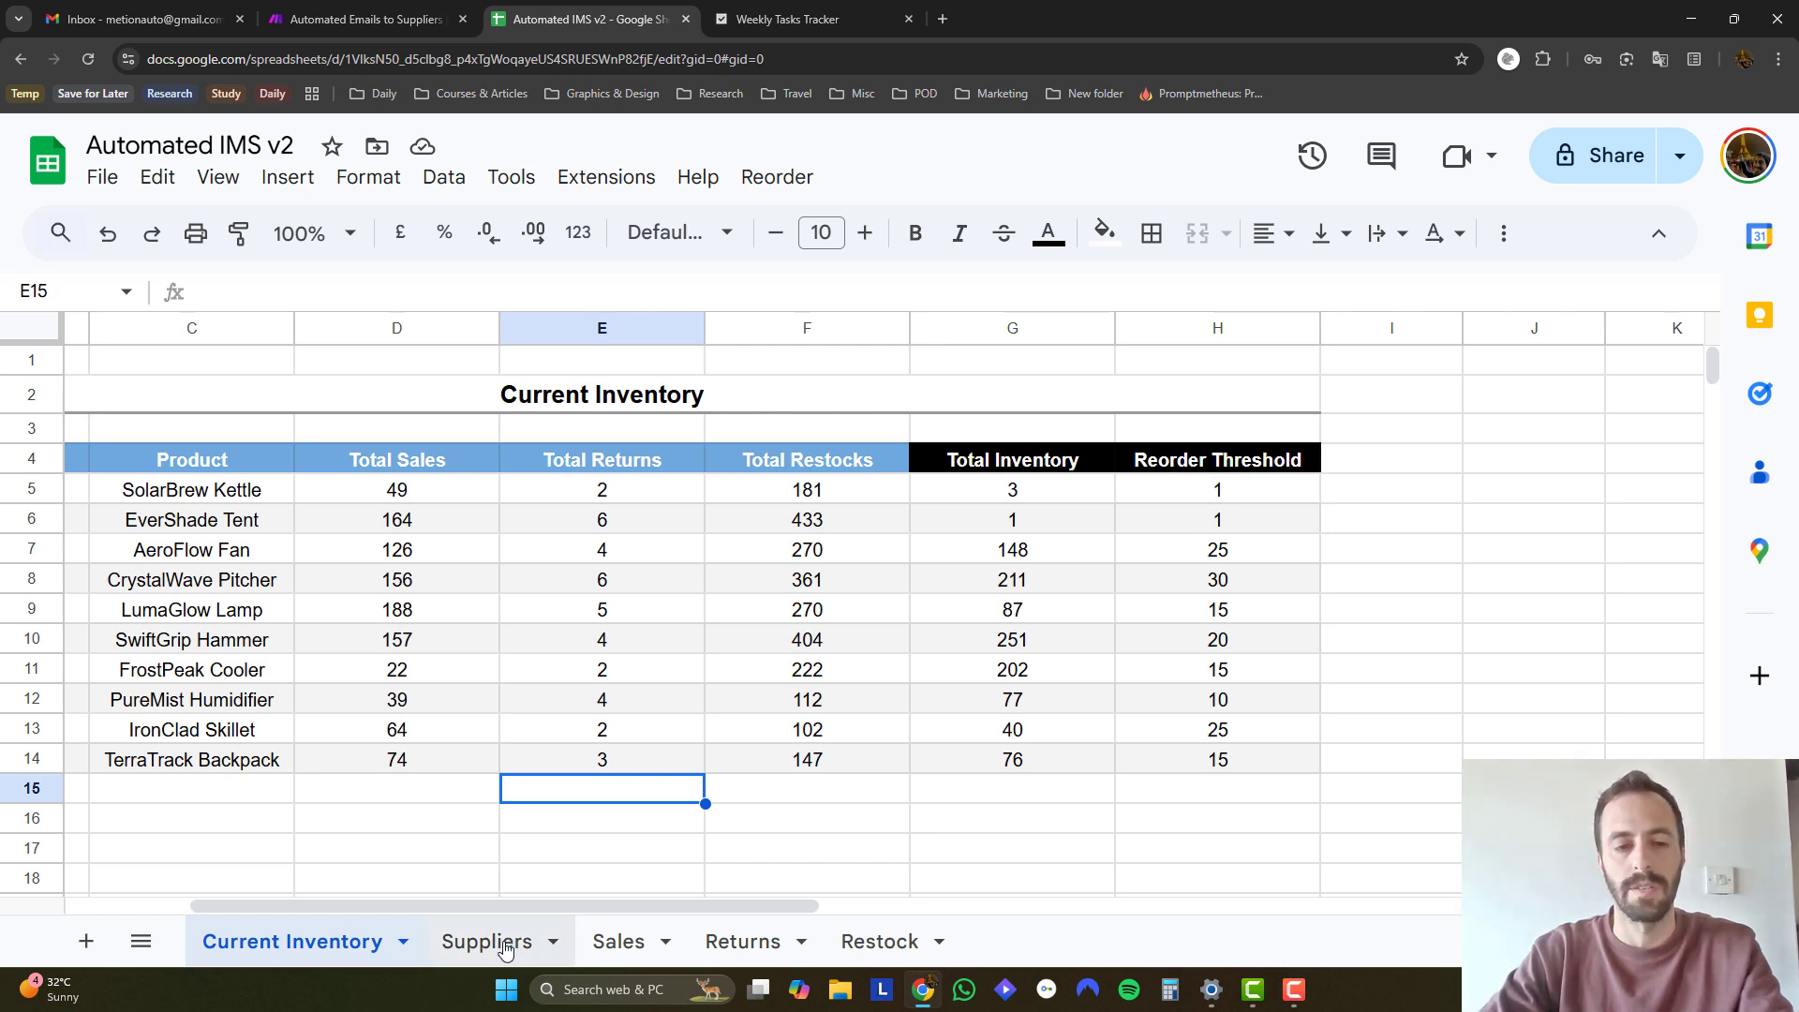
scroll(500, 917, left, 1)
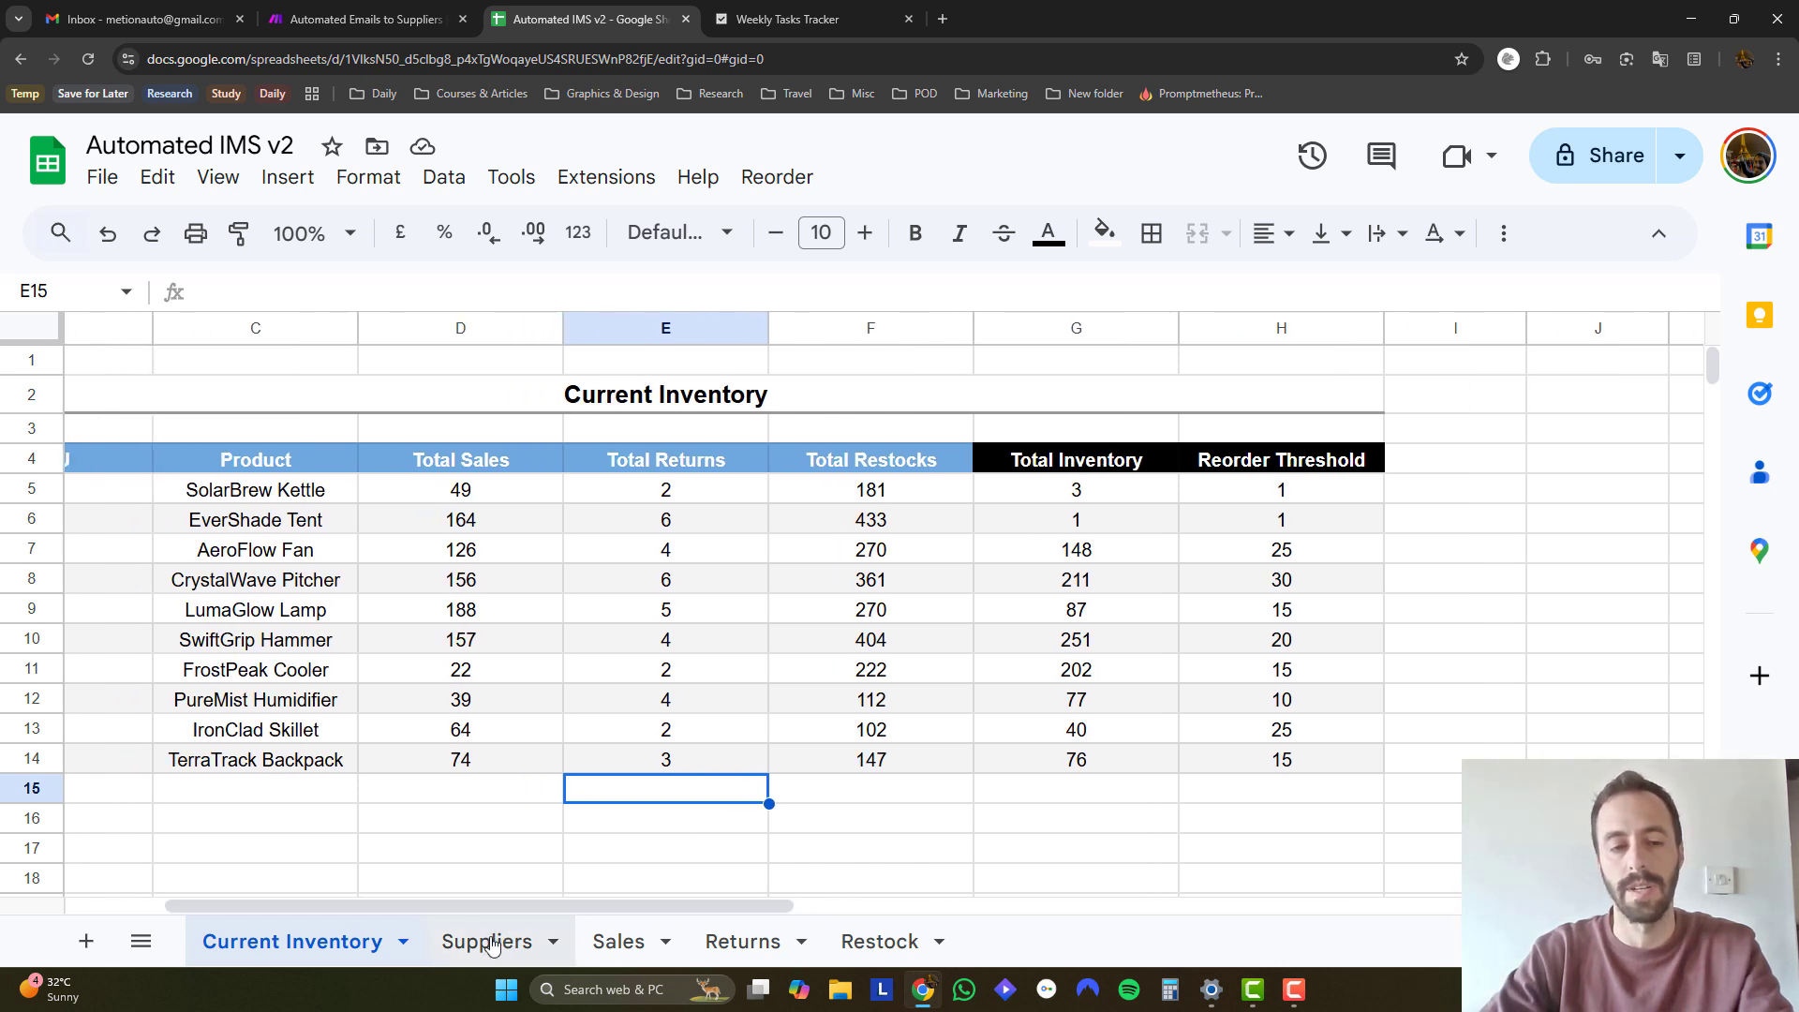
Open the Suppliers sheet and examine all its columns, from SKU and vendor through Reorder and Reorder Sent.
click(490, 946)
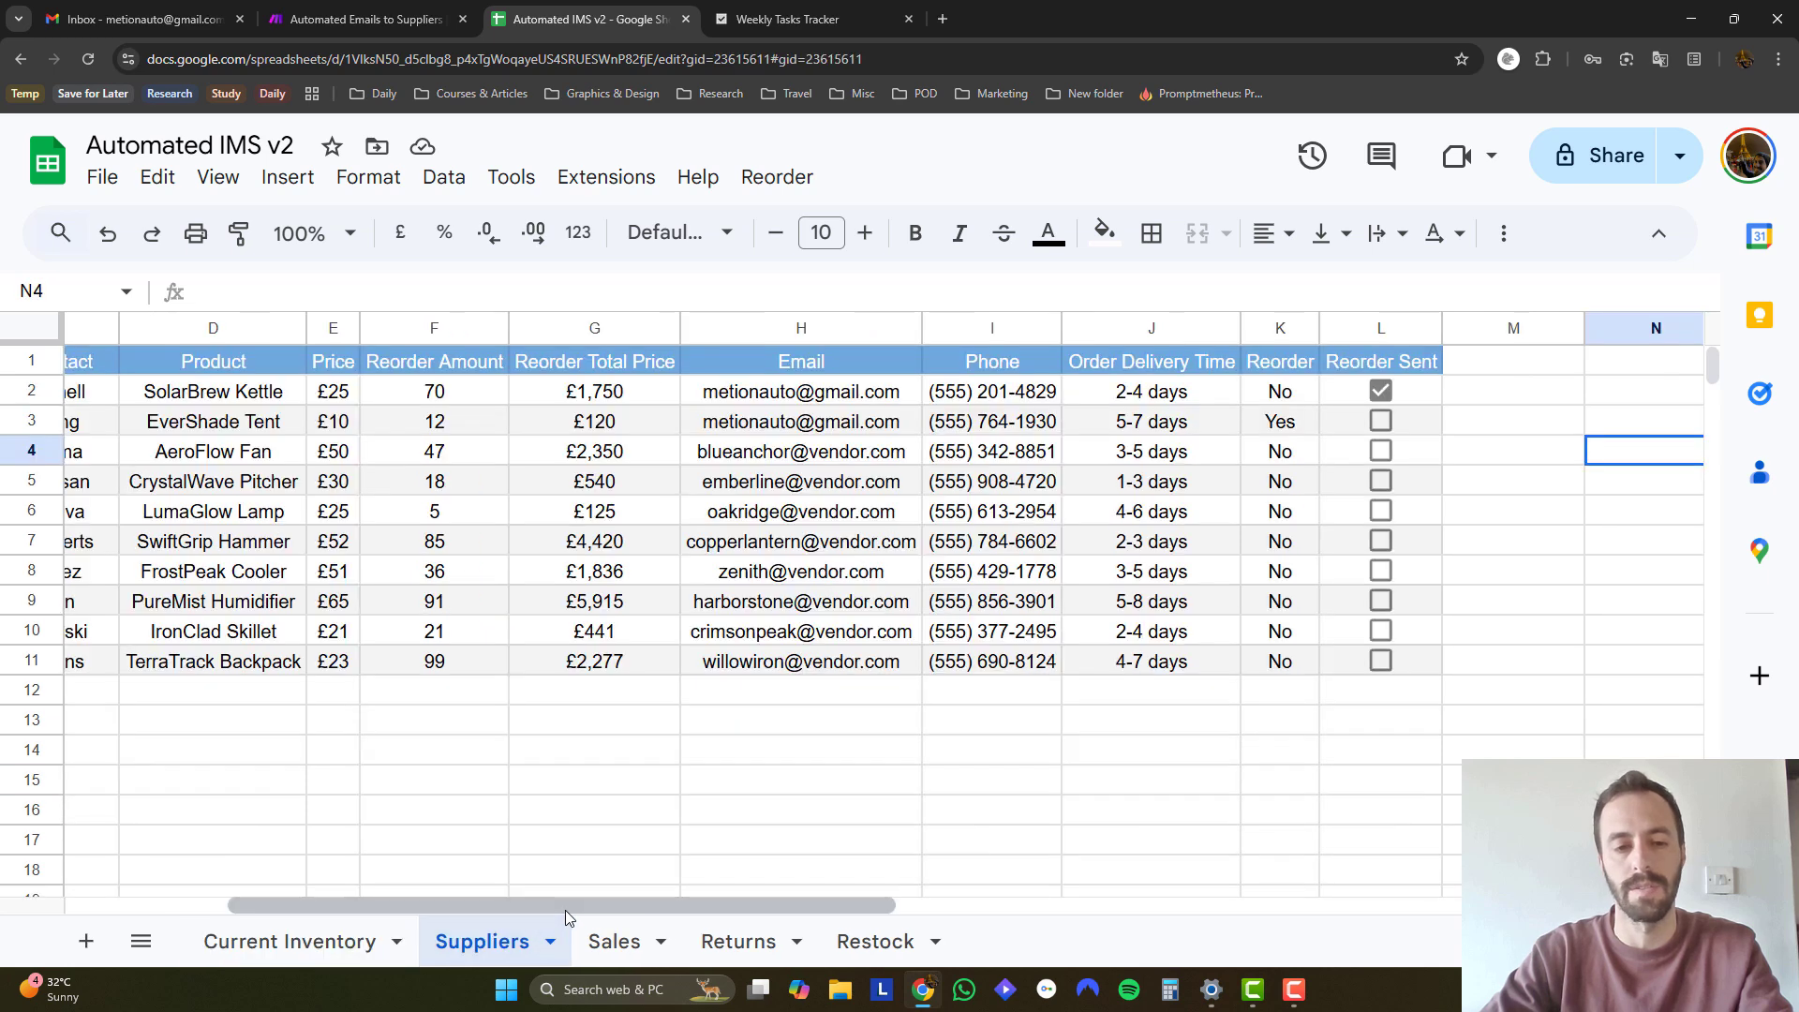
scroll(446, 908, left, 4)
scroll(598, 892, right, 8)
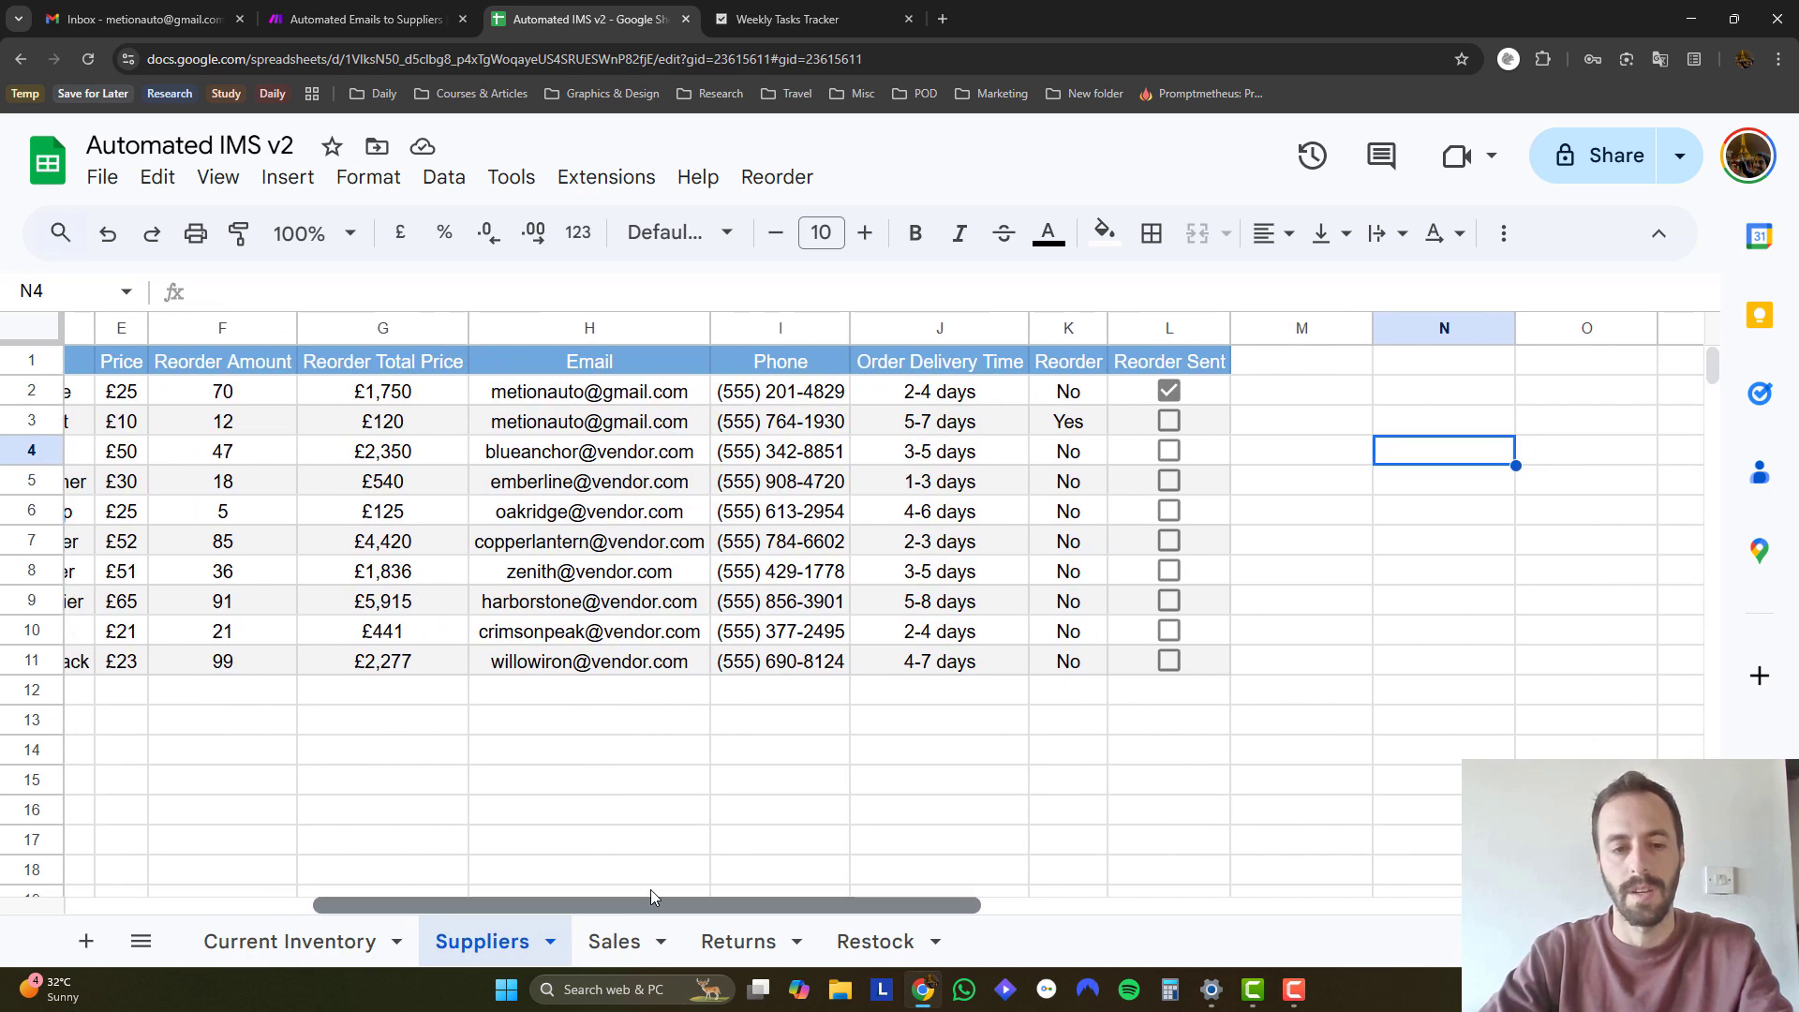
scroll(651, 890, left, 6)
scroll(514, 903, left, 3)
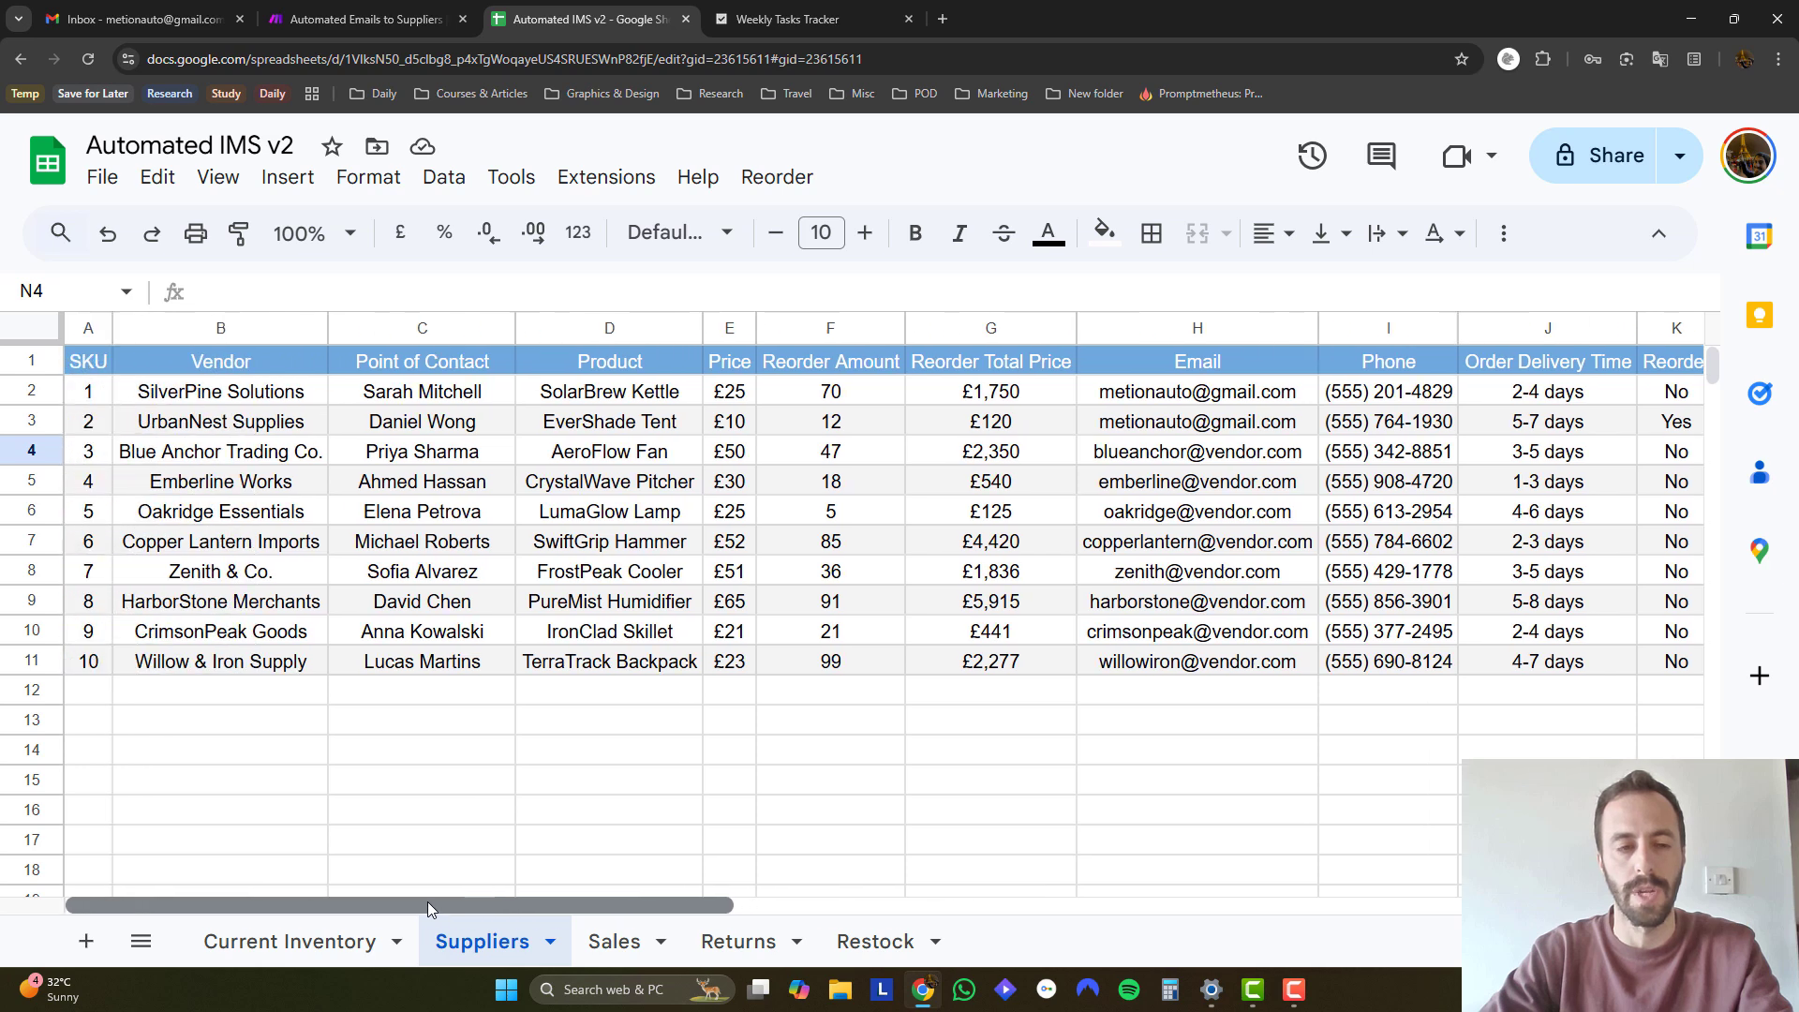
scroll(379, 903, right, 5)
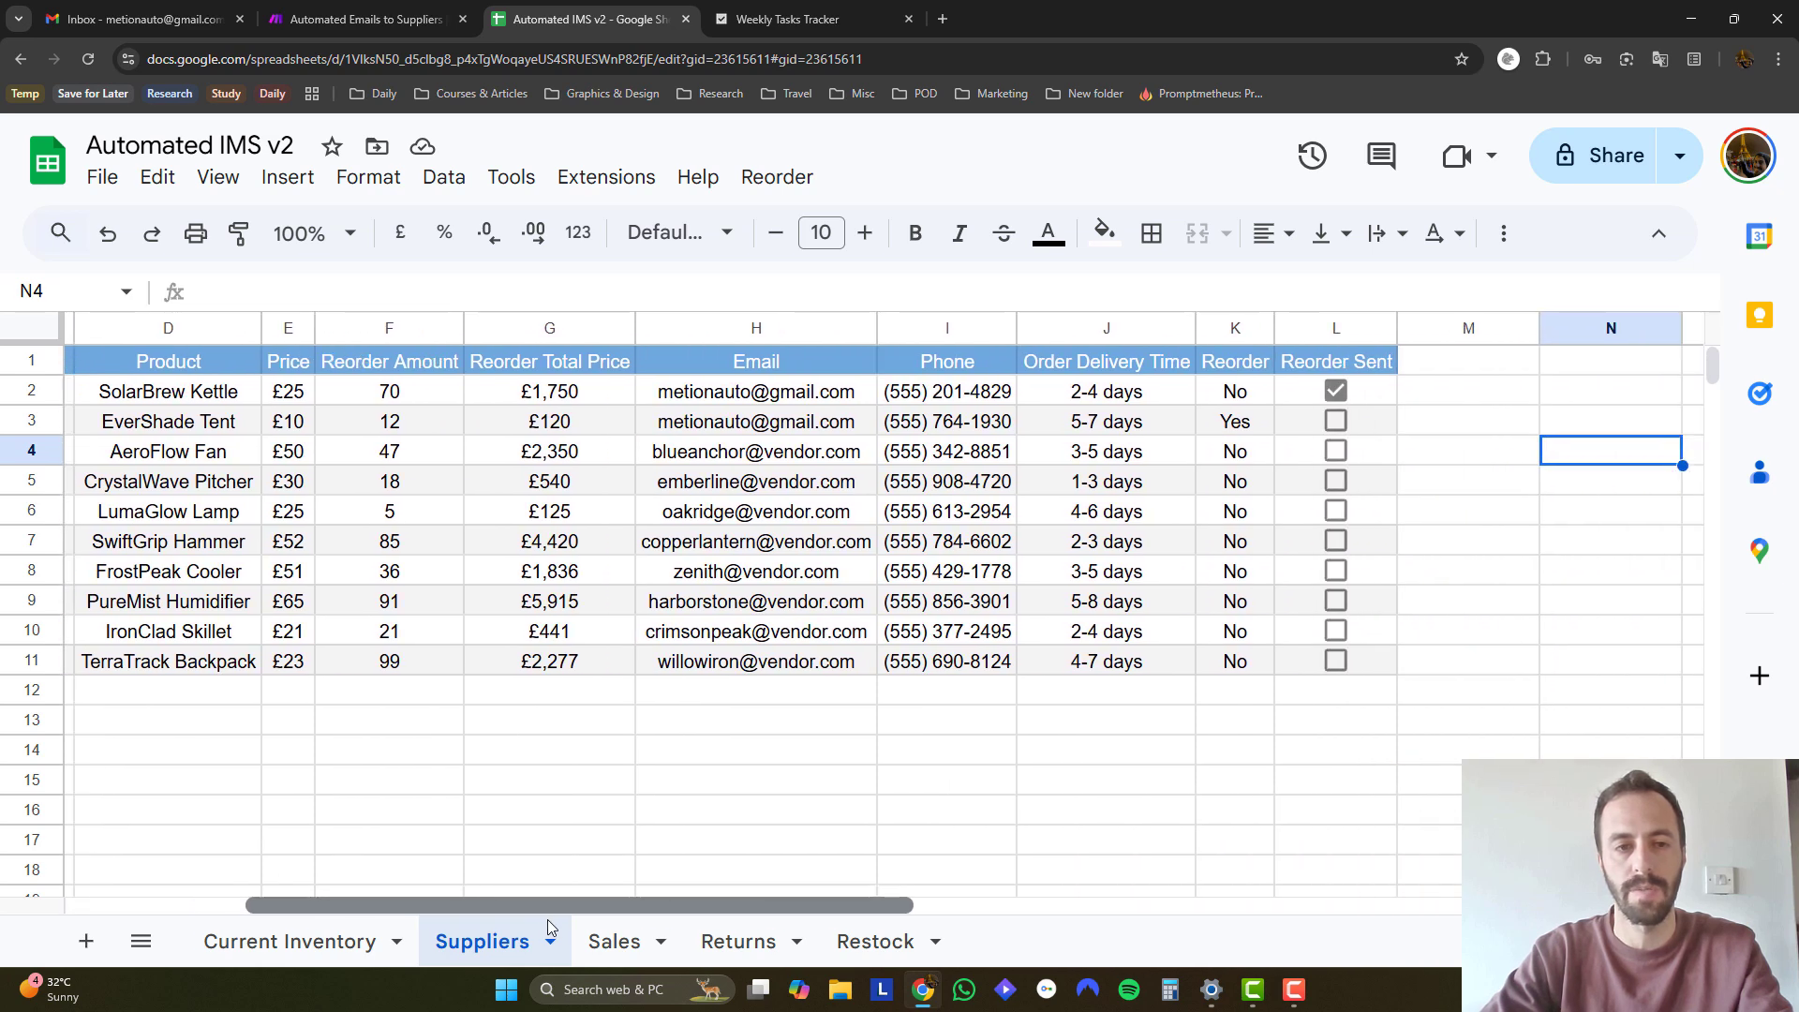
scroll(375, 899, left, 5)
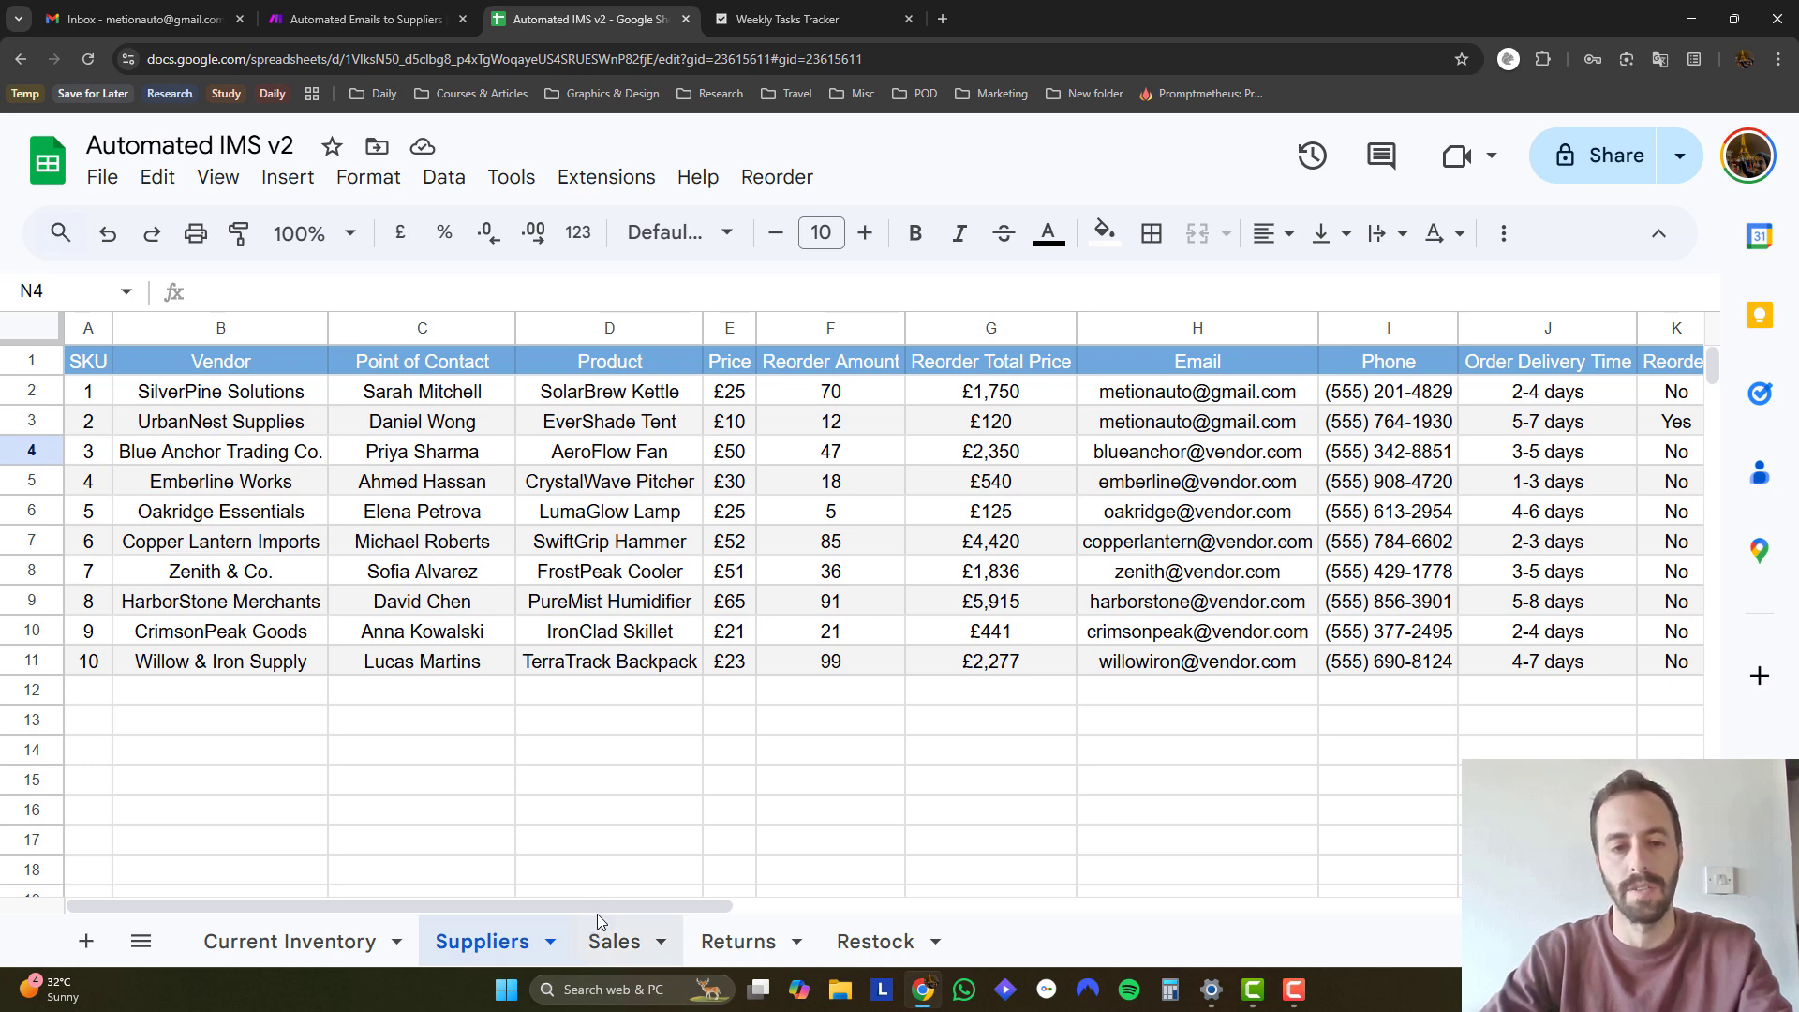
scroll(617, 906, right, 4)
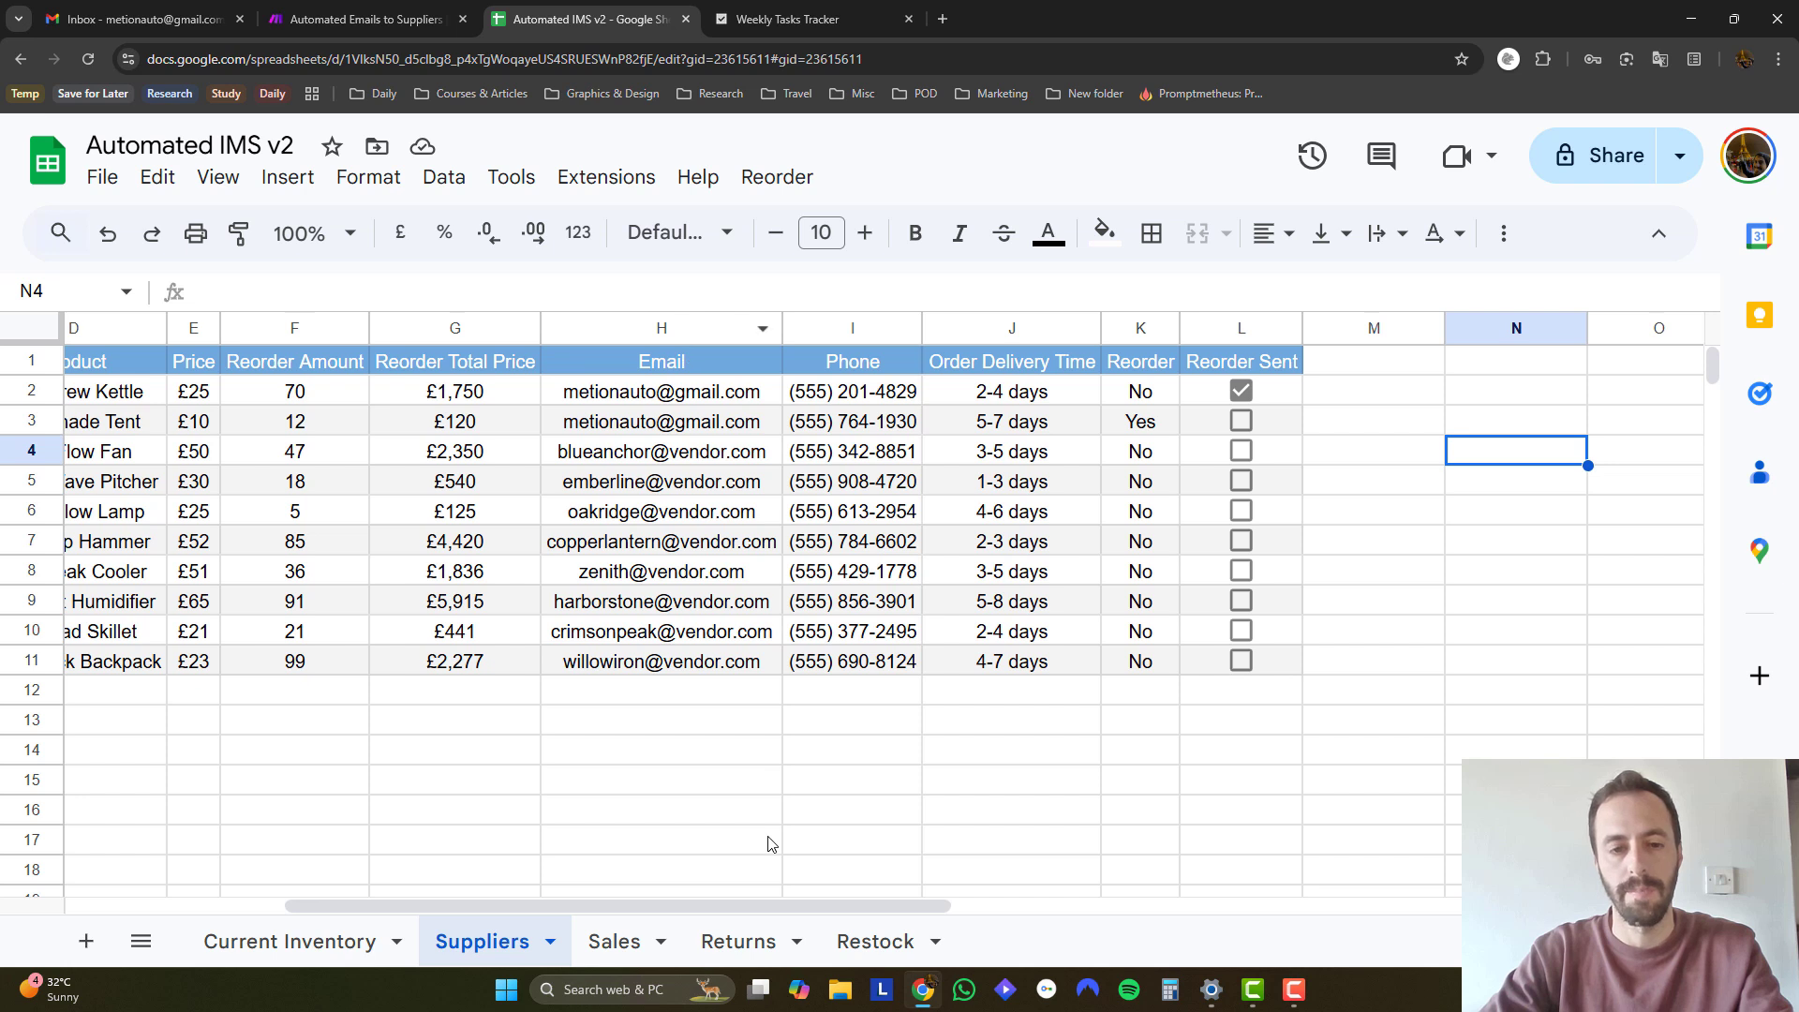
scroll(756, 903, right, 2)
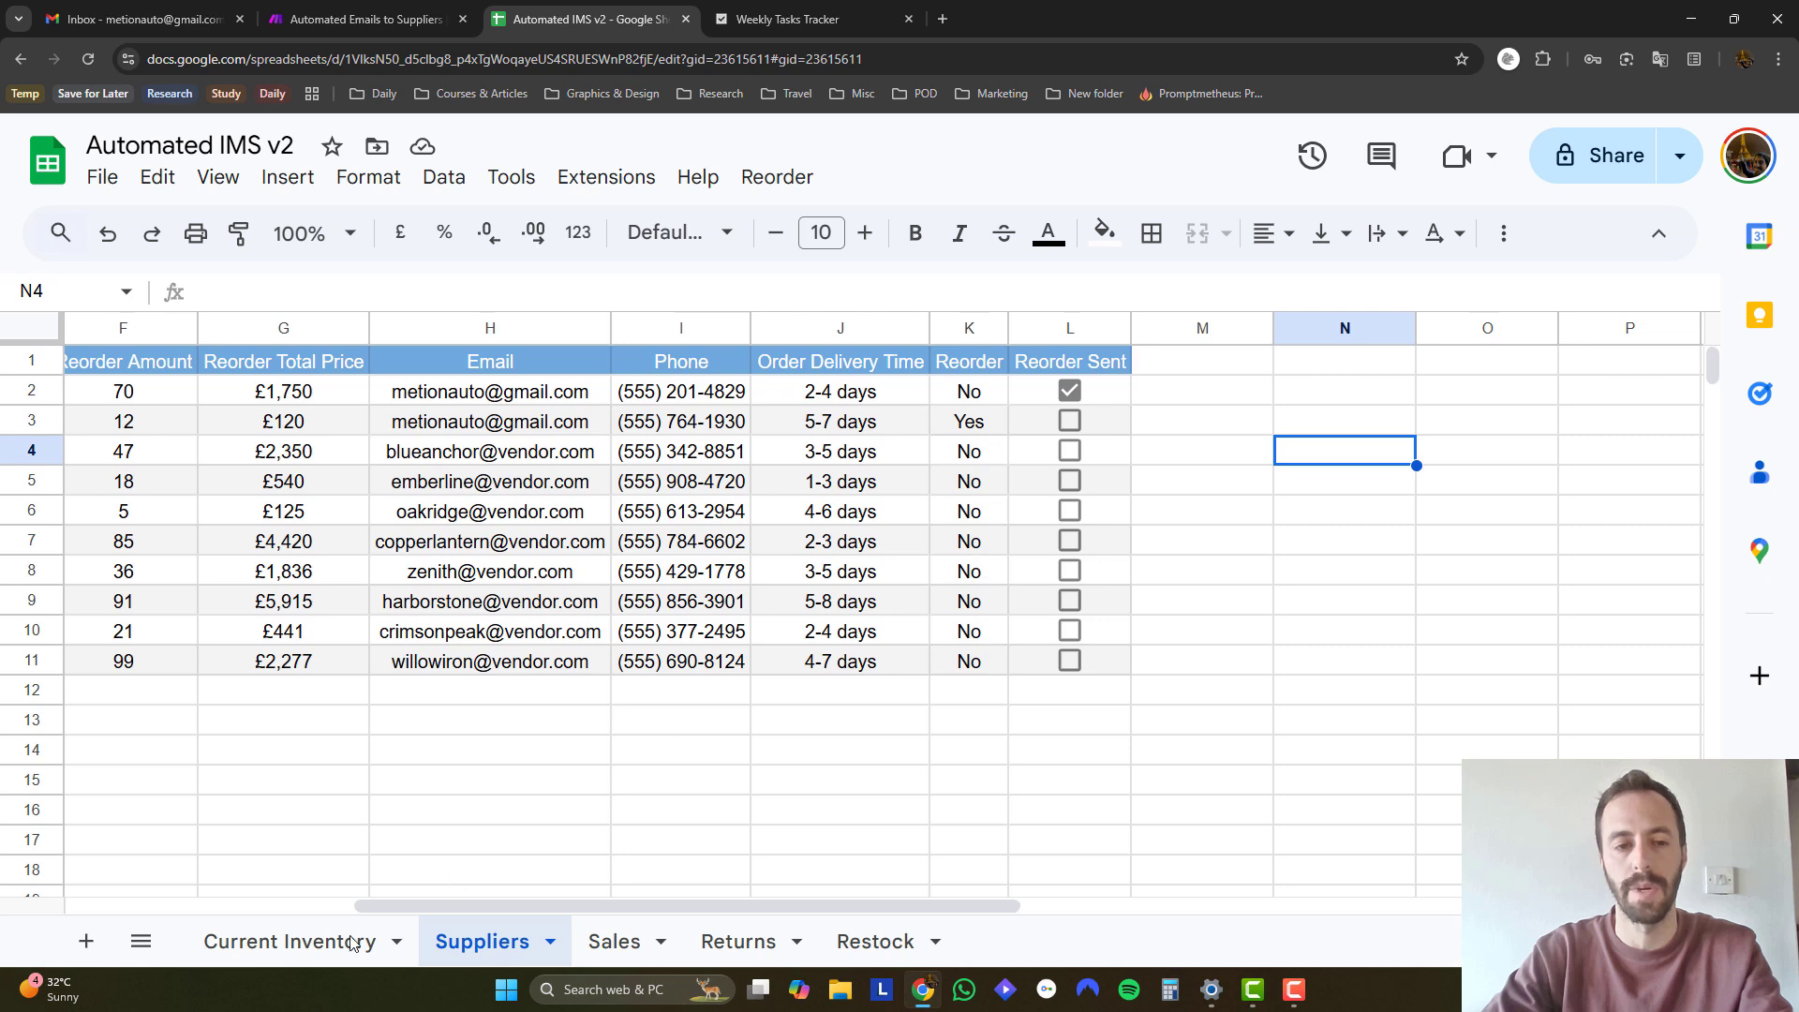
Compare total inventory and reorder thresholds on the Current Inventory sheet with the Reorder and Reorder Sent columns on the Suppliers sheet.
click(272, 942)
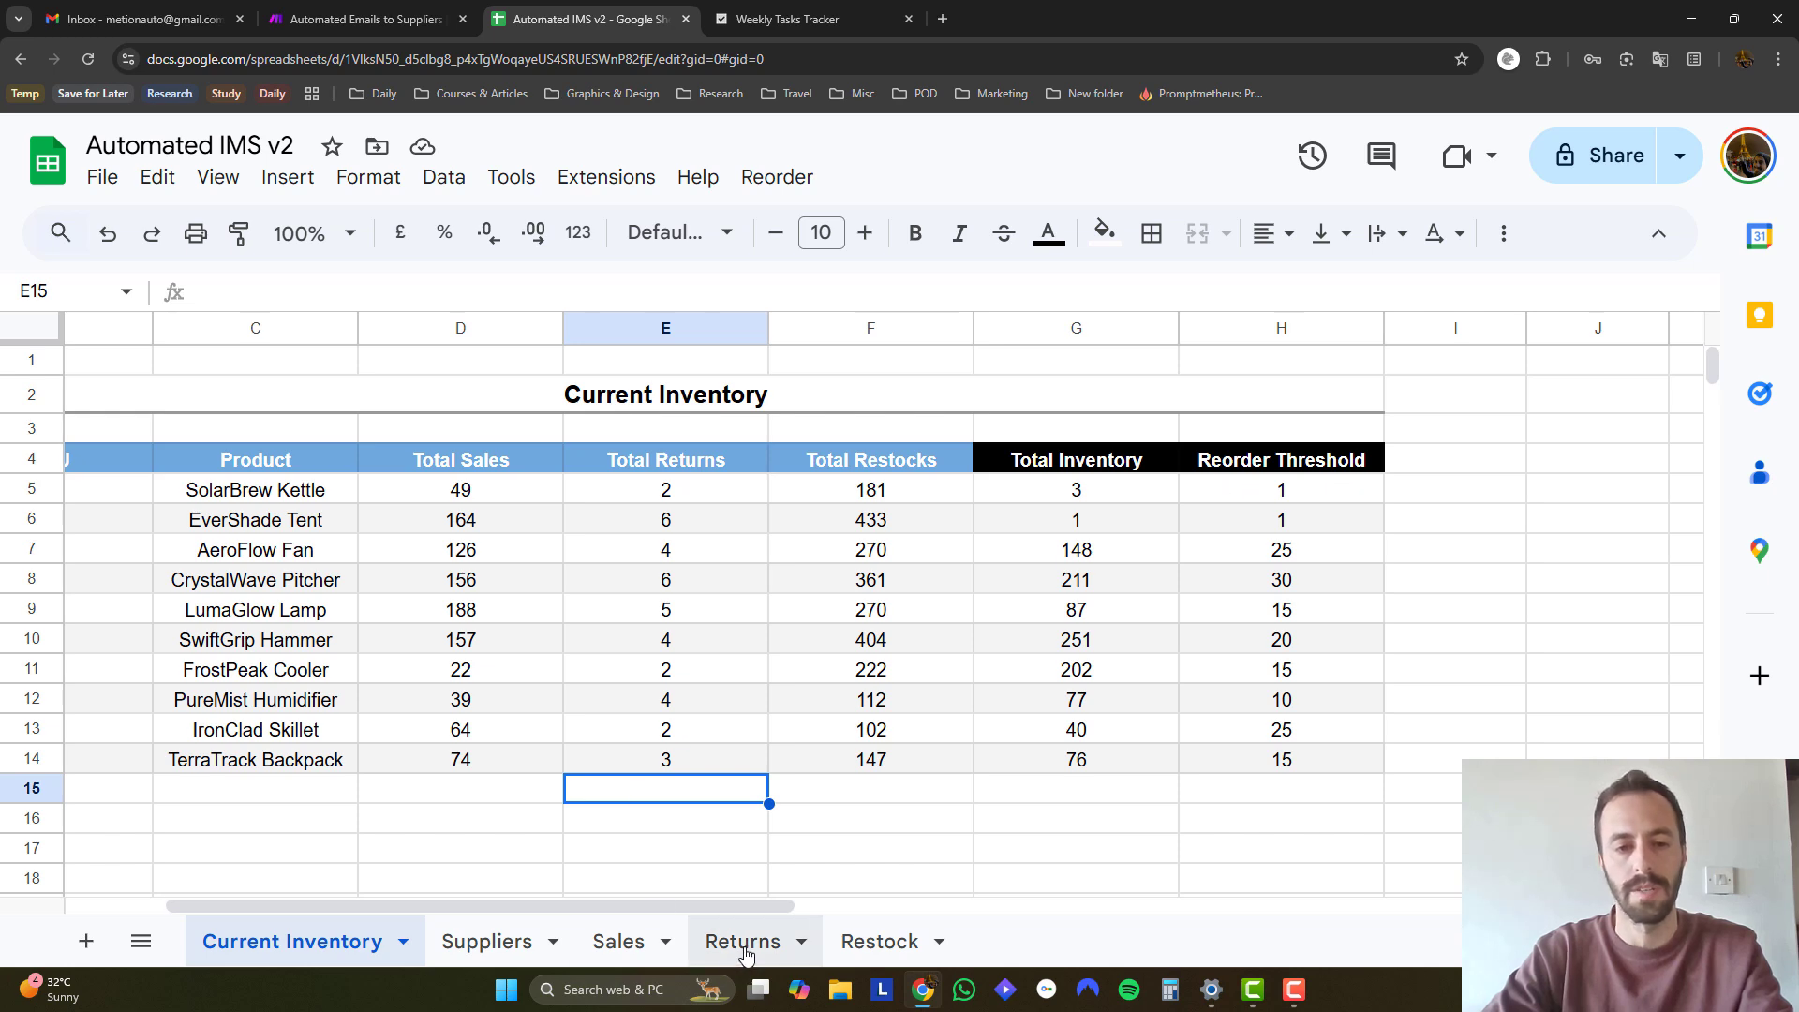
click(483, 943)
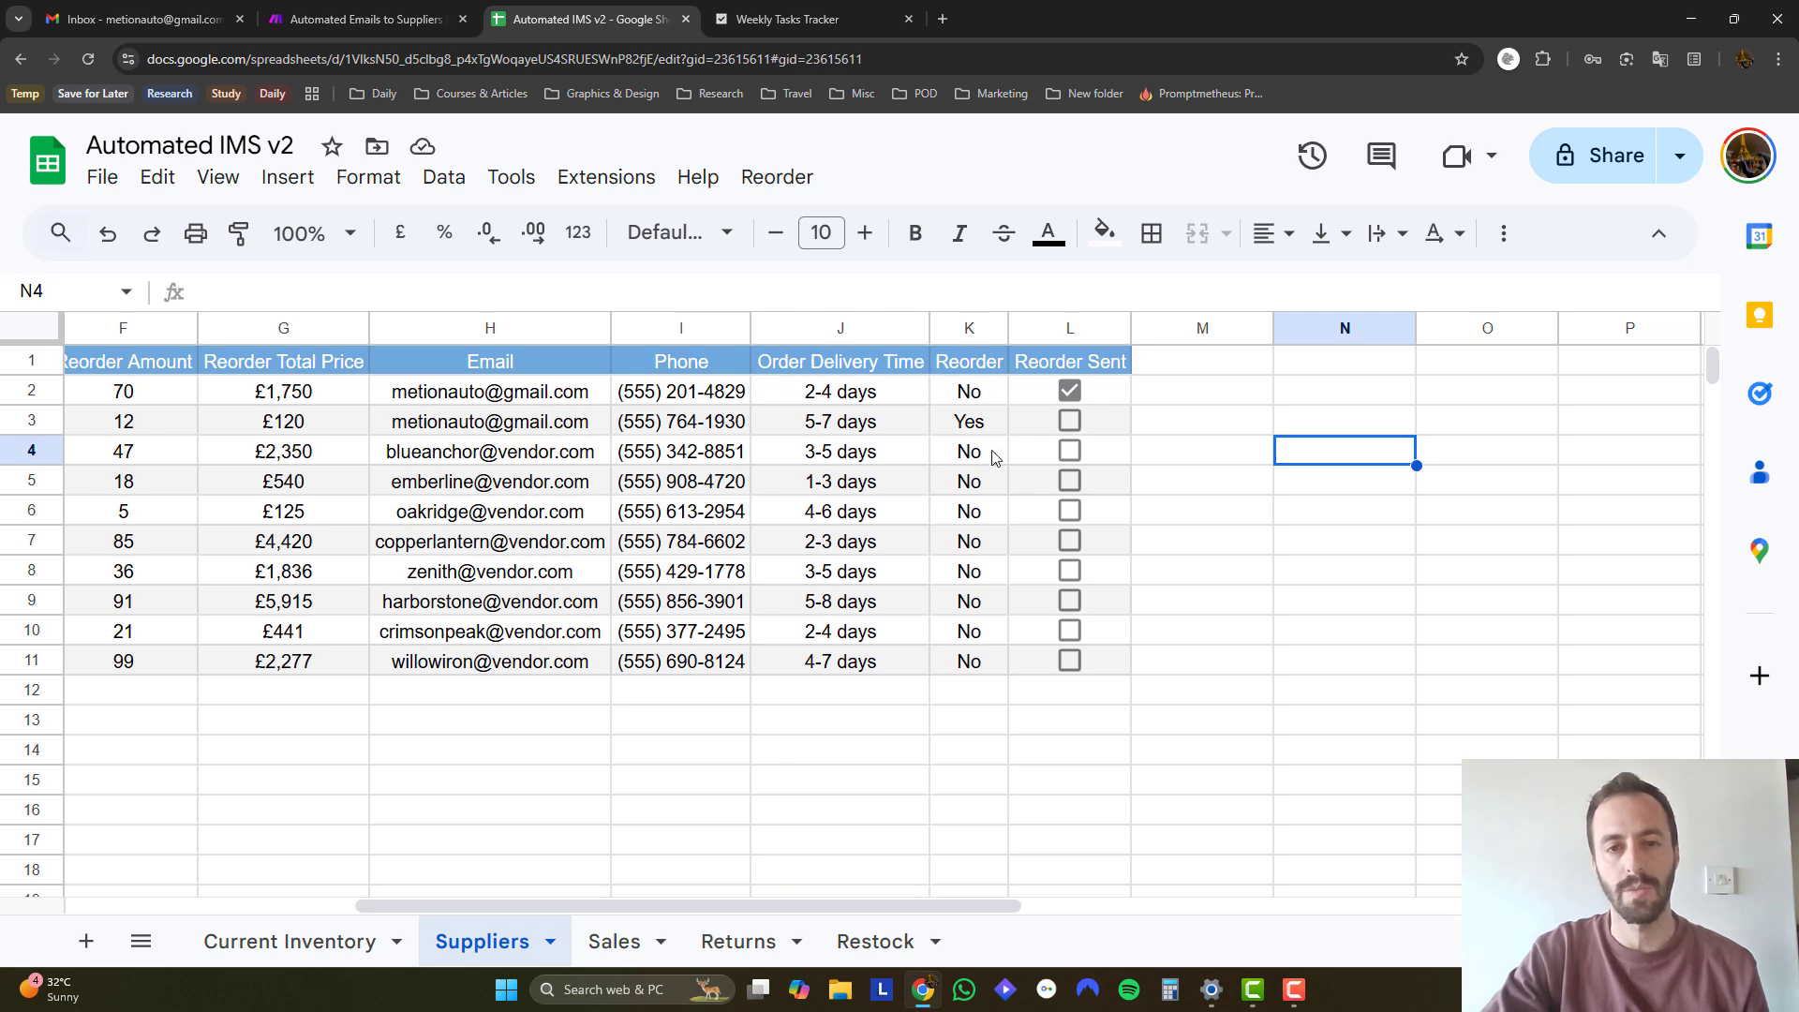
mouse_move(811, 900)
mouse_down()
mouse_move(433, 903)
mouse_move(816, 926)
mouse_up()
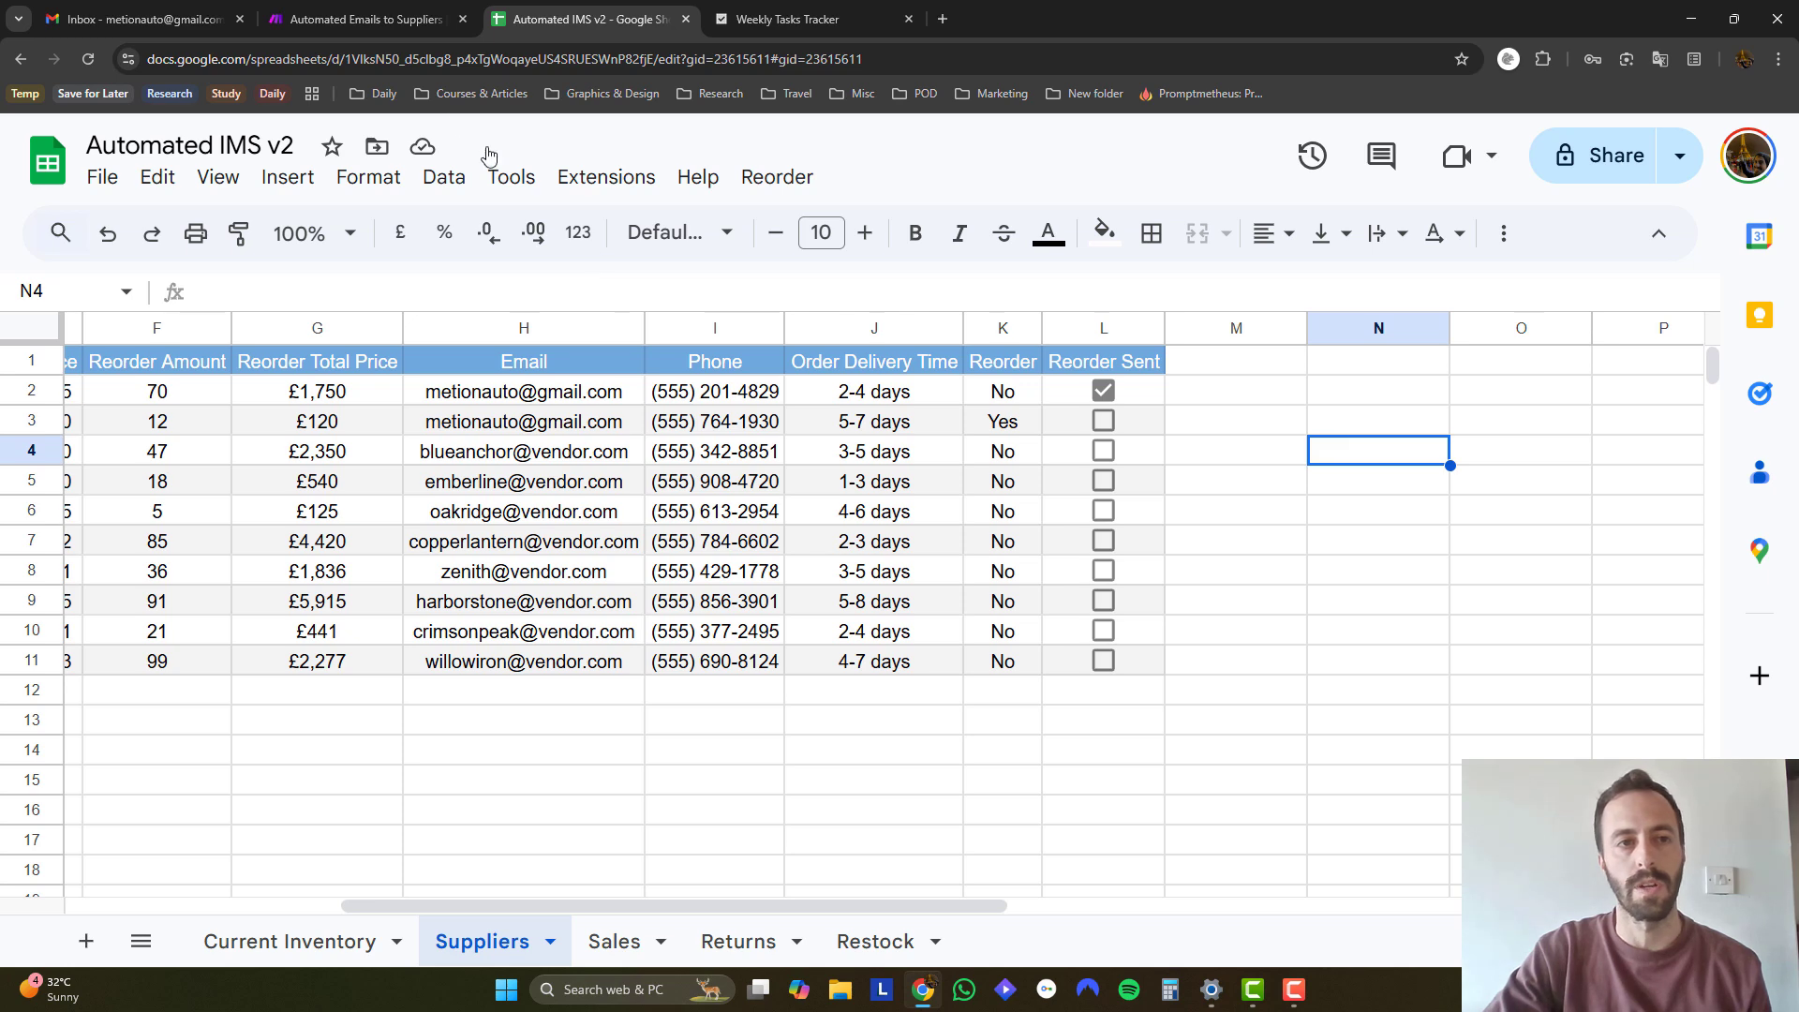
Switch to the Automated Emails to Suppliers scenario in Make and run it once.
click(396, 26)
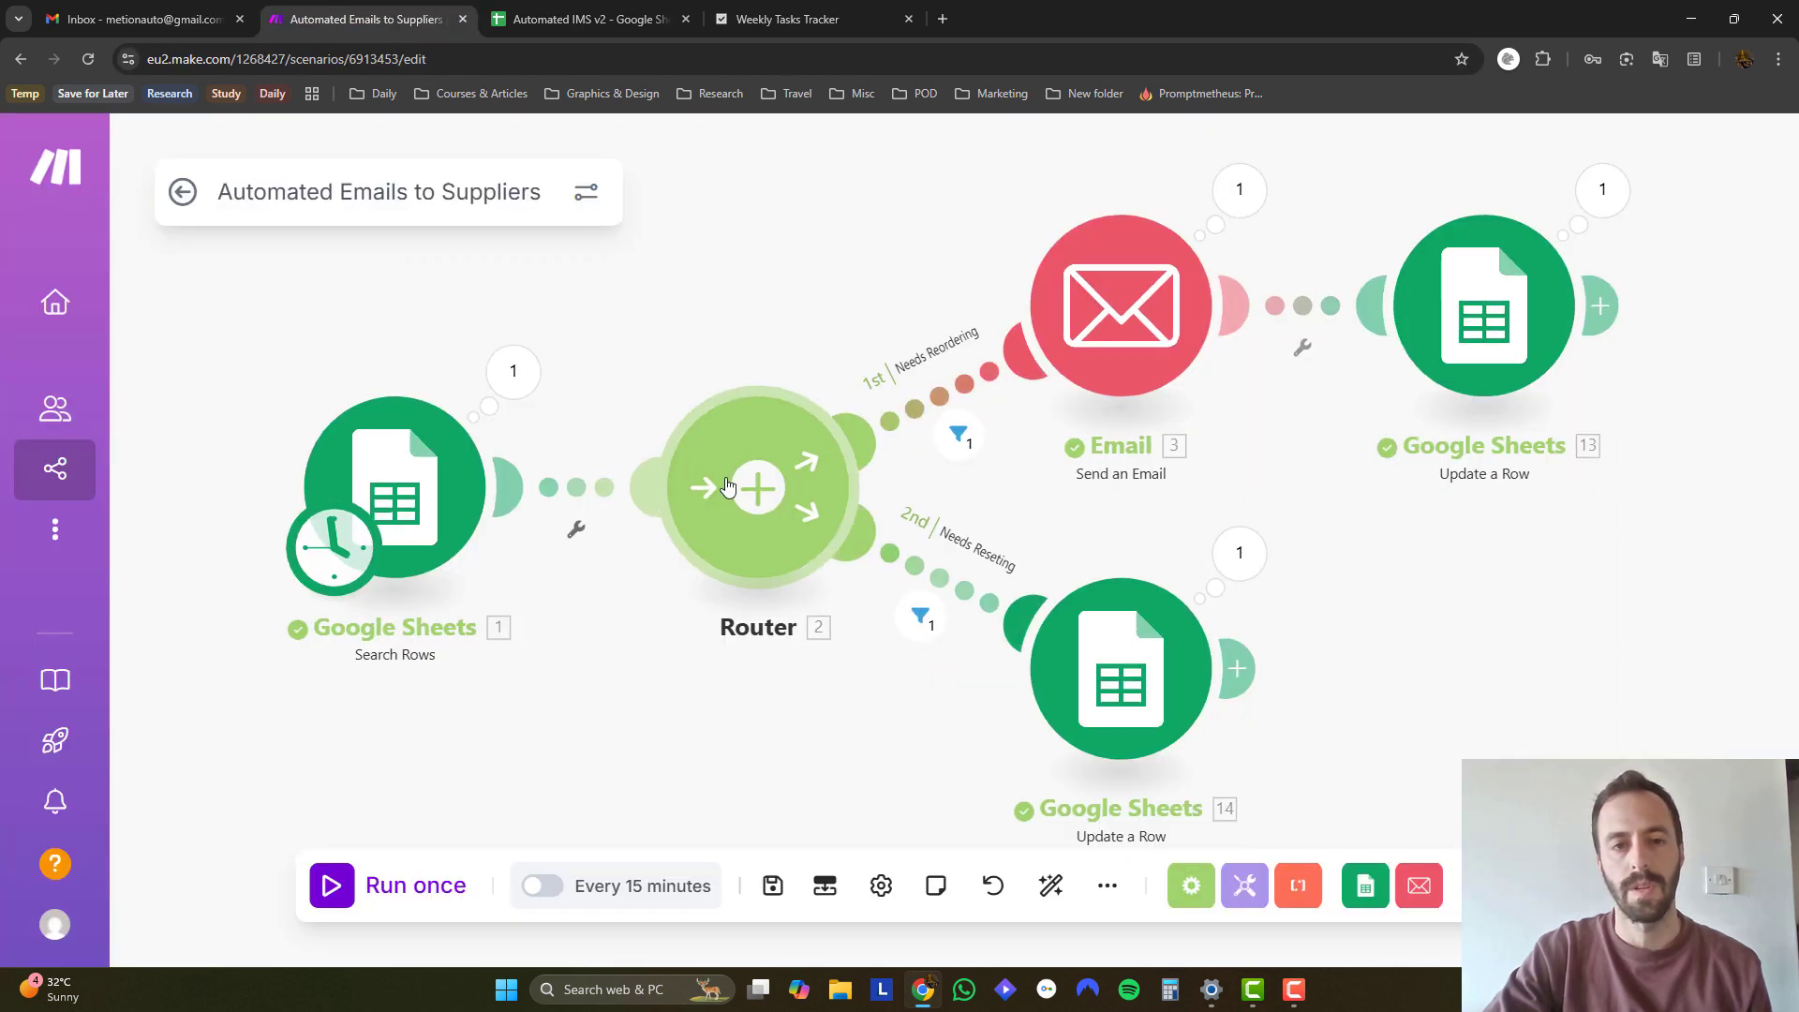
scroll(727, 486, down, 2)
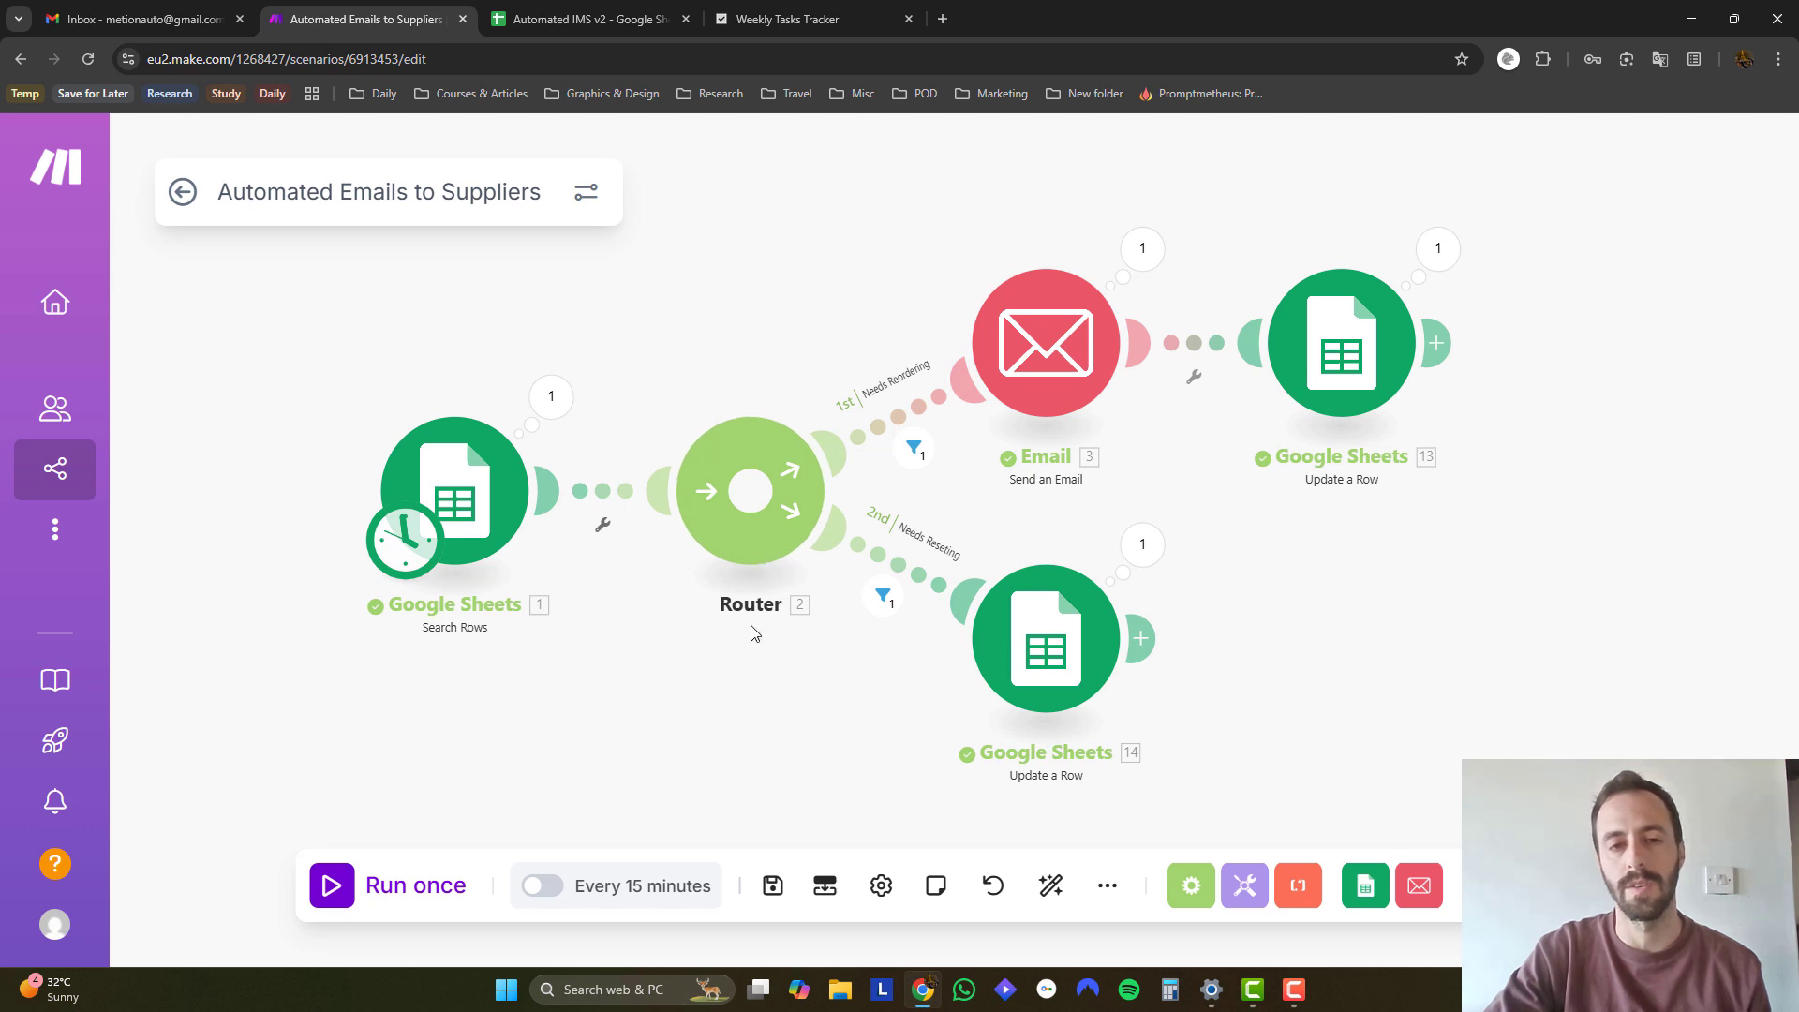
drag(746, 659, 703, 722)
scroll(520, 754, down, 1)
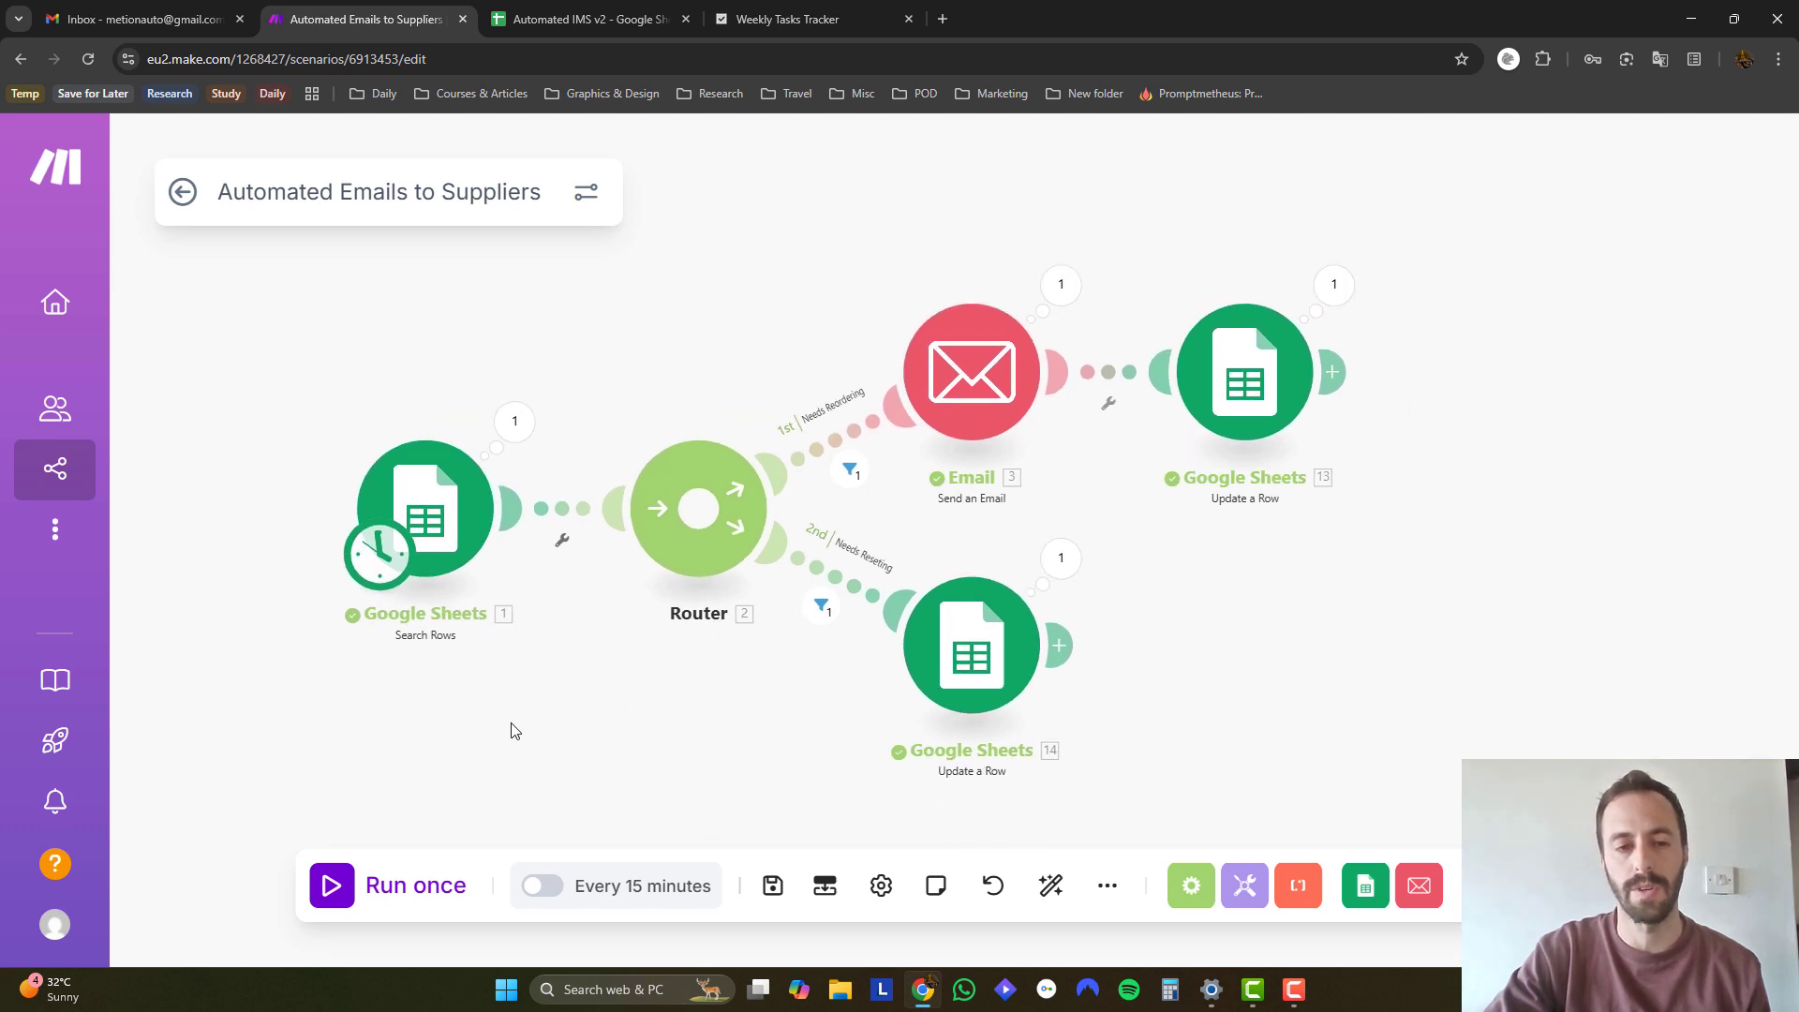
click(333, 886)
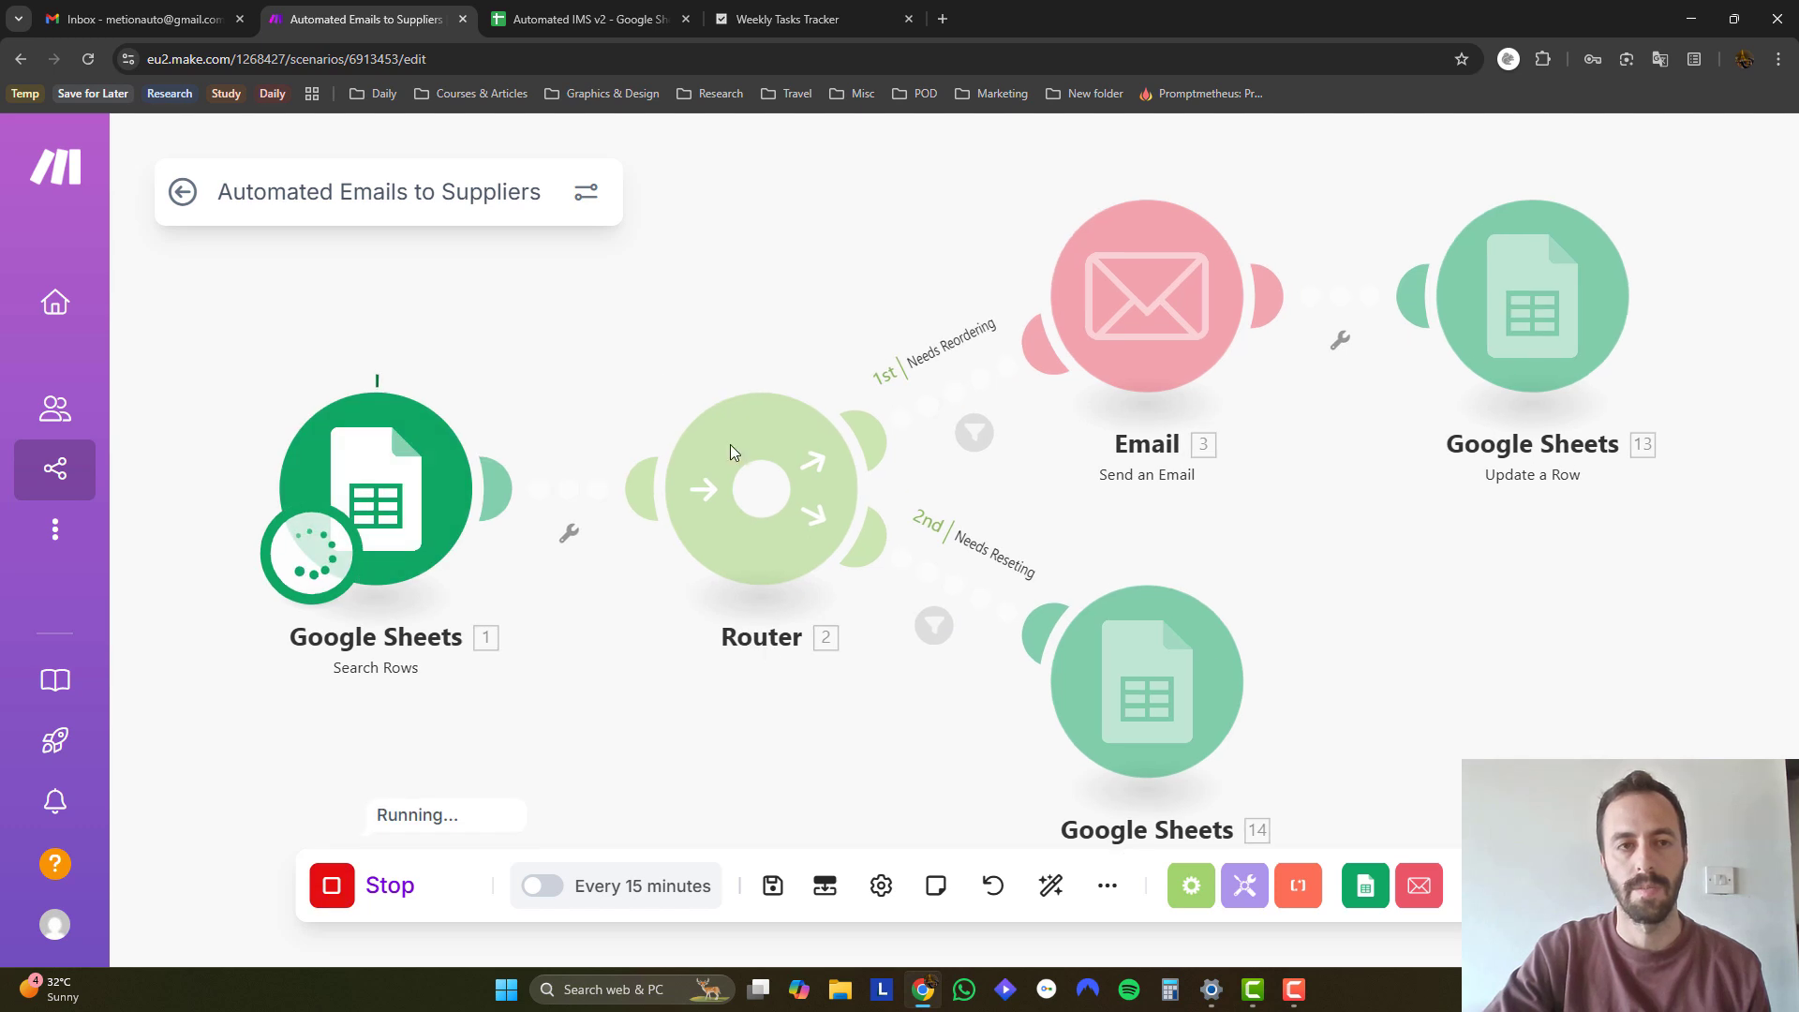
Switch to Gmail, open the Reorder Request email and check its product name, SKU and quantity.
click(229, 18)
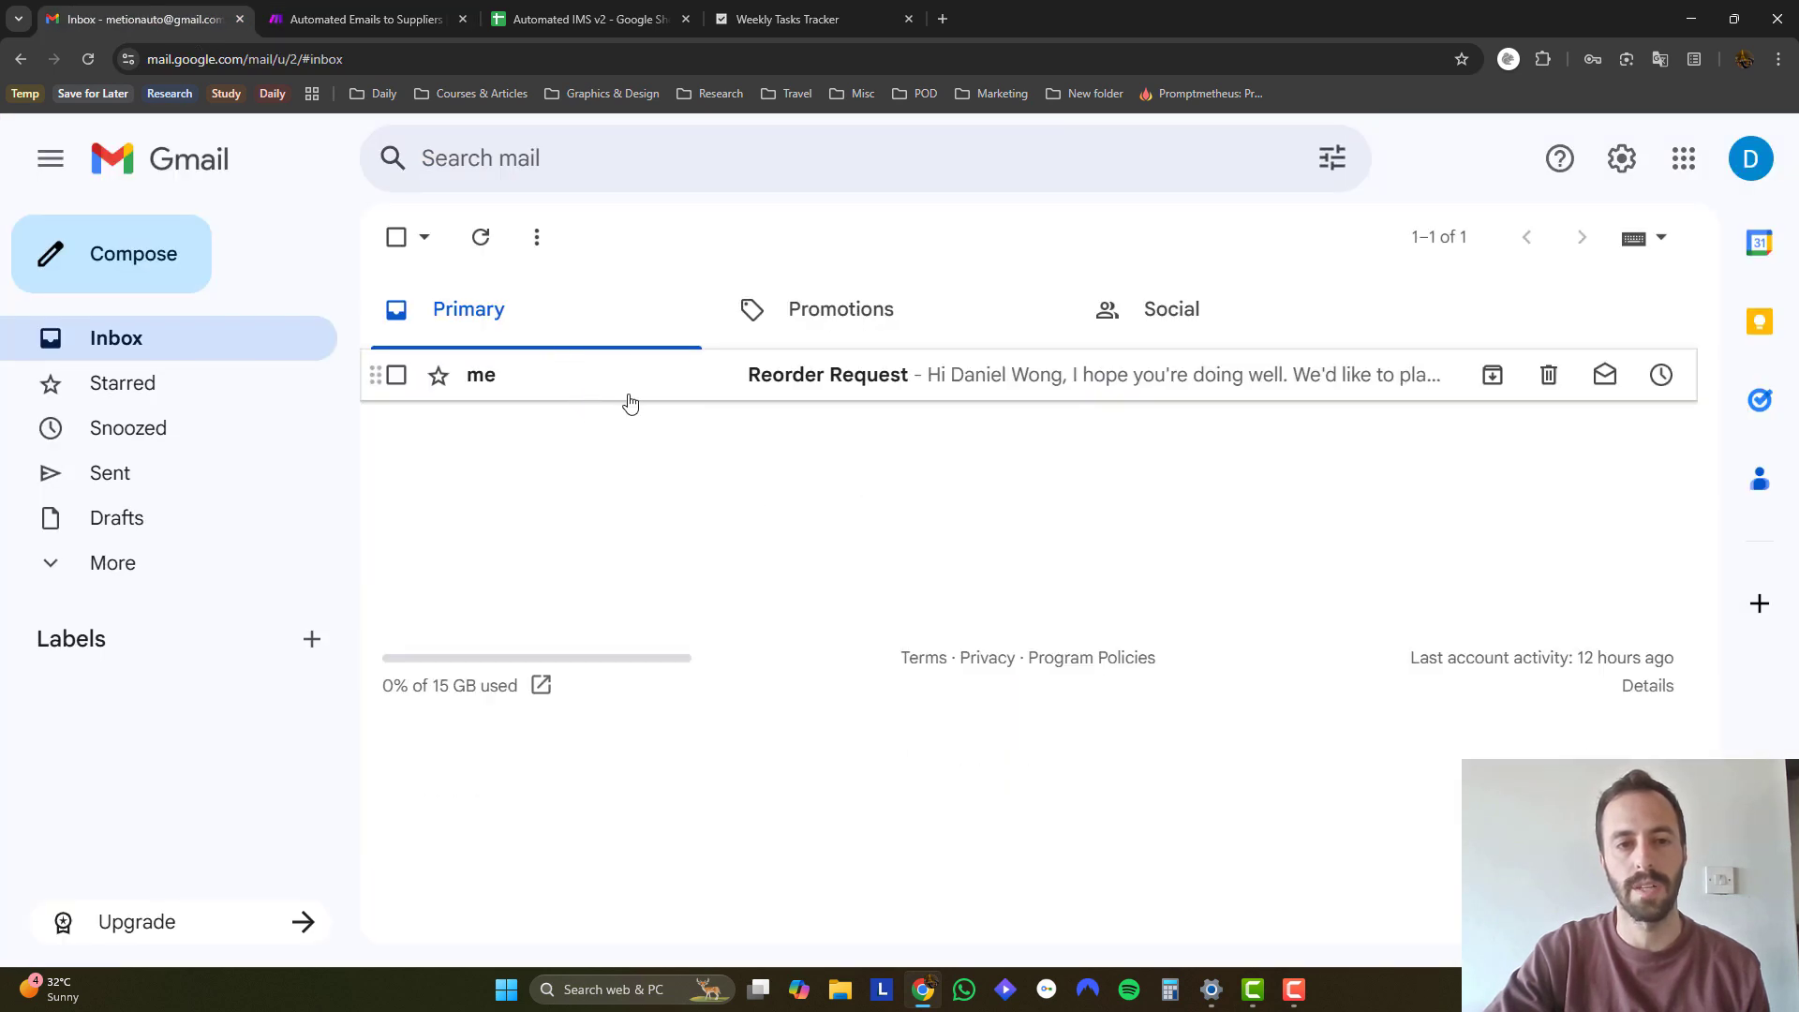
click(680, 403)
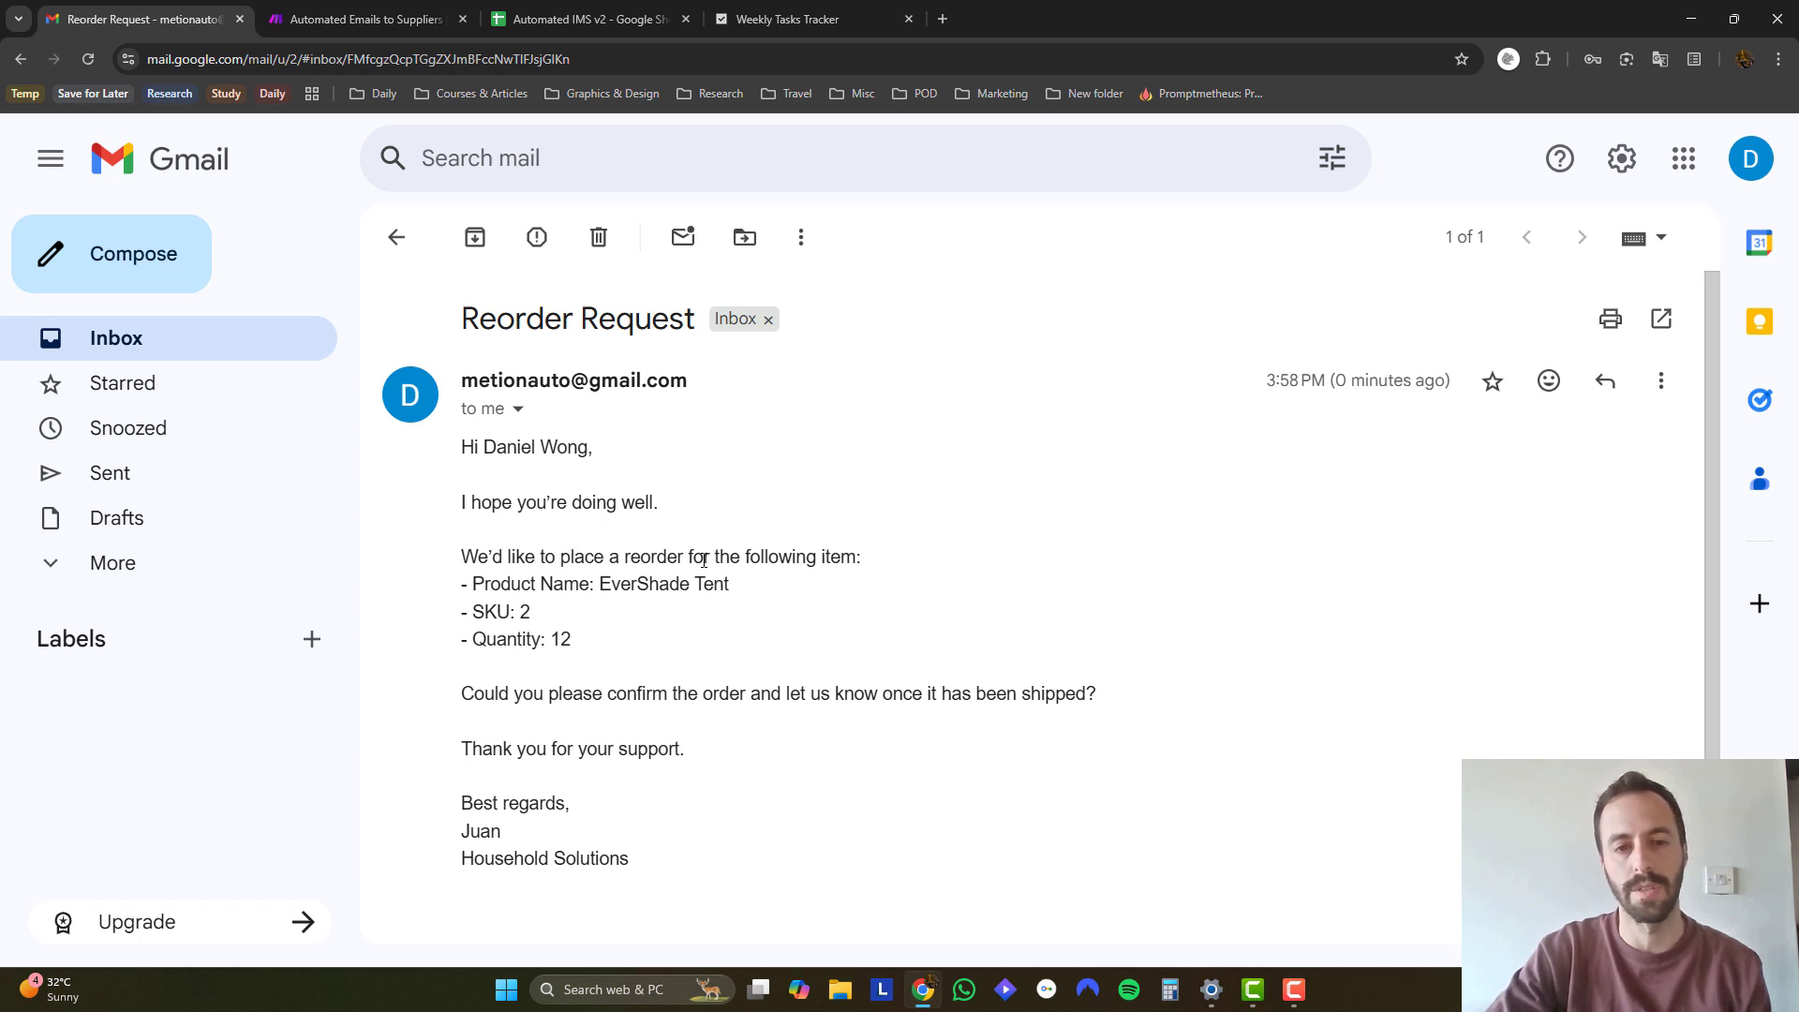
double_click(609, 584)
double_click(525, 612)
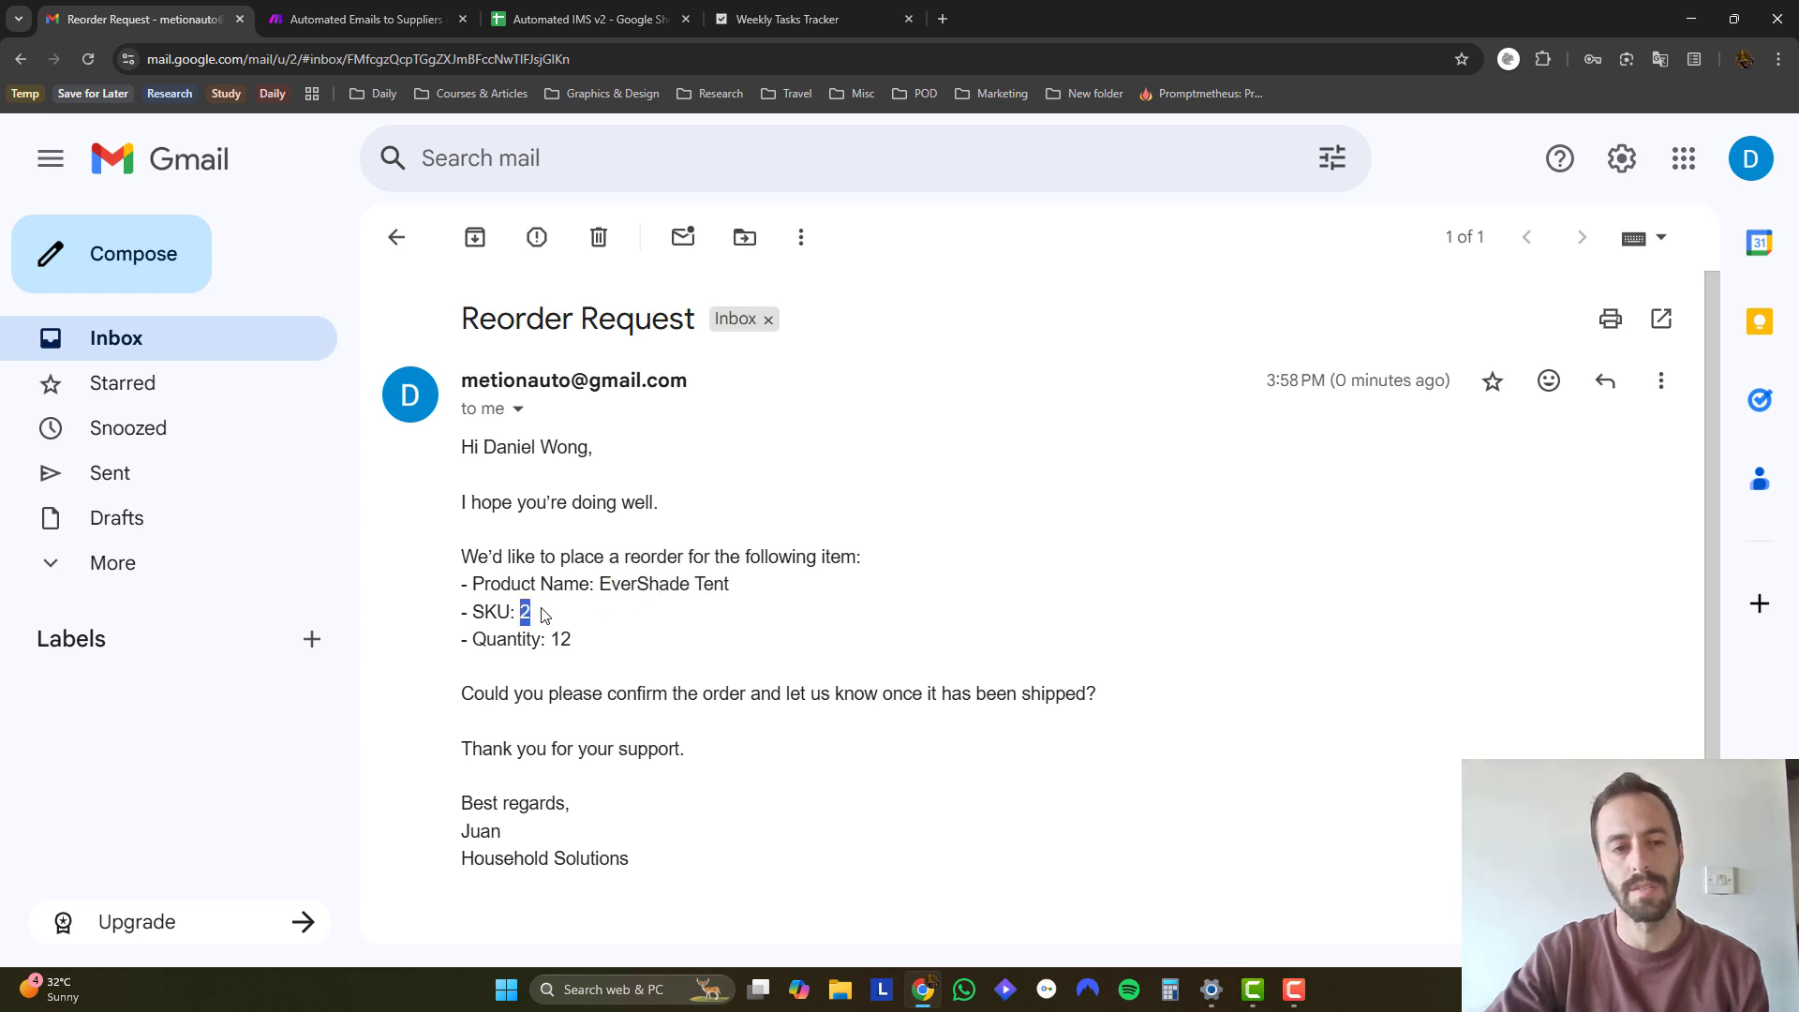
double_click(560, 639)
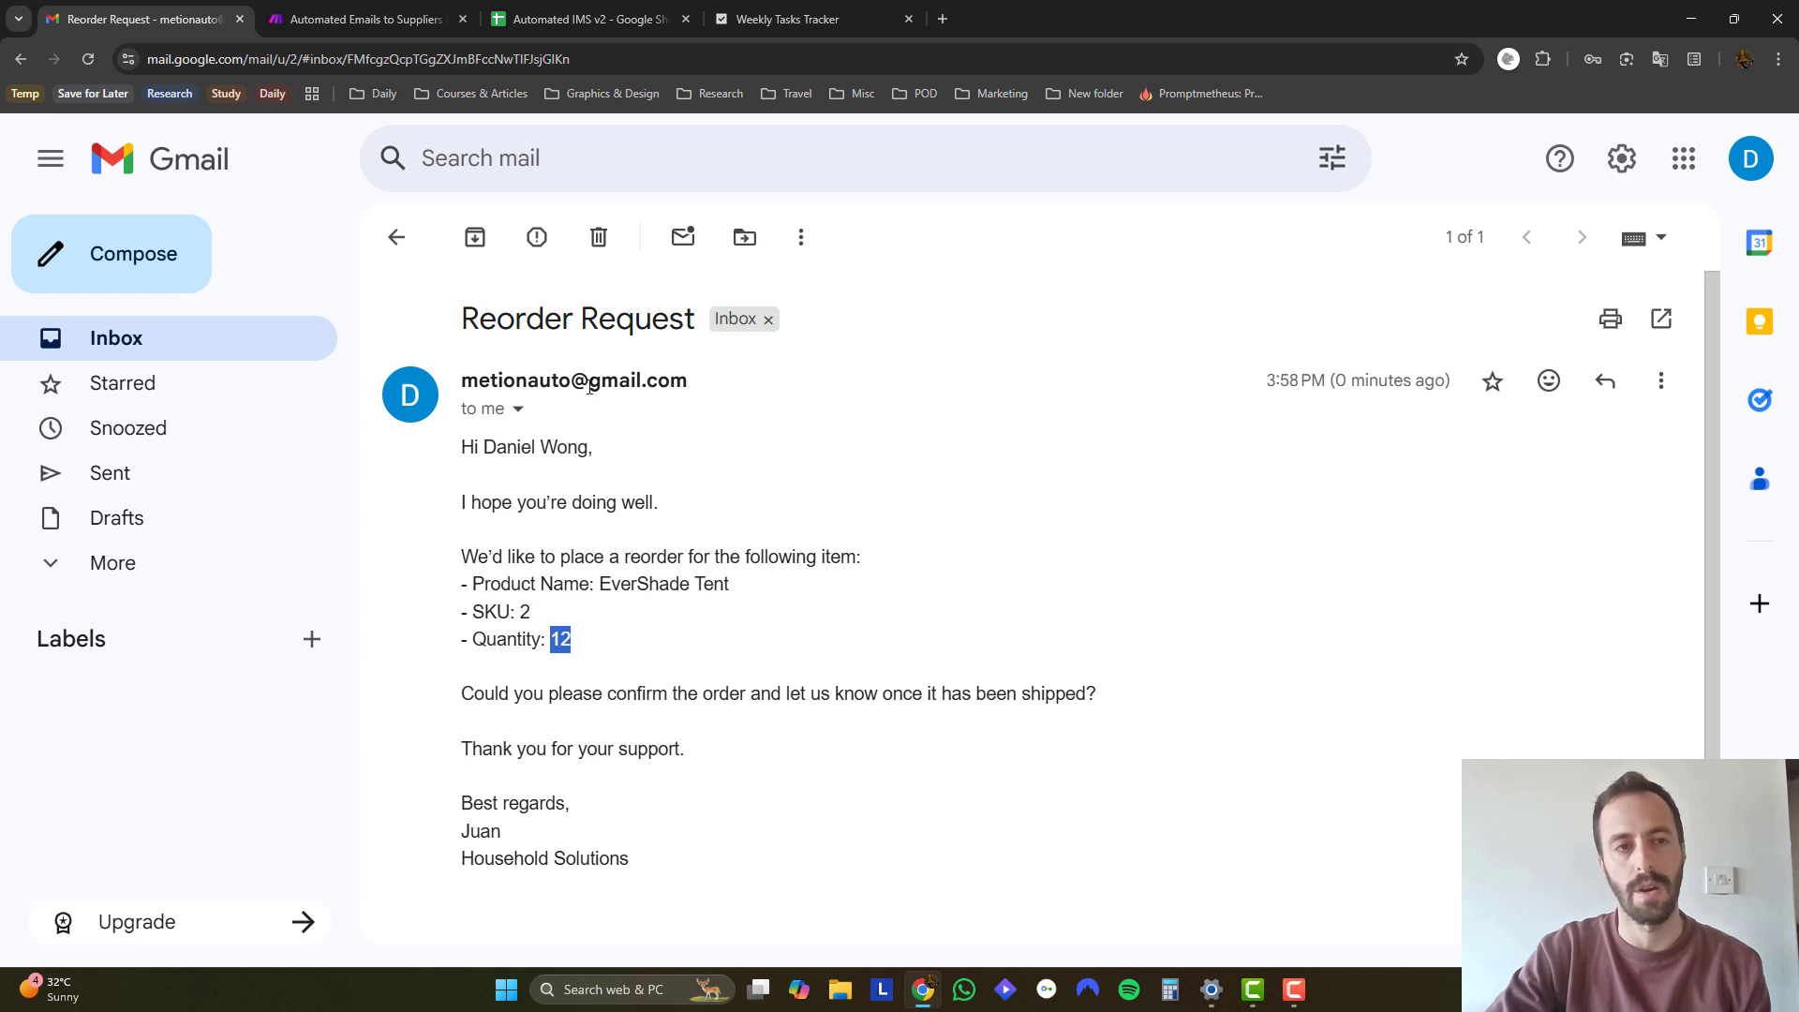
Return to the Suppliers sheet and check the EverShade Tent row's contact, email, Reorder and Reorder Sent values.
click(583, 20)
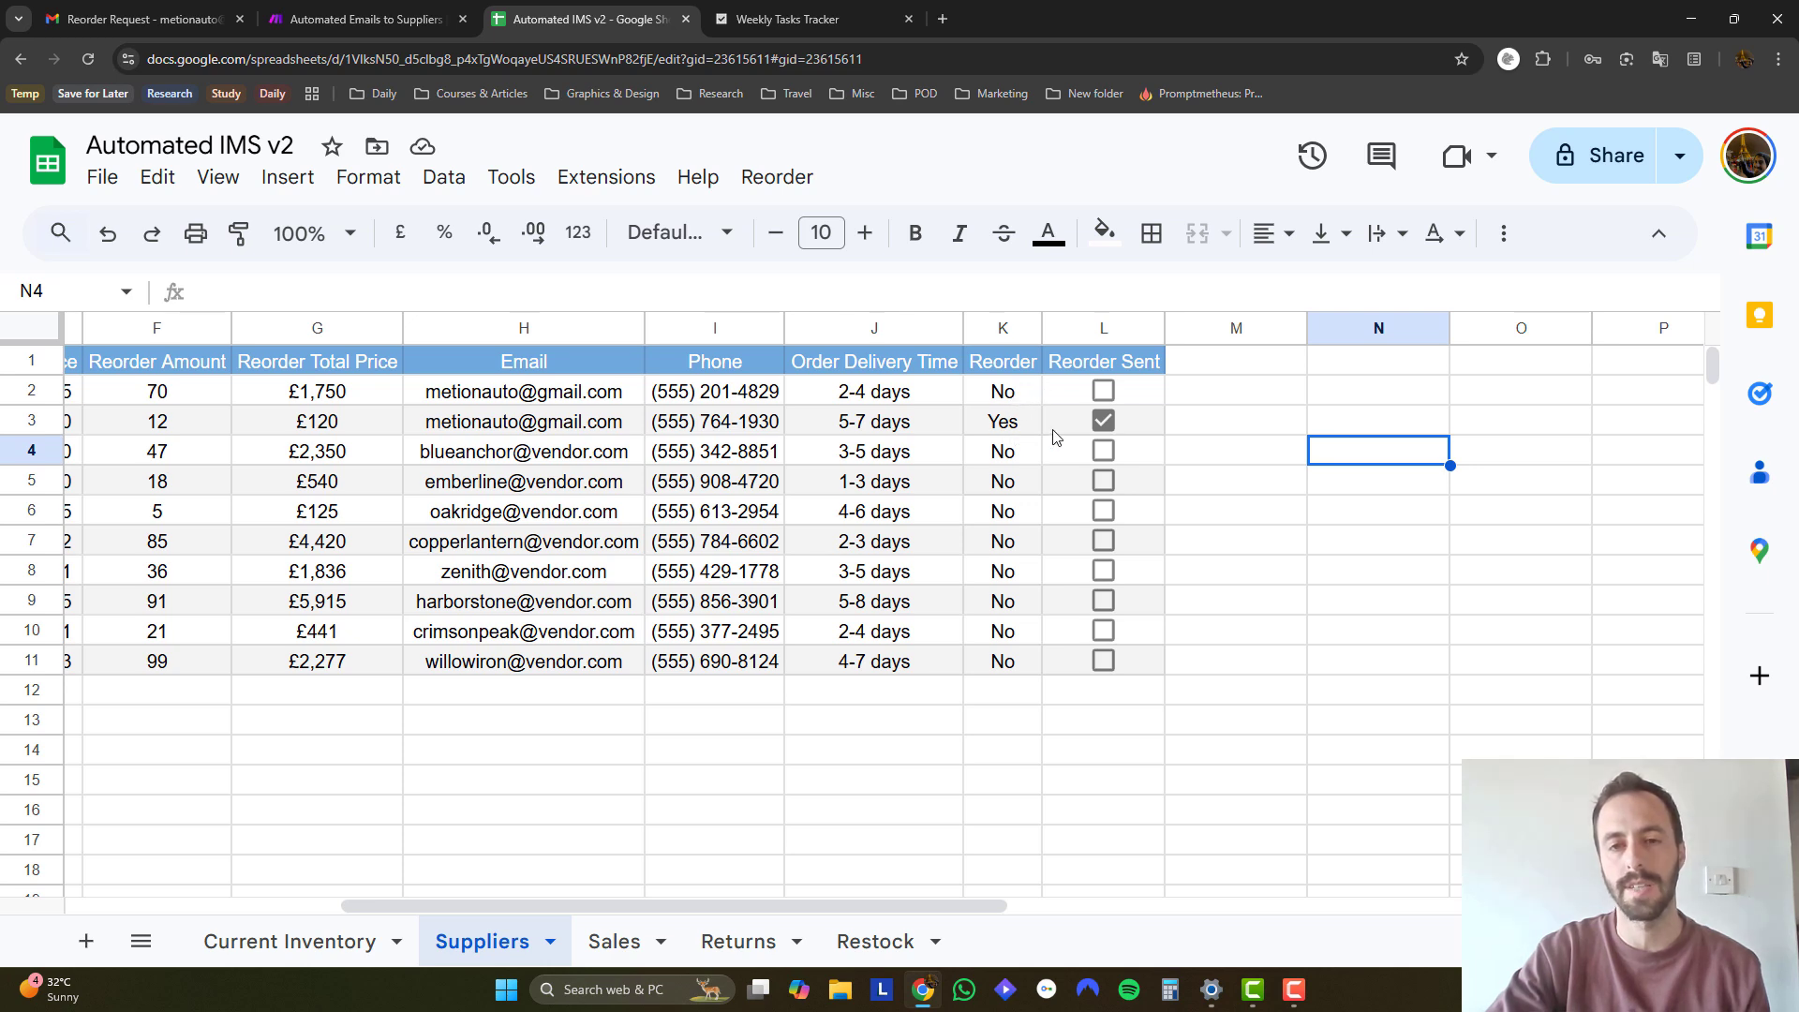
drag(817, 907, 545, 907)
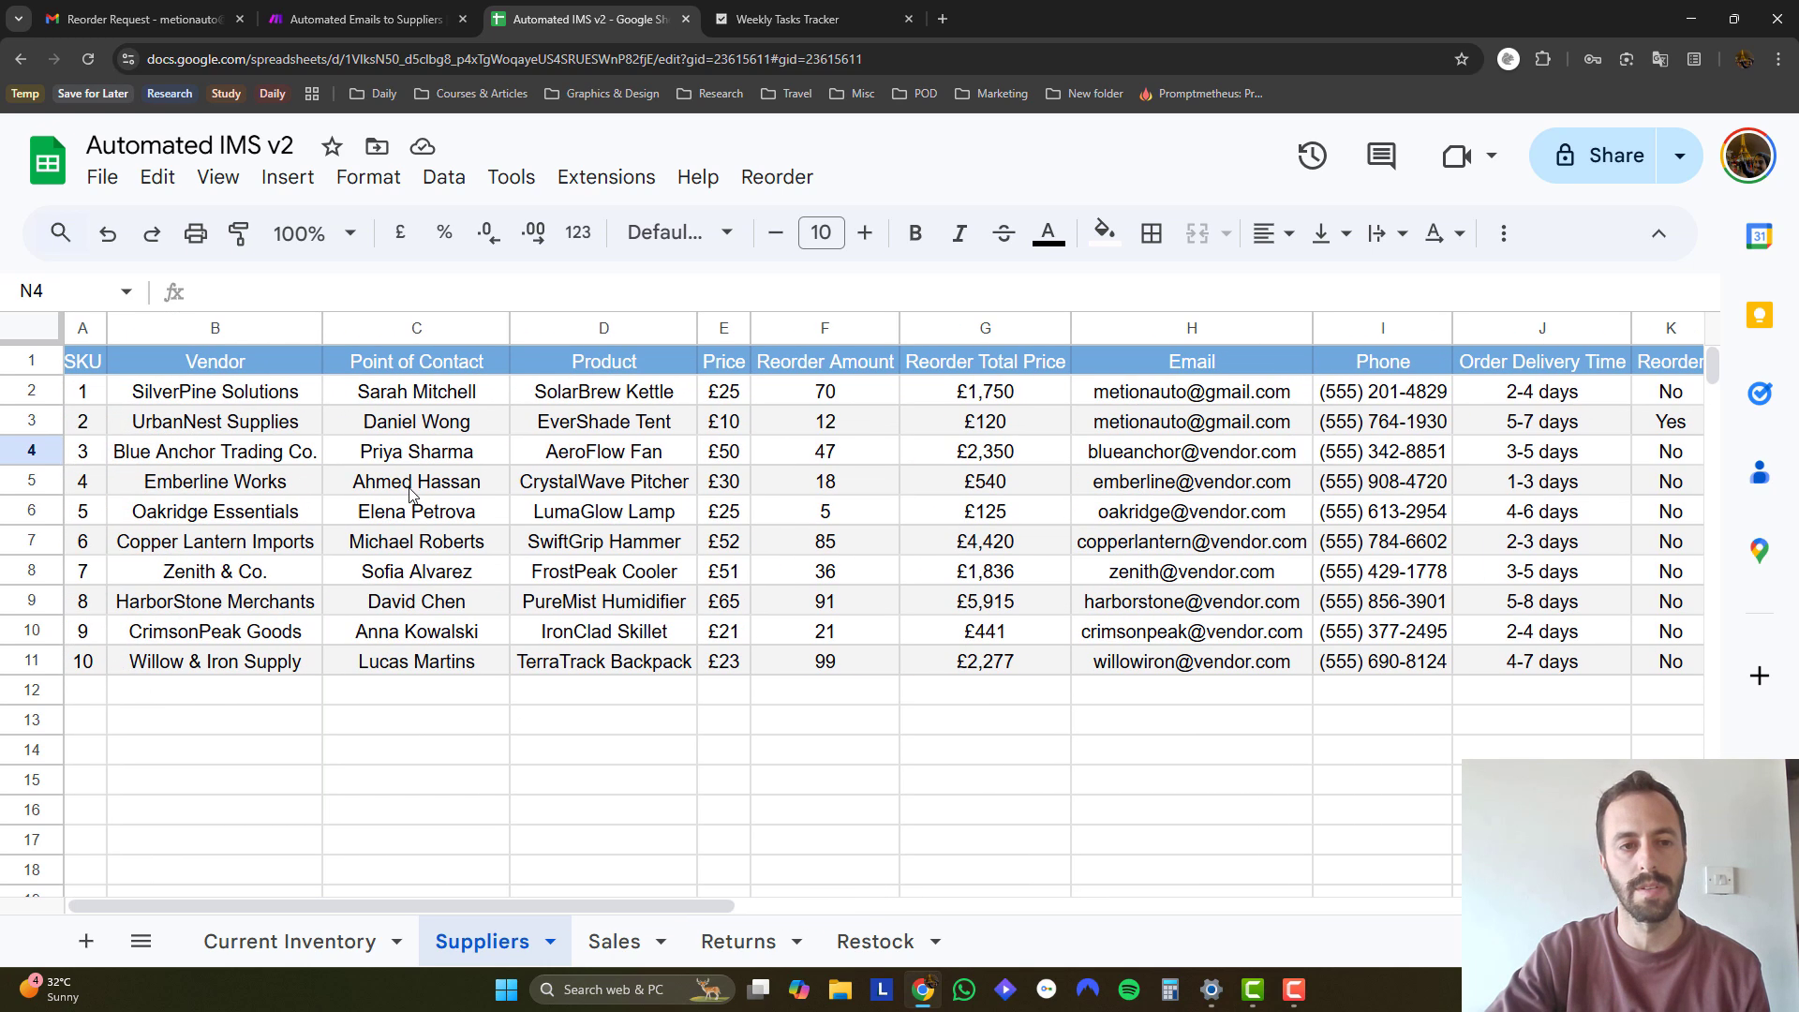
click(592, 431)
click(461, 433)
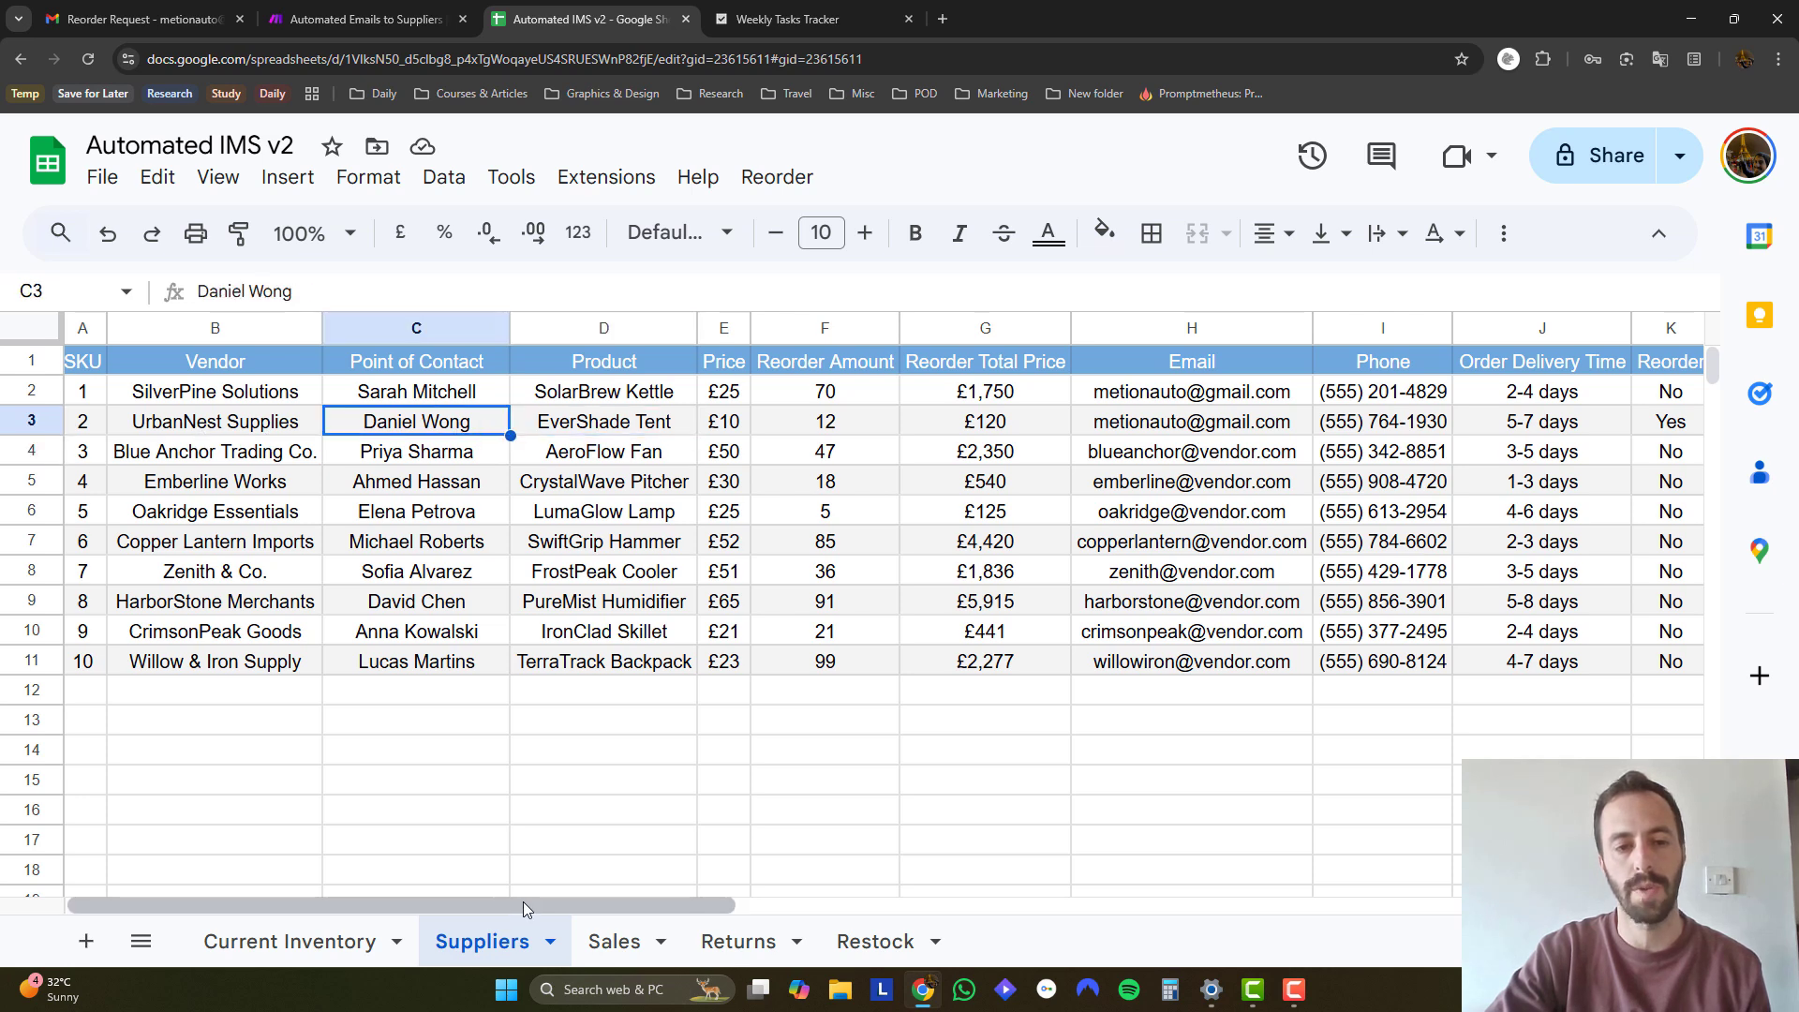
drag(524, 909, 876, 906)
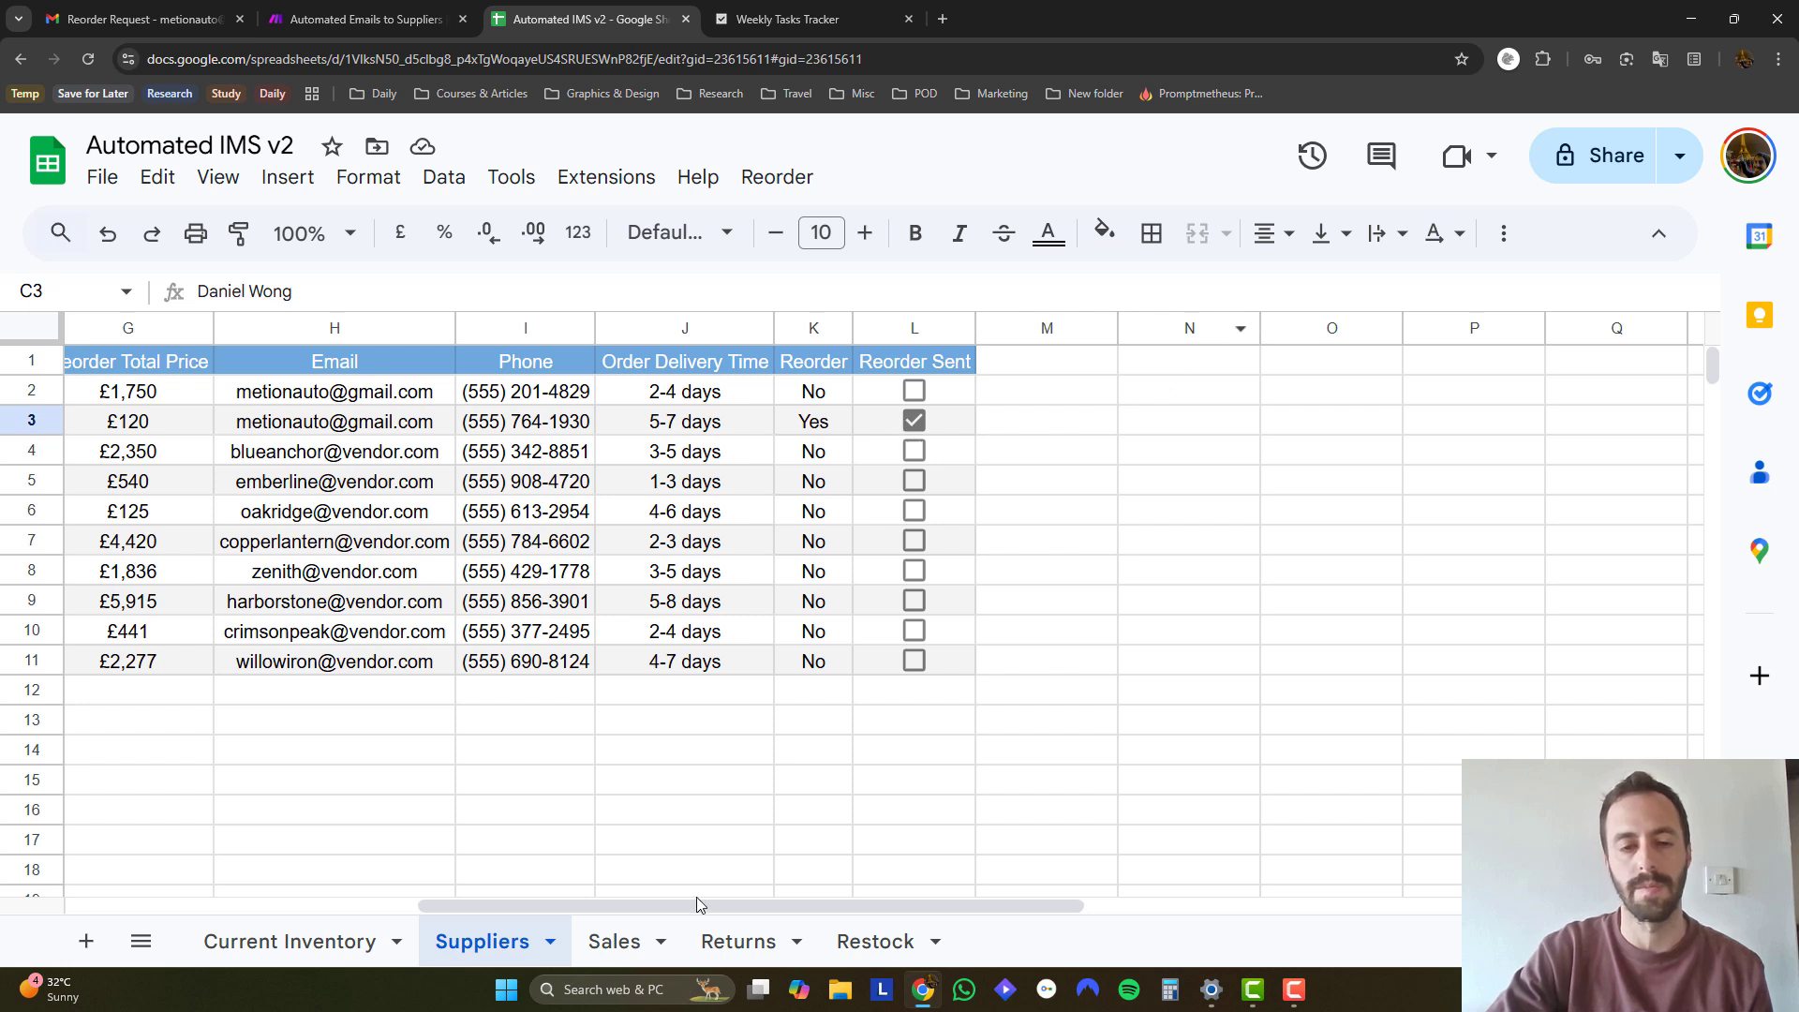
drag(722, 907, 418, 902)
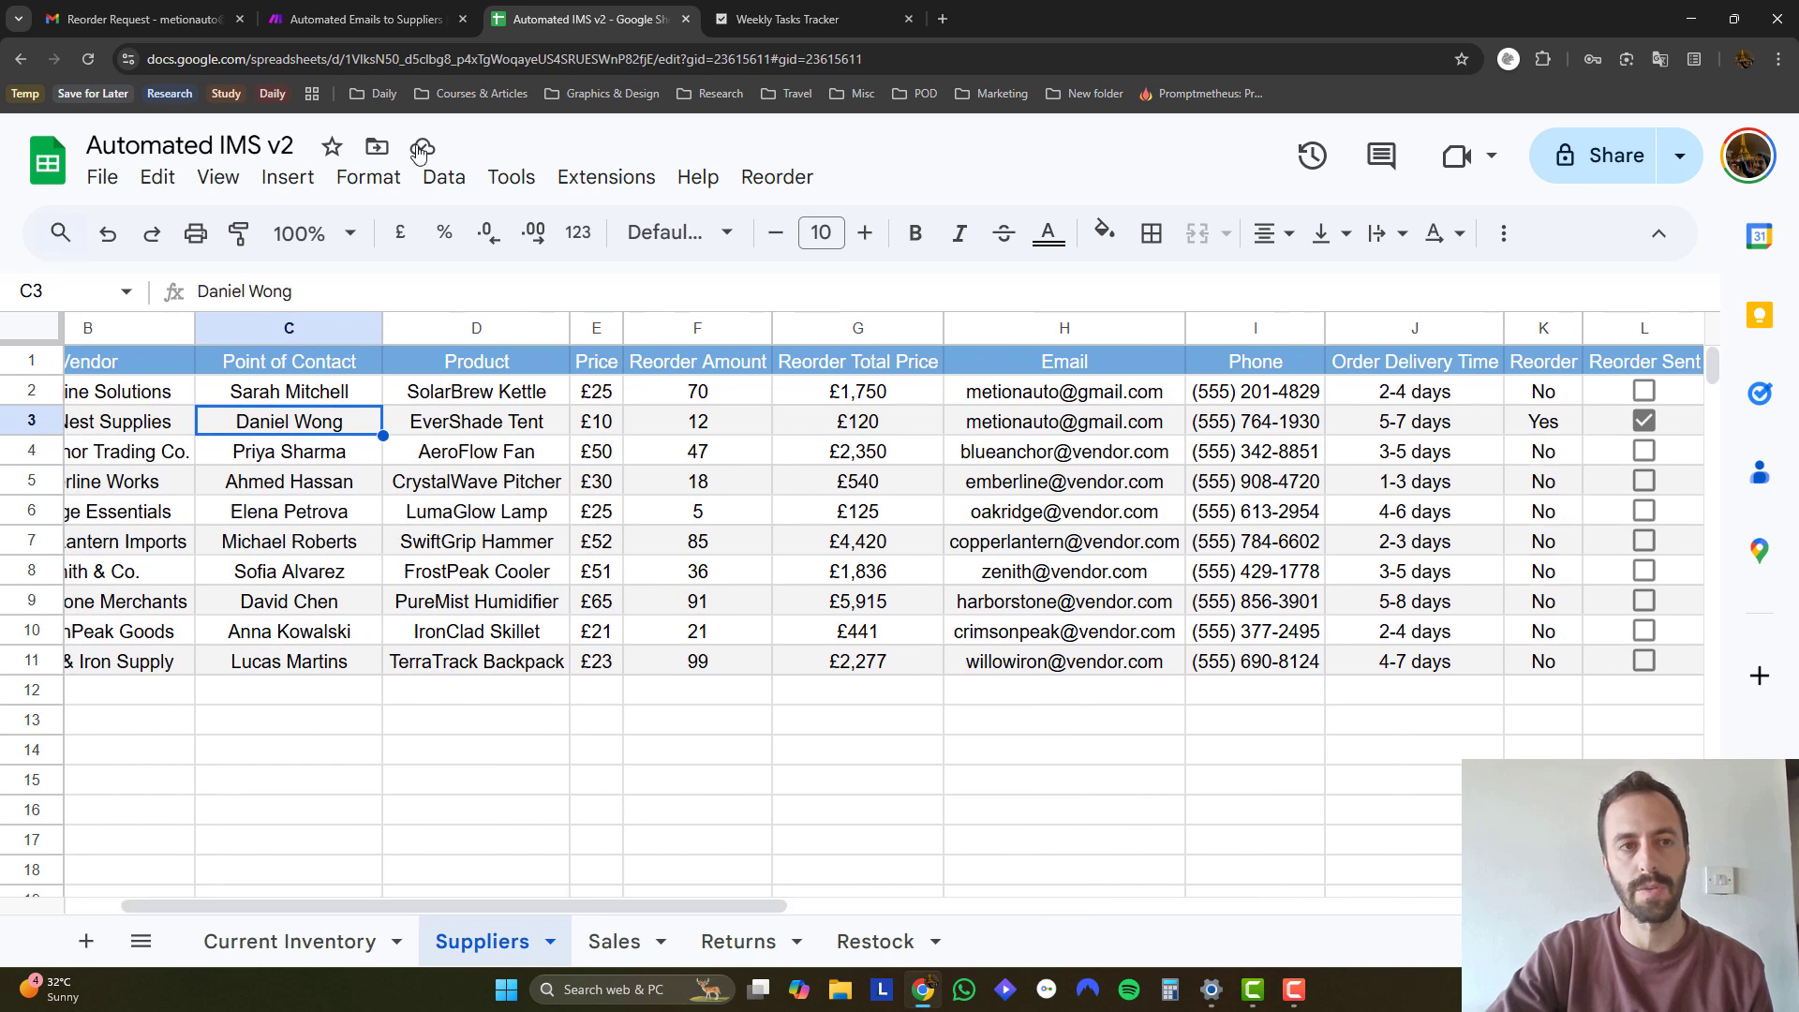
Switch back to Make, leave for the scenarios list and save the changes to the Automated Emails to Suppliers scenario.
click(375, 19)
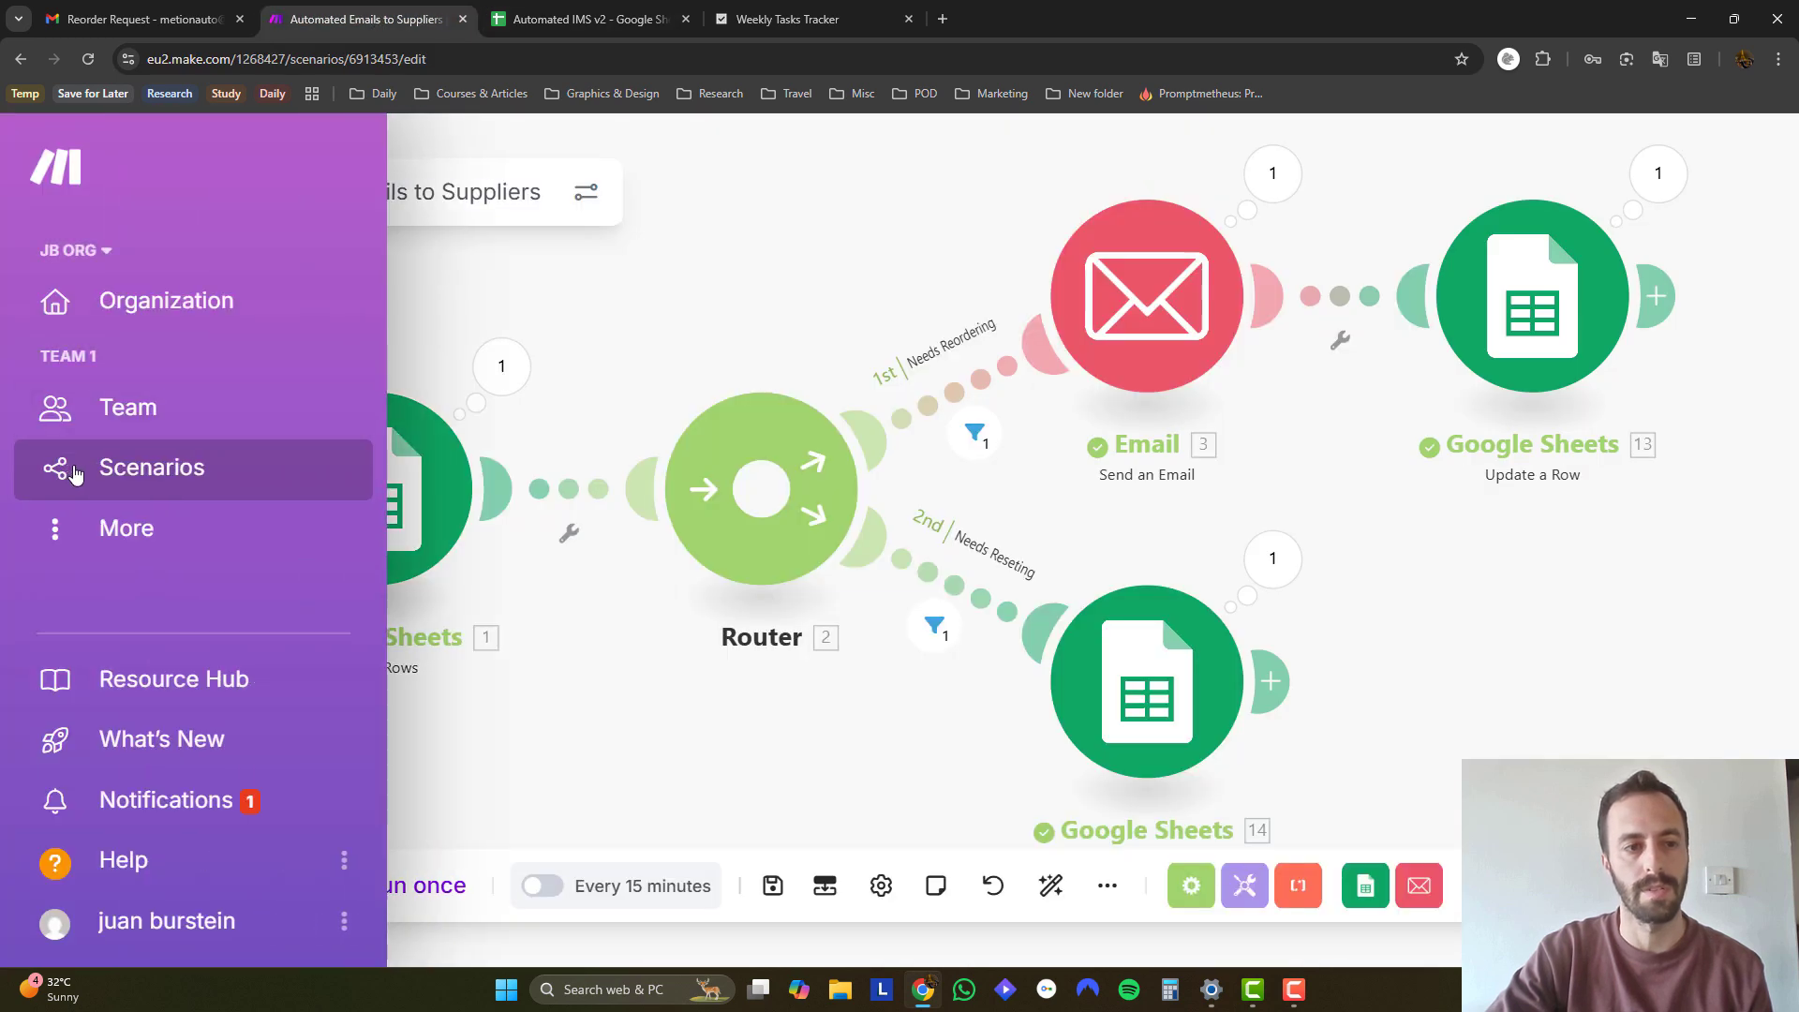
click(68, 482)
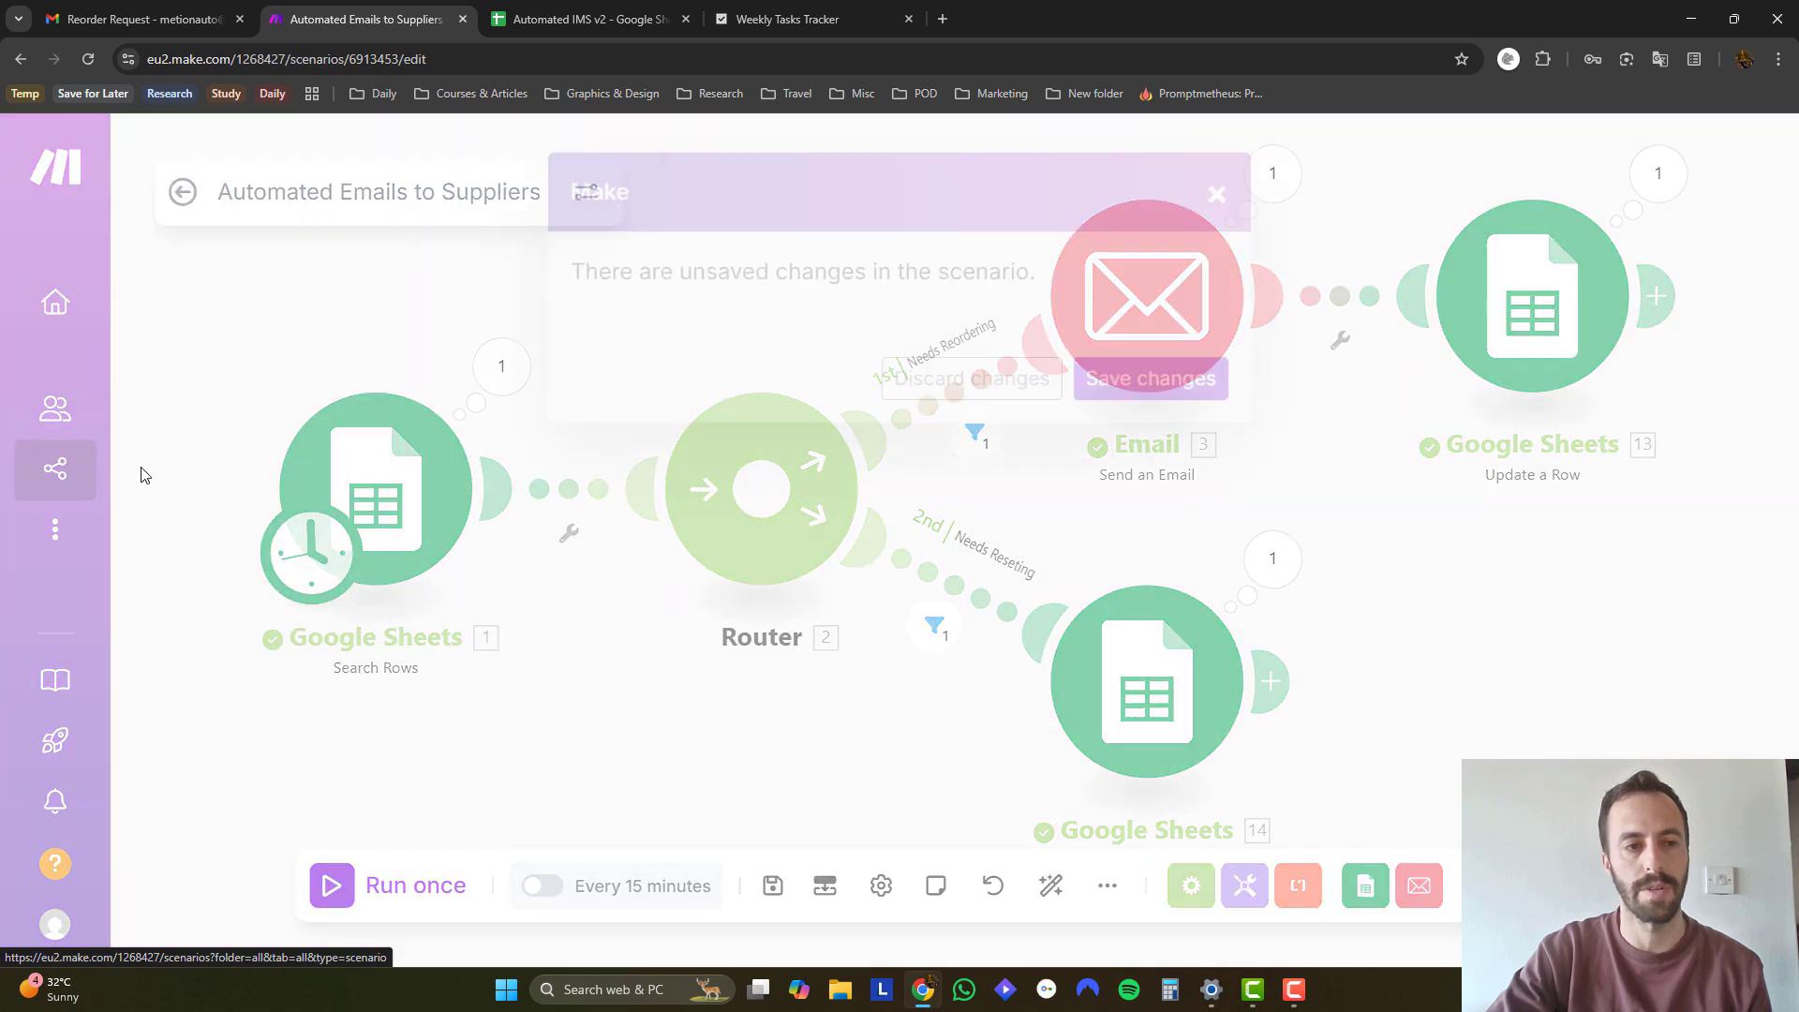
click(1123, 378)
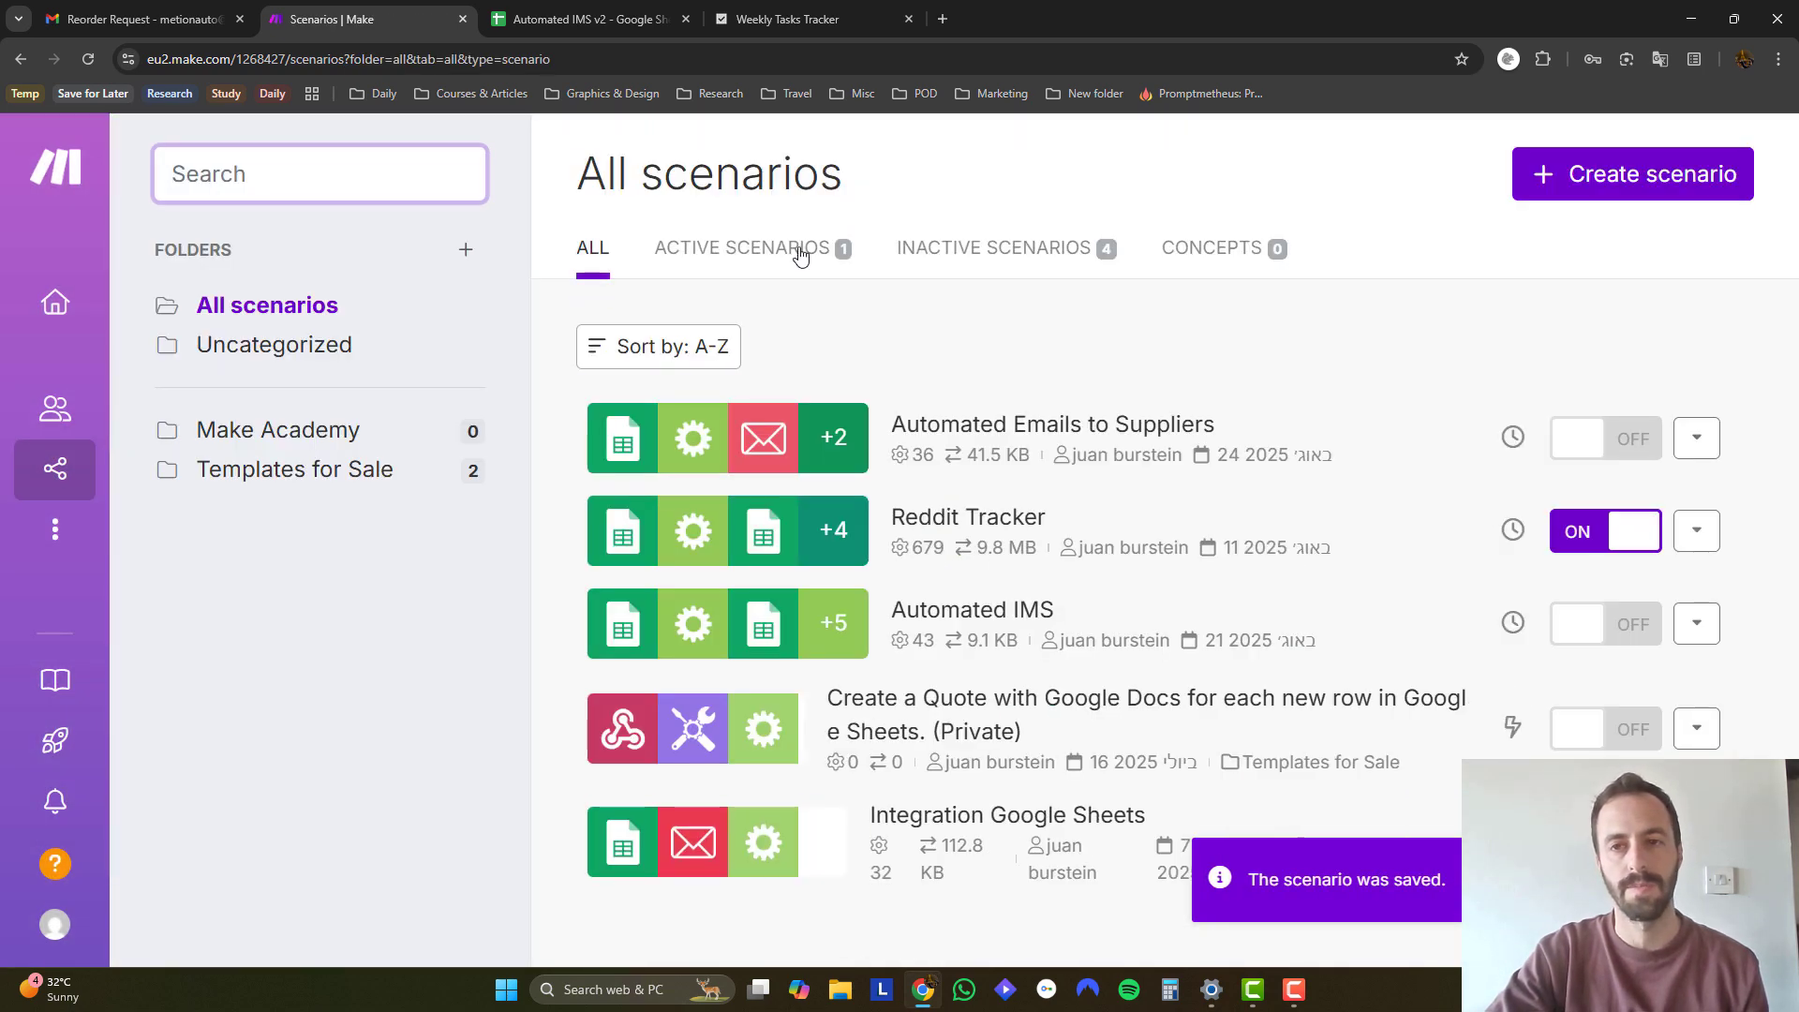
Create a new scenario and add the Google Sheets Search Rows module as its first module.
click(1555, 187)
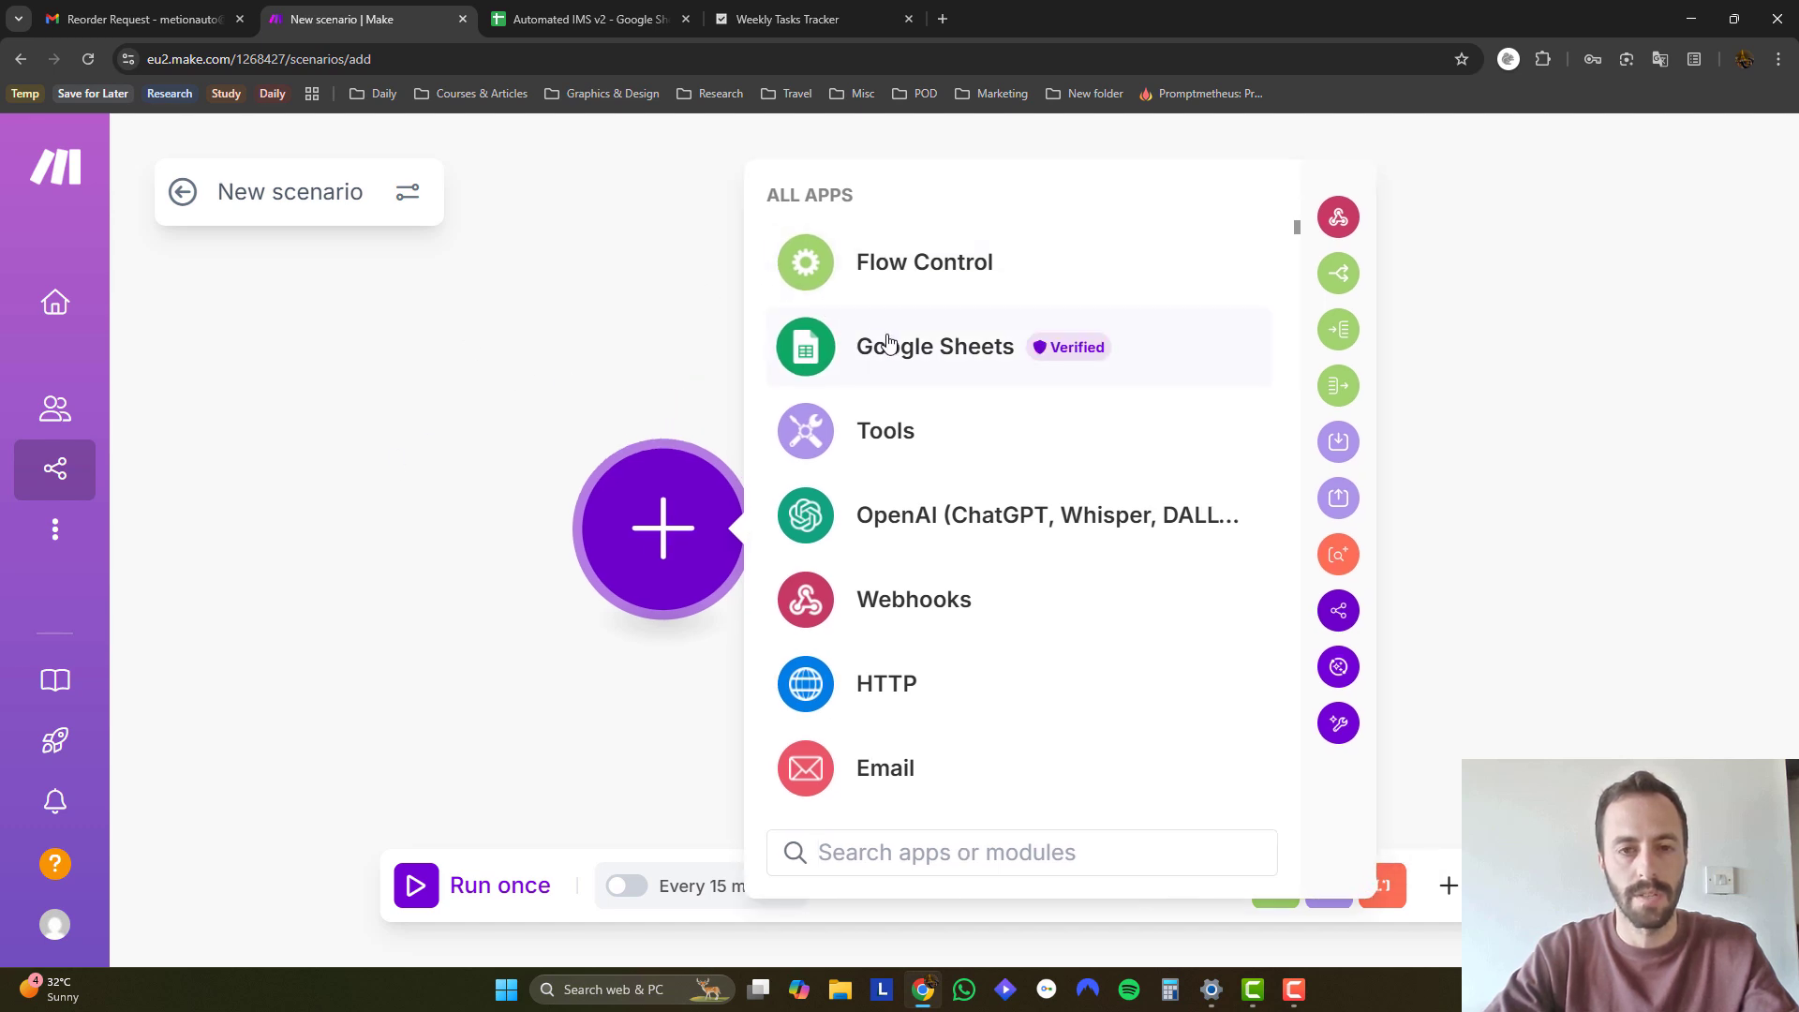
click(889, 346)
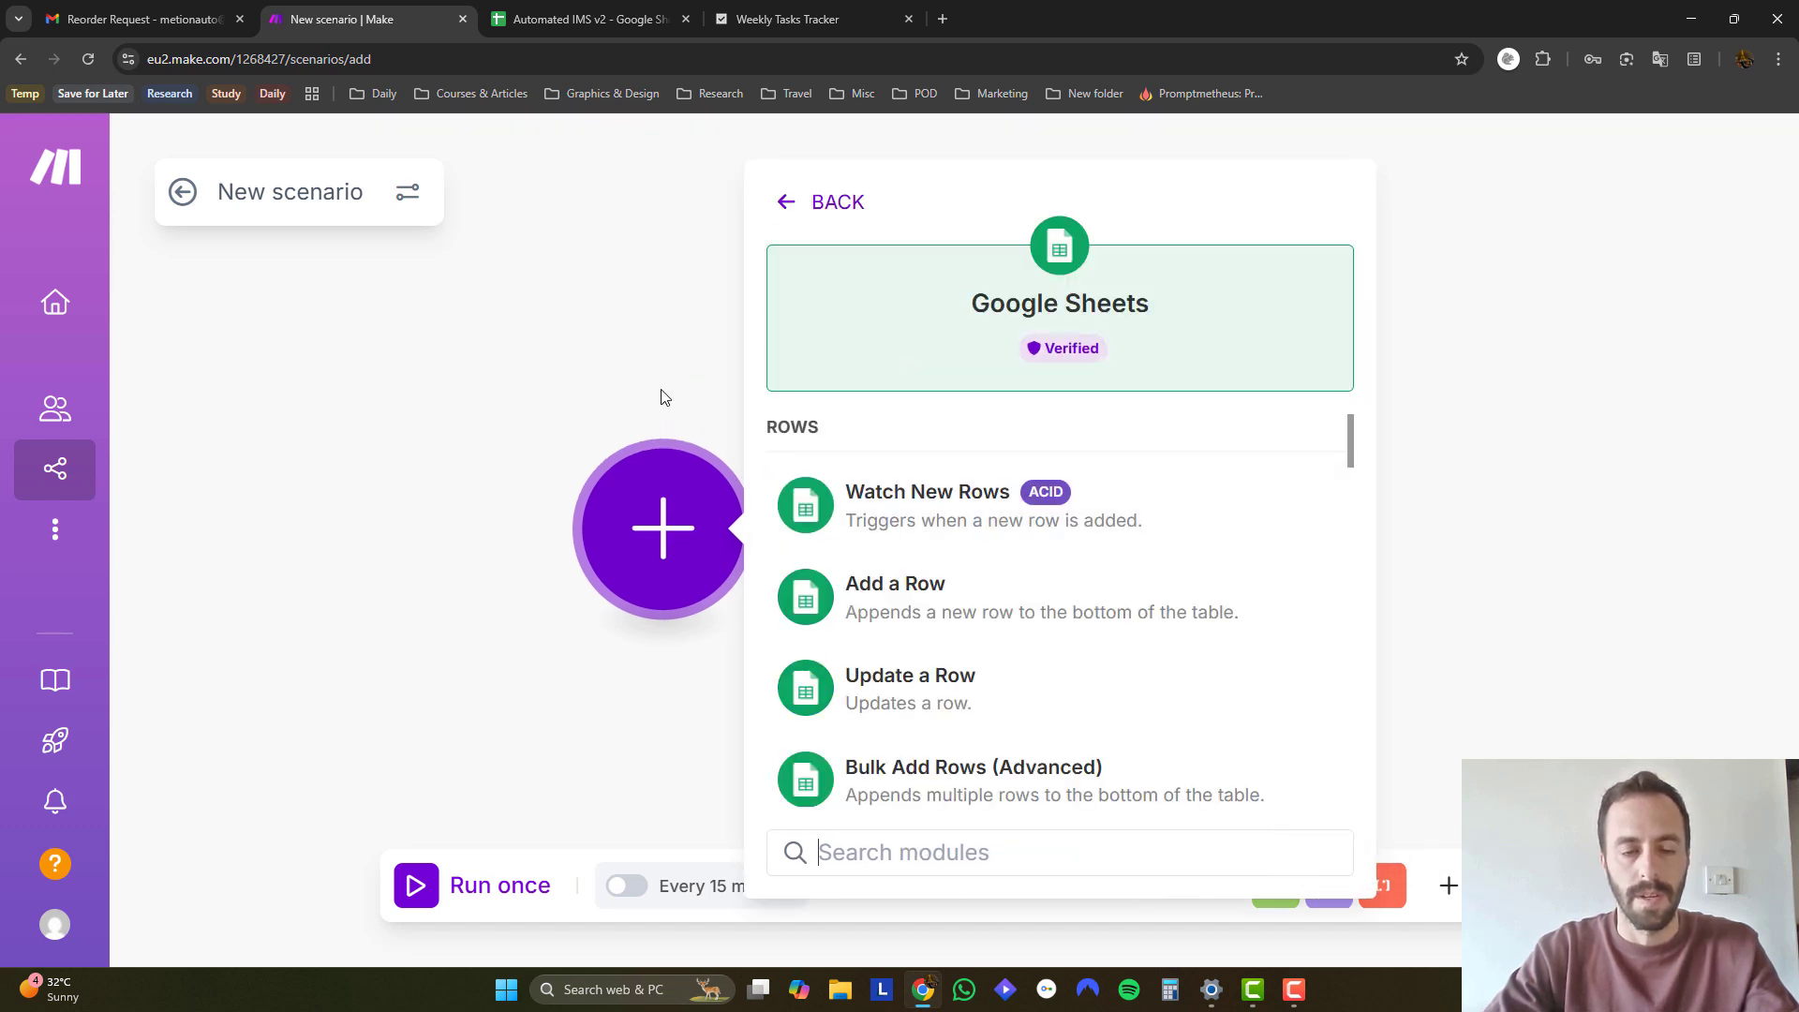
click(560, 323)
click(663, 528)
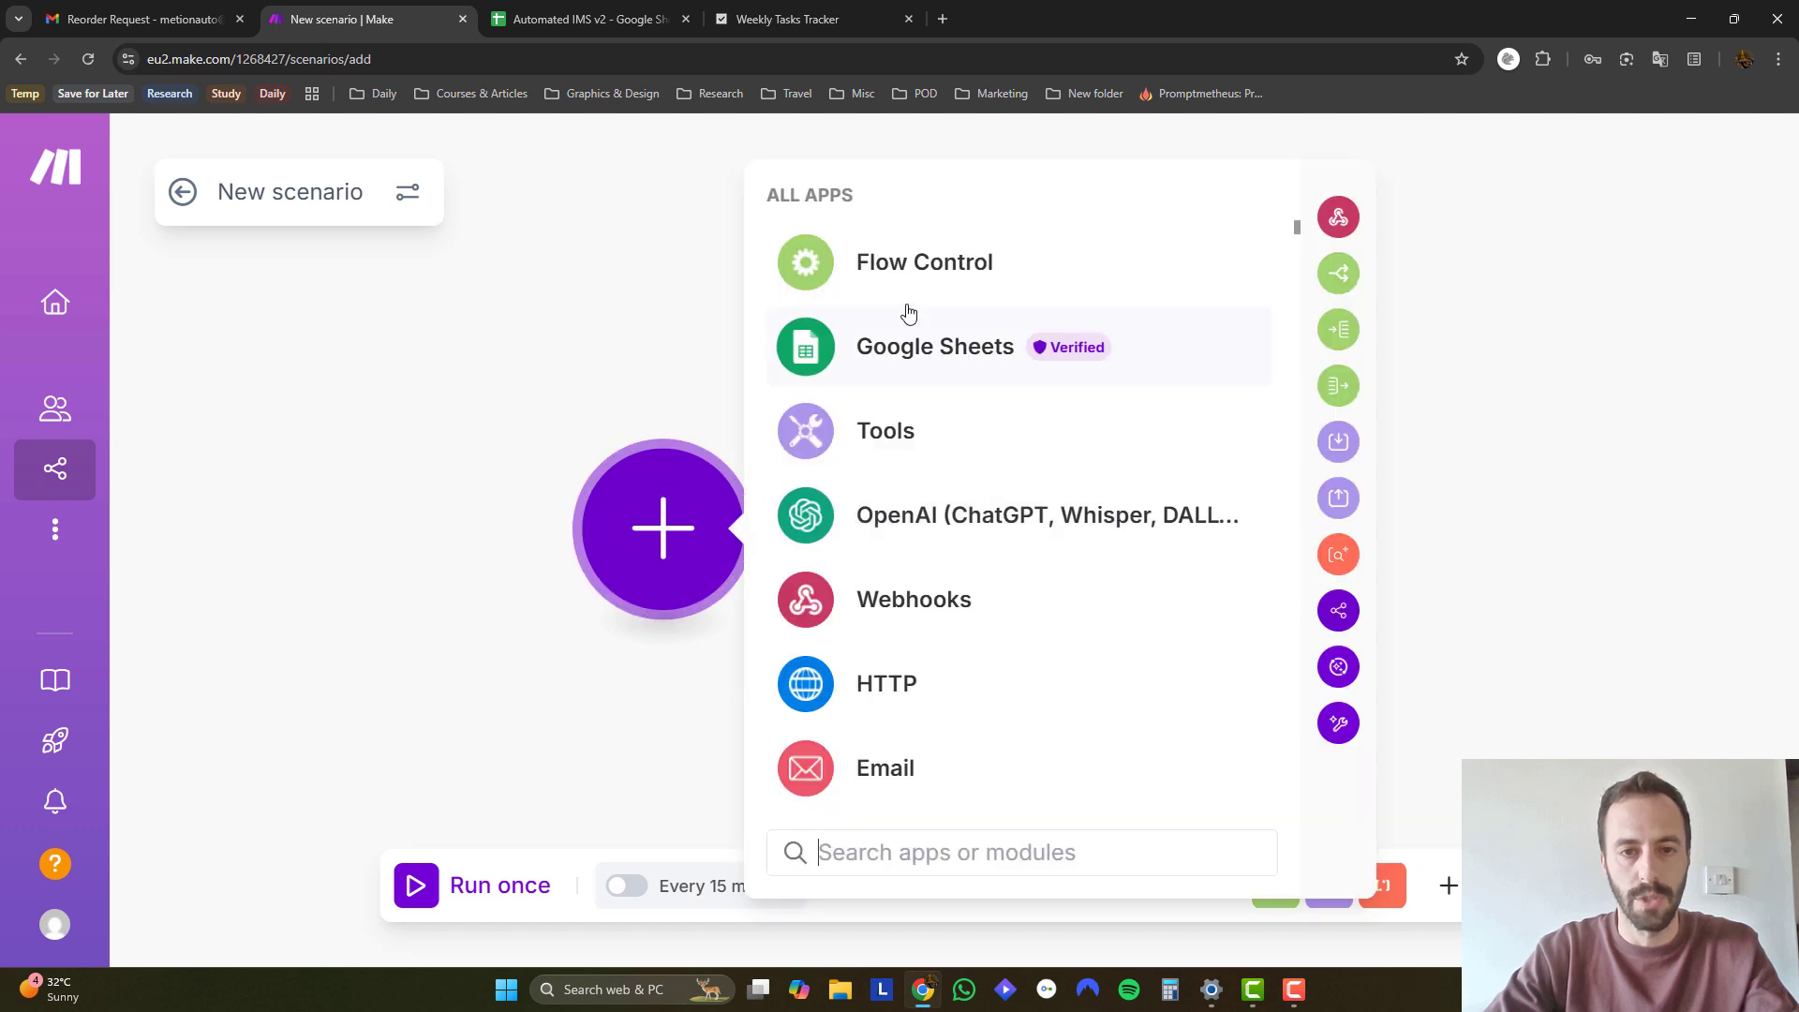
click(902, 354)
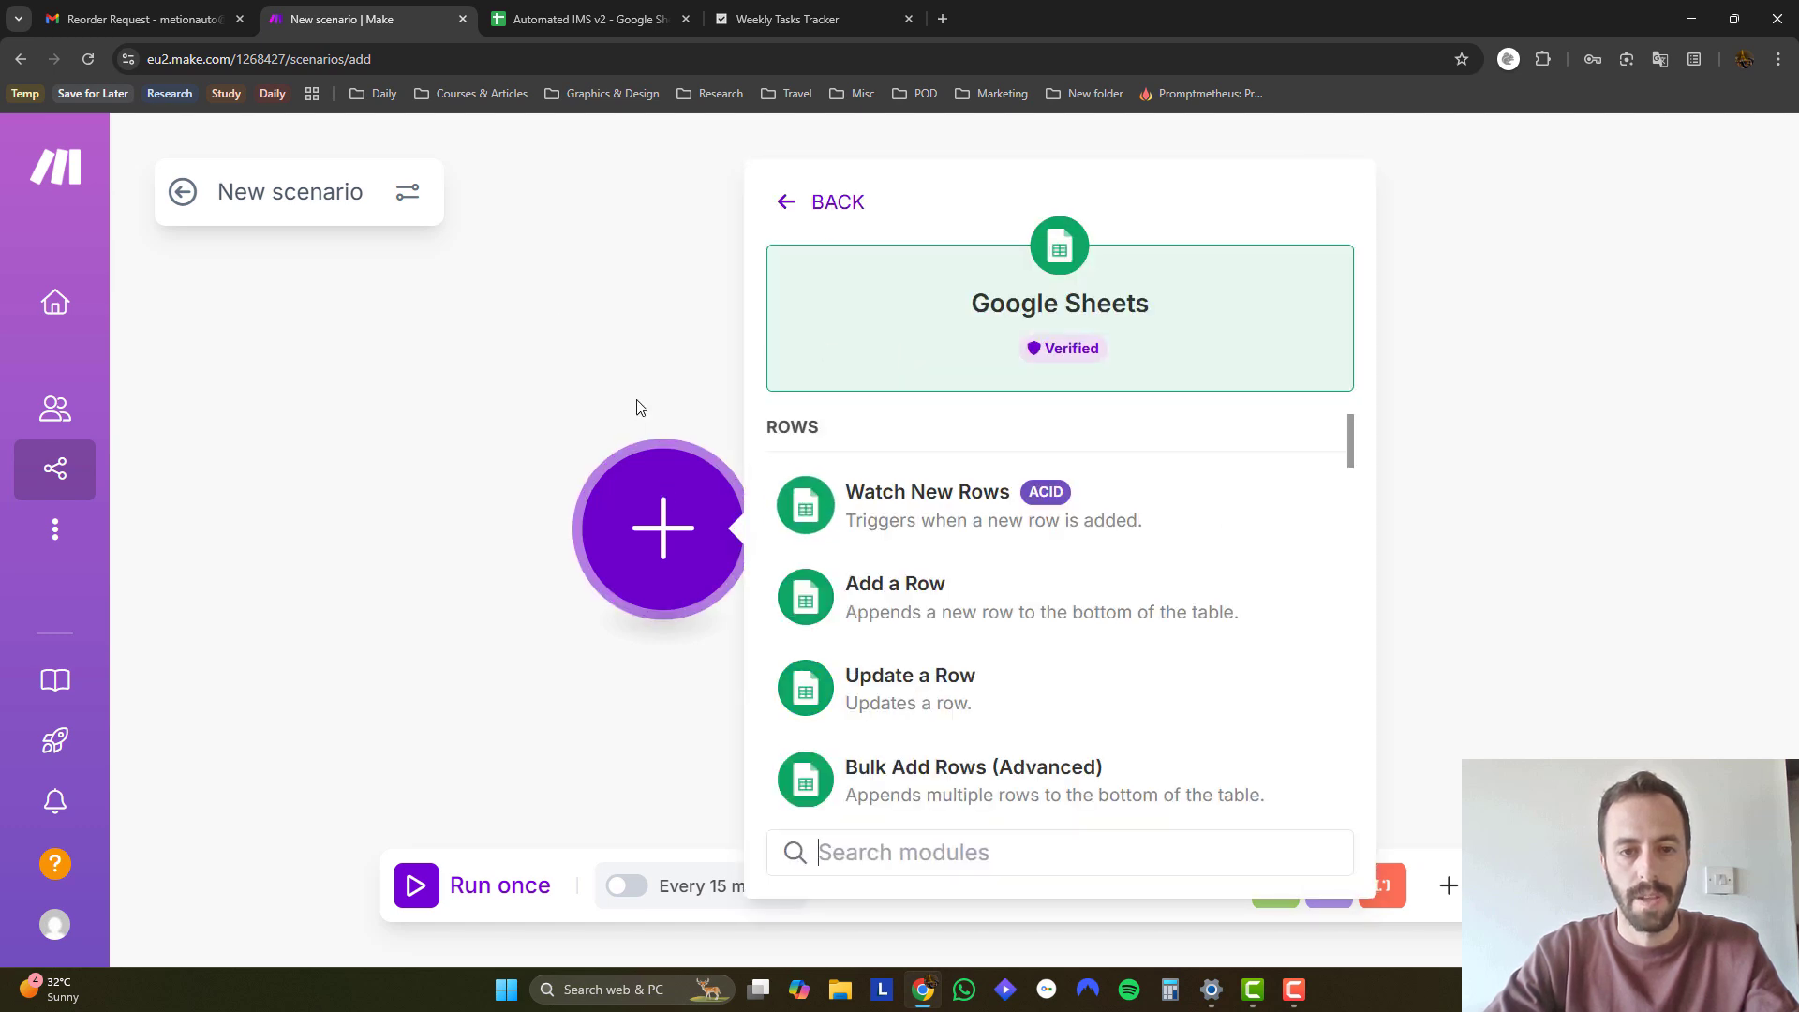
scroll(899, 610, down, 2)
scroll(965, 691, down, 2)
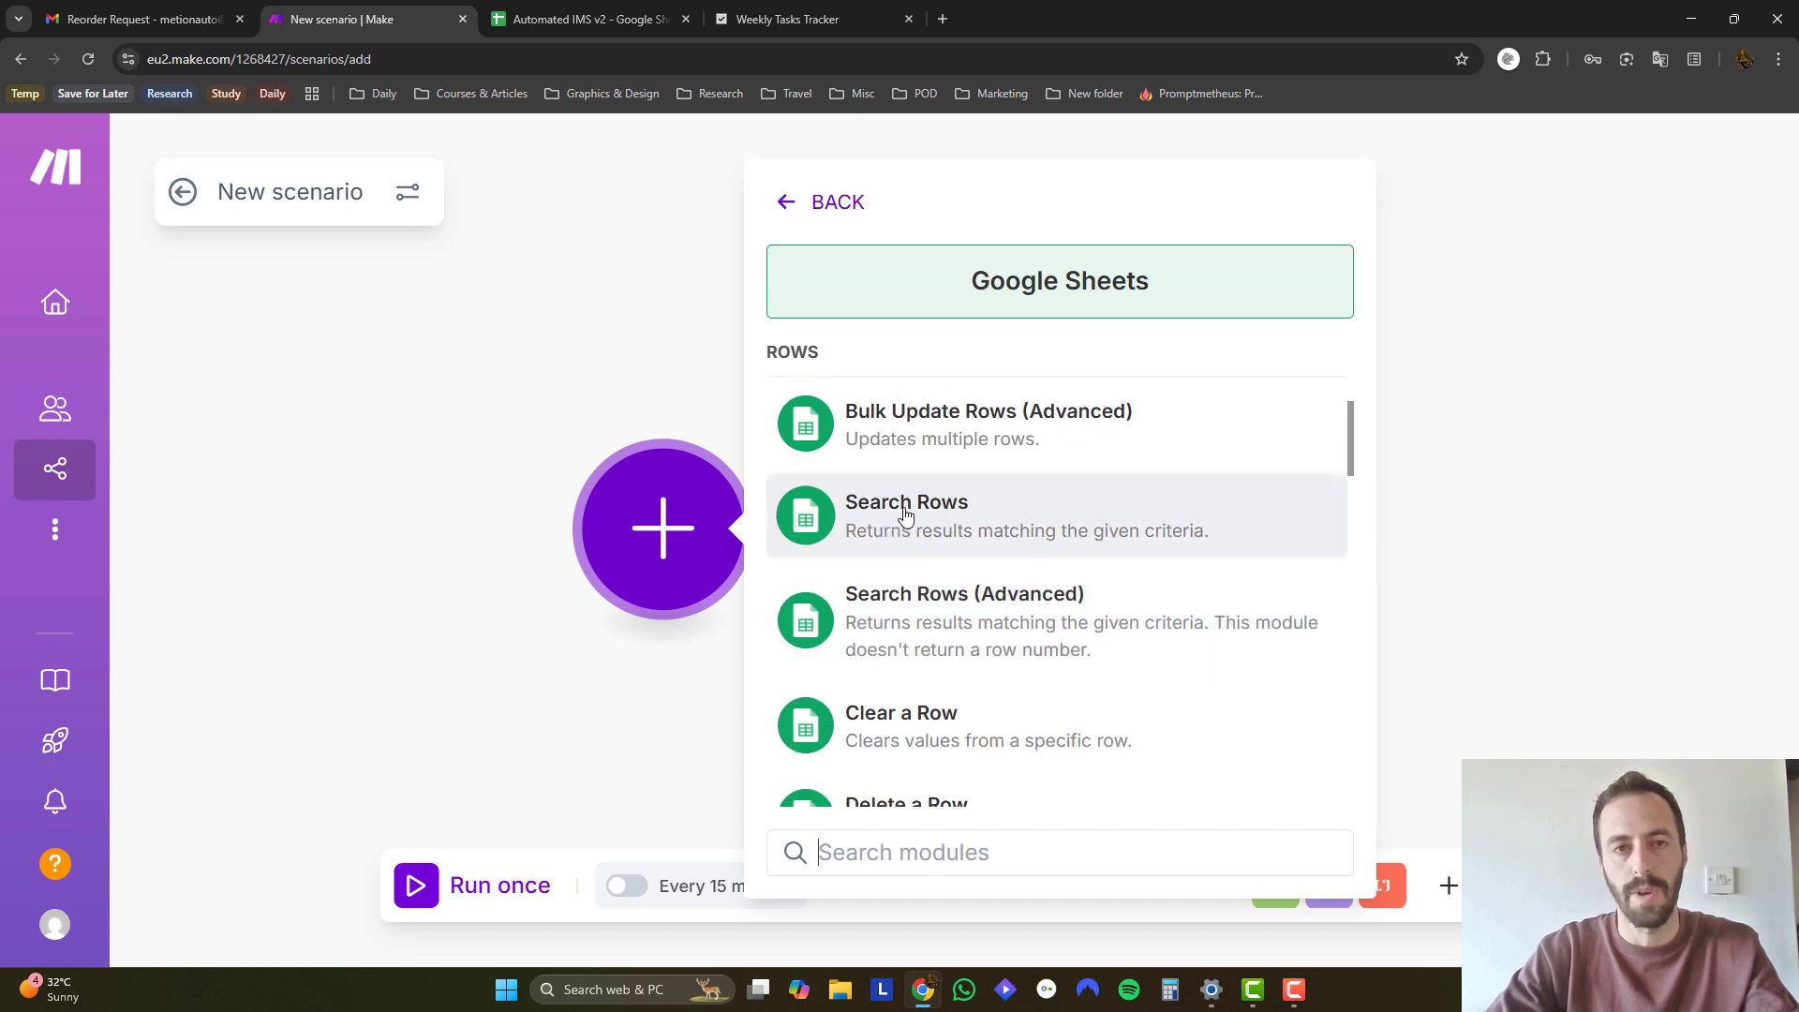
click(902, 520)
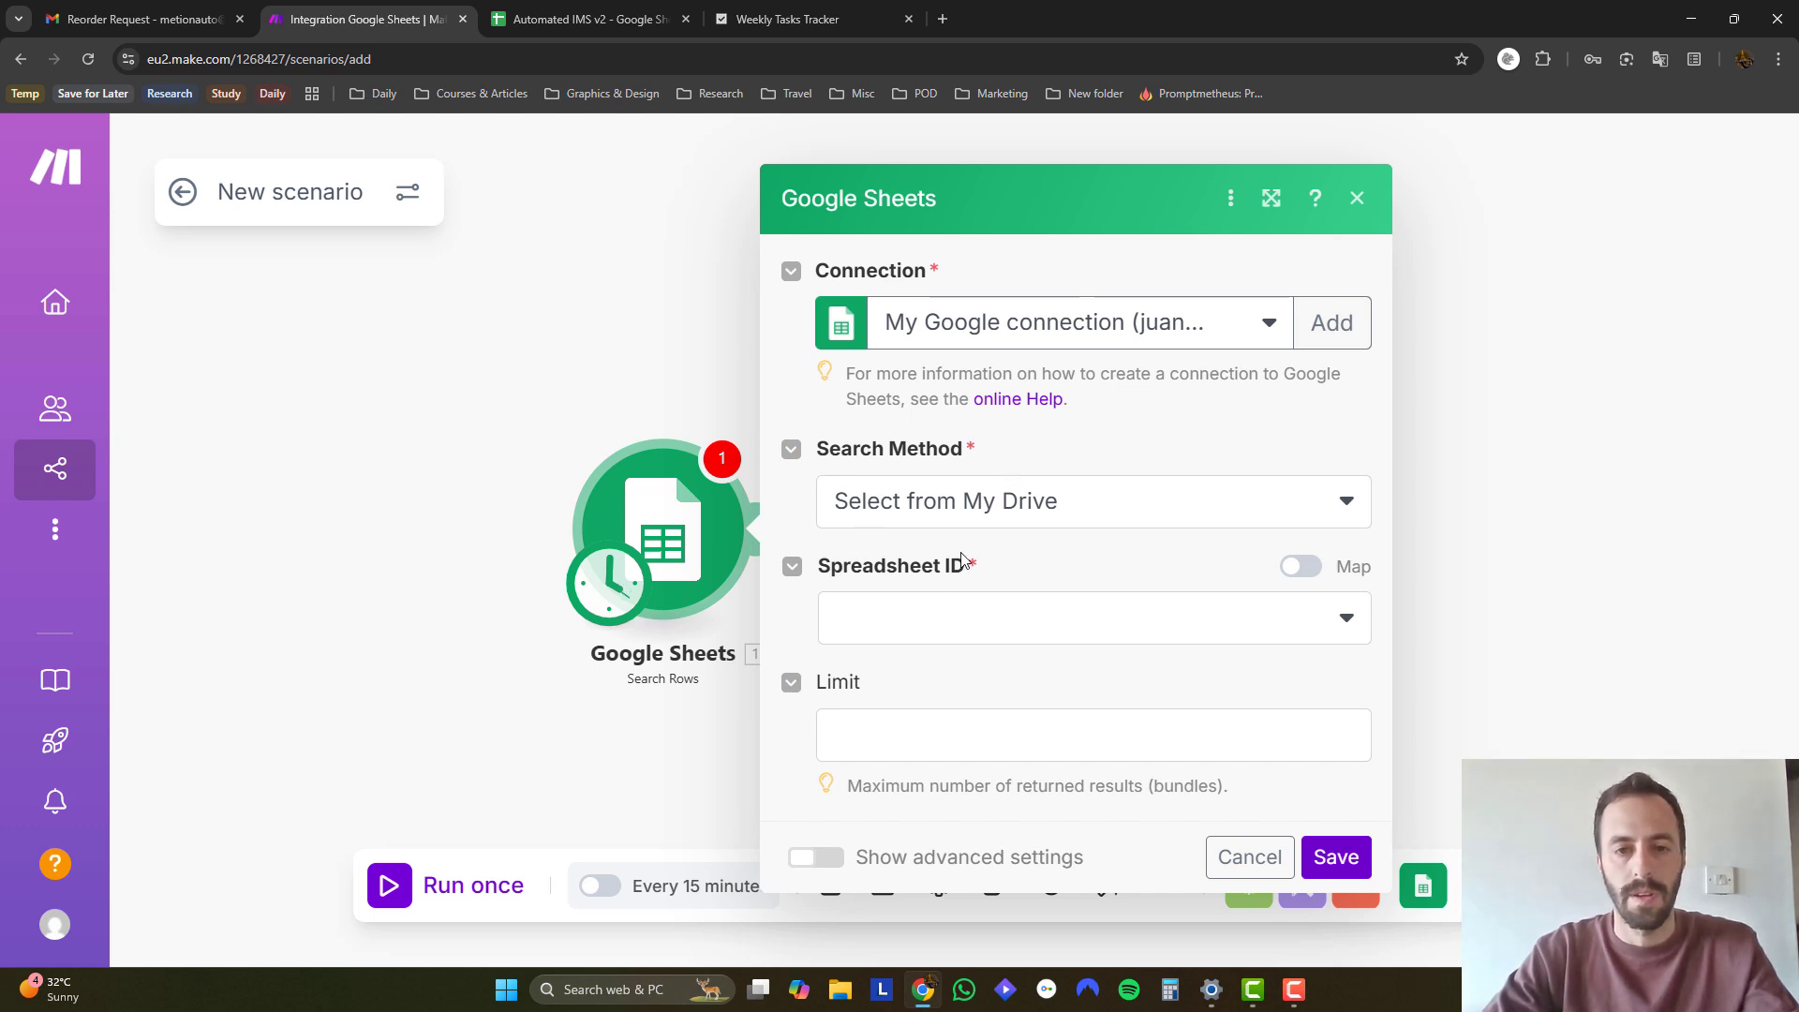
Set the Search Rows module's spreadsheet to Automated IMS v2.
click(924, 626)
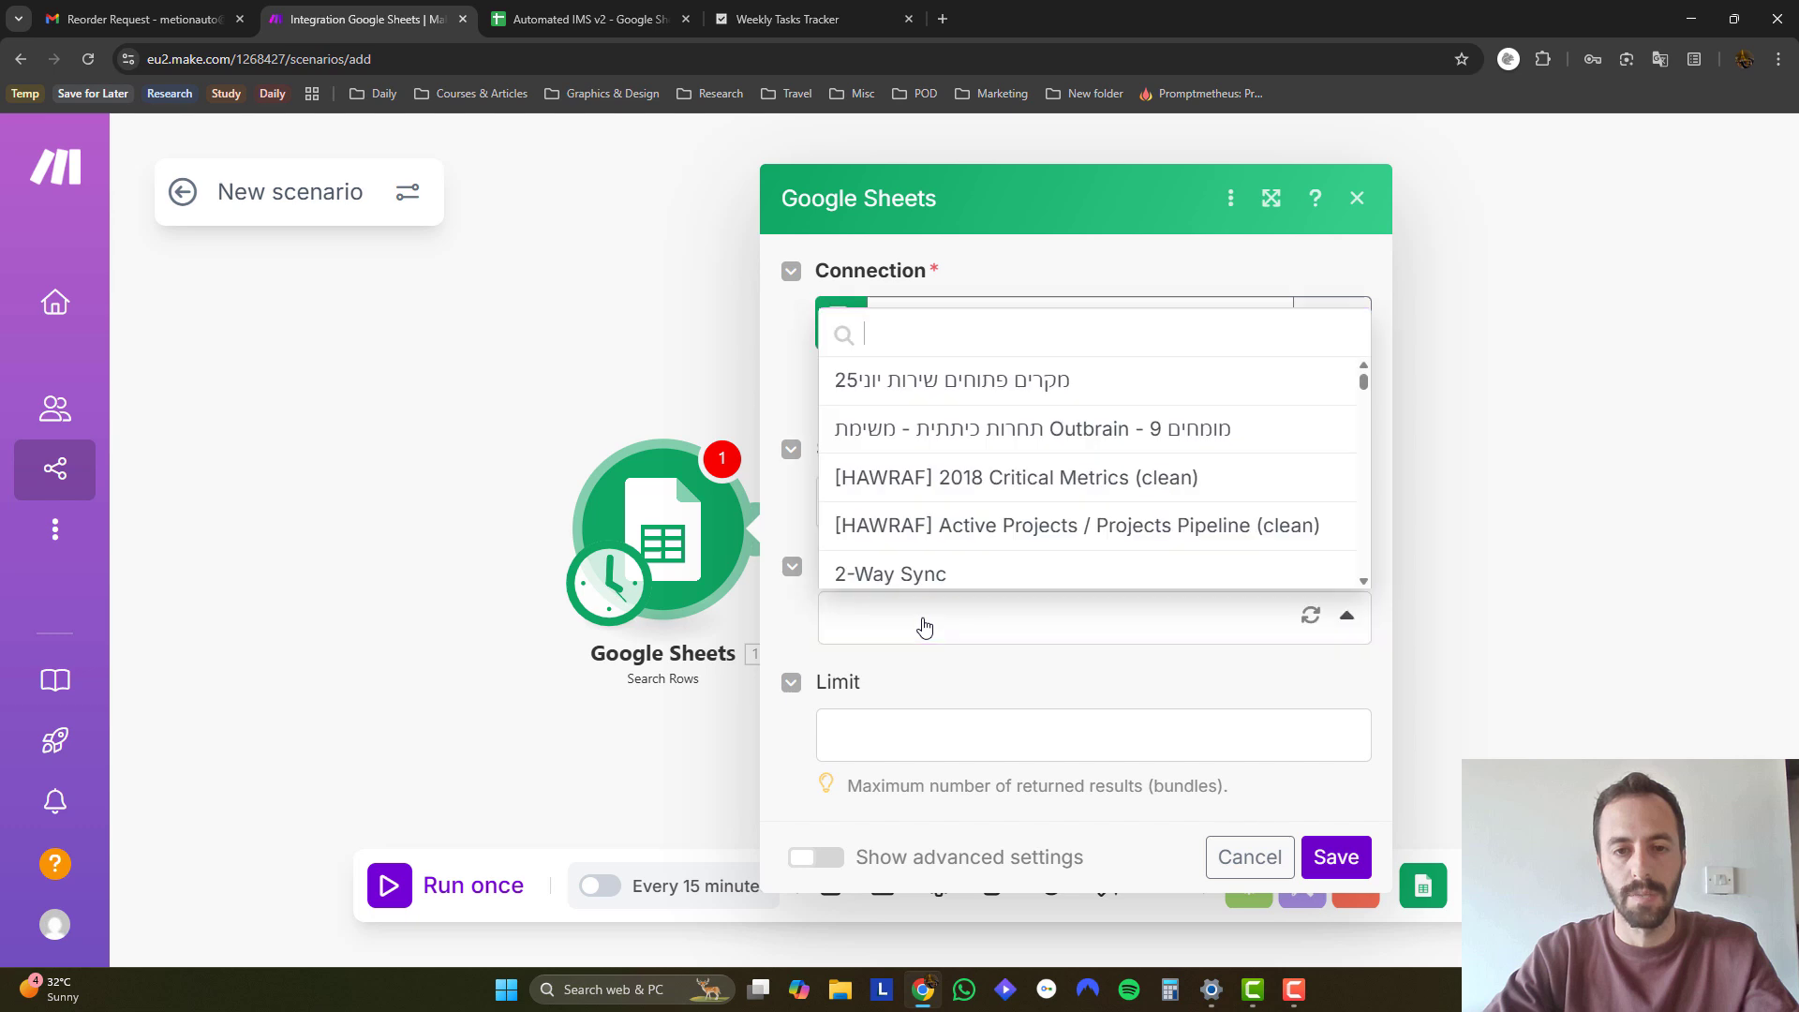
text(A)
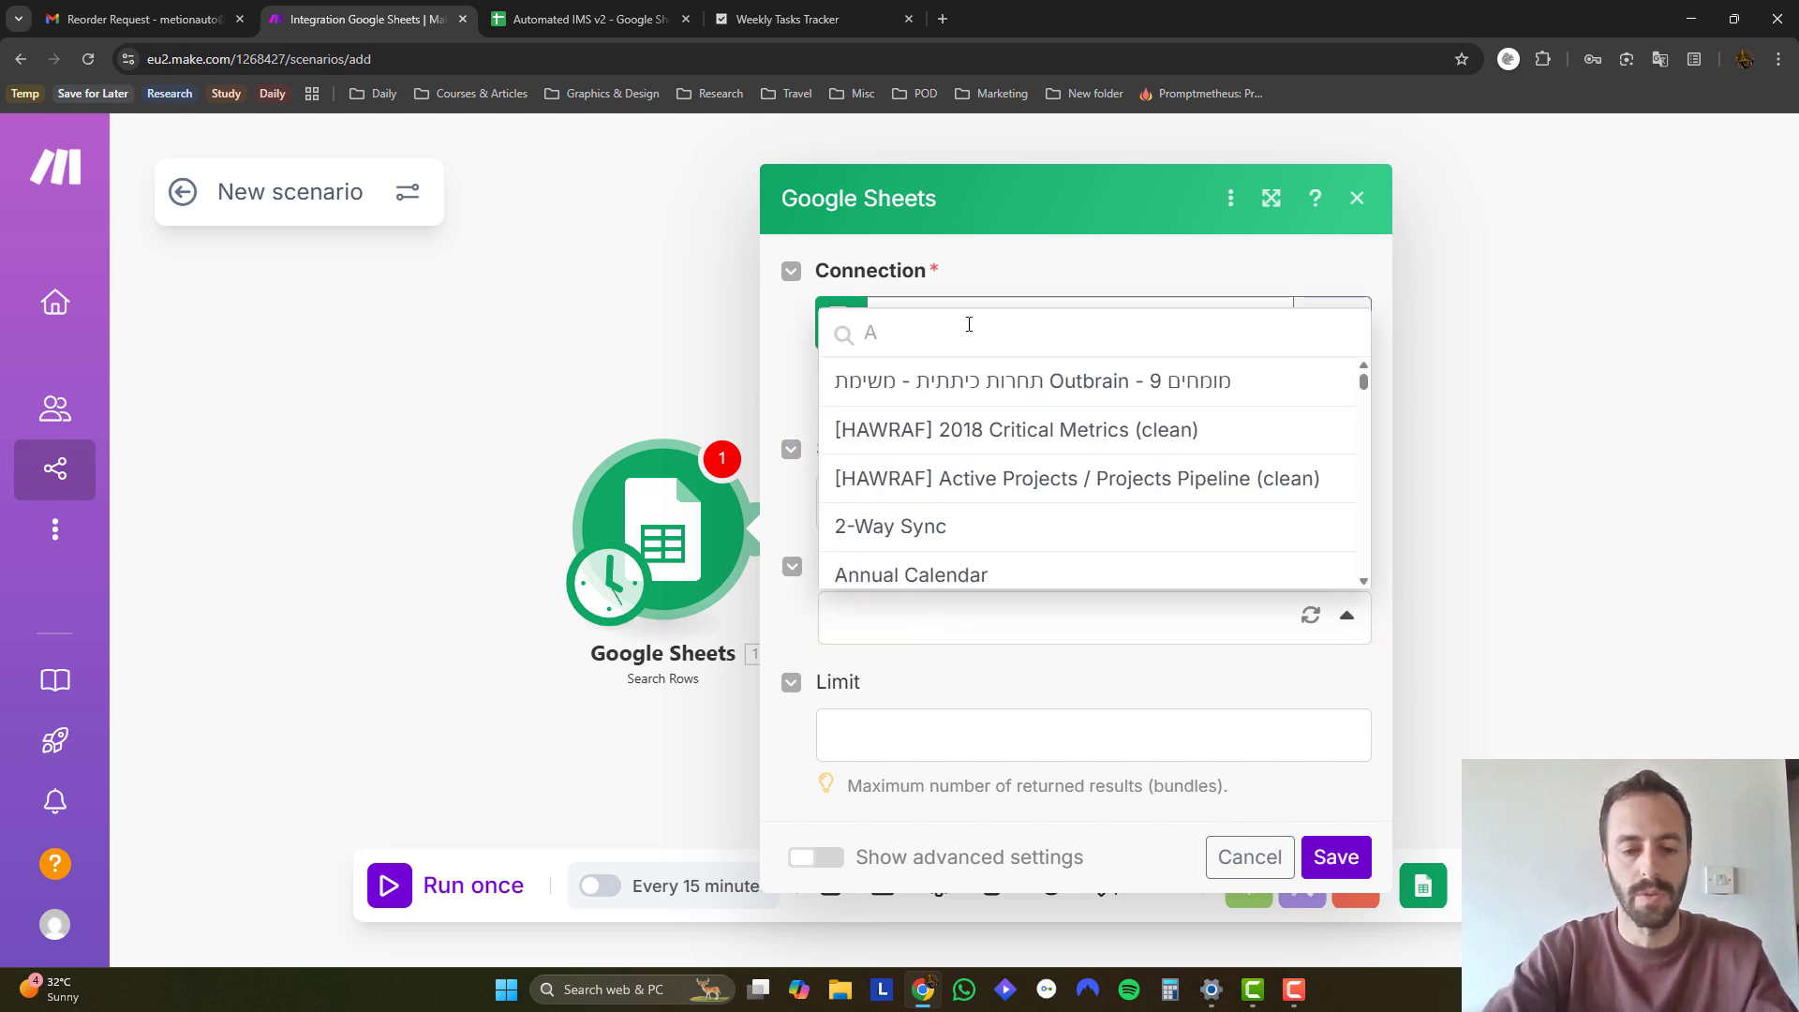
text(UT)
click(964, 429)
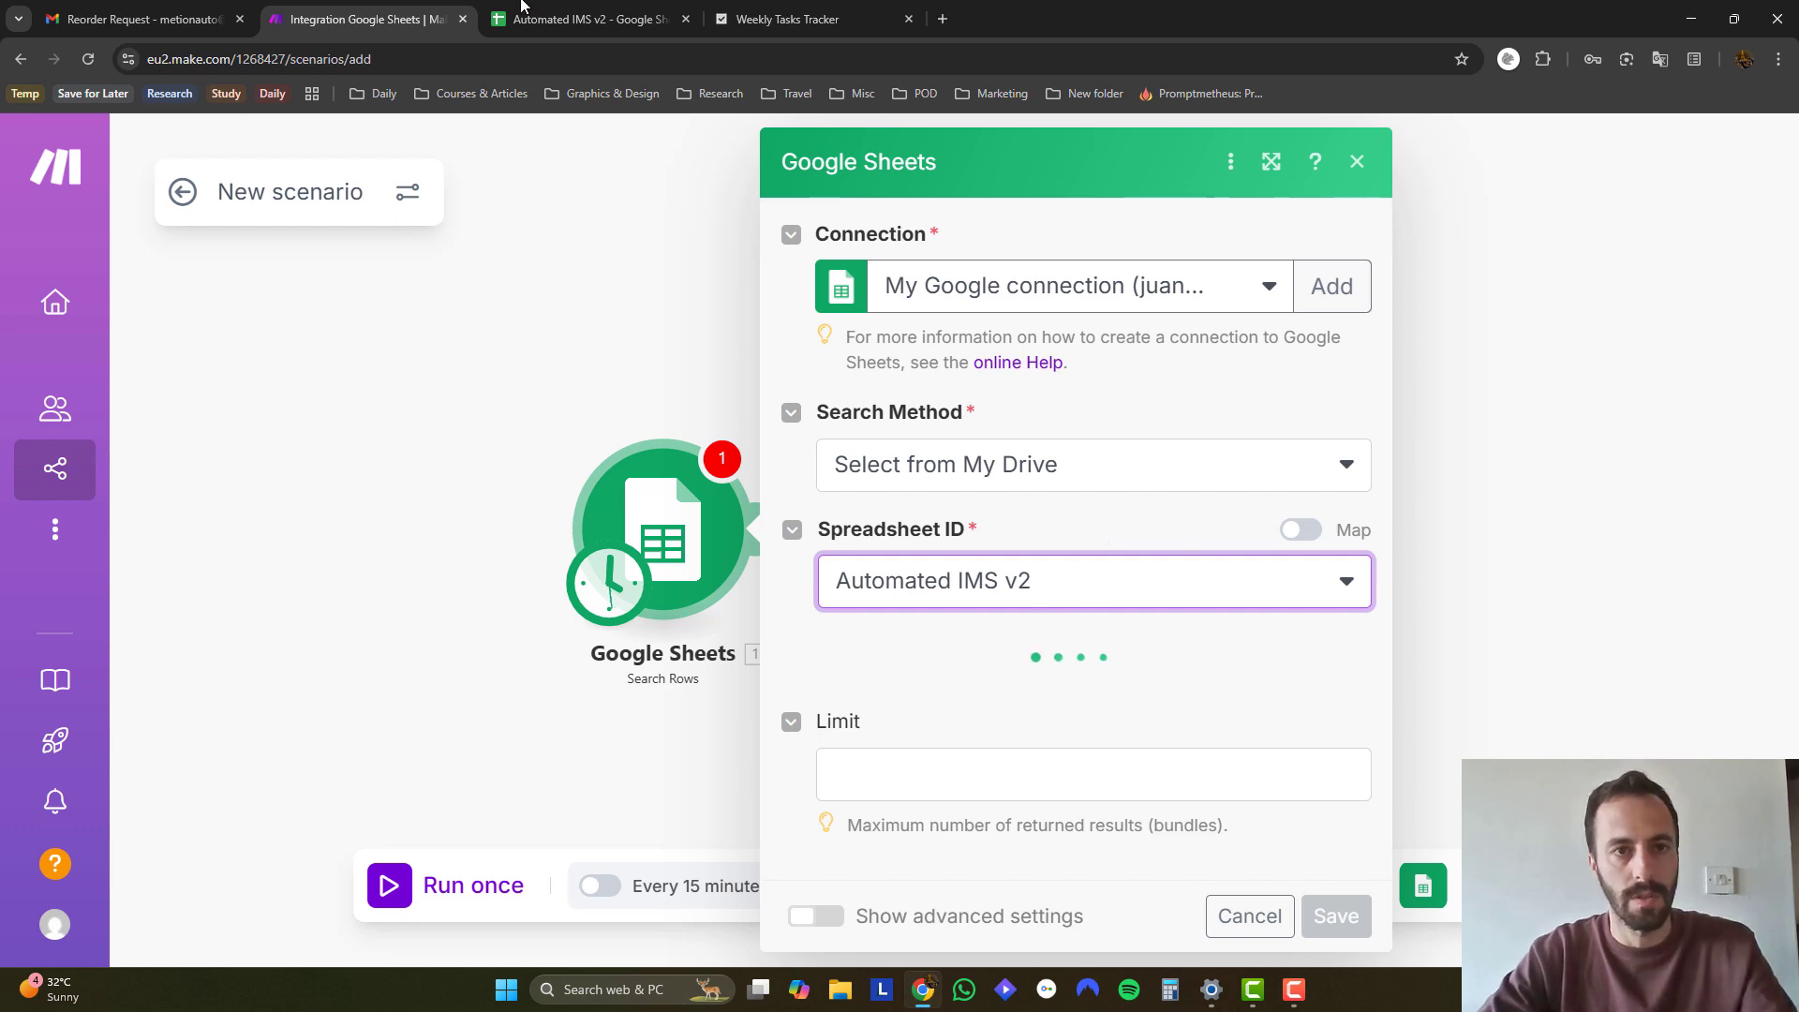
Set the Search Rows module's sheet name to Suppliers, leave its filter empty and save the module.
click(586, 19)
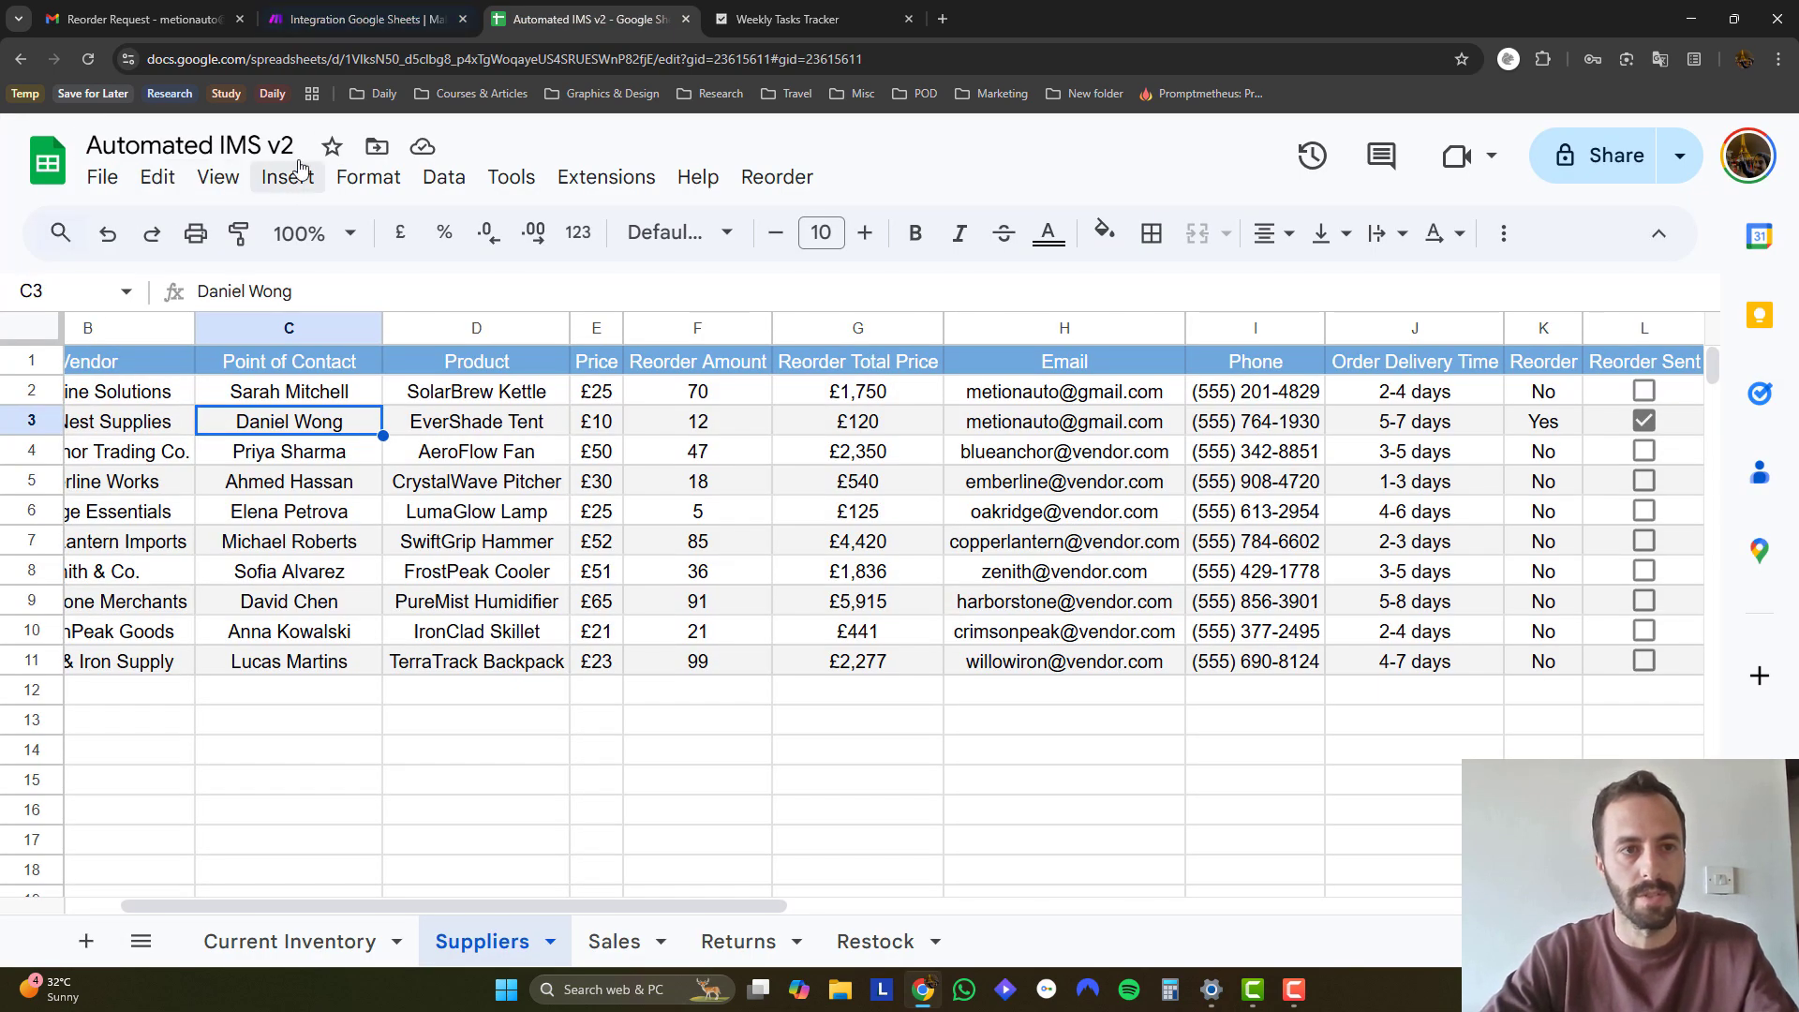
click(328, 19)
click(974, 689)
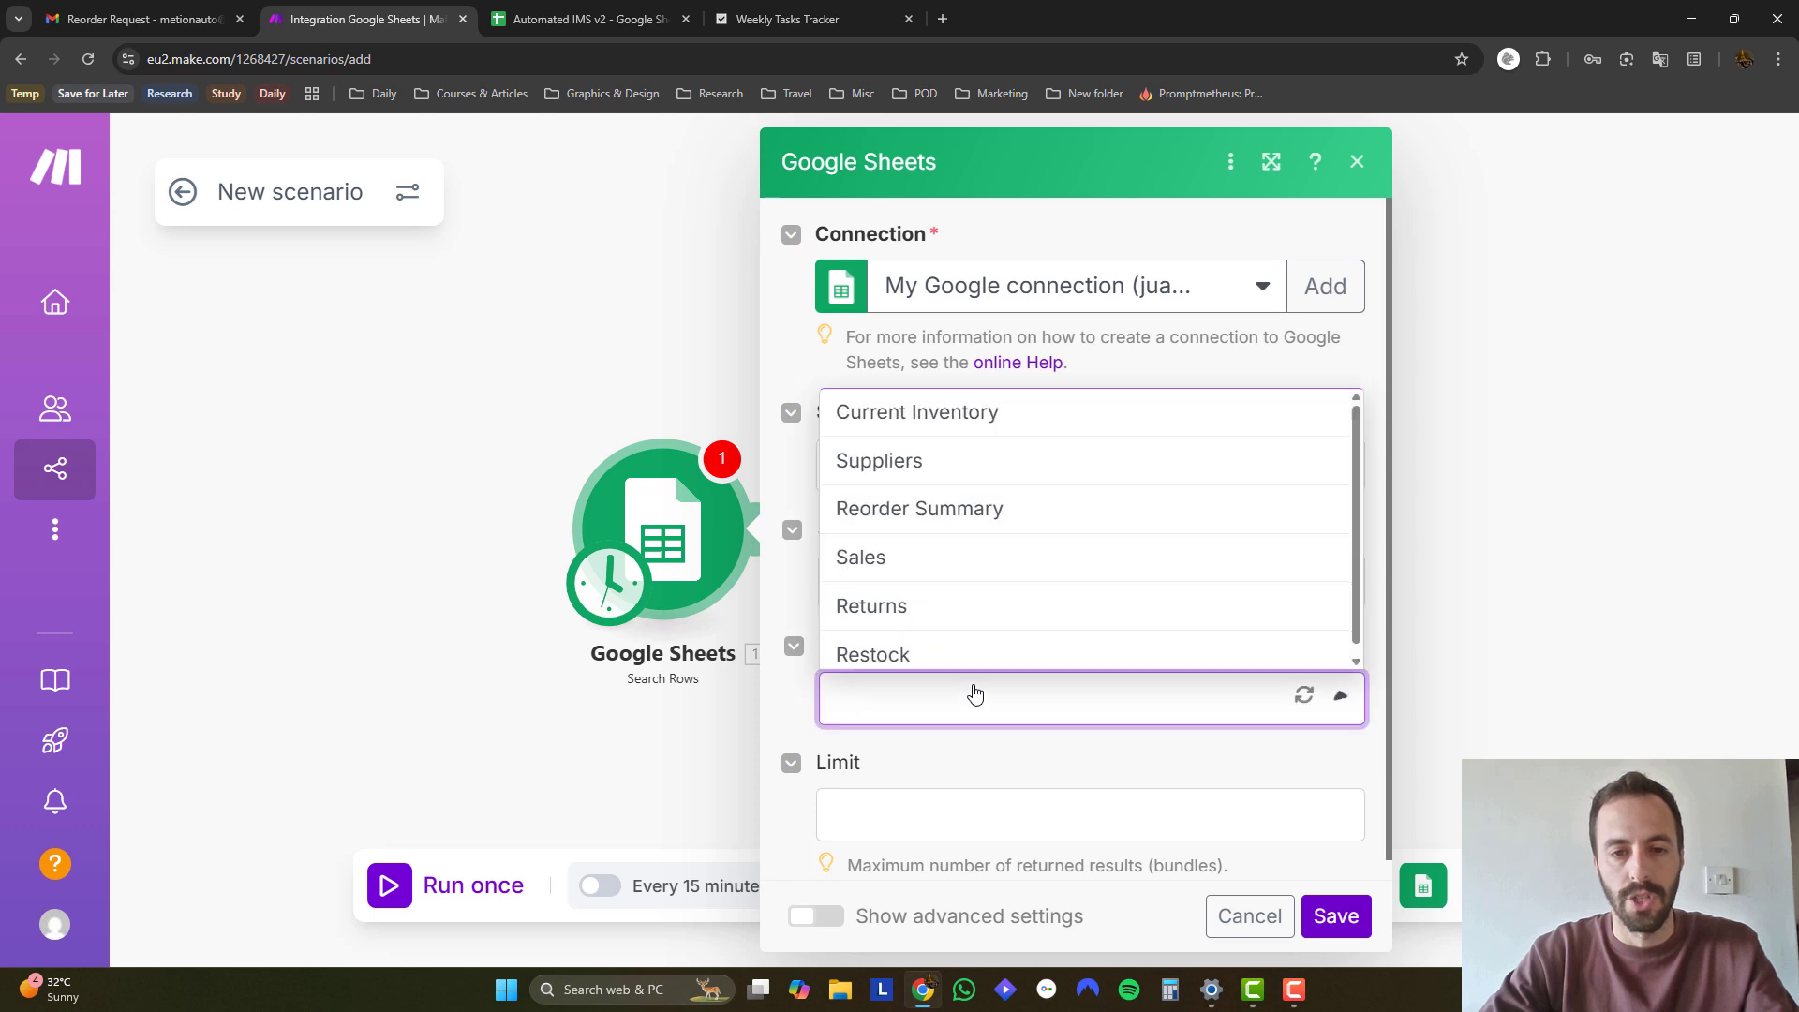
click(896, 461)
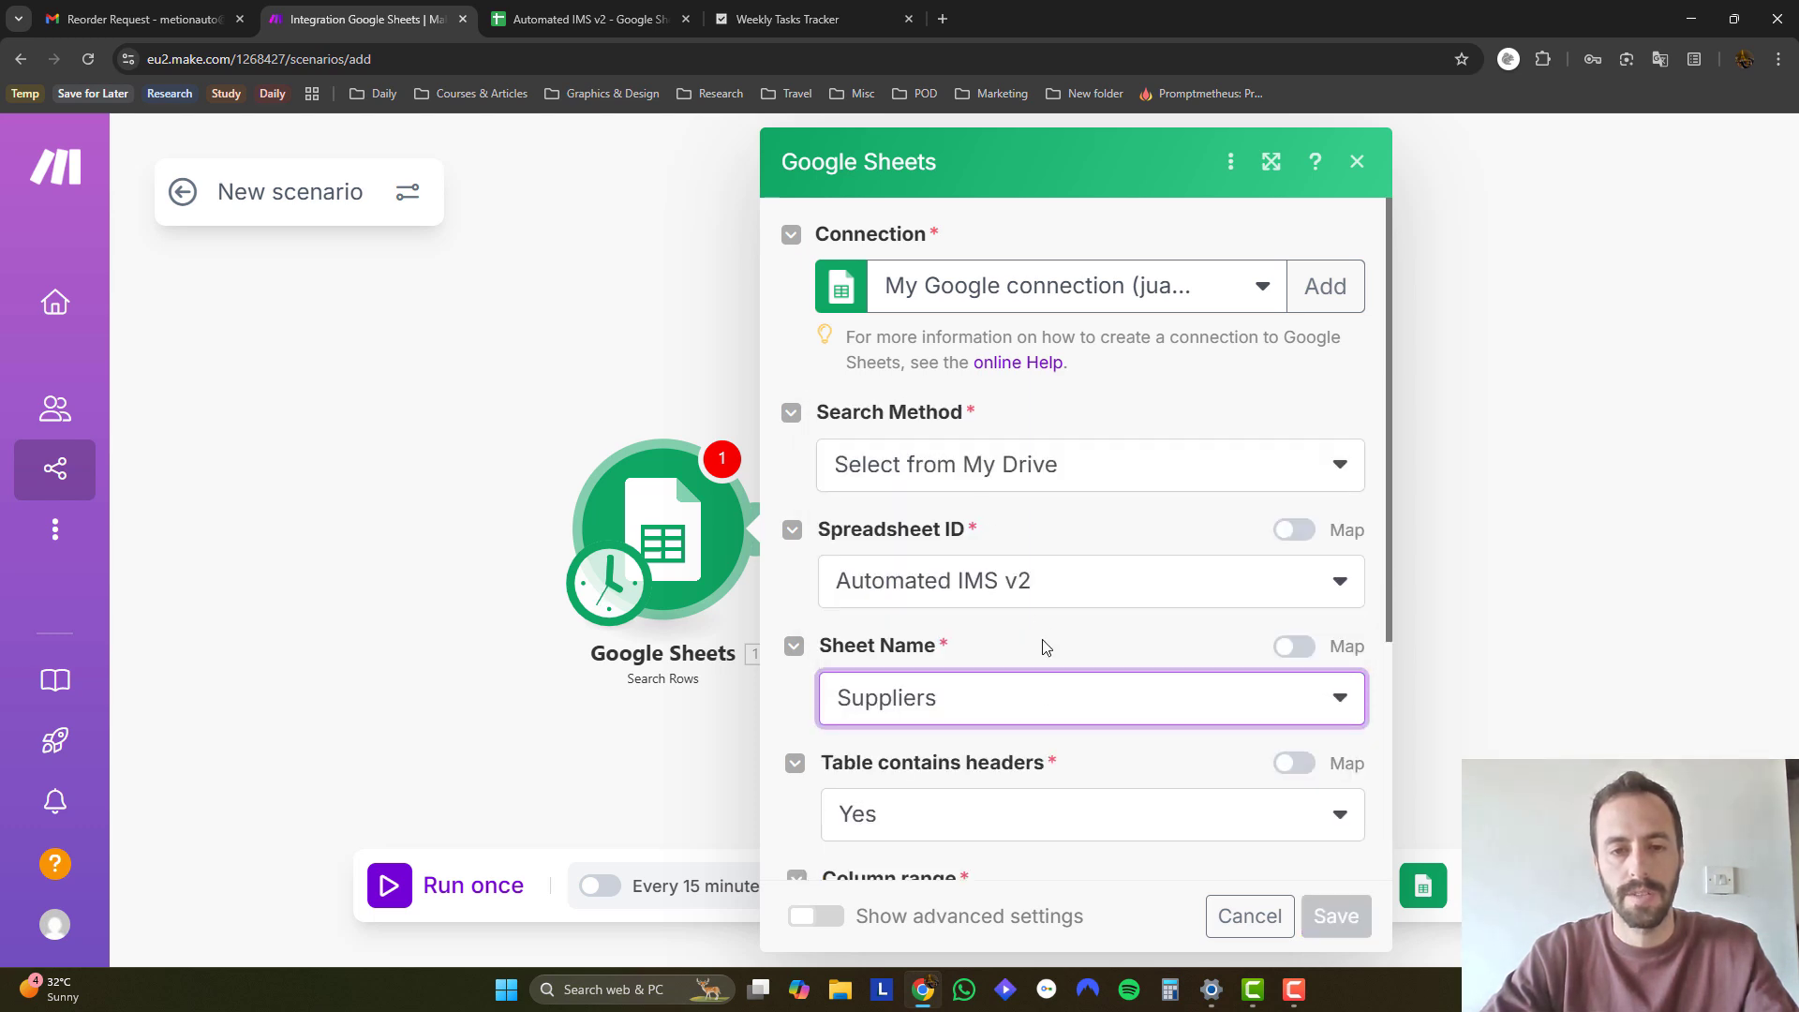
scroll(1039, 644, down, 3)
scroll(1030, 558, down, 1)
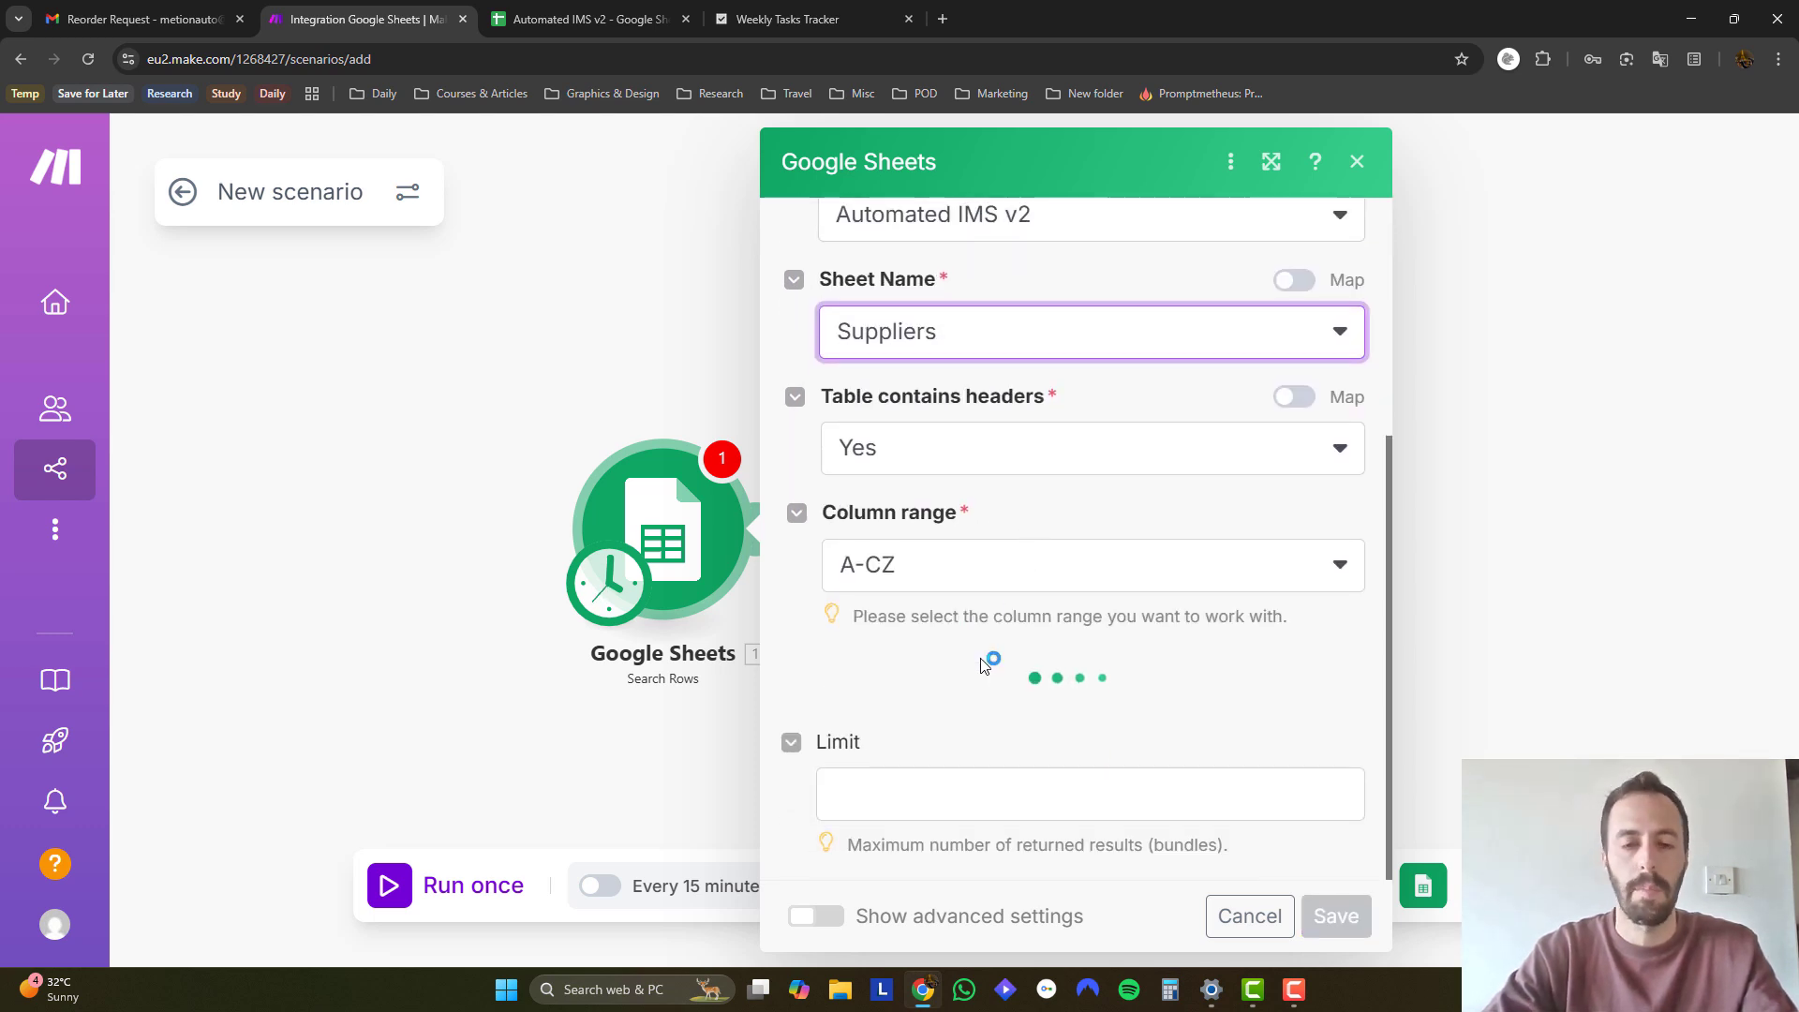
scroll(988, 567, down, 3)
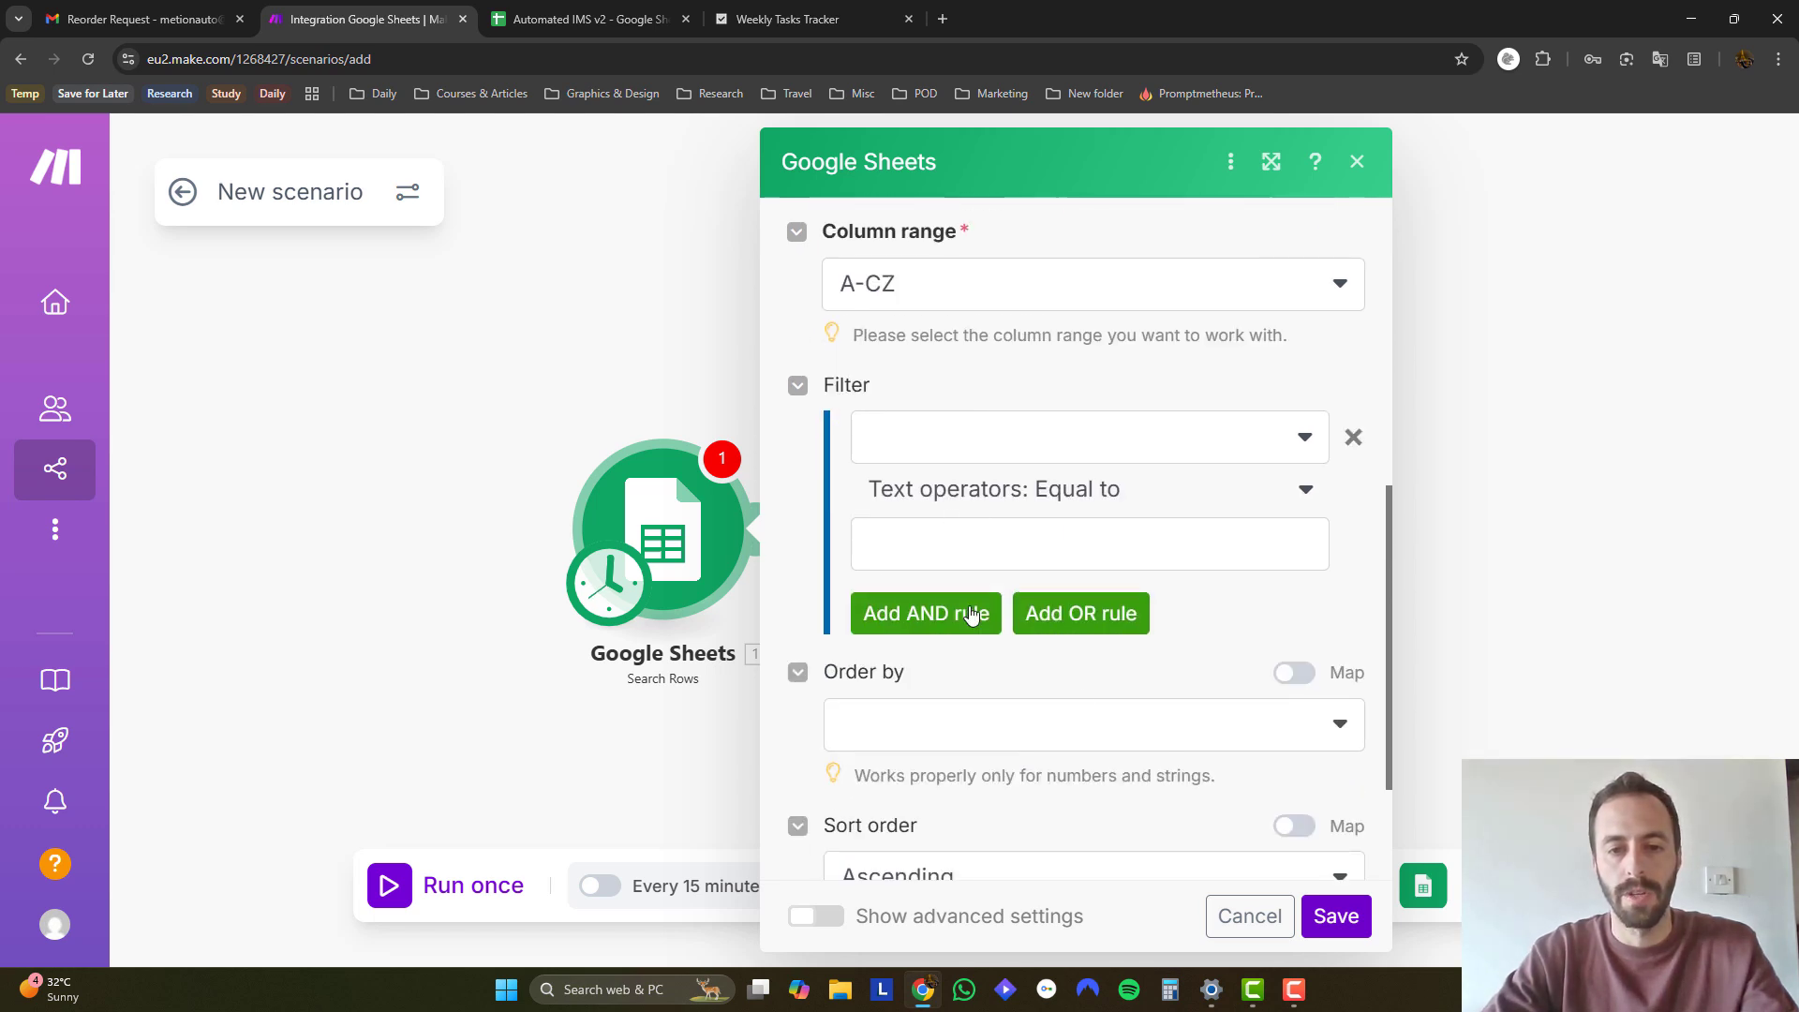
scroll(972, 615, down, 2)
click(1336, 915)
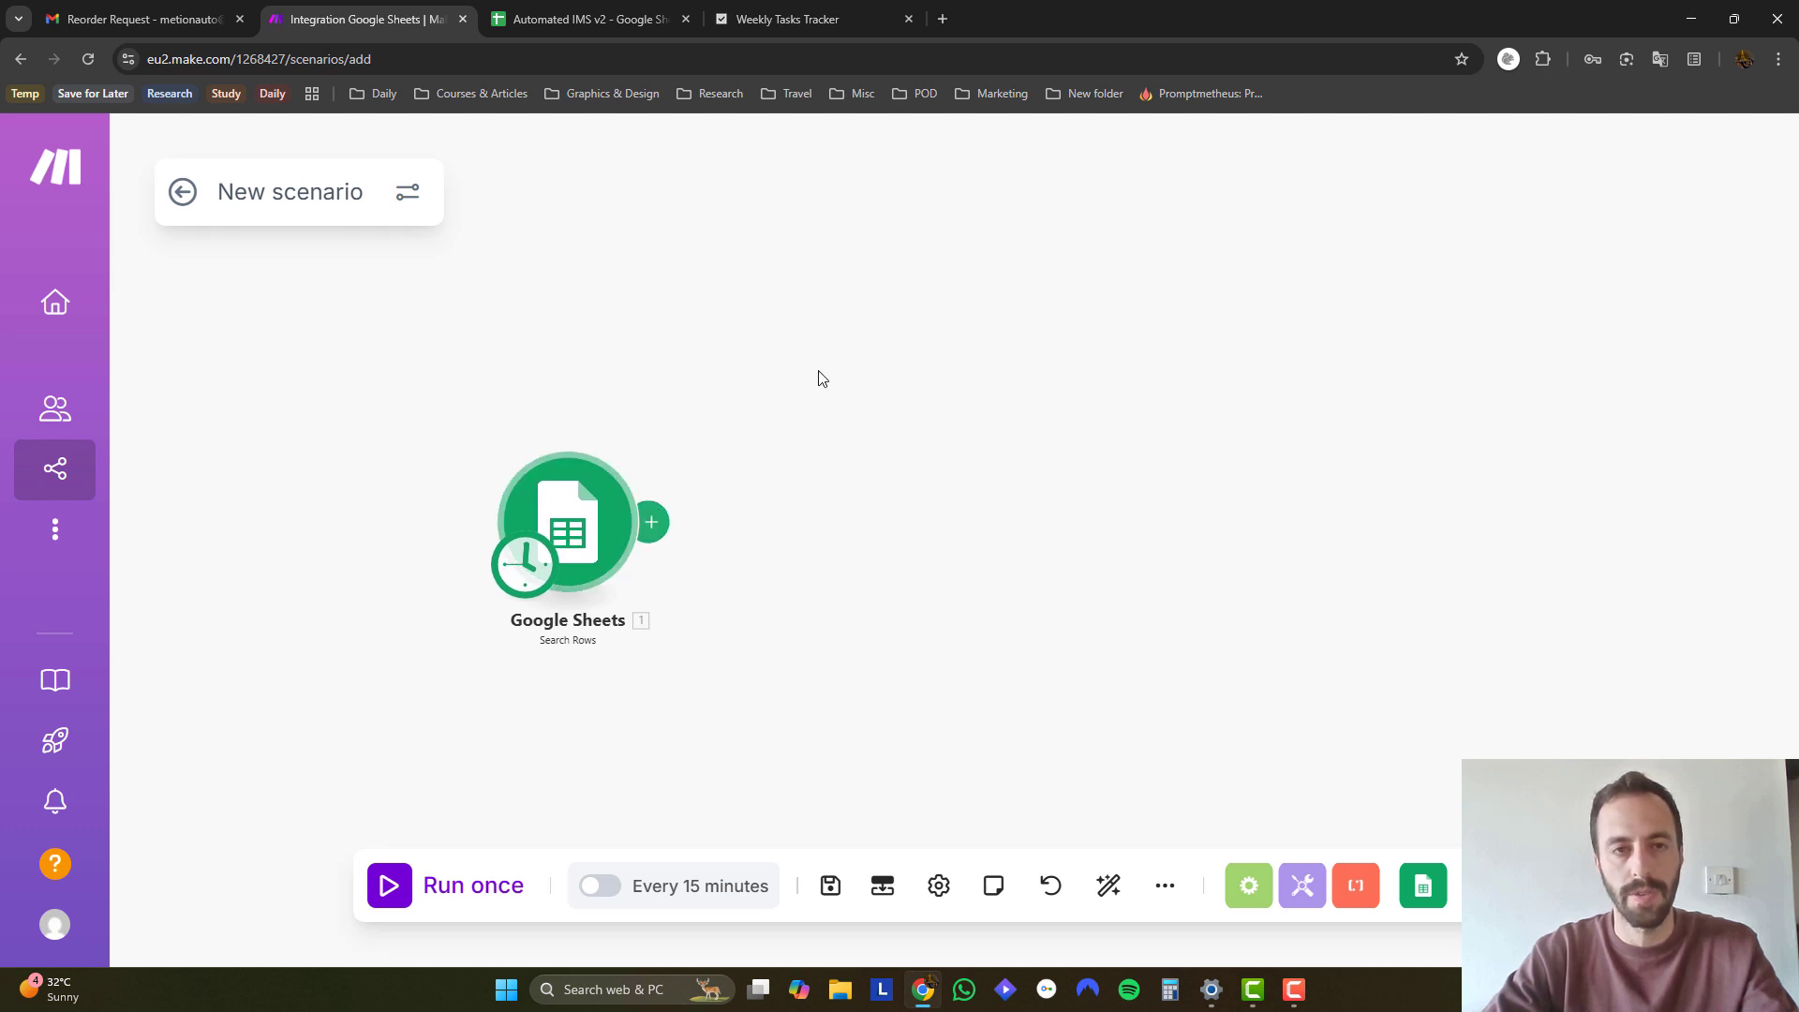
Switch to the Suppliers sheet in Google Sheets and review its Reorder and Reorder Sent columns.
click(608, 21)
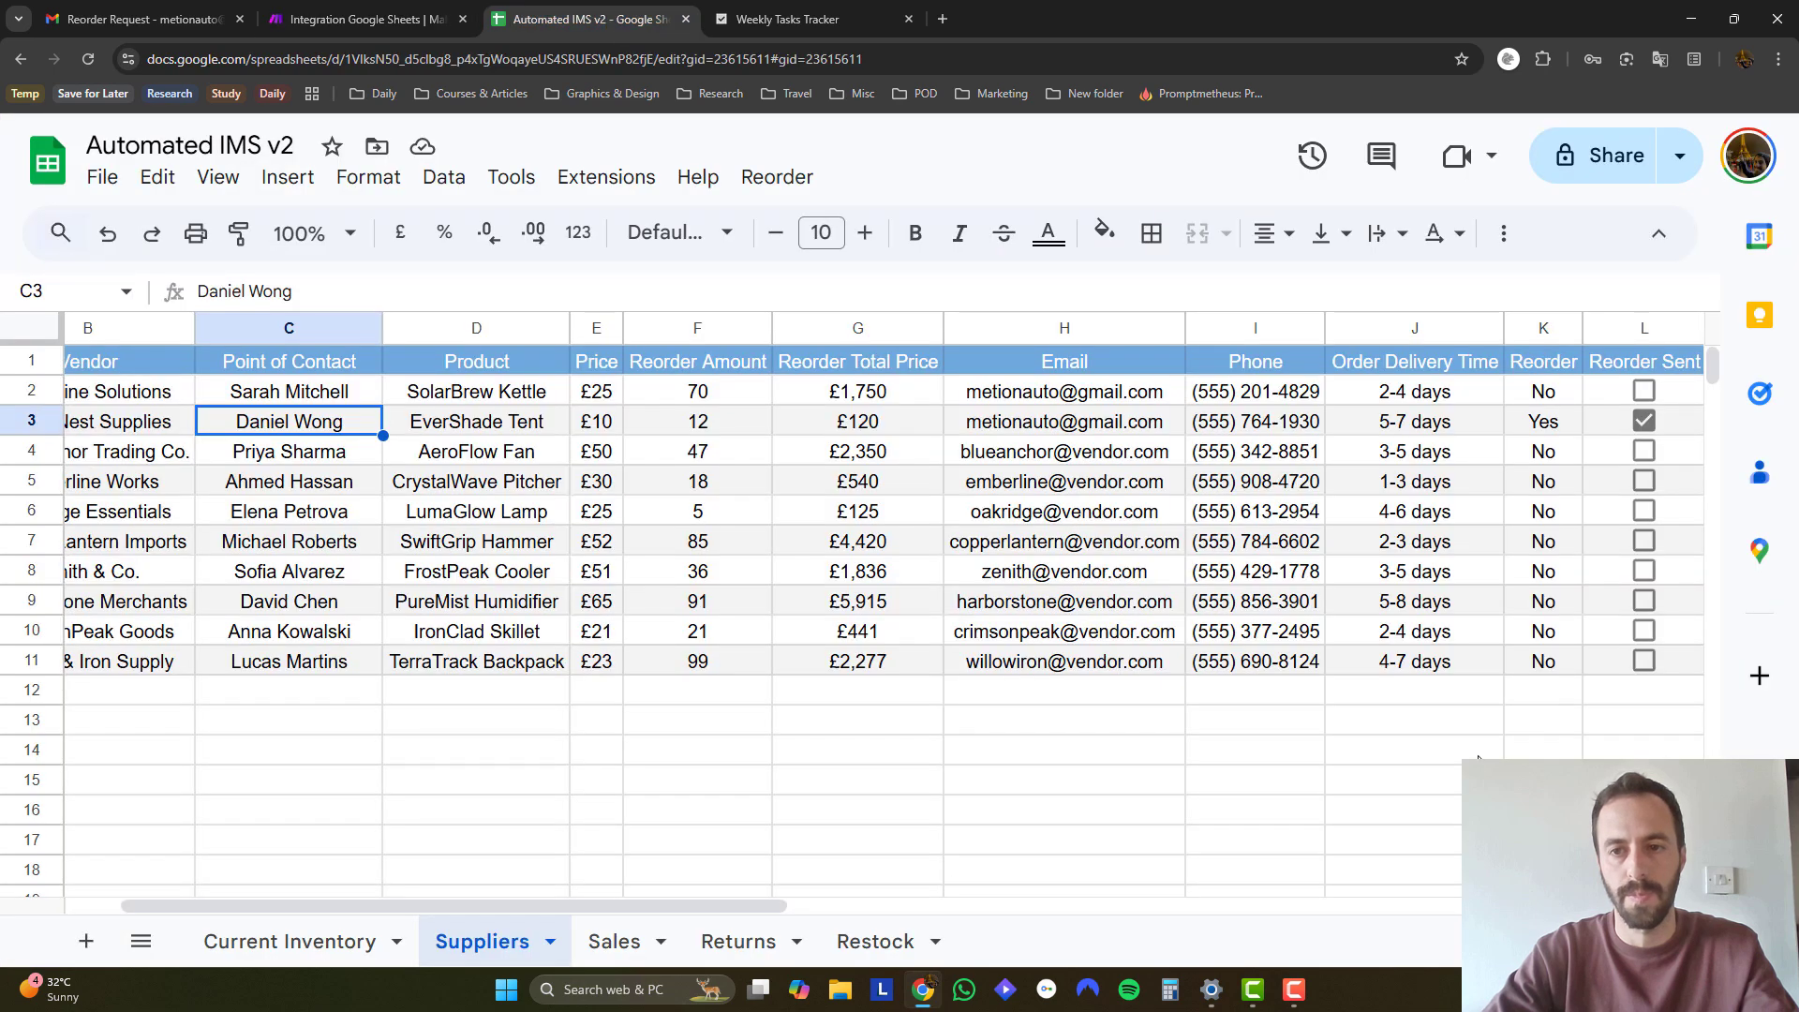
drag(772, 906, 971, 906)
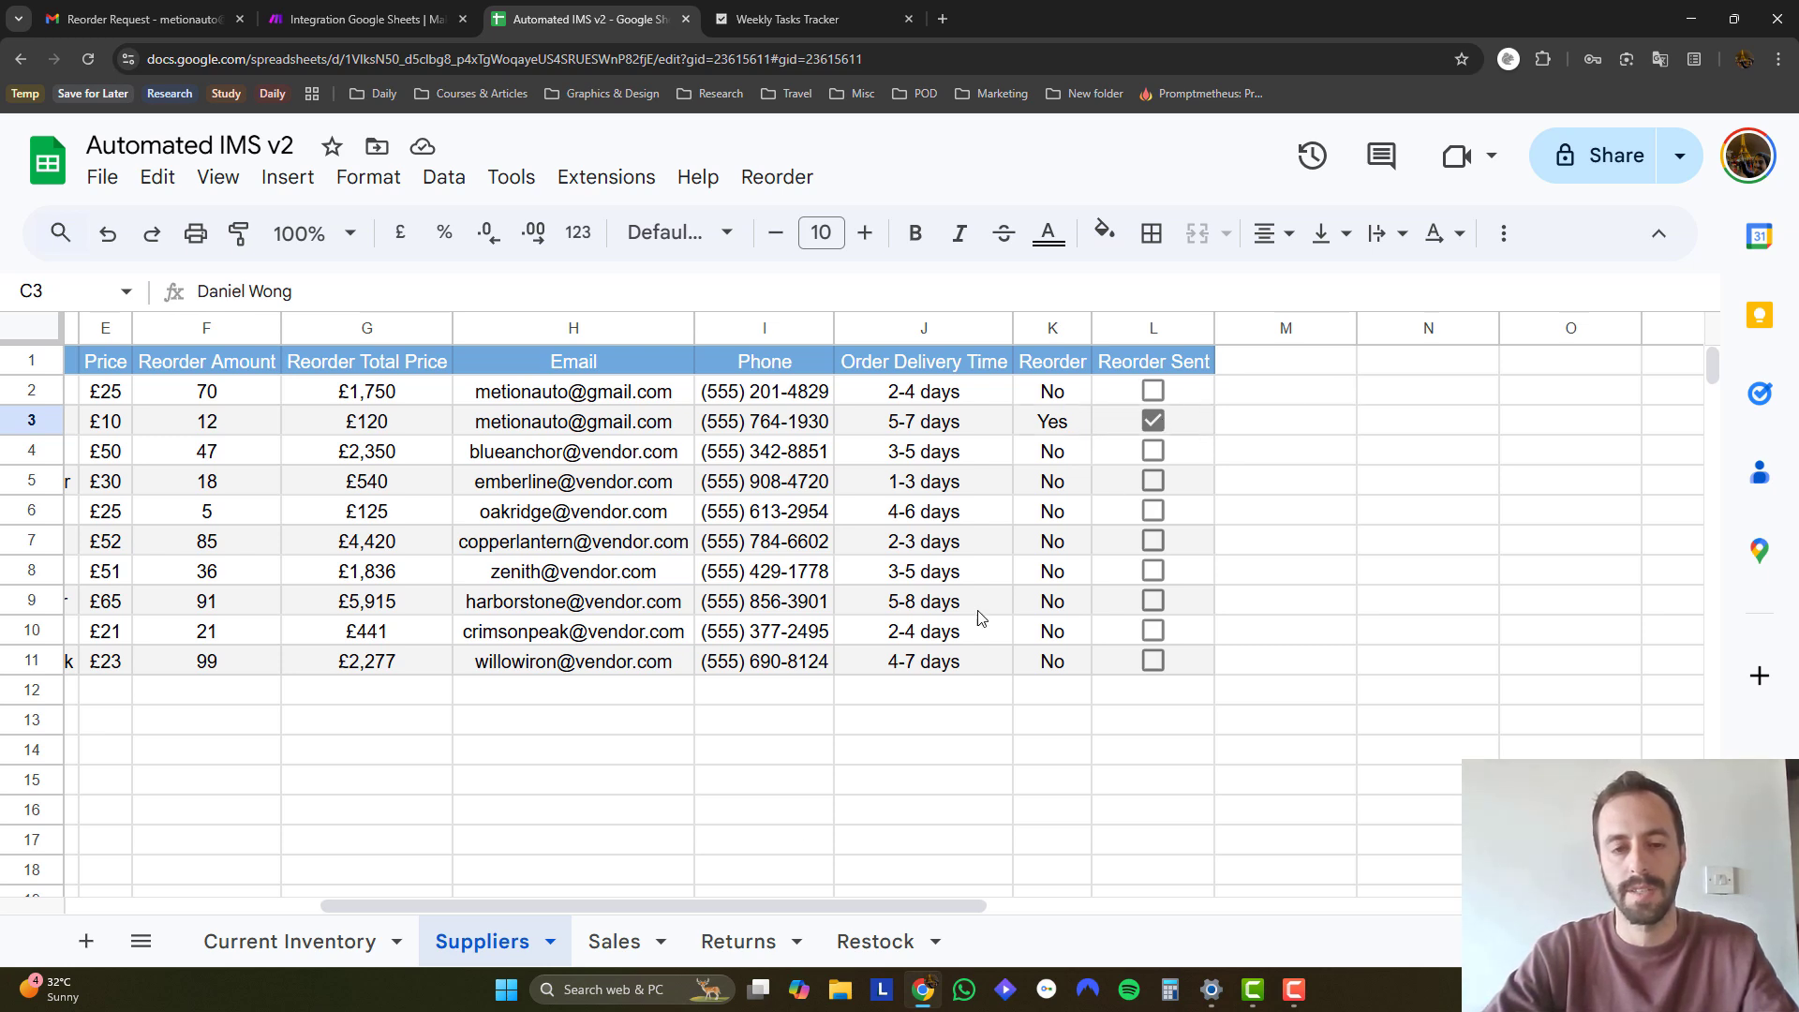
drag(790, 905, 580, 905)
Switch back to Make and add a Router after the Search Rows module.
click(394, 8)
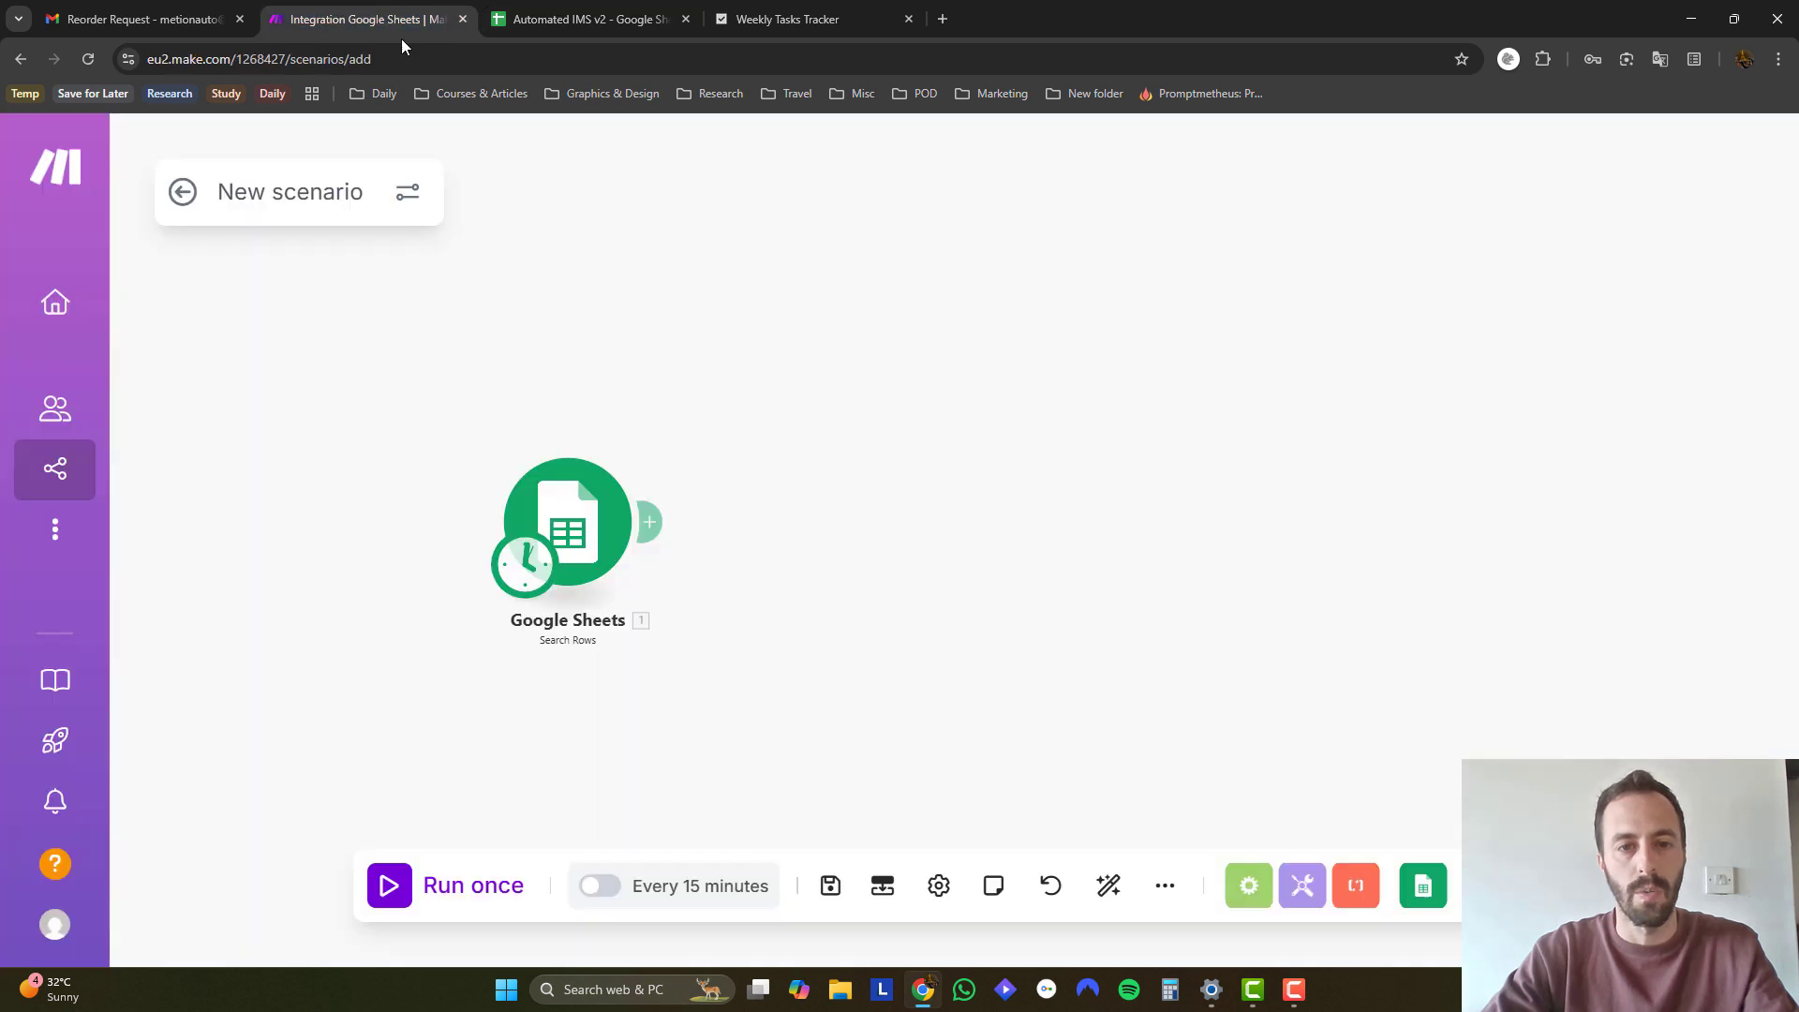
click(656, 522)
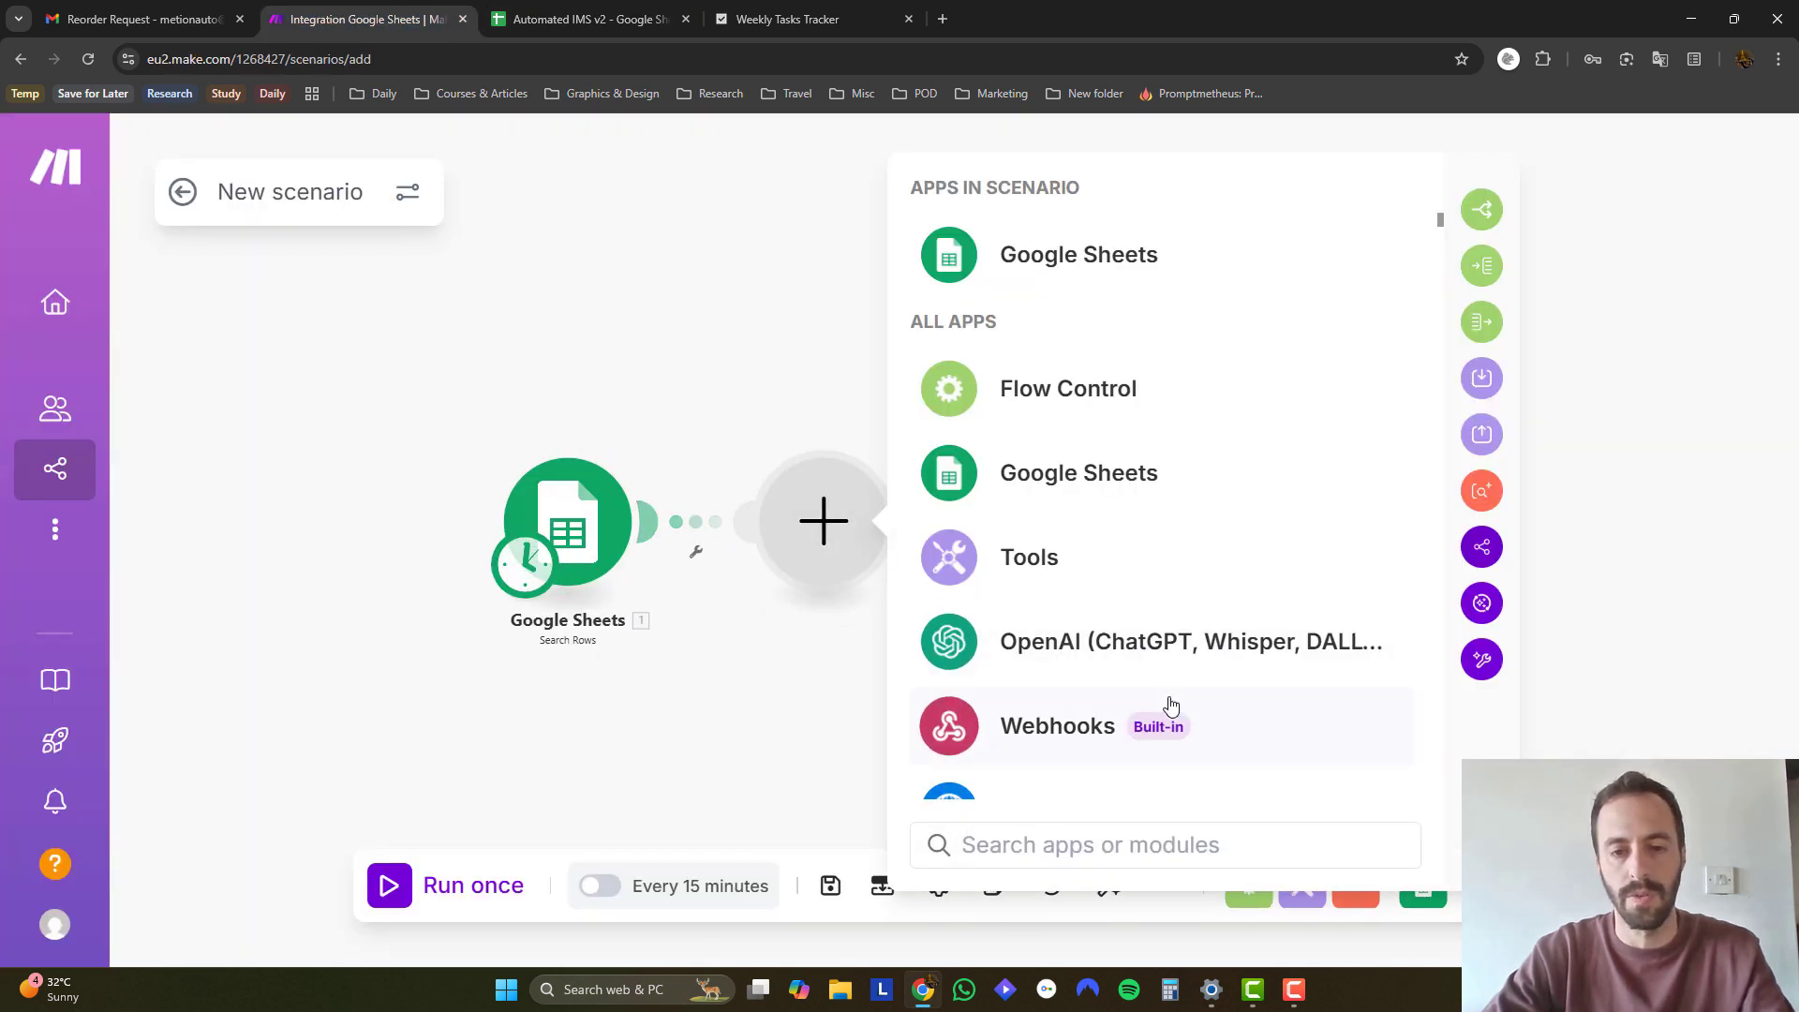
text(RO)
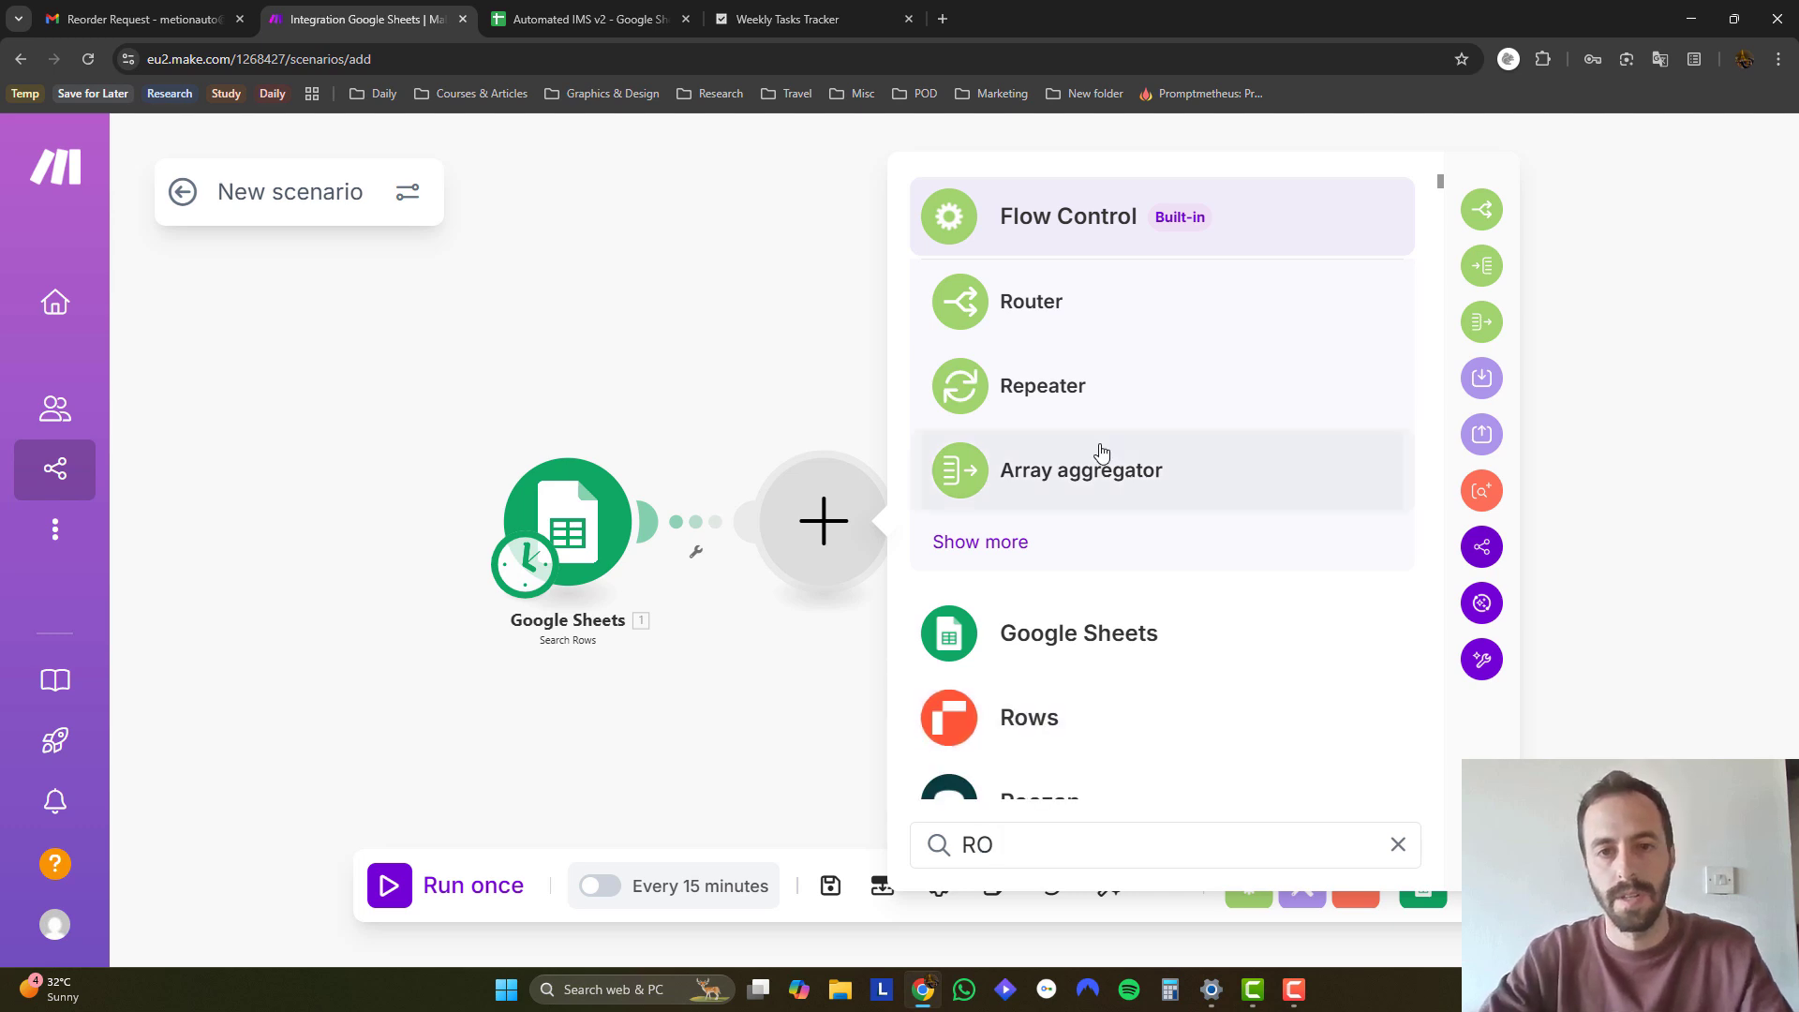
click(1030, 301)
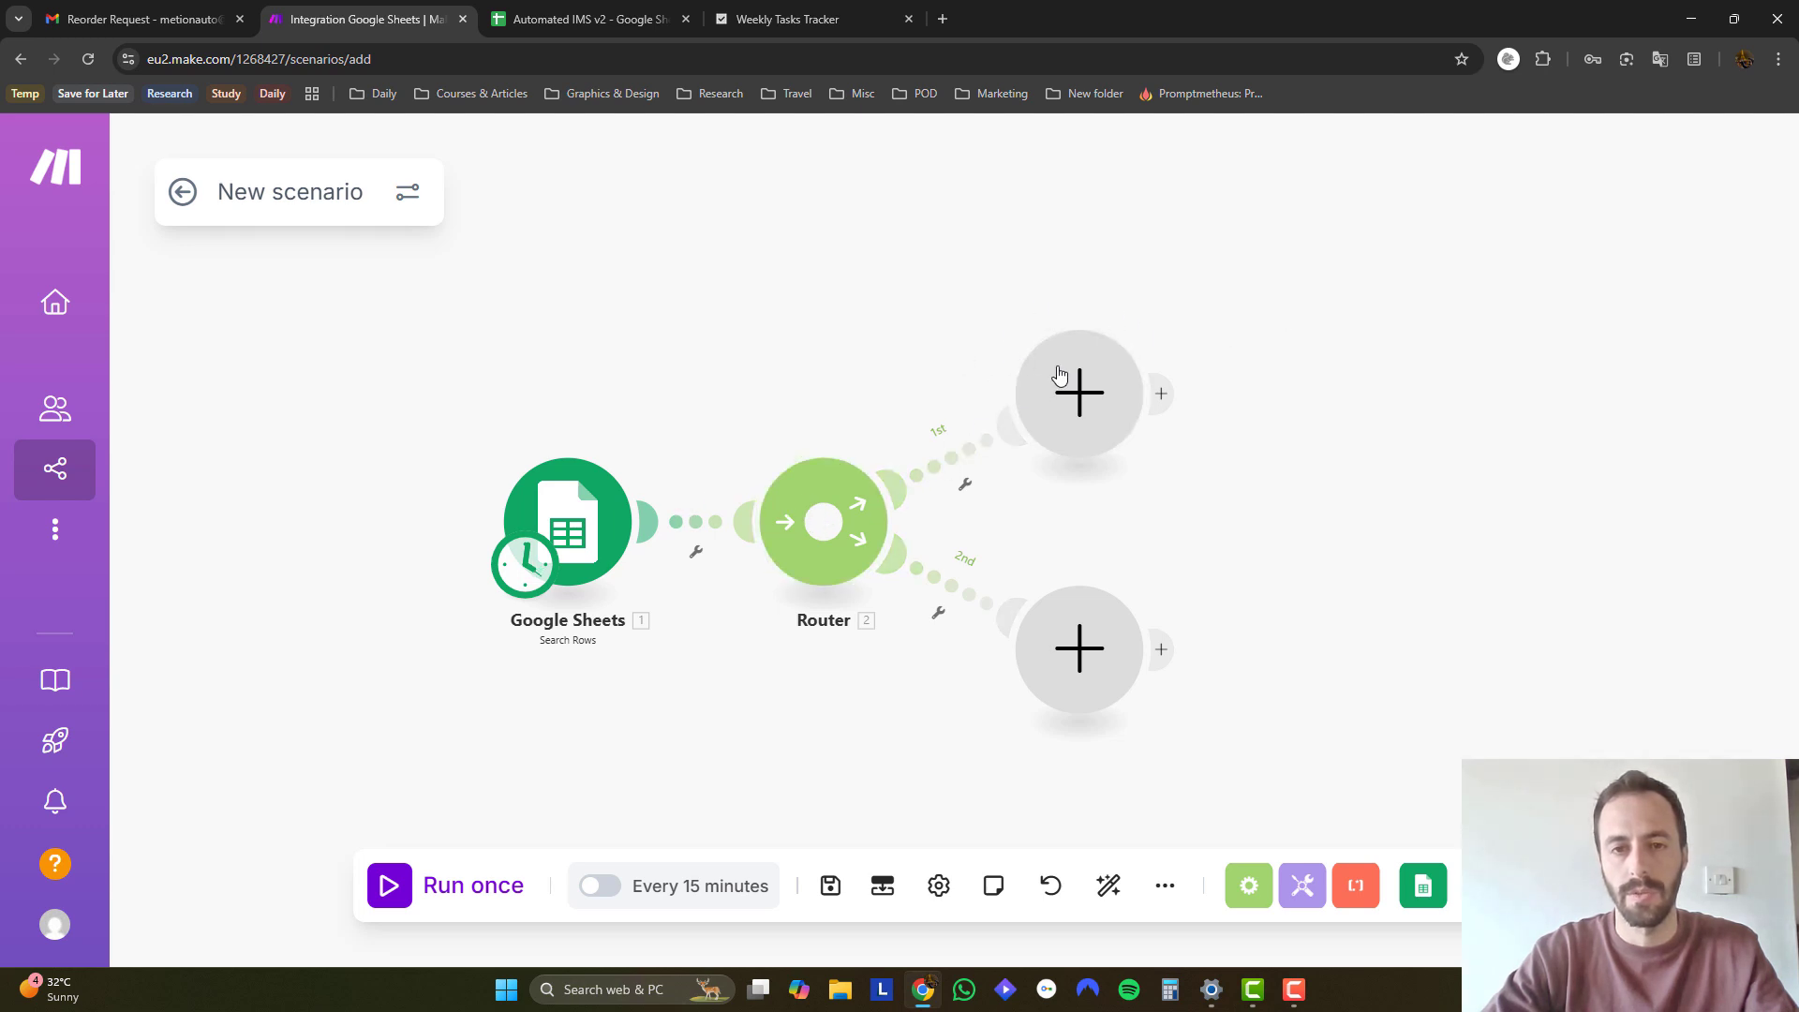
Open the filter setup on the router's first route and label it Needs Reordering.
click(951, 457)
click(1079, 278)
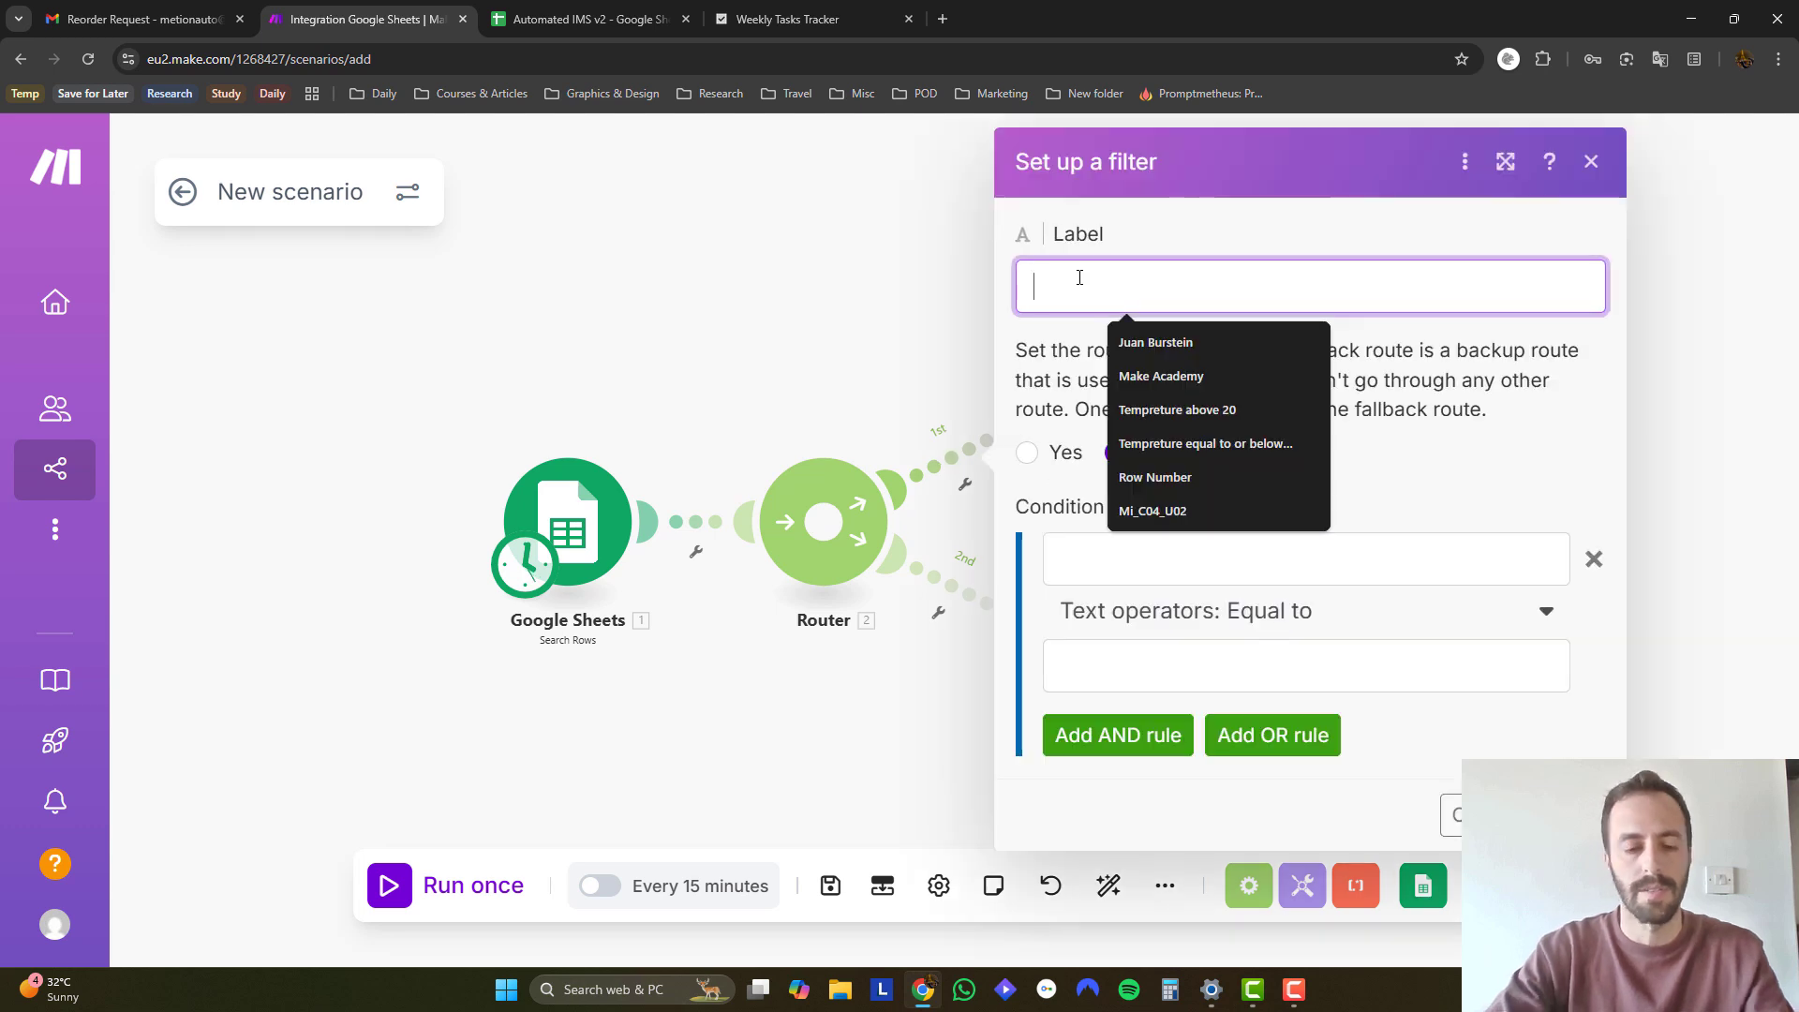
text(nEE)
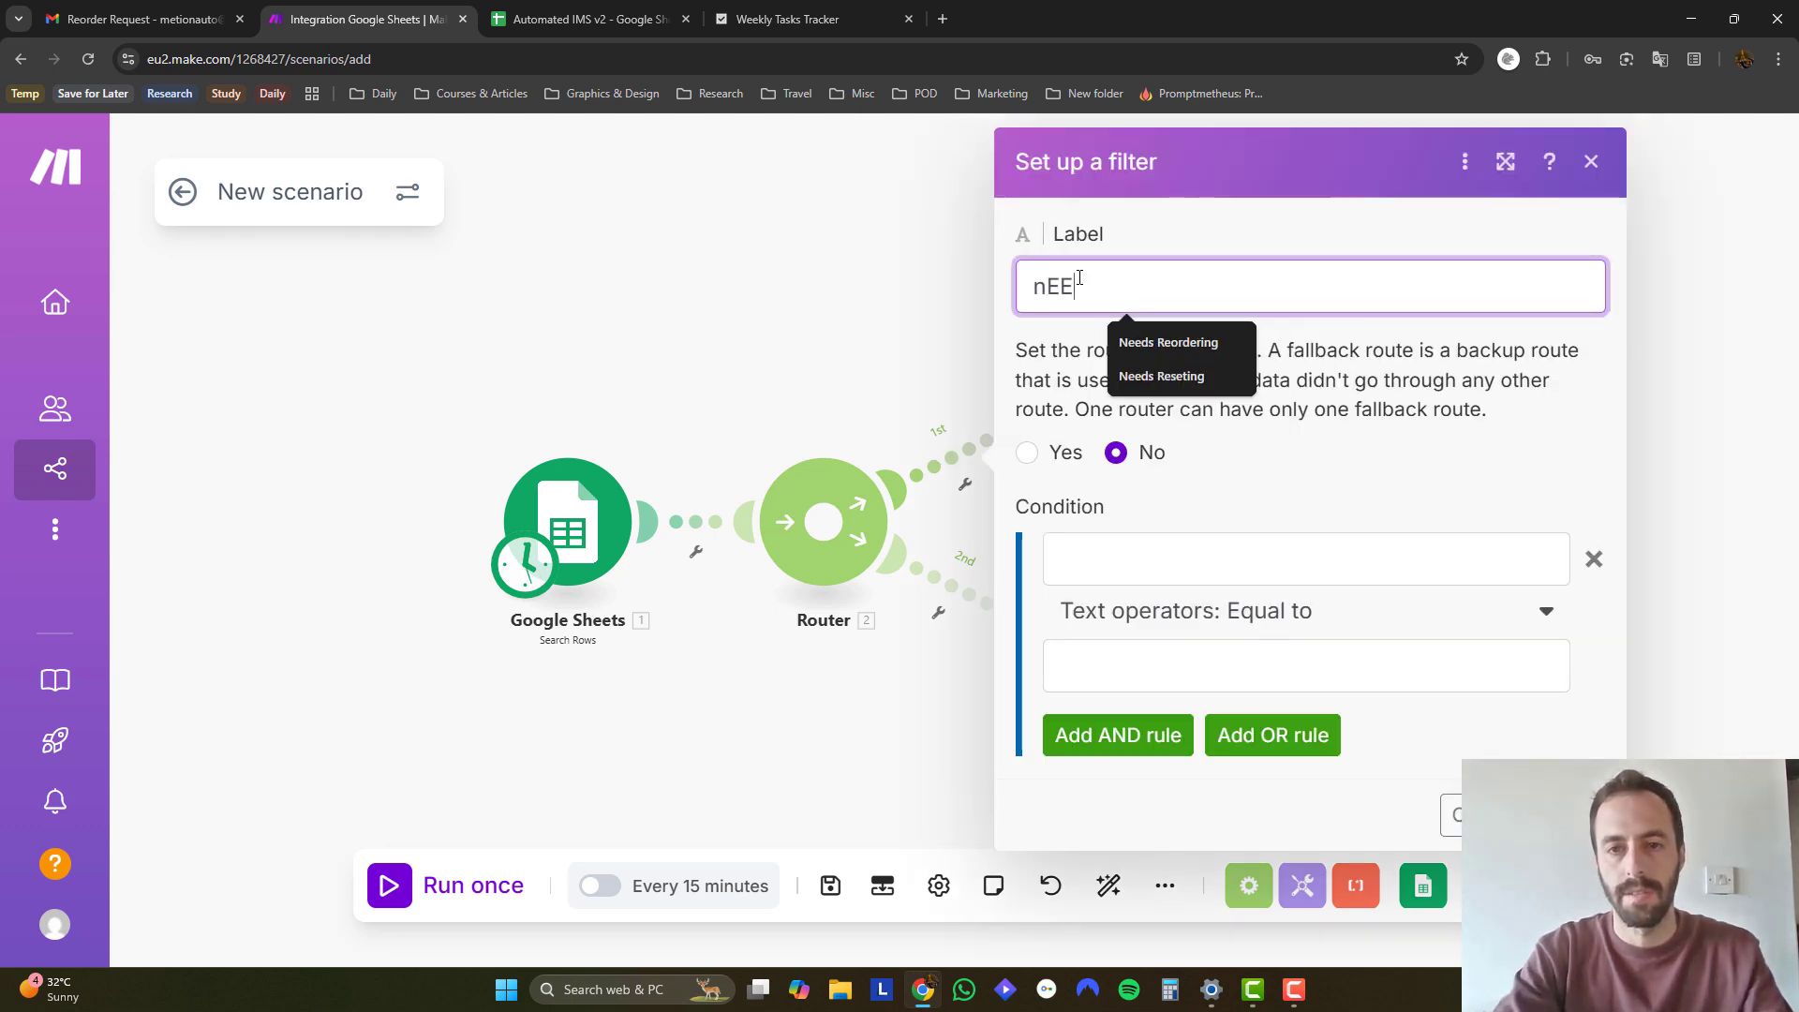
click(1161, 342)
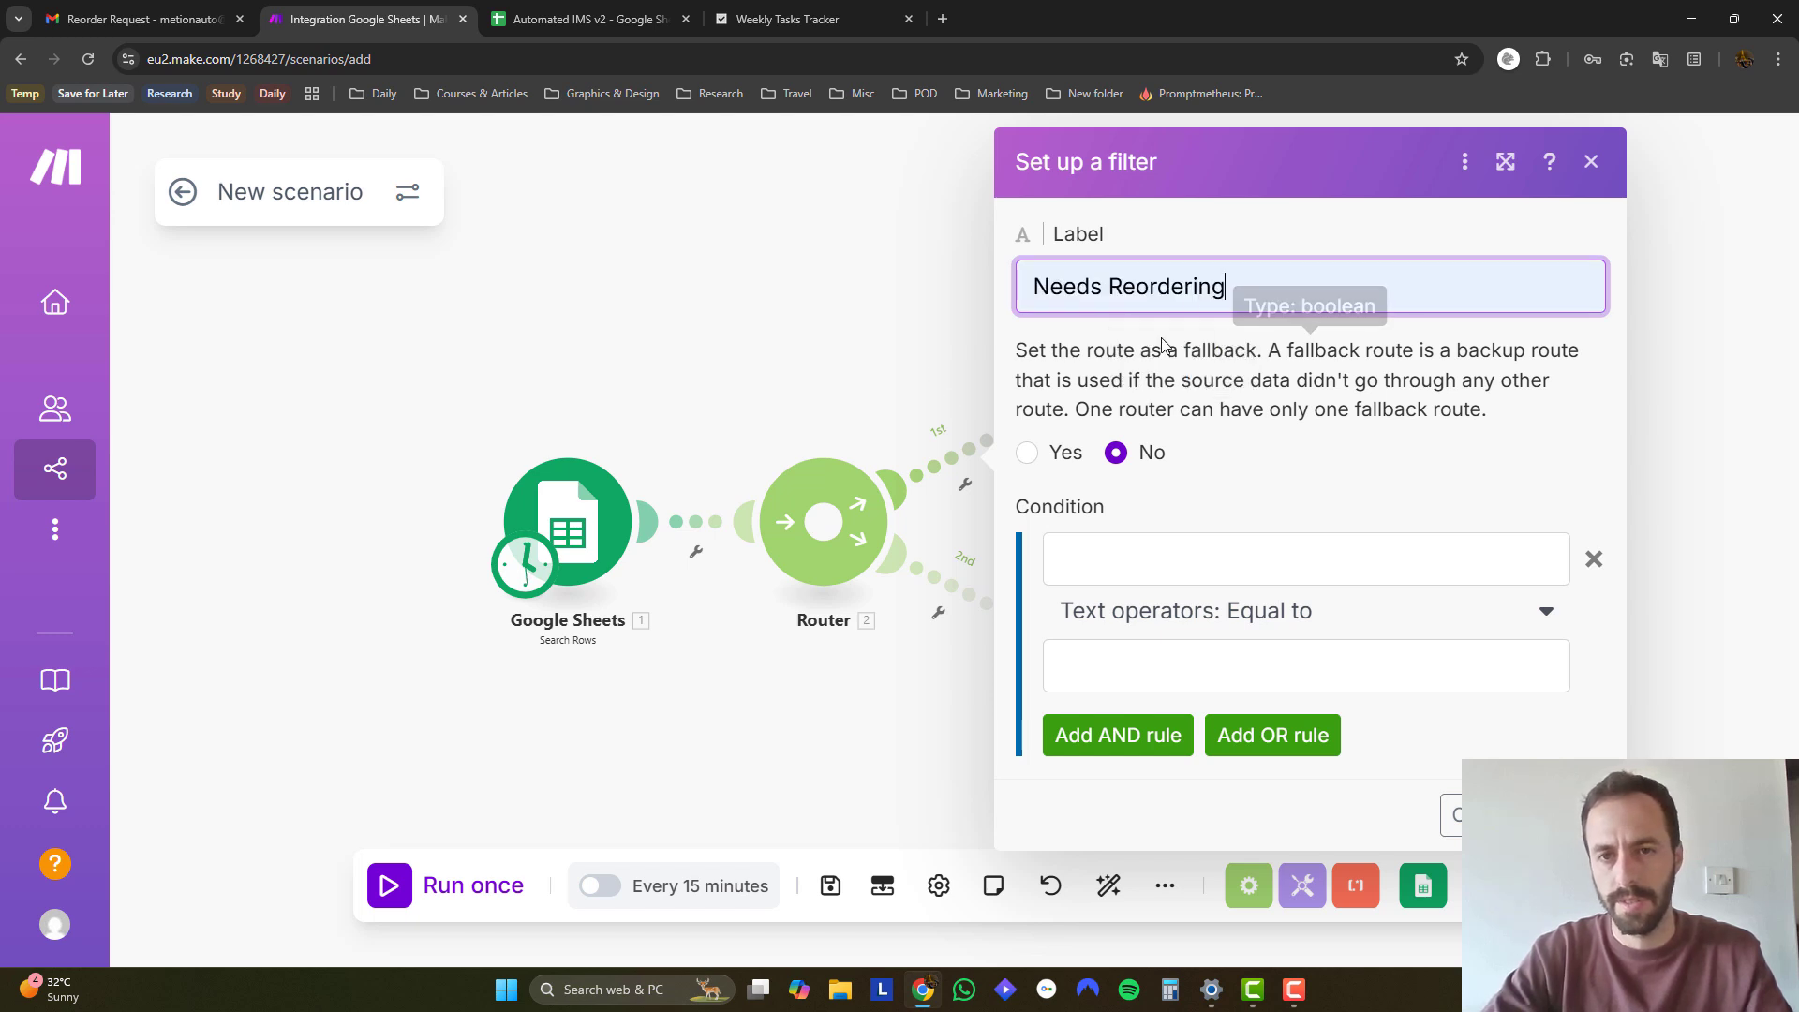
Set the filter's first condition to Reorder (K) with the text operator Equal to and the value Yes.
click(1128, 551)
scroll(808, 631, down, 2)
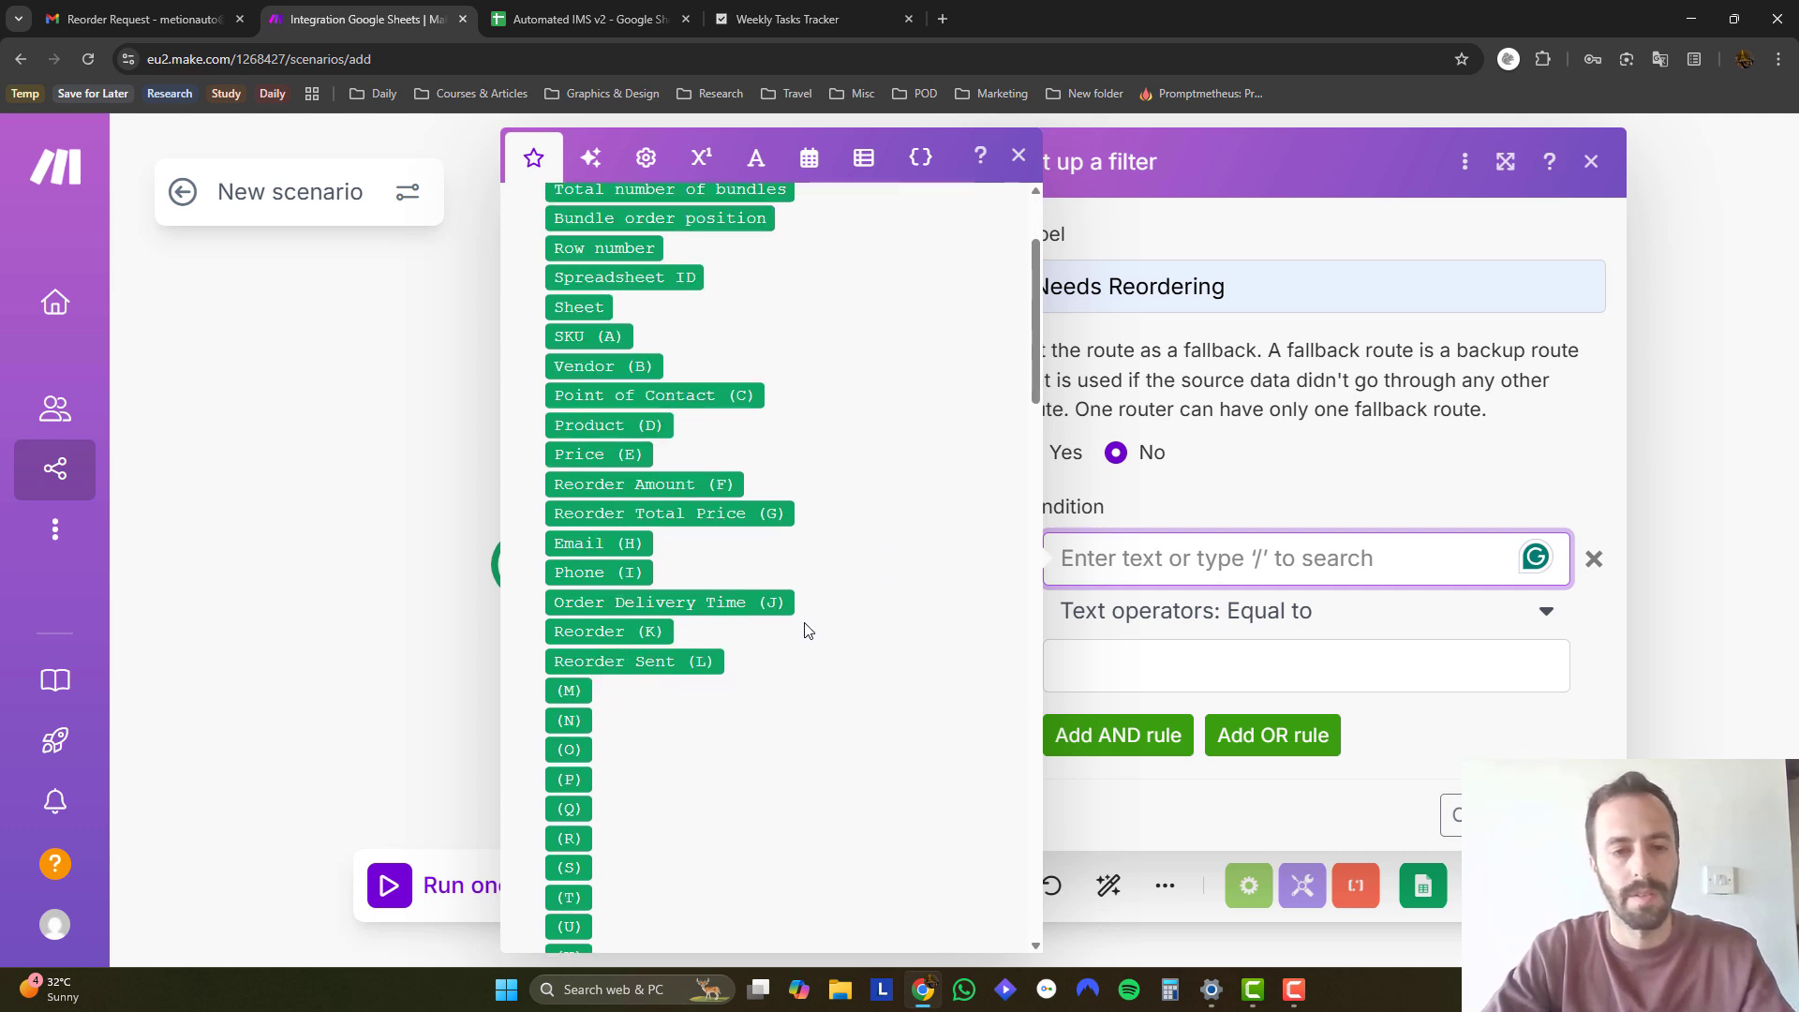
click(620, 631)
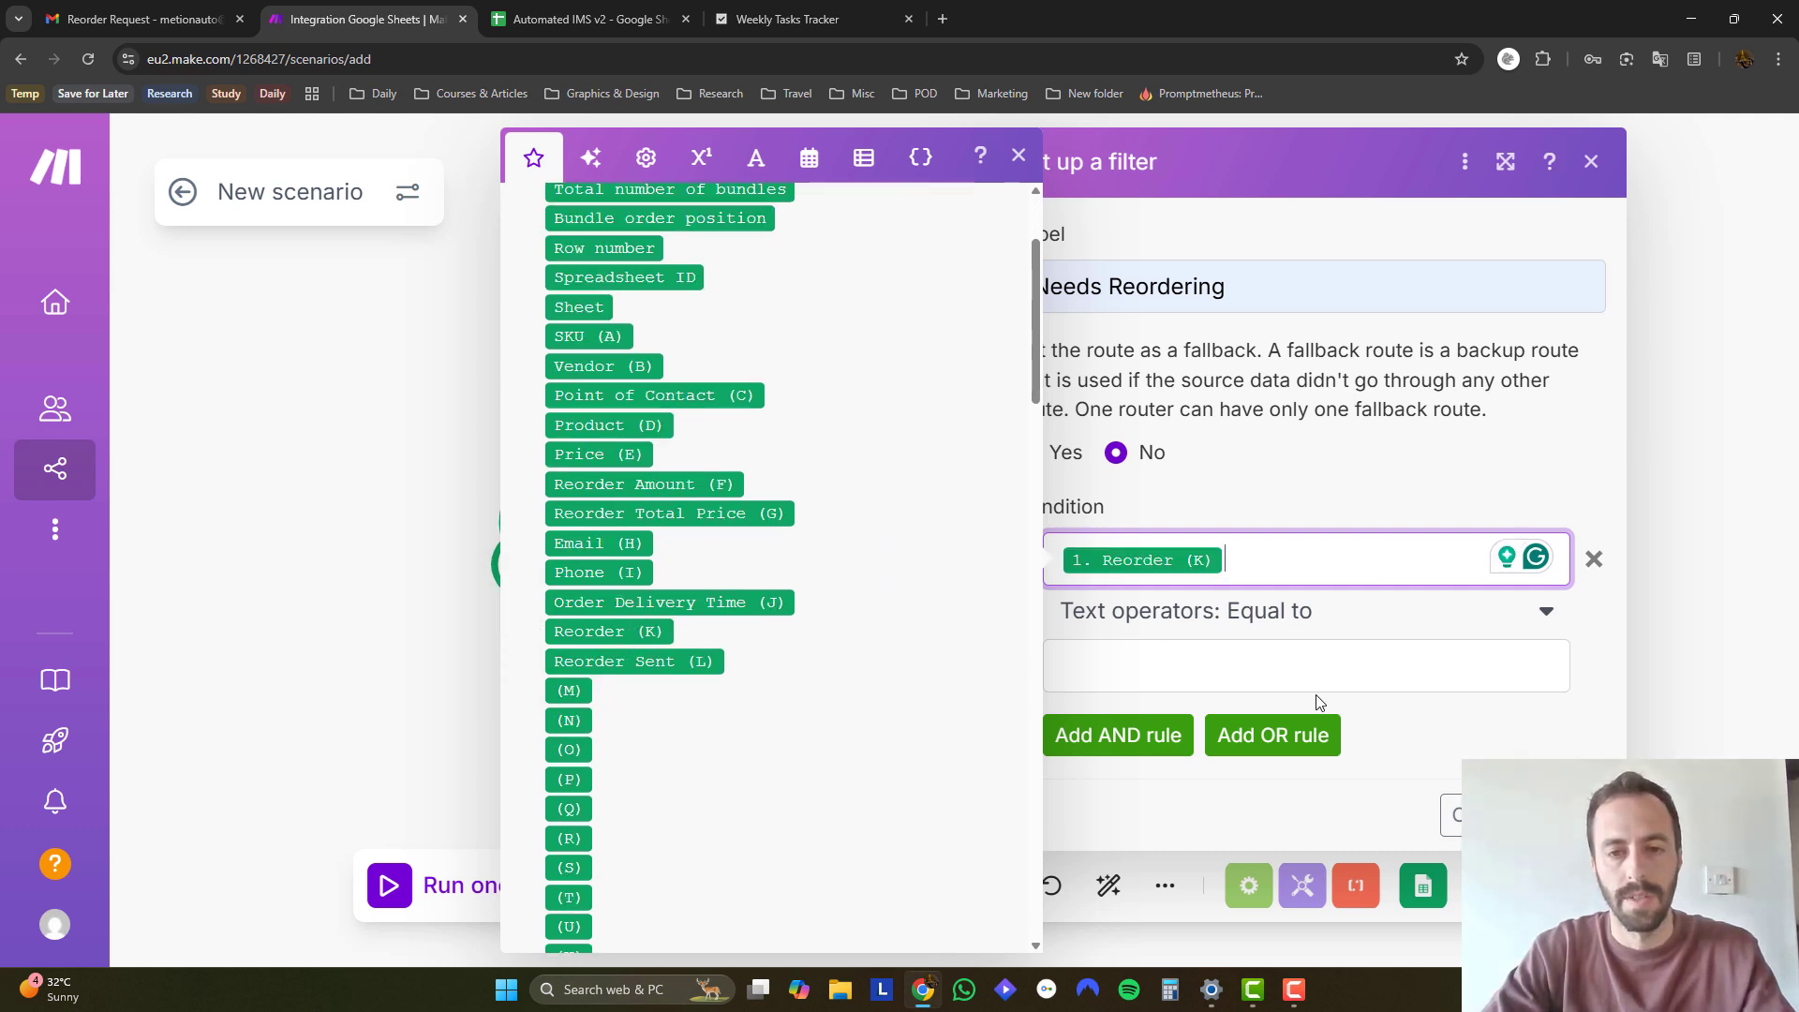
click(1272, 662)
text(yES)
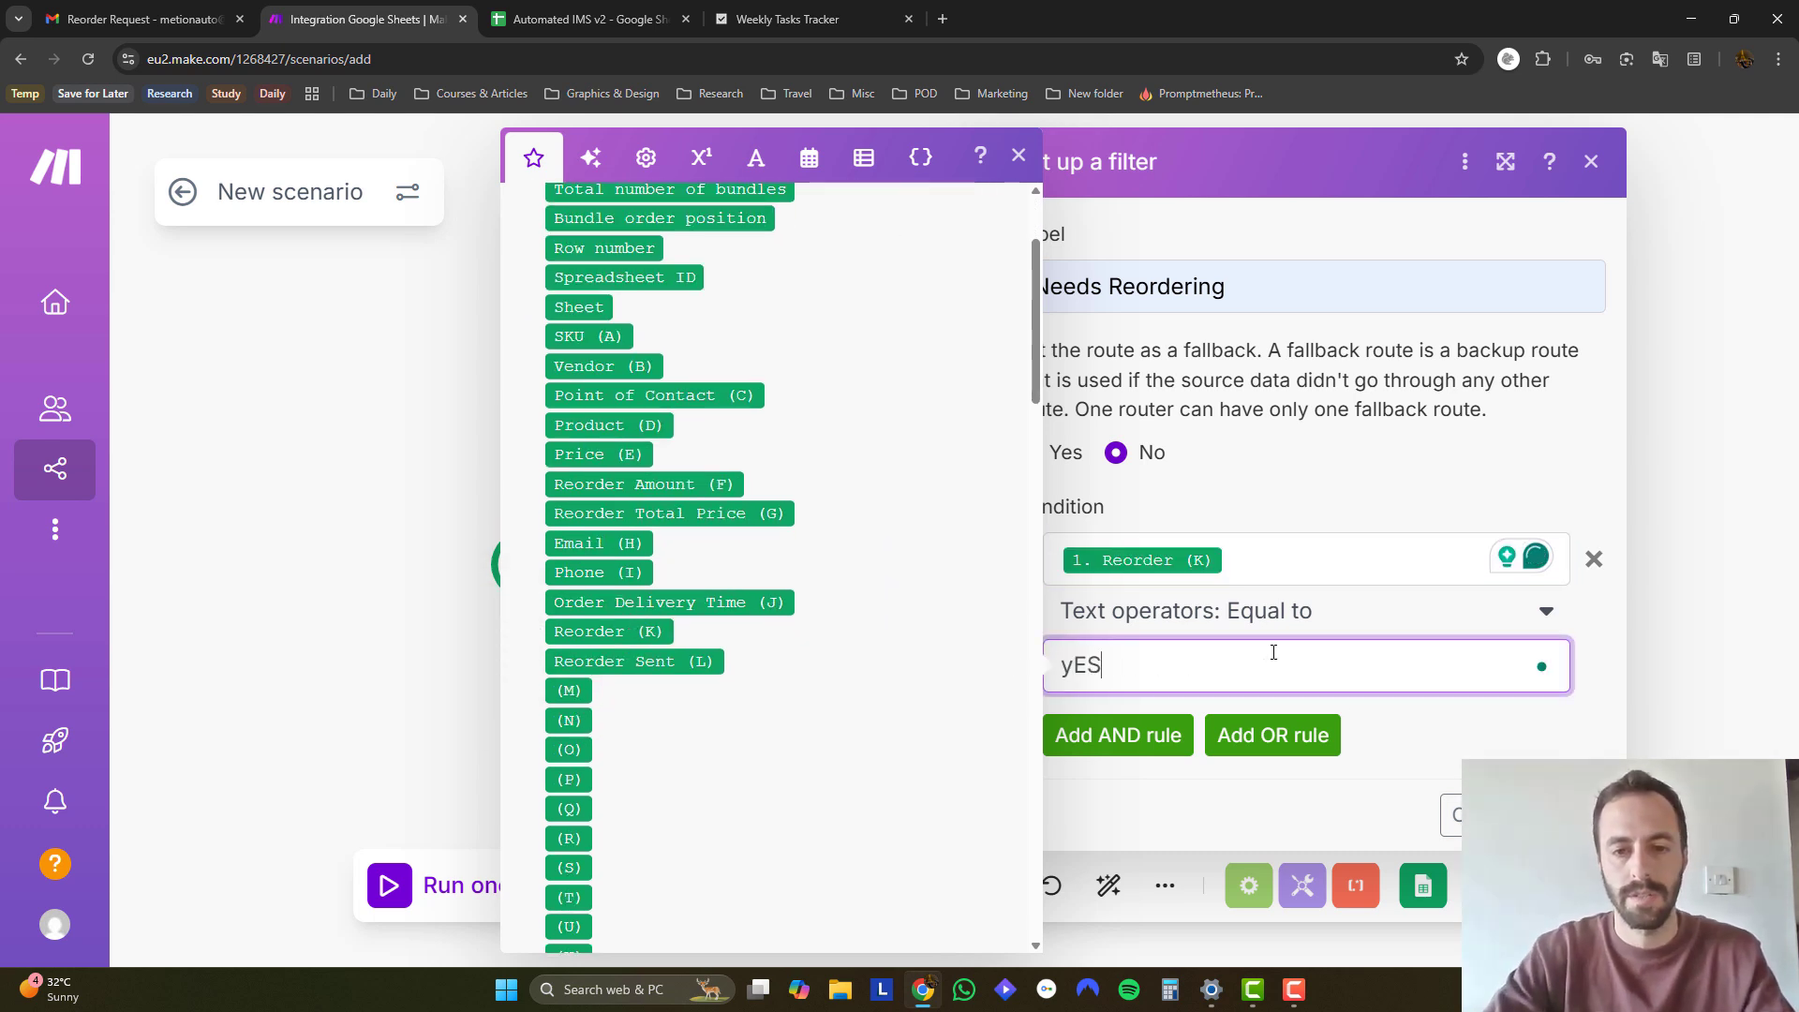
key(BackSpace)
key(BackSpace)
key(BackSpace)
key(Caps_Lock)
text(Yes)
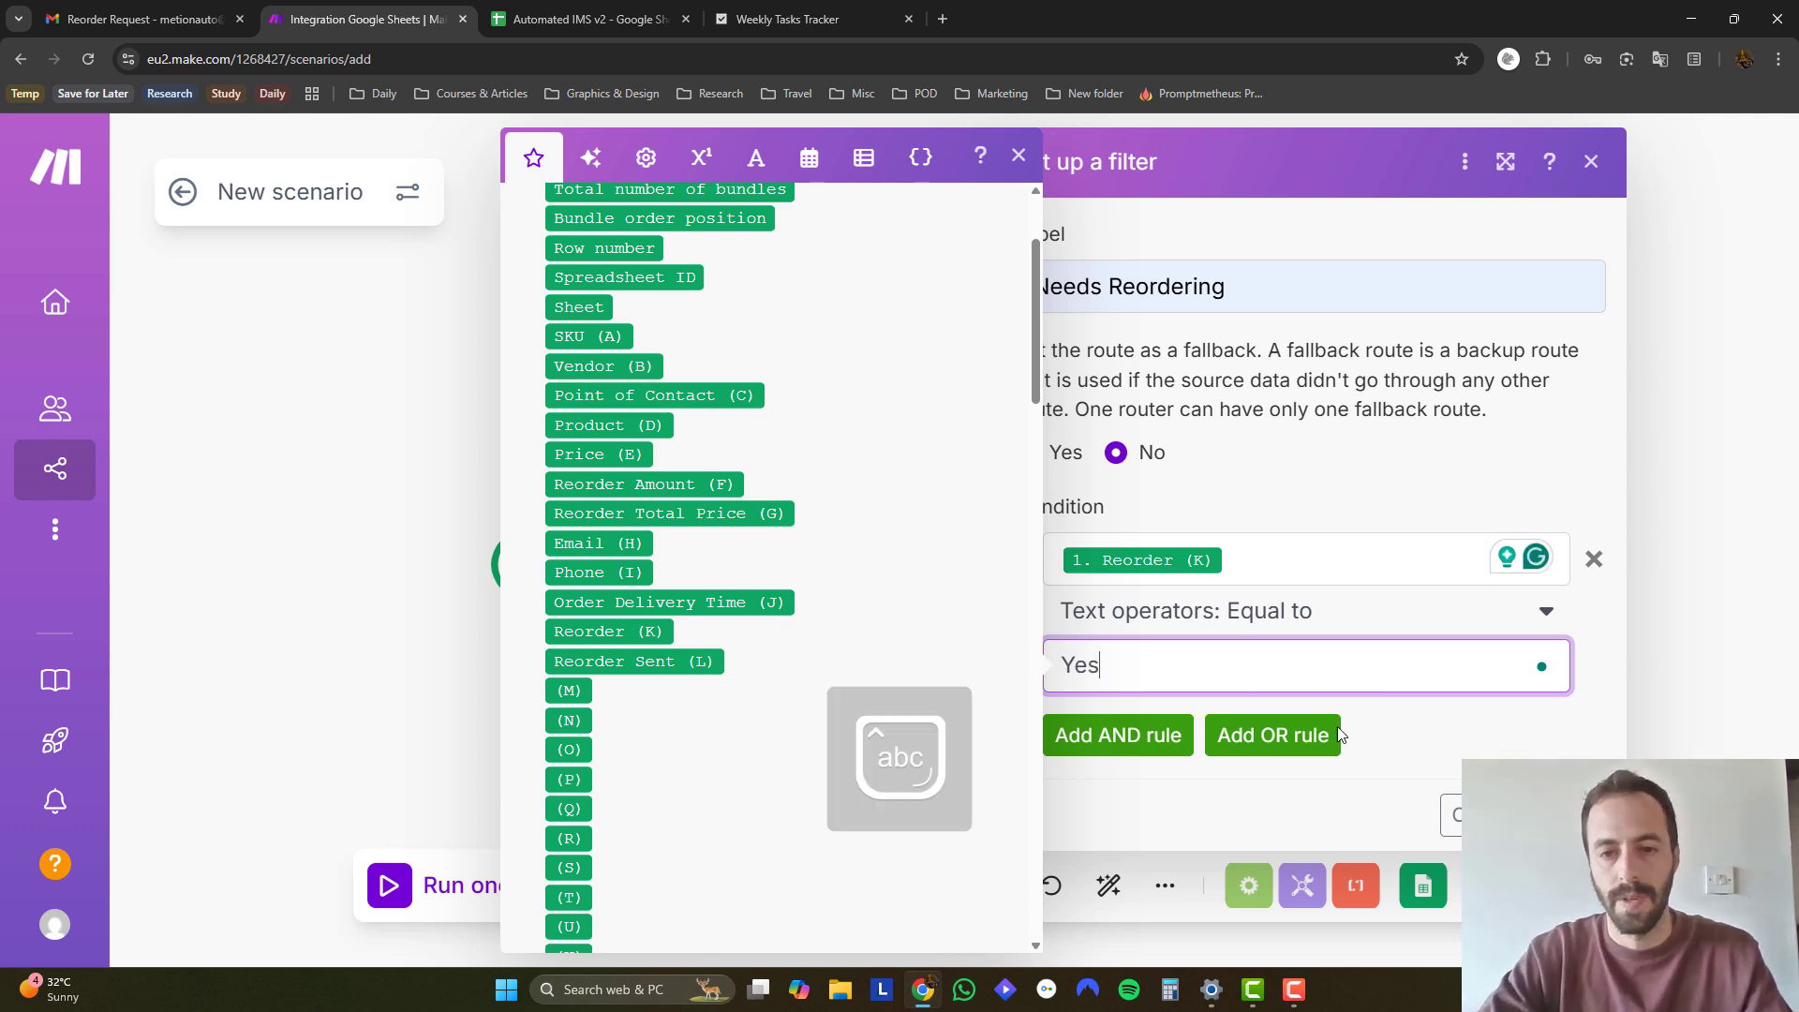
Add an AND rule requiring Reorder Sent (L) to equal the text FALSE, and save the filter.
click(1156, 740)
scroll(1218, 665, down, 1)
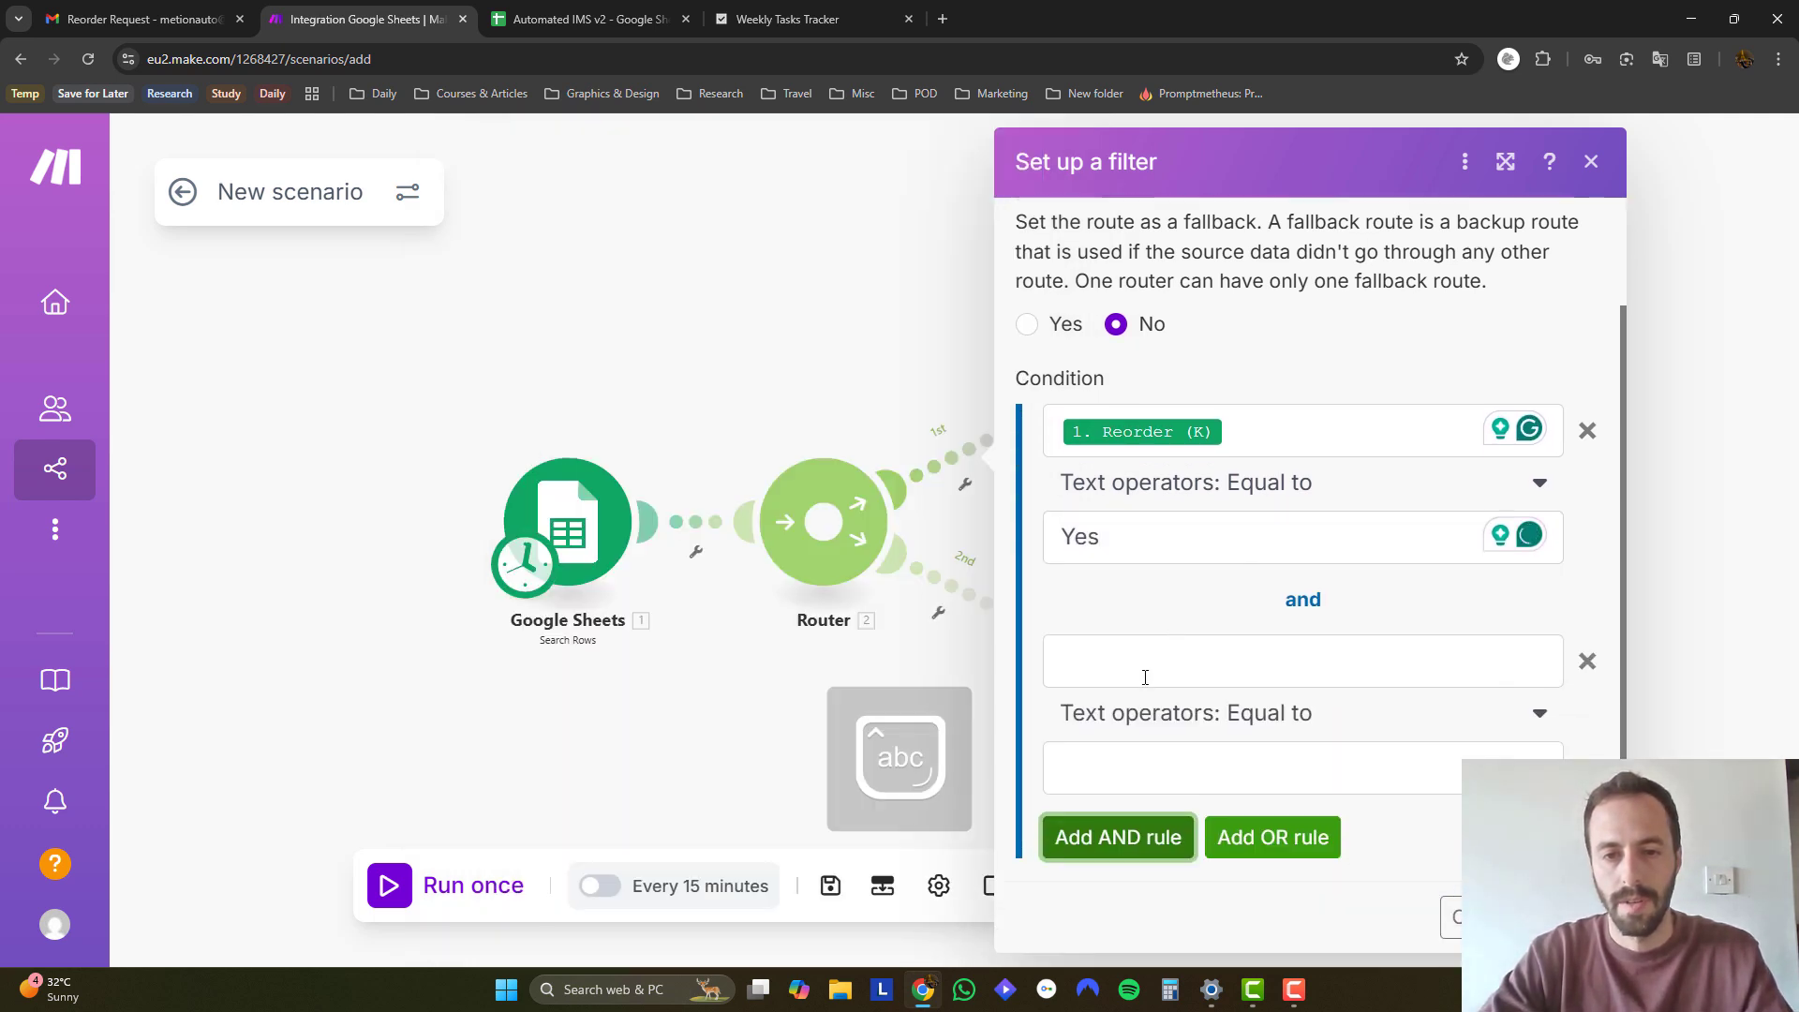
click(1113, 674)
click(634, 848)
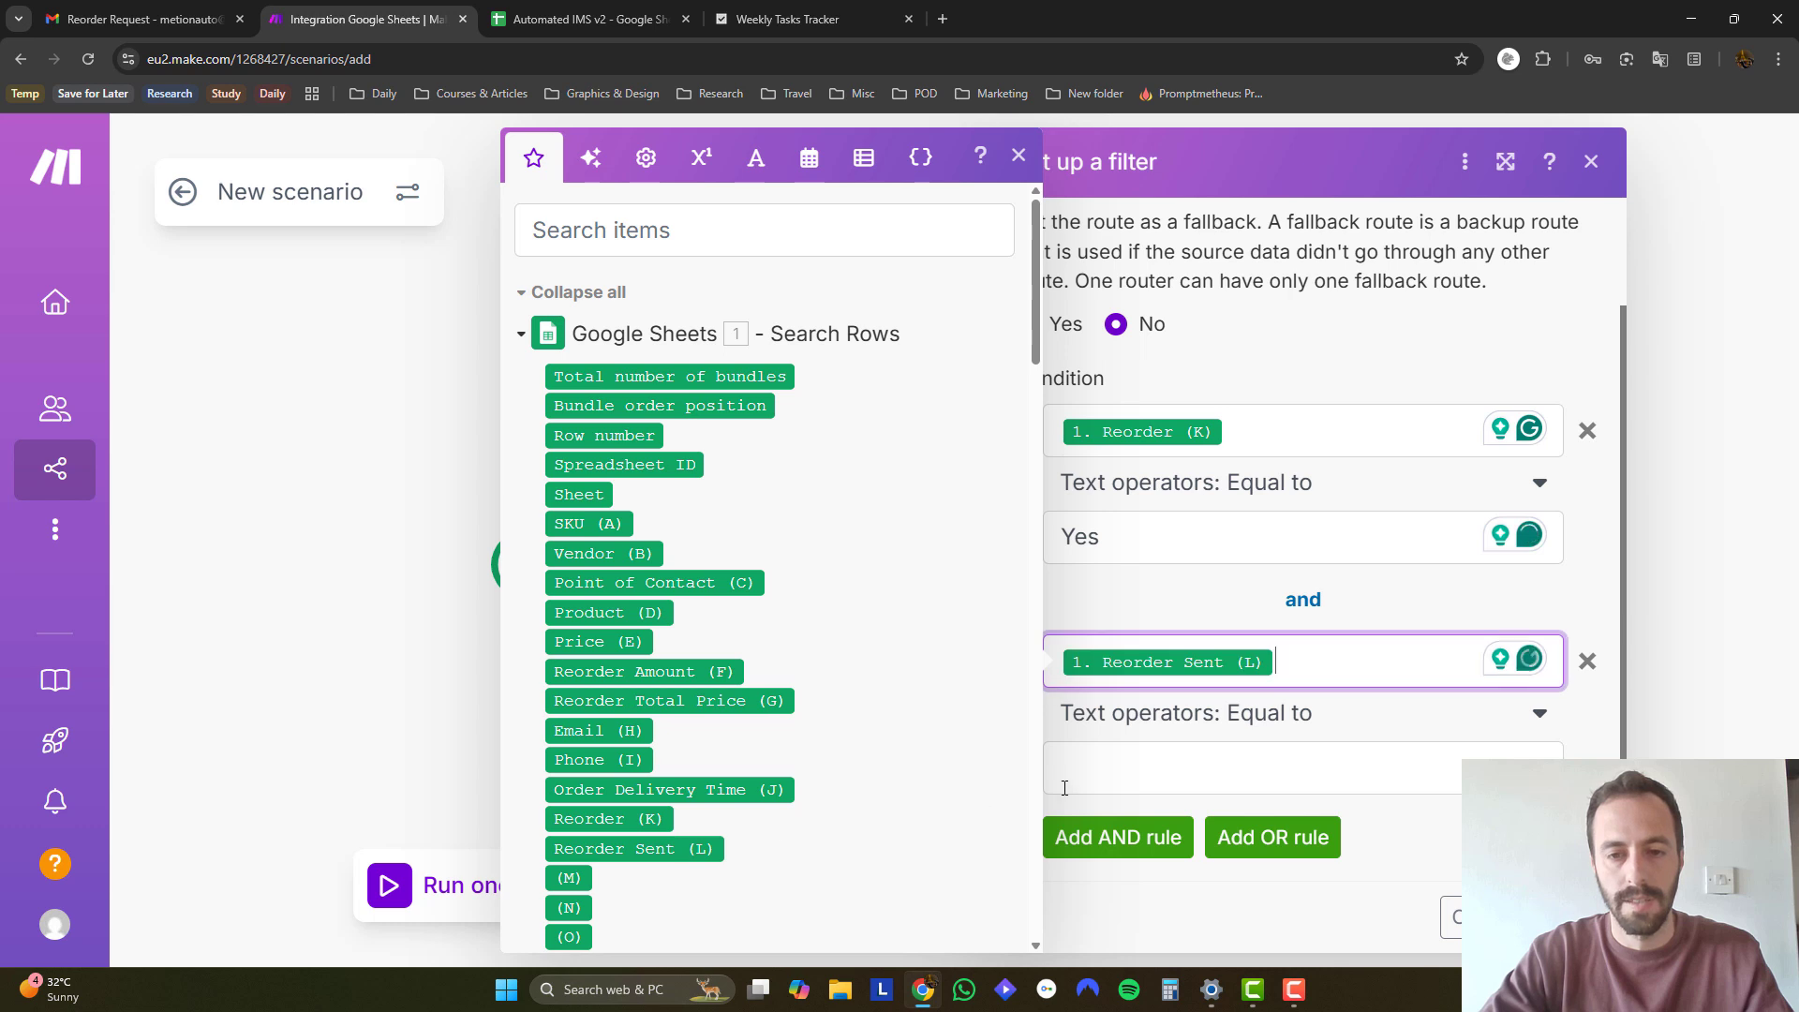
click(1177, 764)
key(Caps_Lock)
text(FALSE)
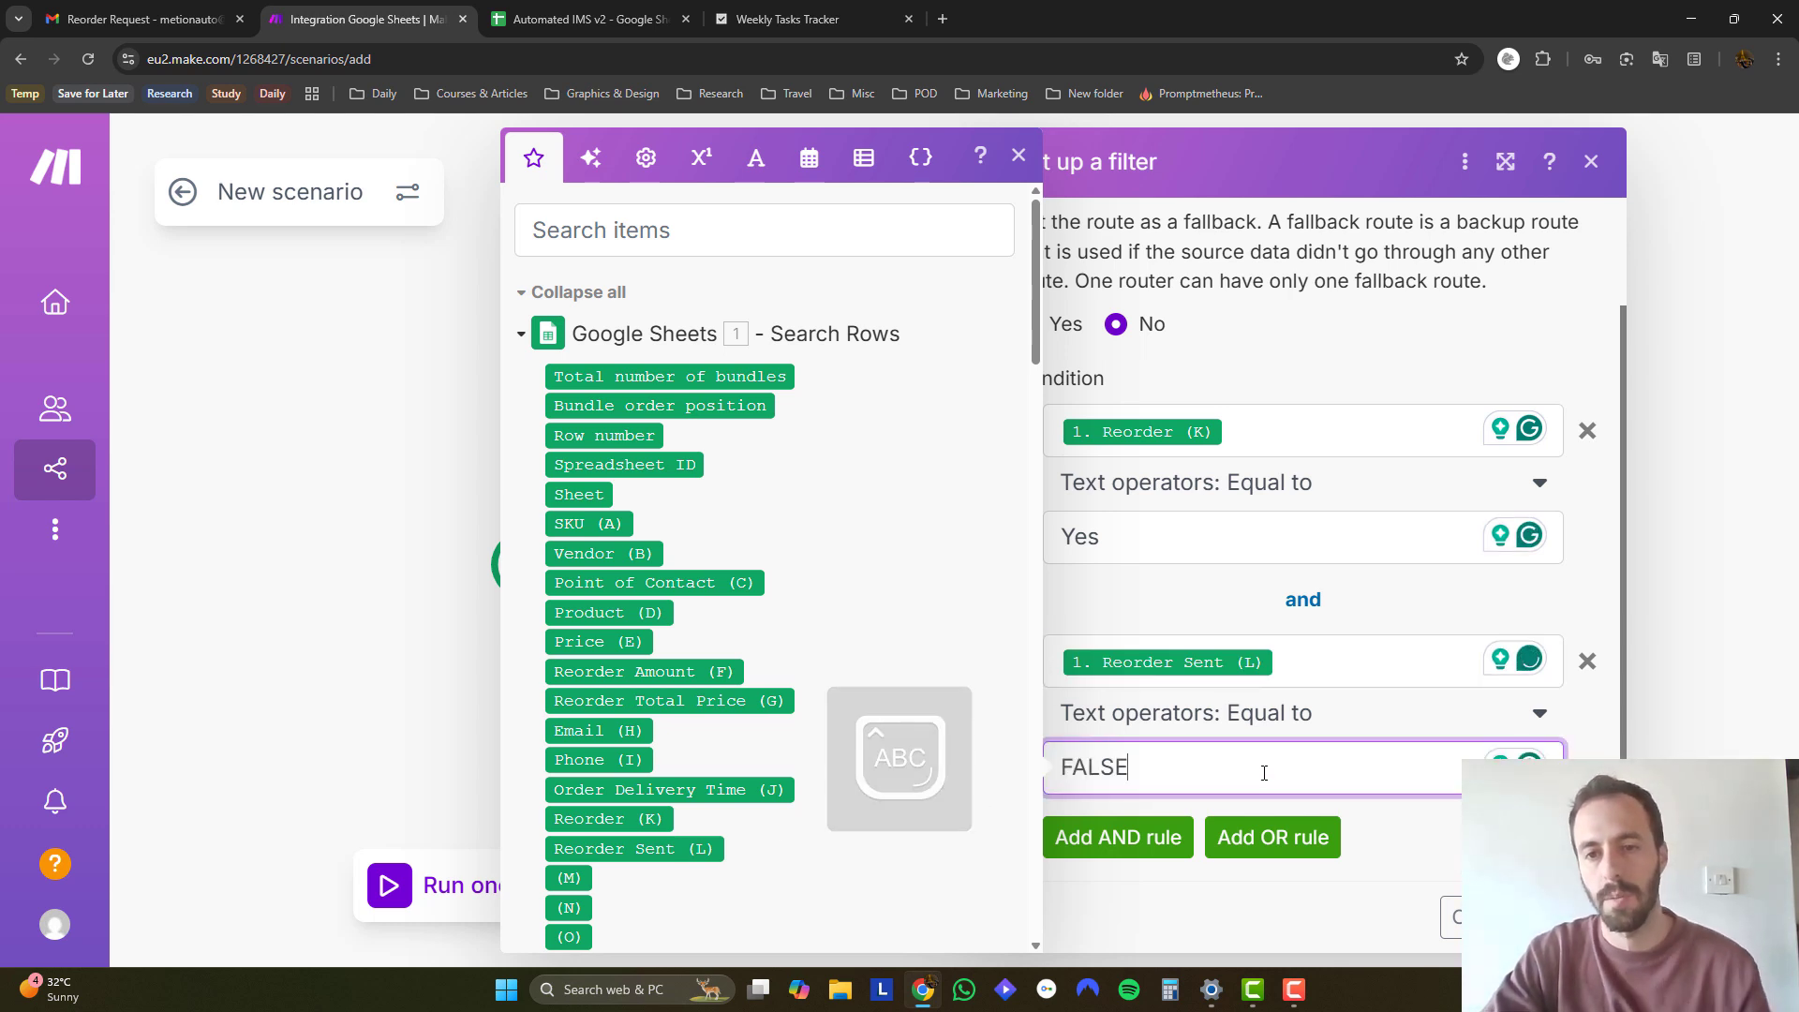
click(1480, 917)
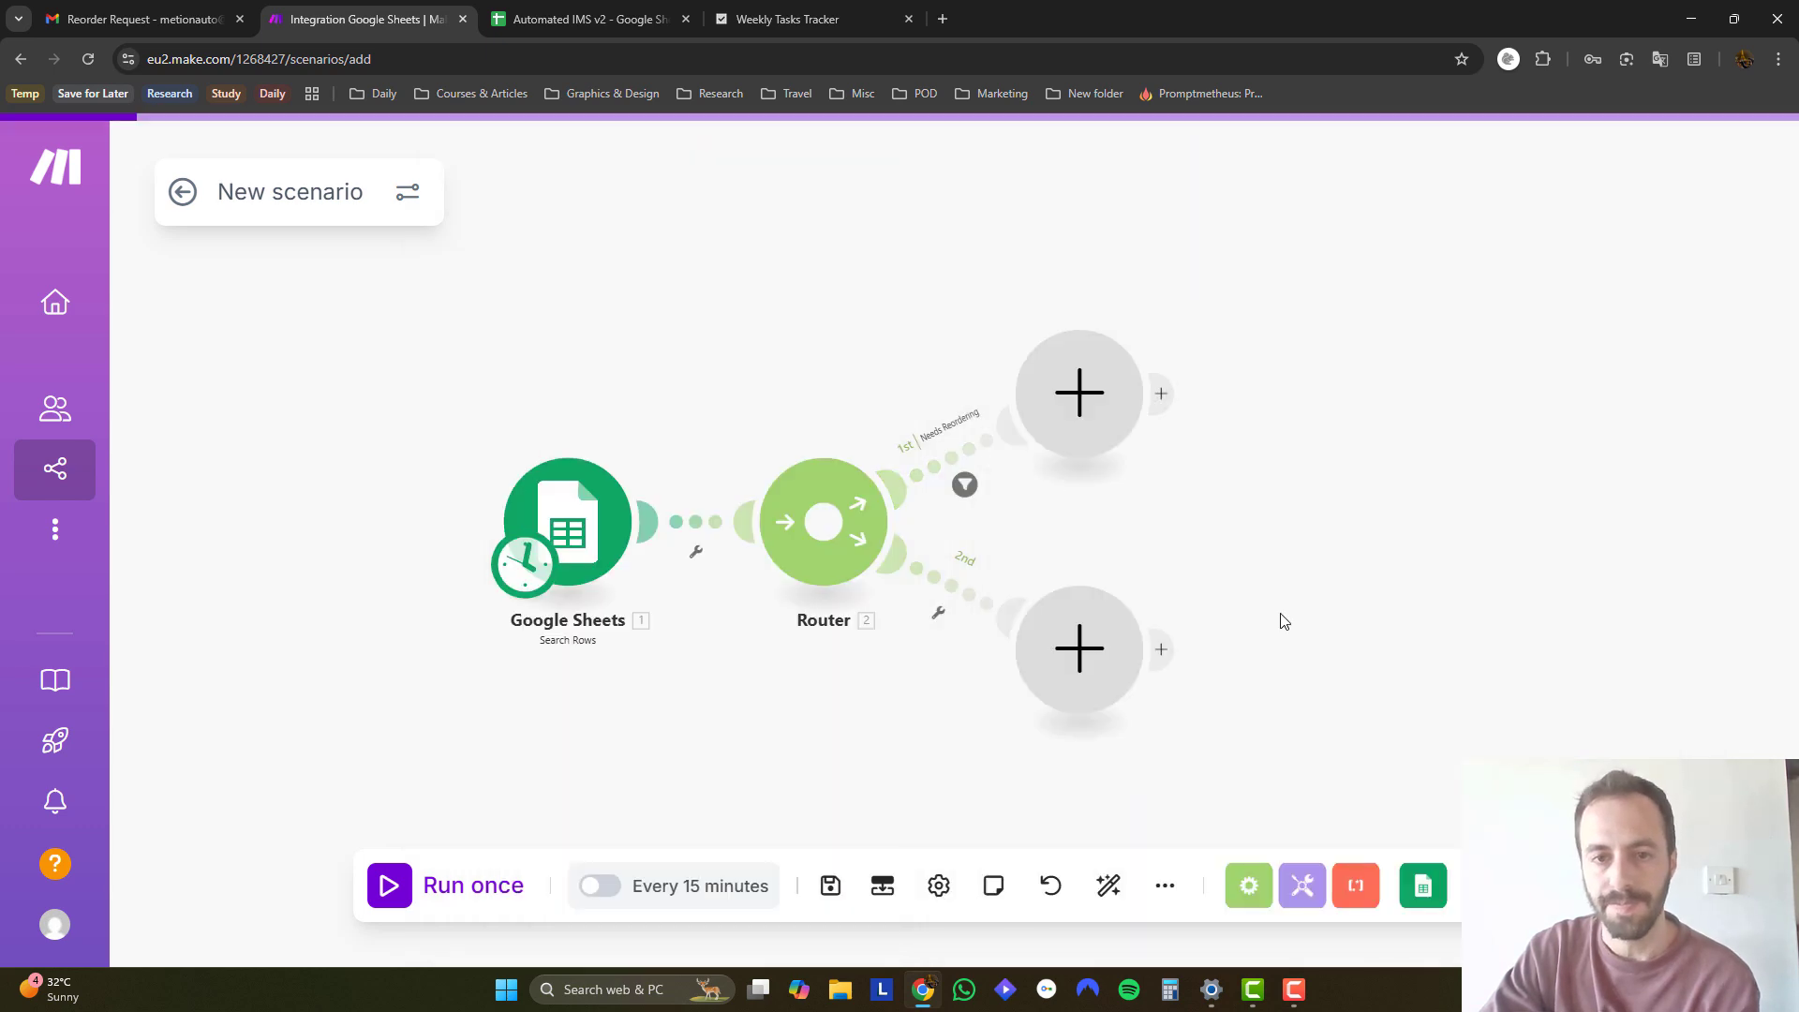
Add an Email module with the Send an Email action to the router's Needs Reordering route.
click(1080, 384)
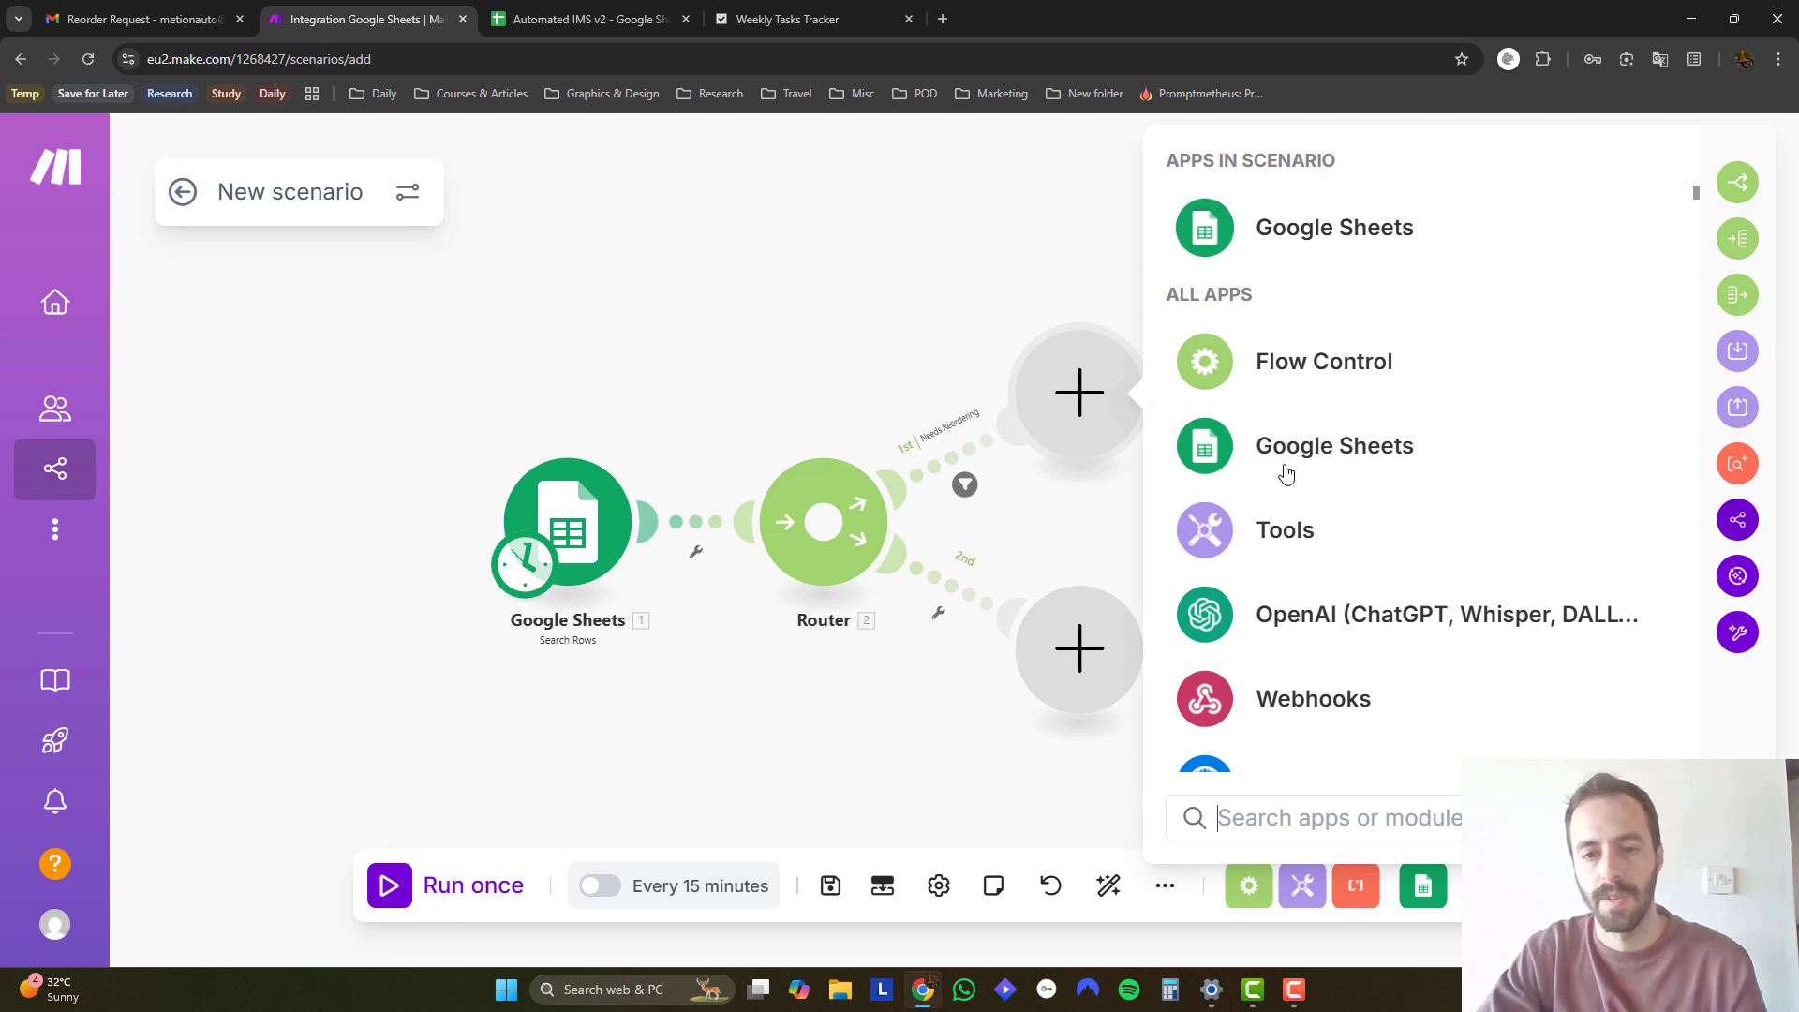
text(EM)
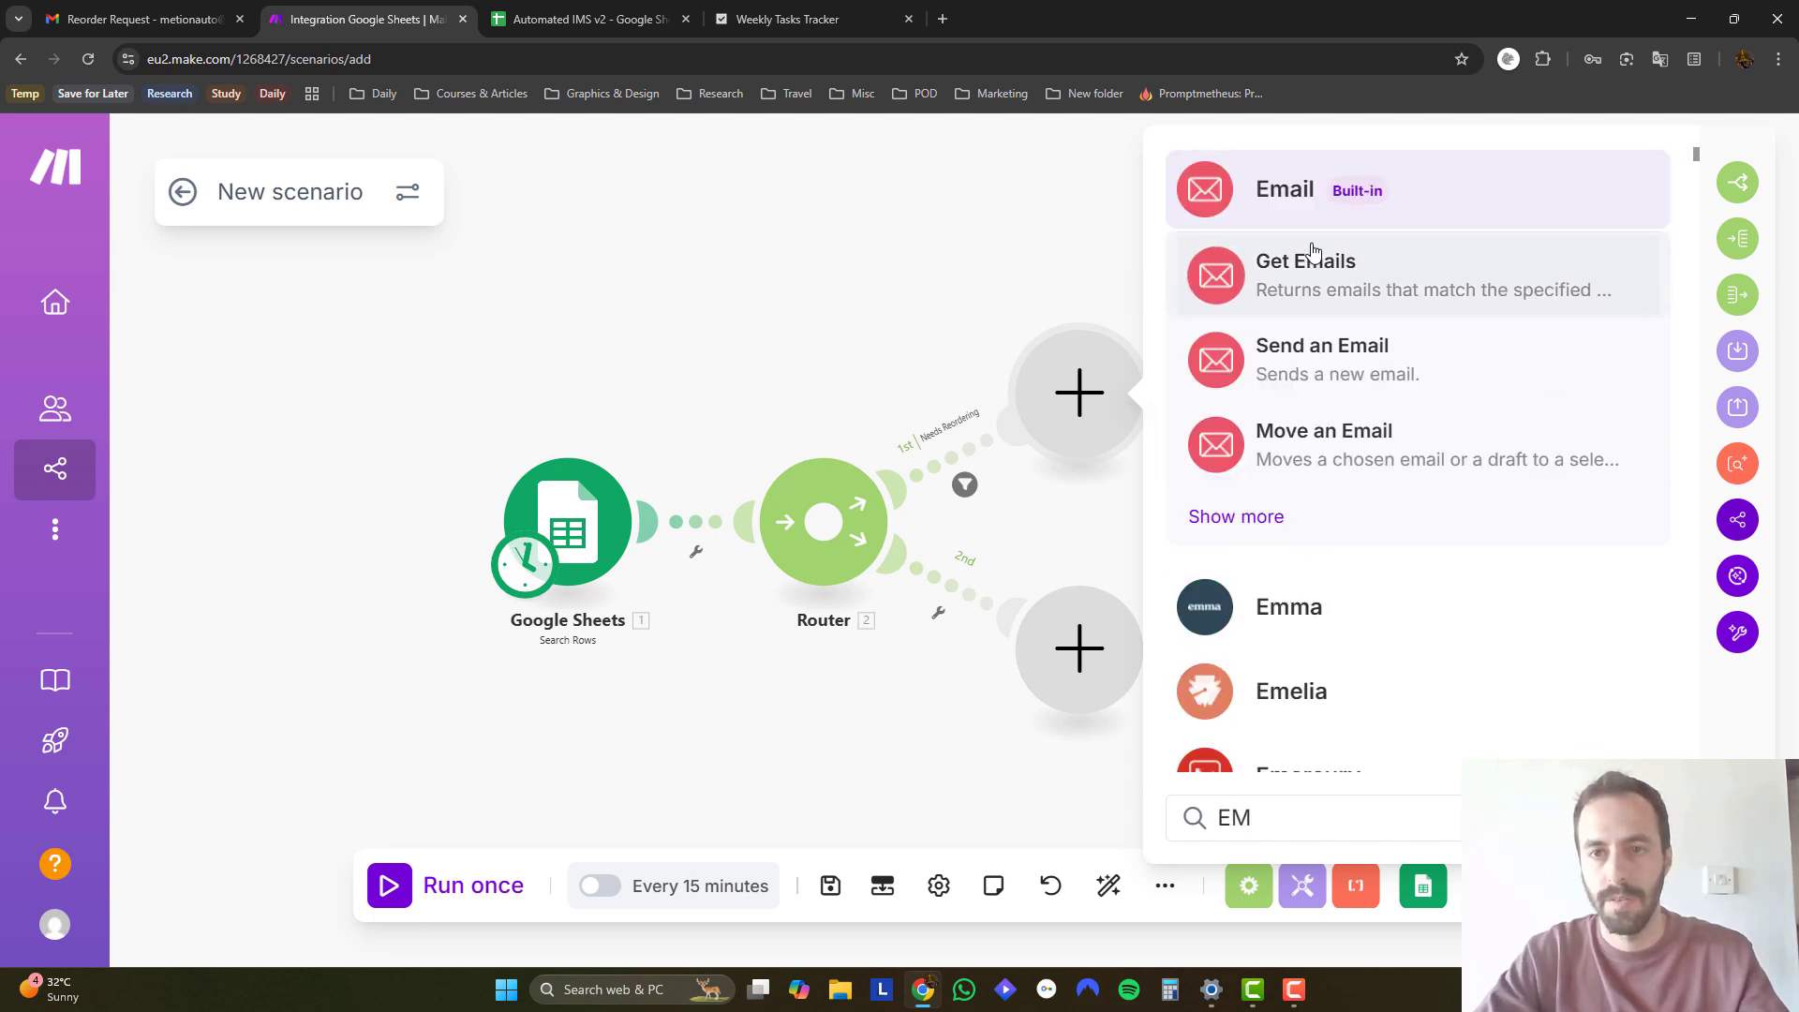
click(1327, 198)
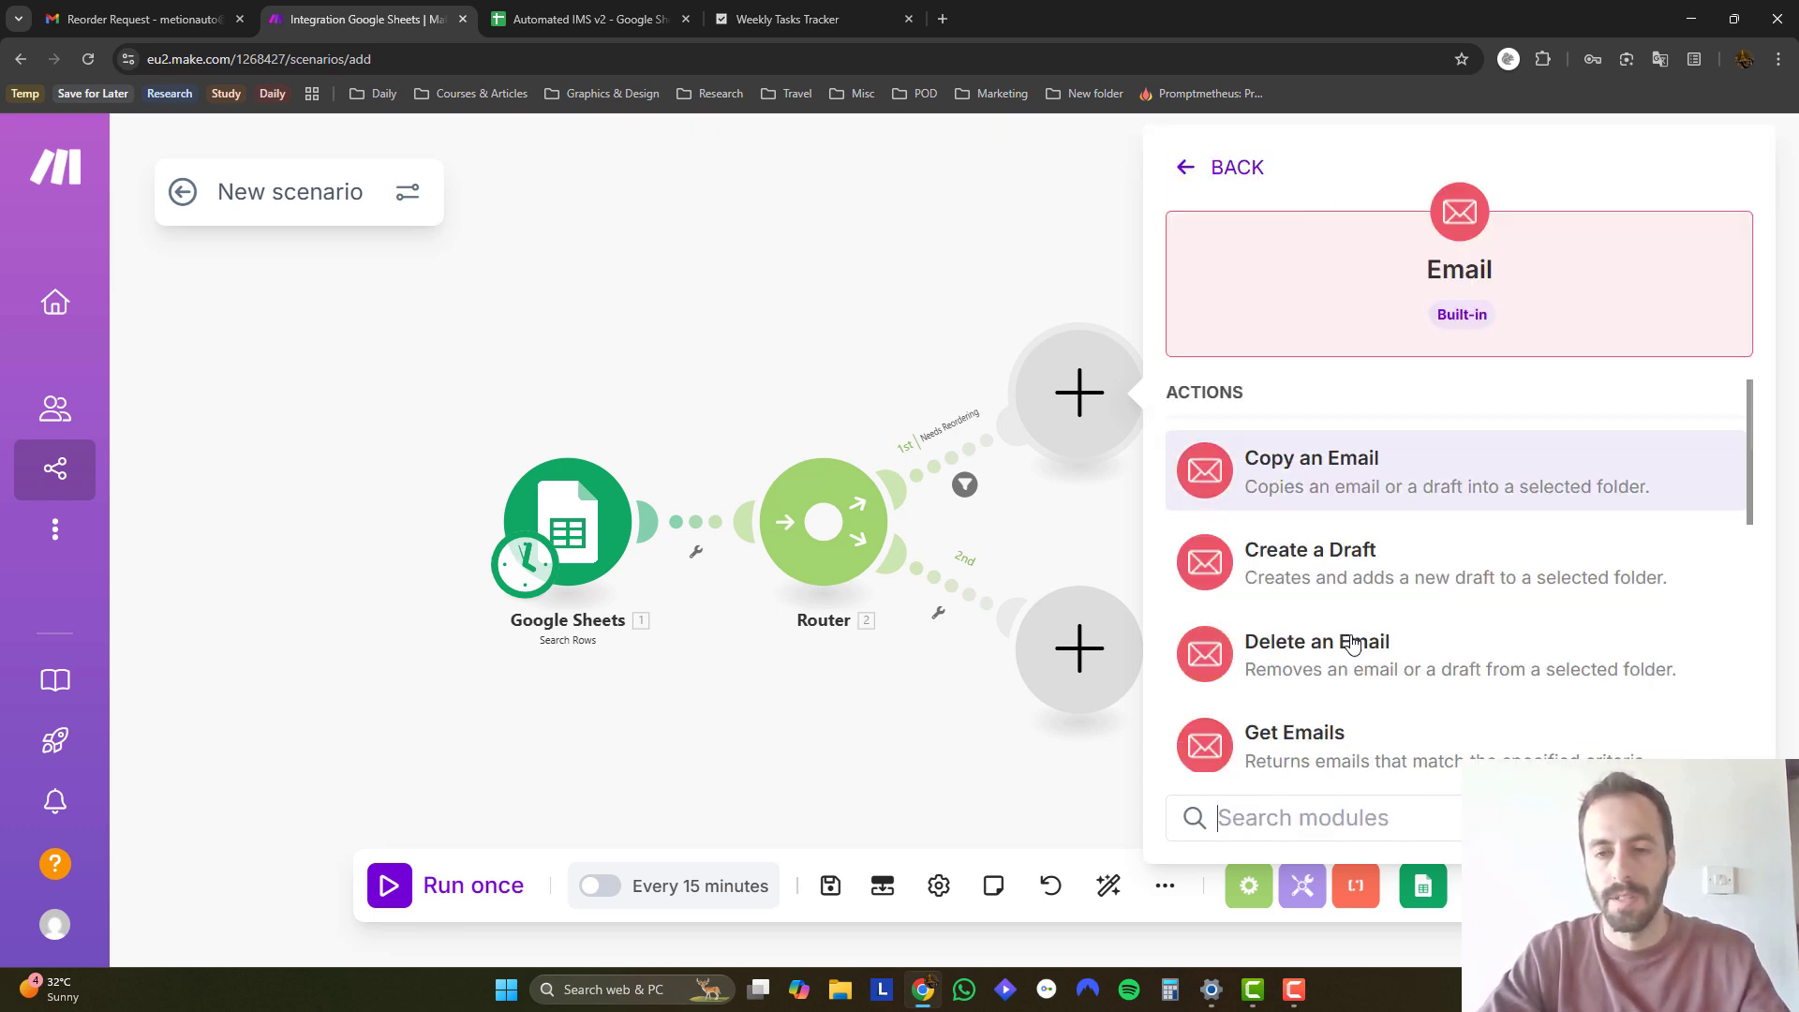
scroll(1400, 679, down, 5)
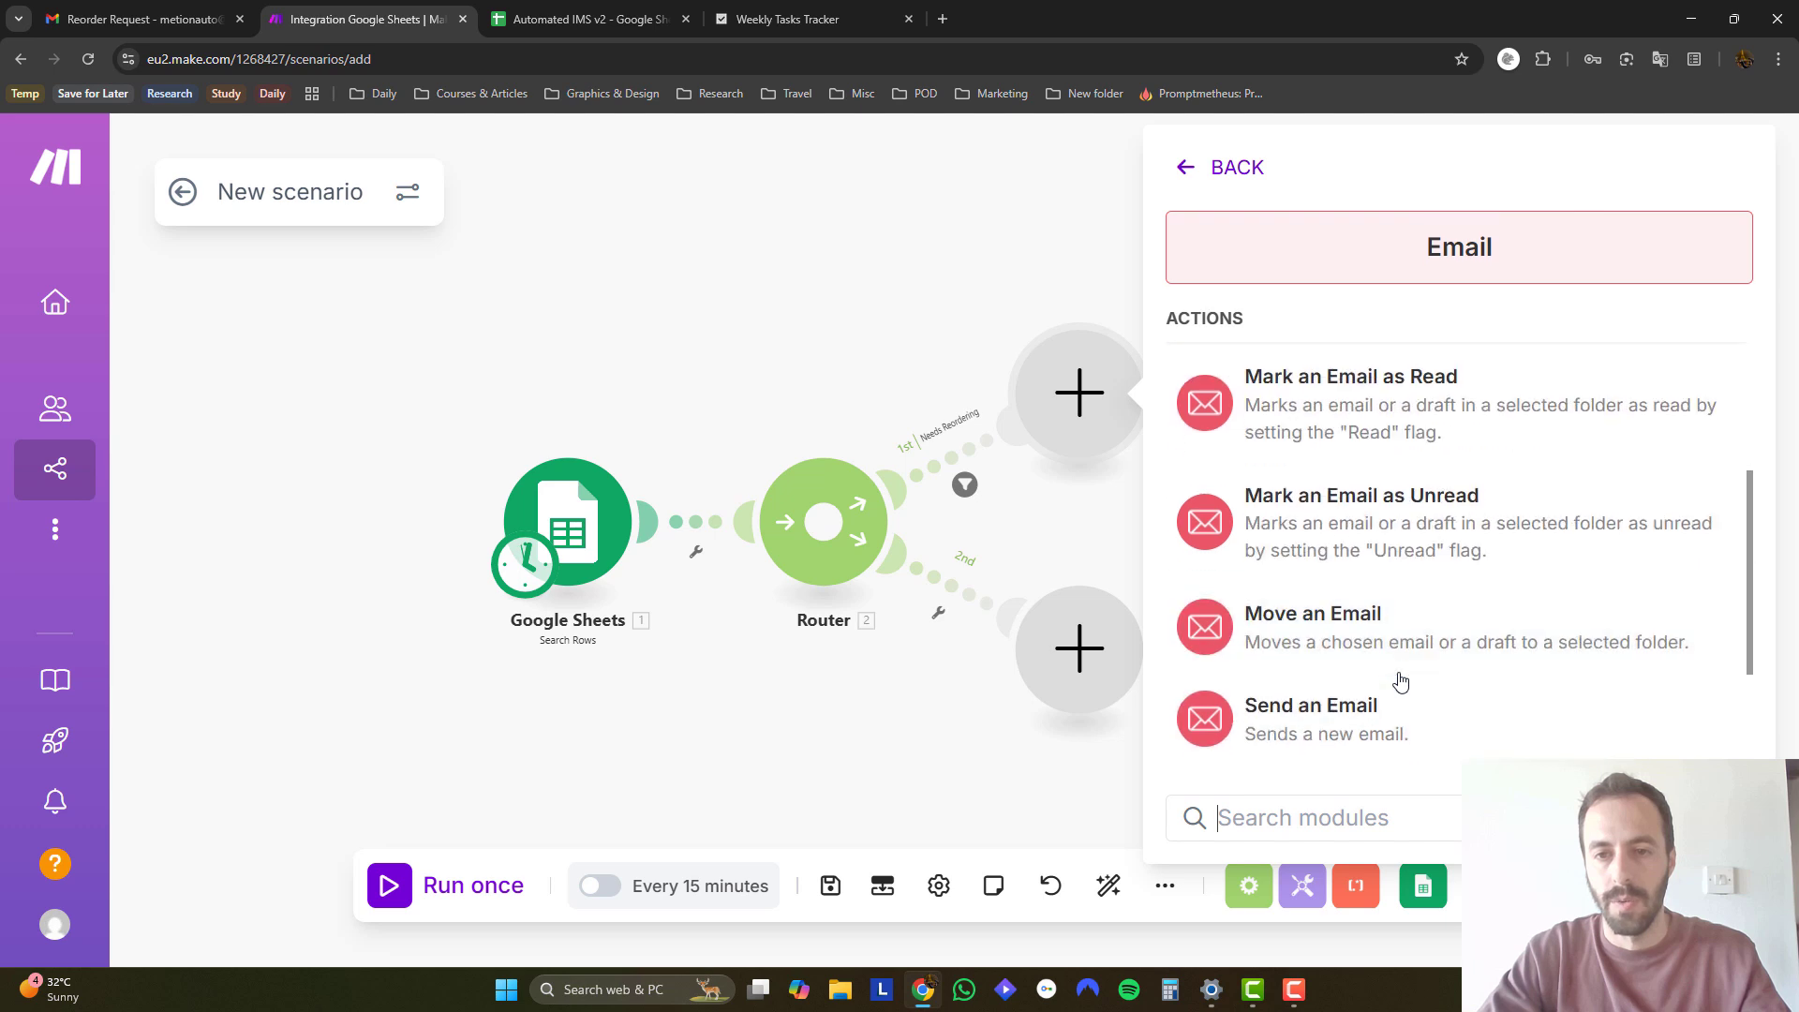
click(1328, 723)
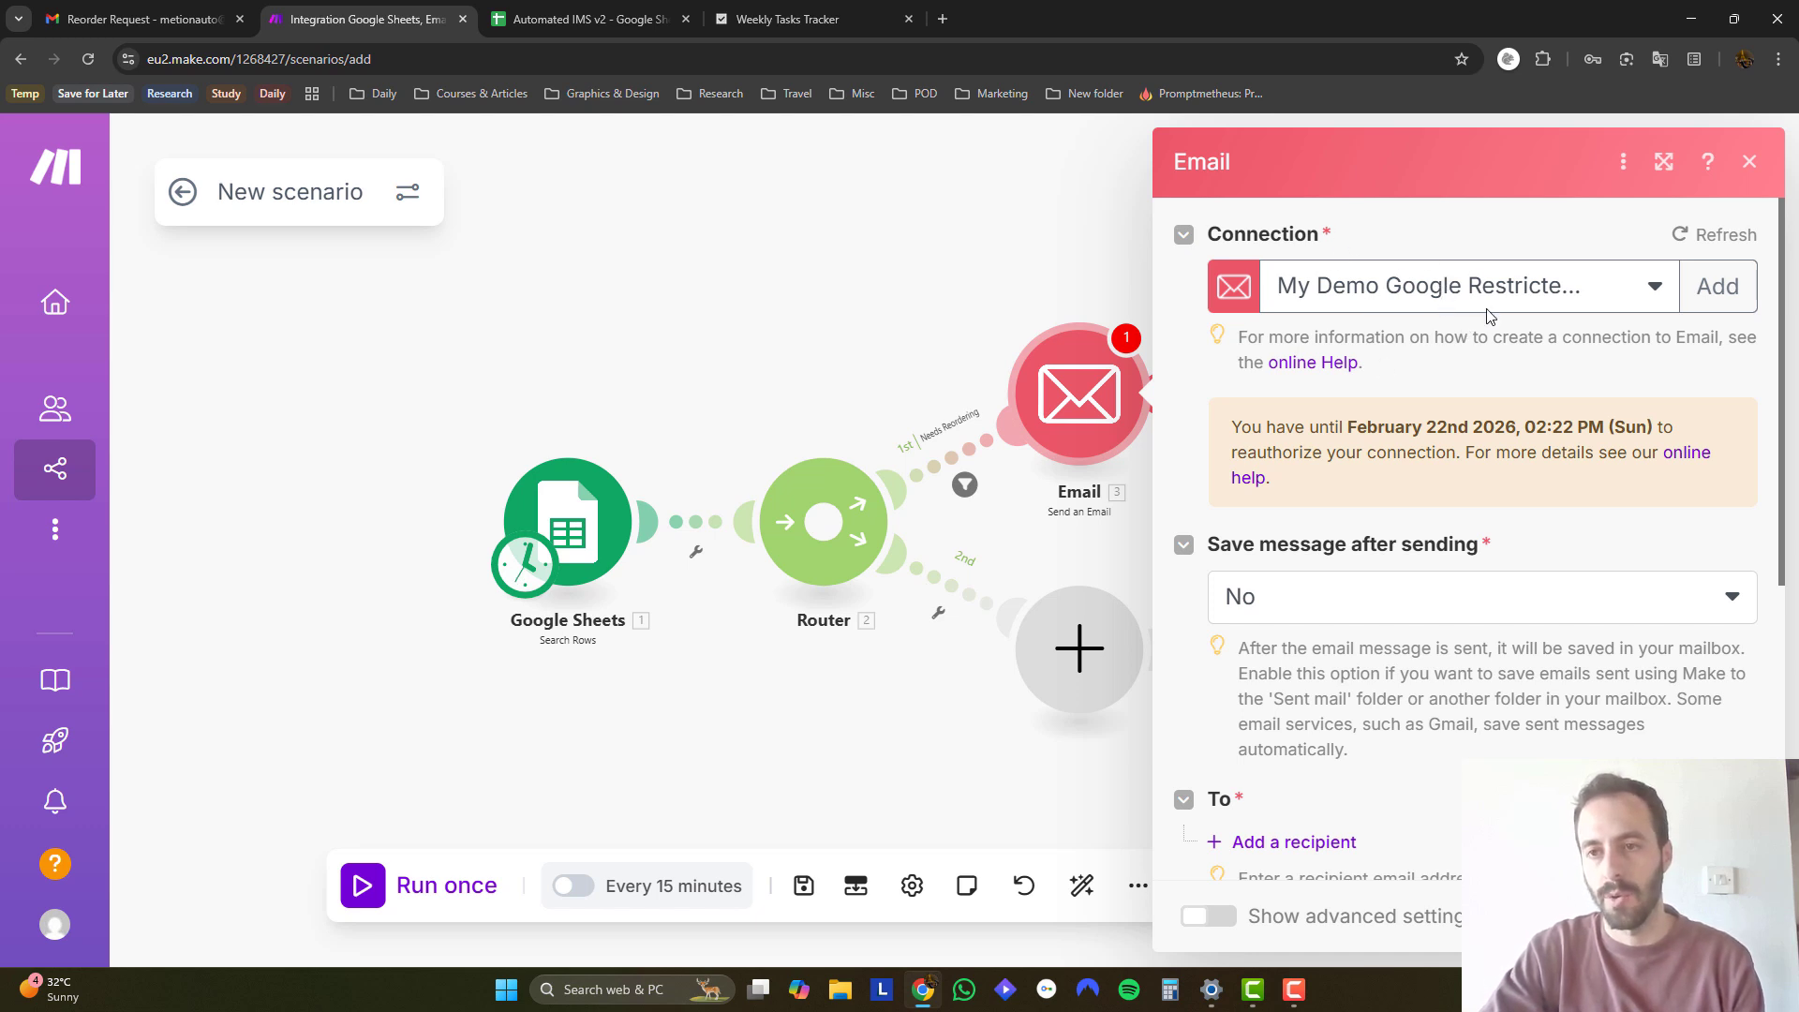
Add a recipient to the email and map its address to Email (H) from the Search Rows module.
scroll(1373, 469, down, 2)
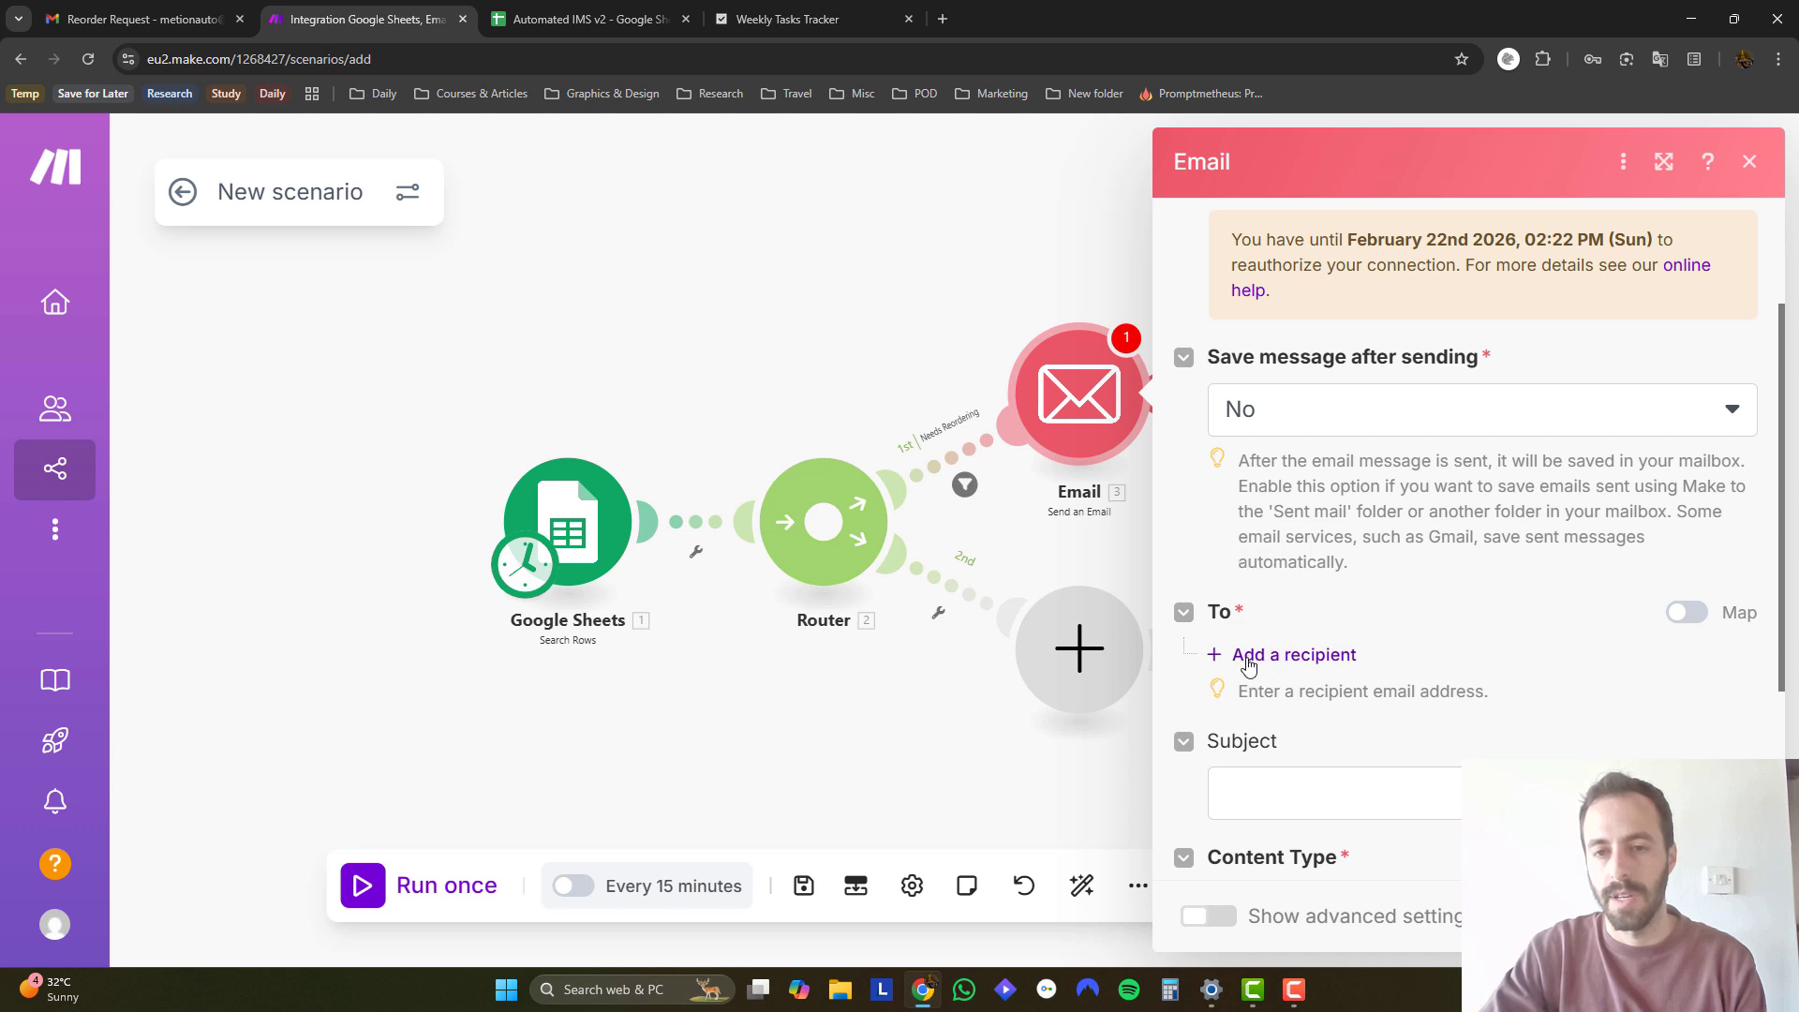
click(1316, 660)
scroll(1346, 525, down, 3)
scroll(1340, 541, up, 1)
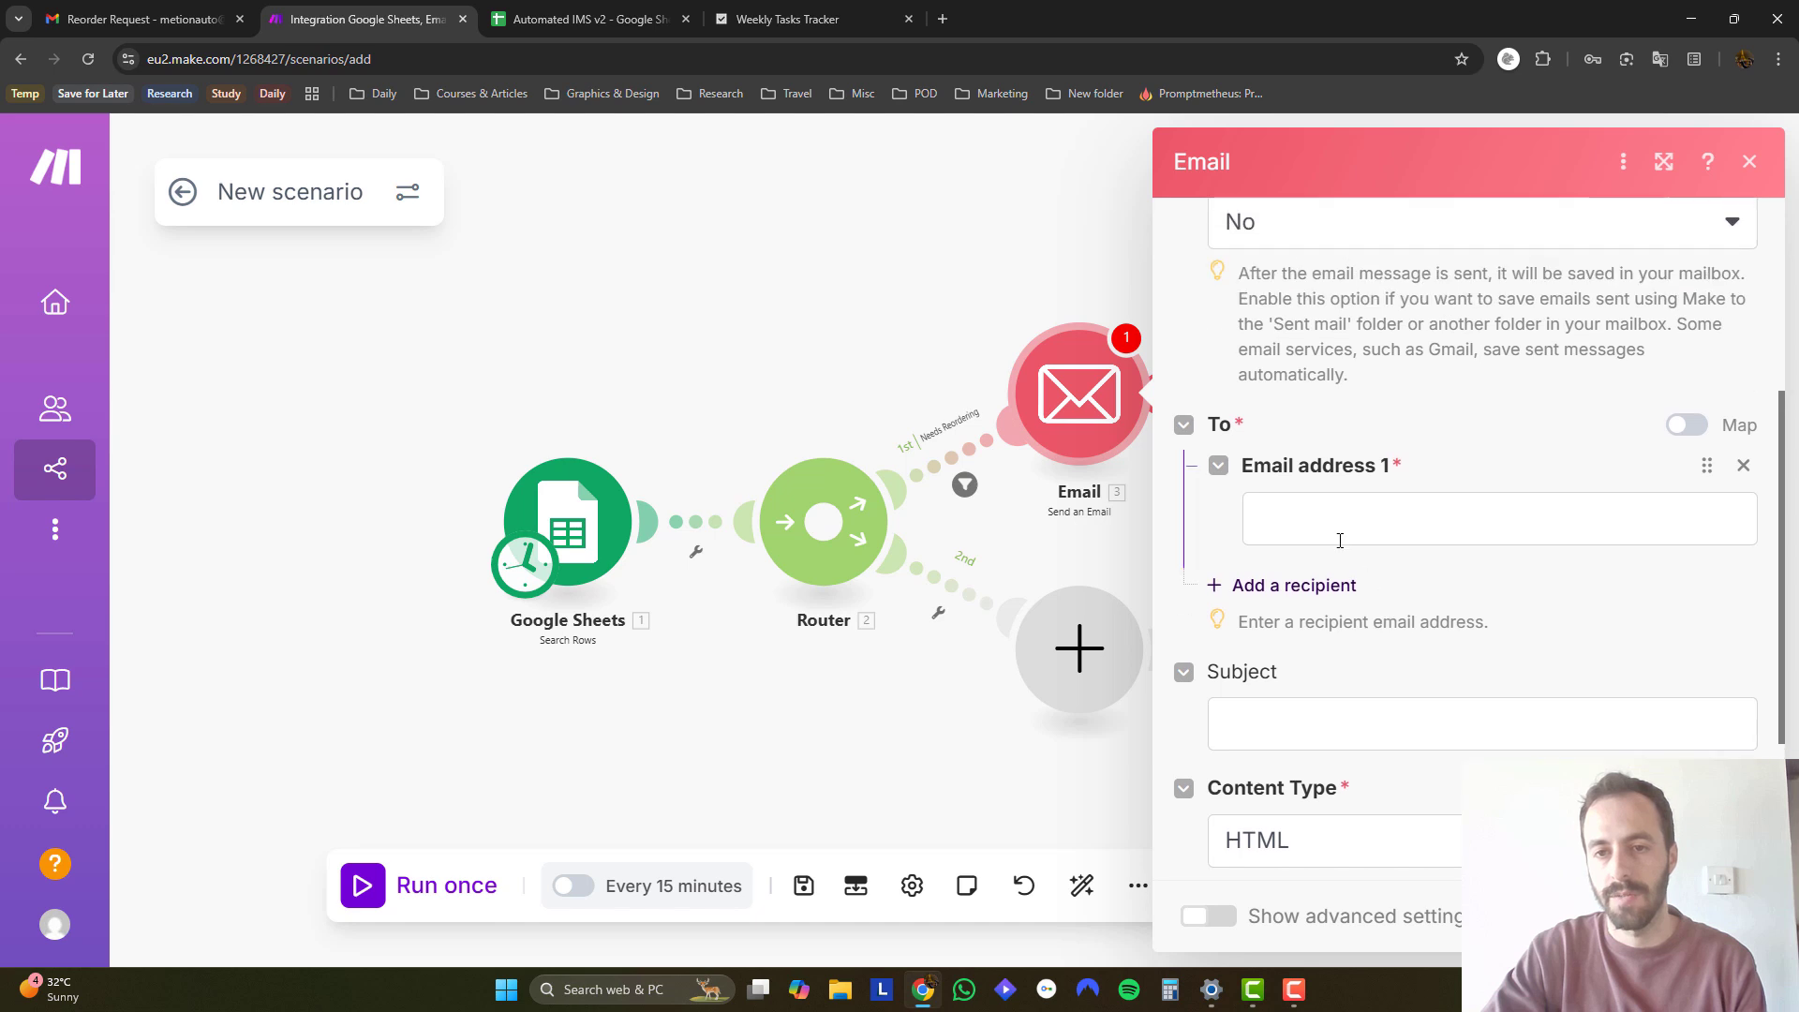
click(1319, 521)
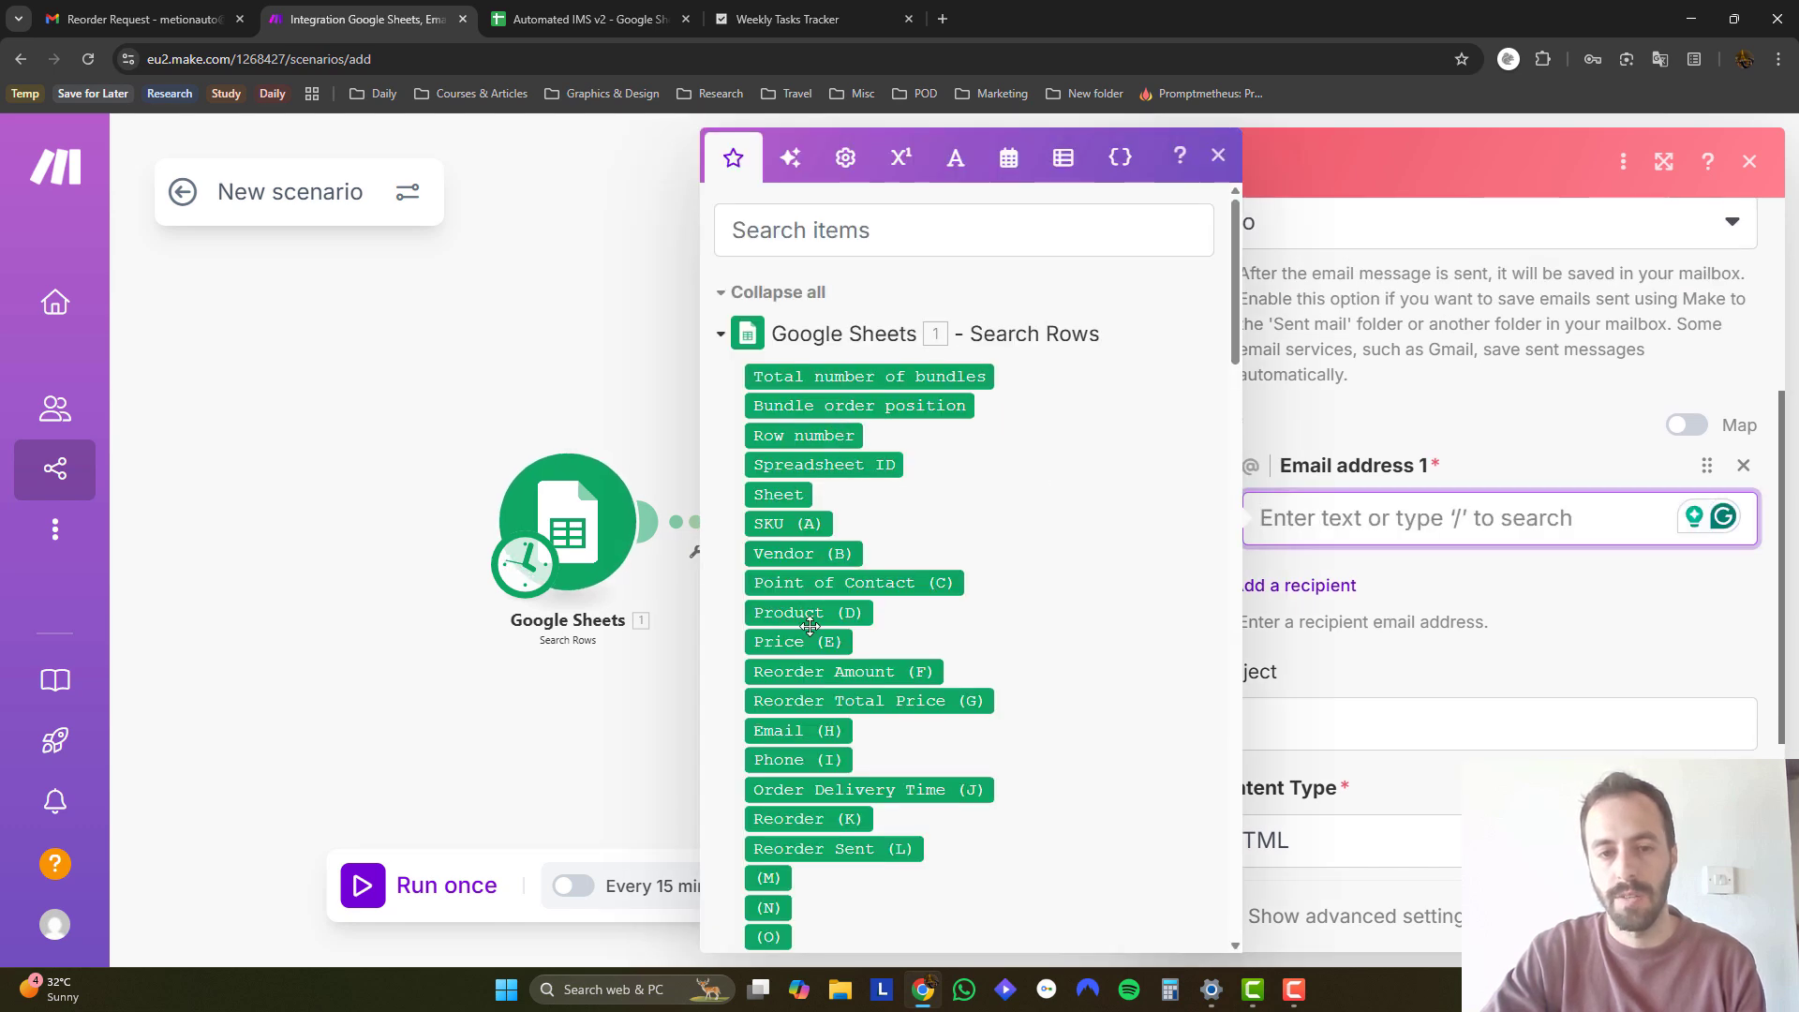
click(803, 732)
drag(803, 732, 1326, 521)
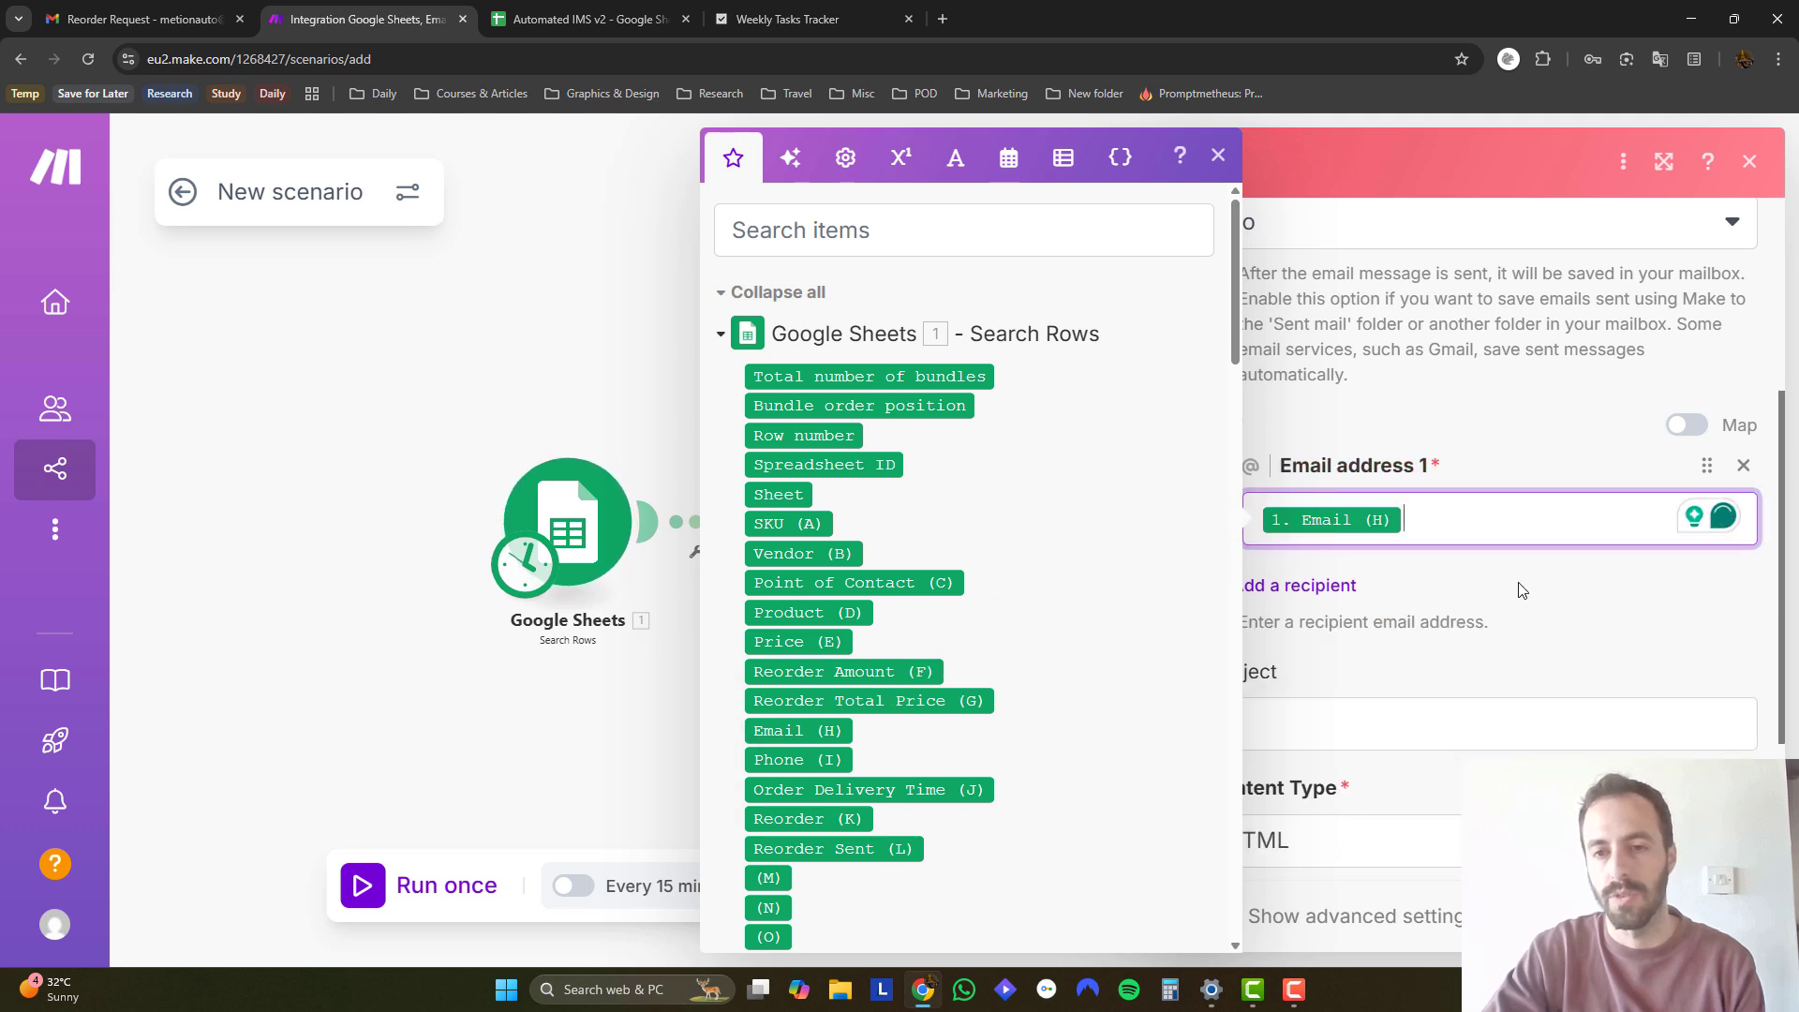
click(1468, 450)
Switch to the Automated IMS v2 sheet, check the Email column for the first two suppliers, and return to Make.
click(585, 19)
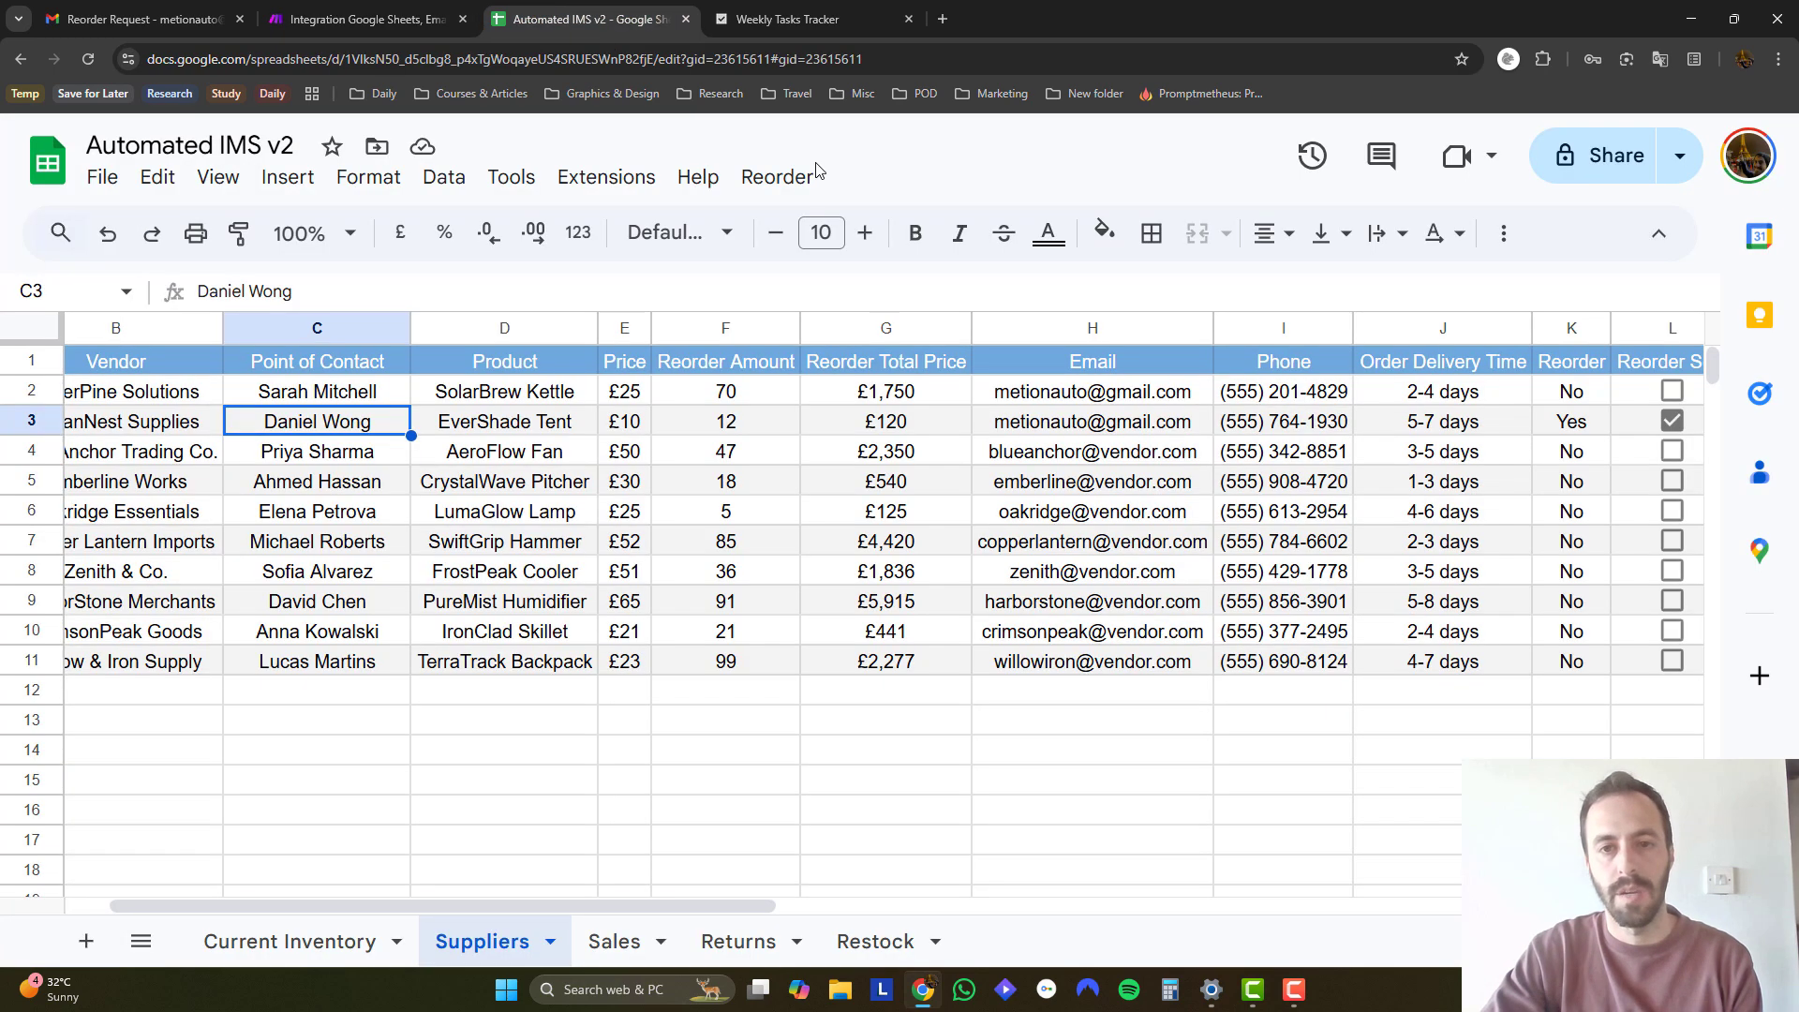
click(1113, 400)
click(1116, 435)
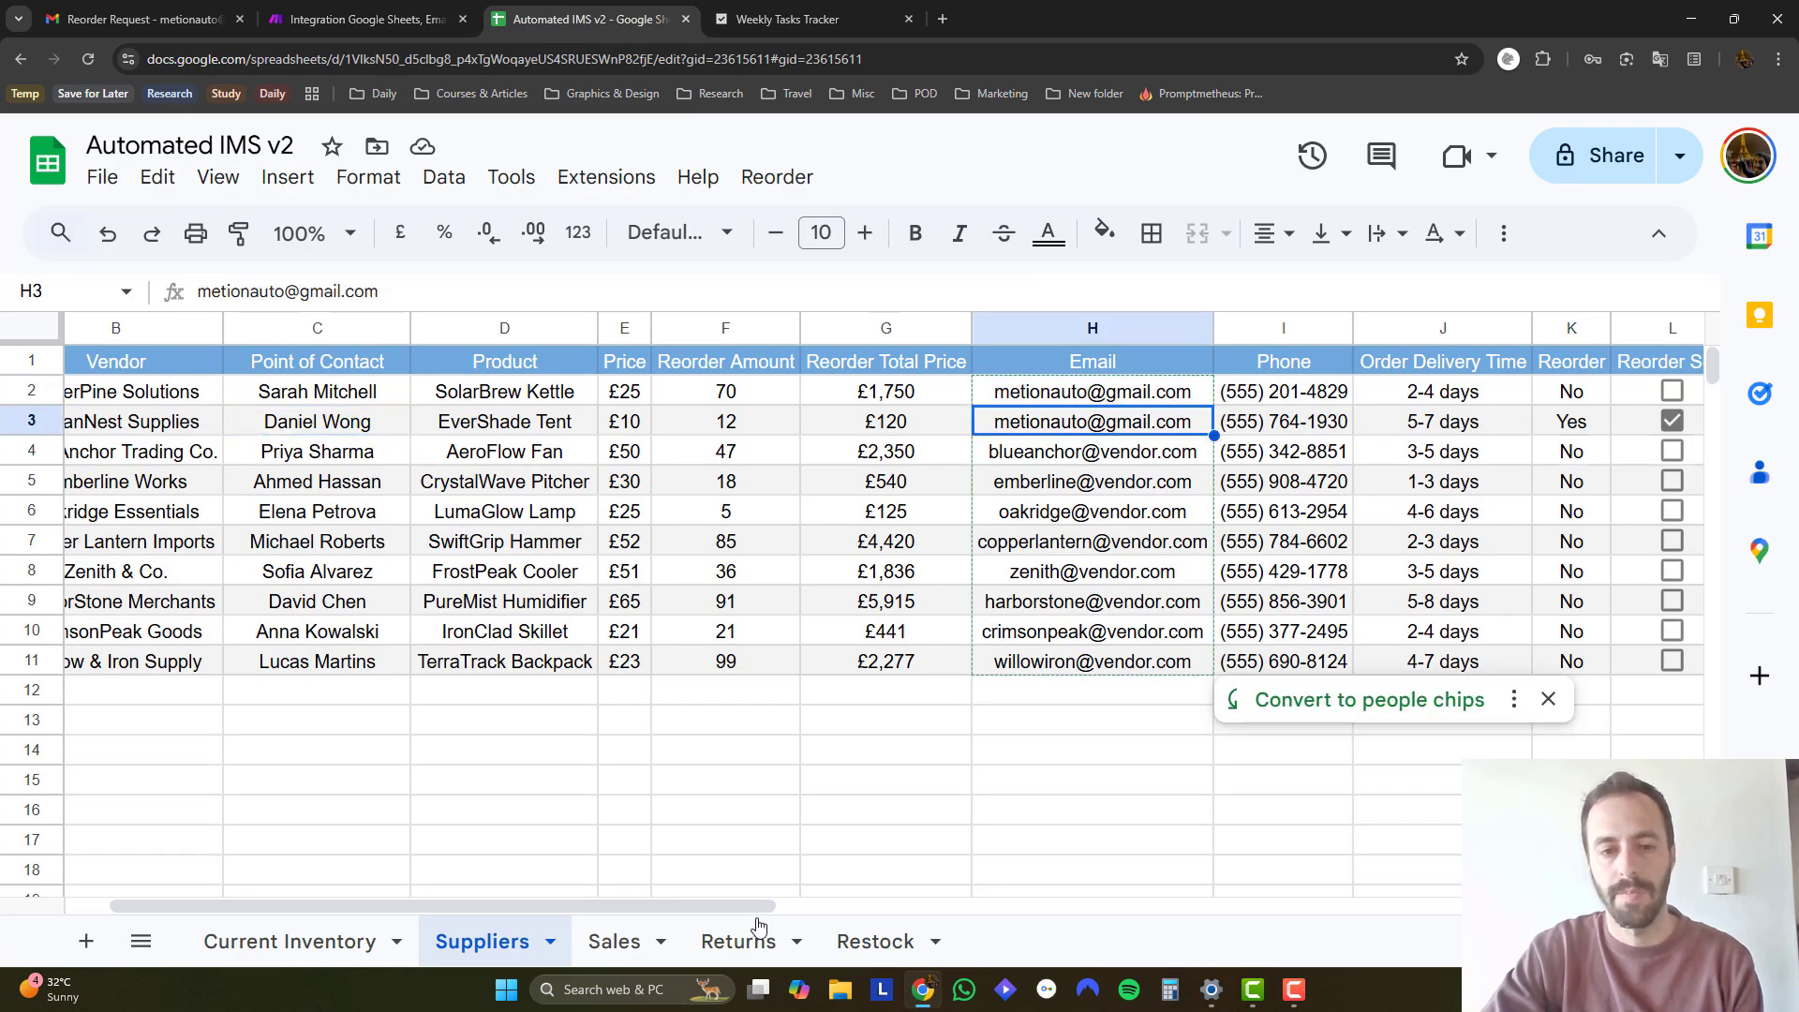
click(356, 19)
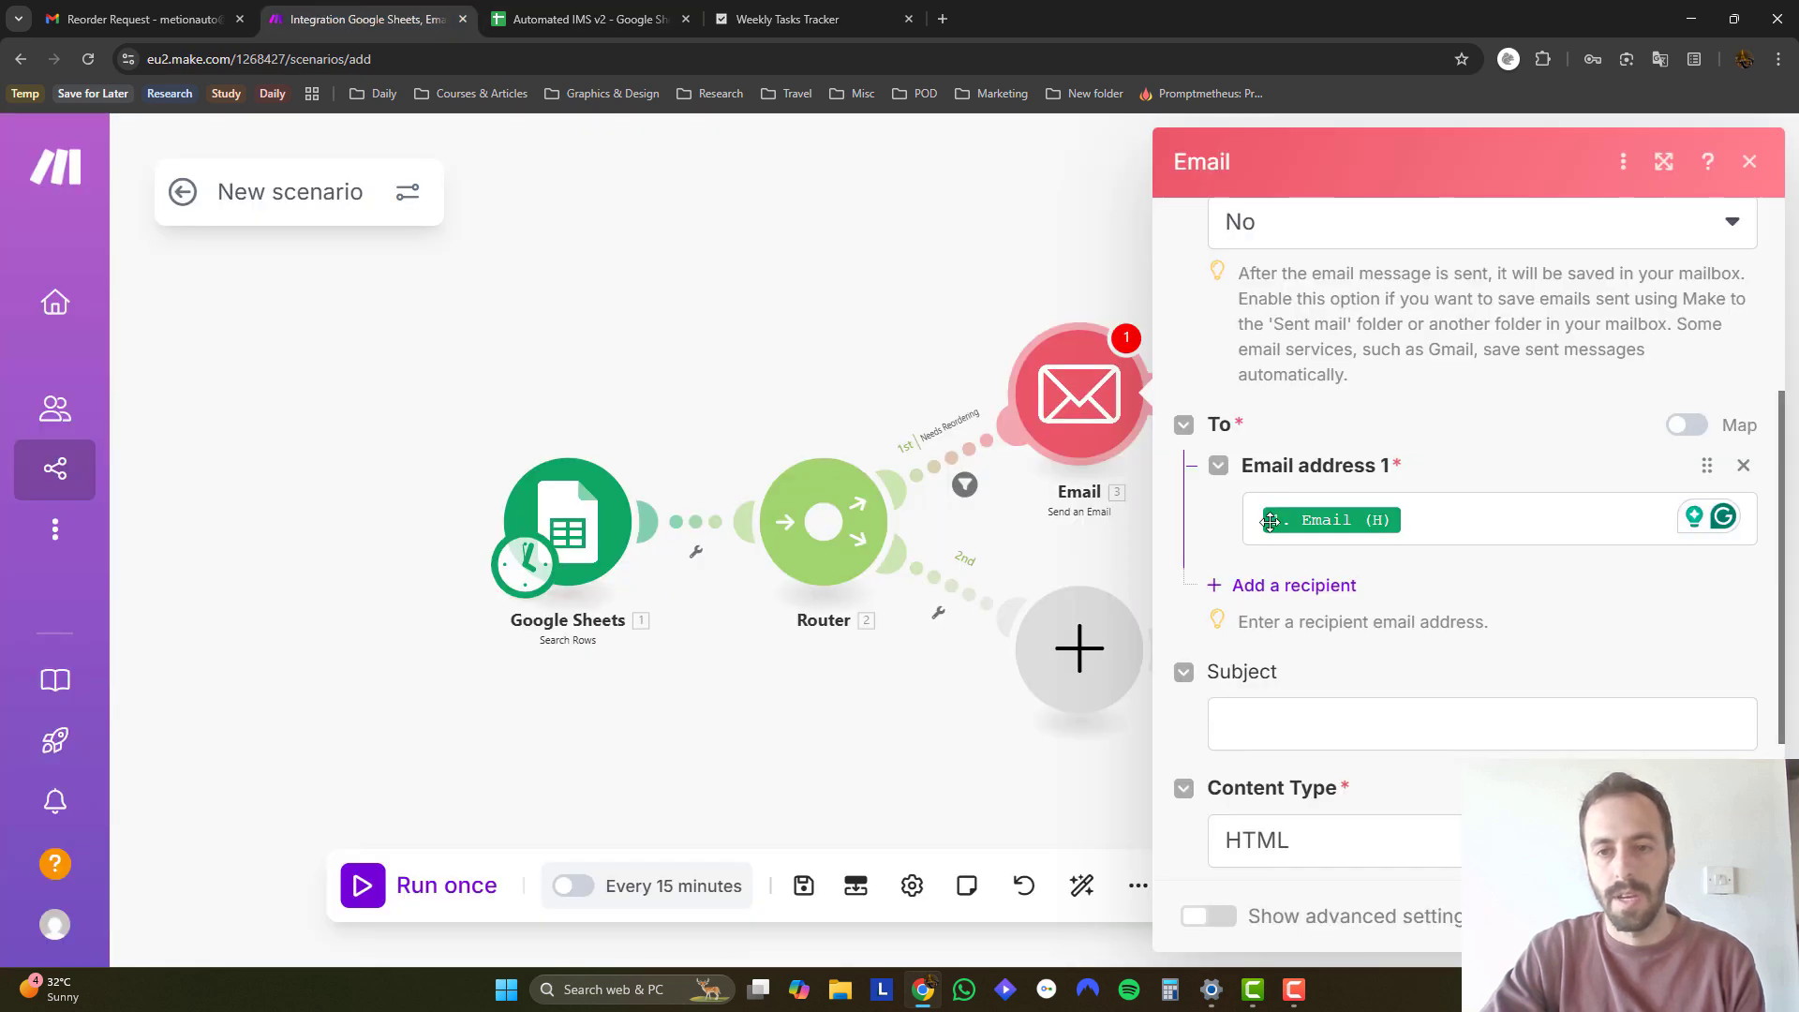
Set the email's subject to Reorder Request.
click(1306, 711)
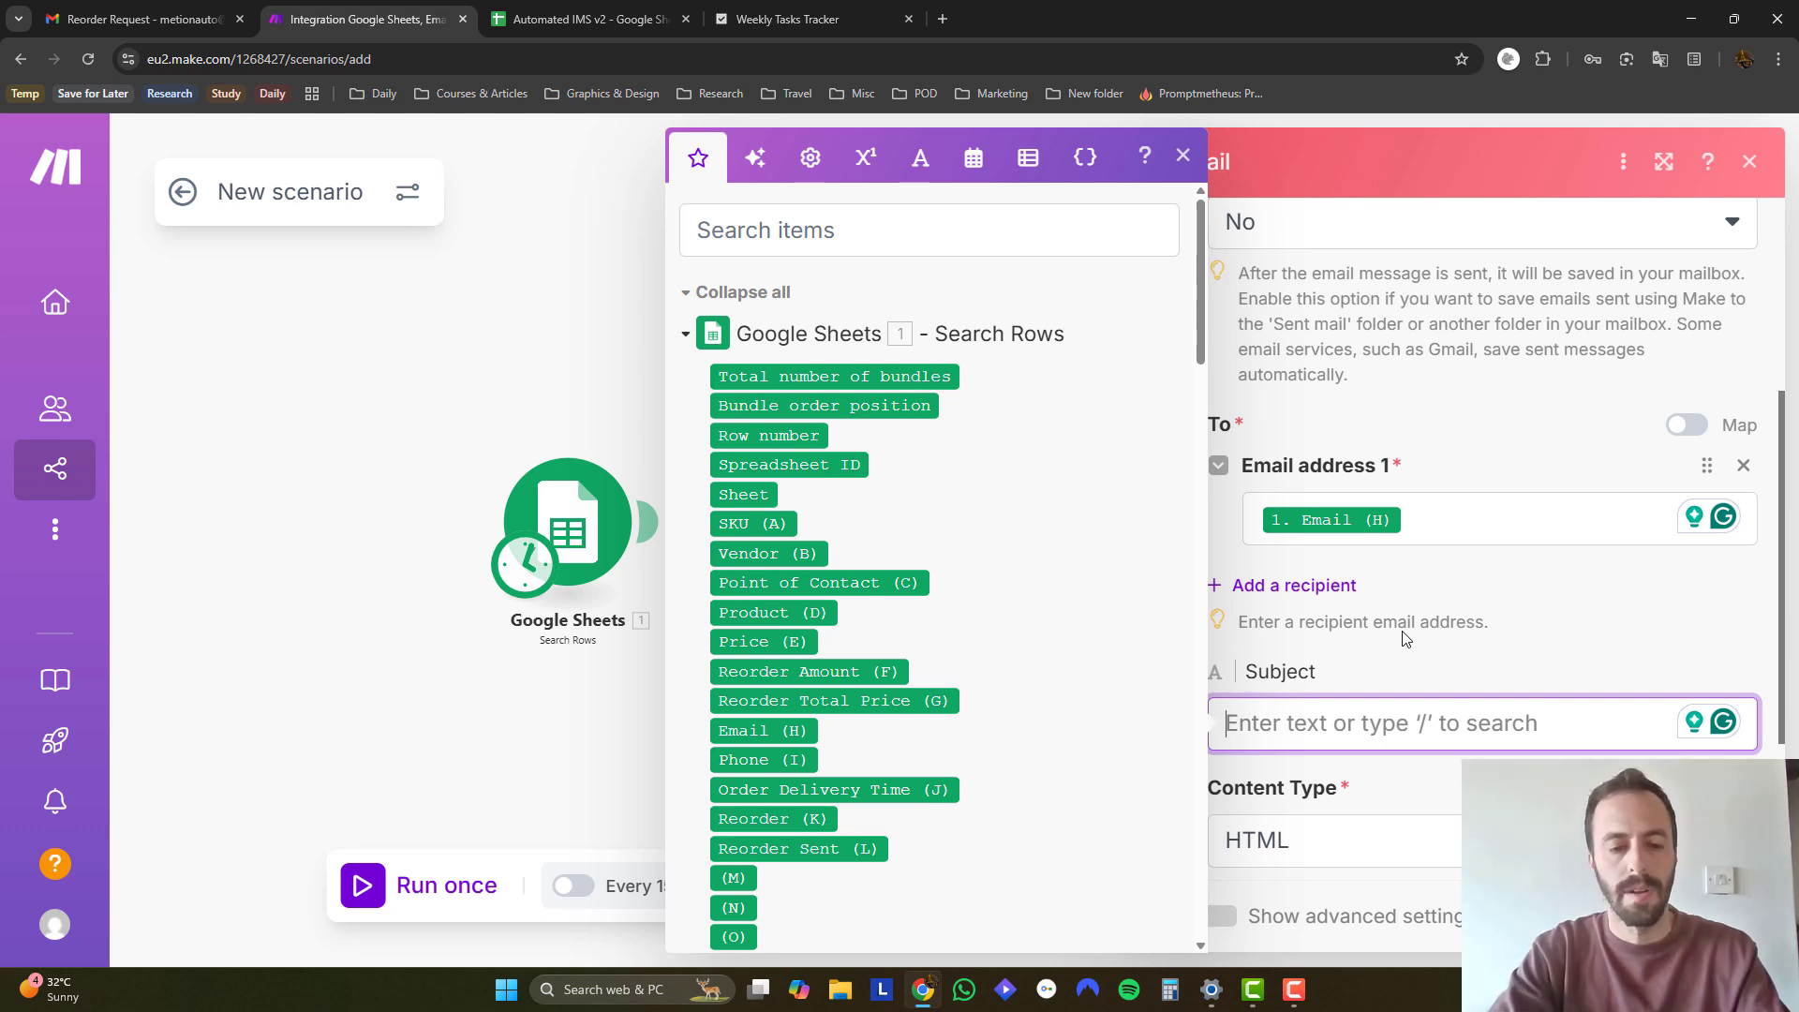
text(r)
key(BackSpace)
key(Caps_Lock)
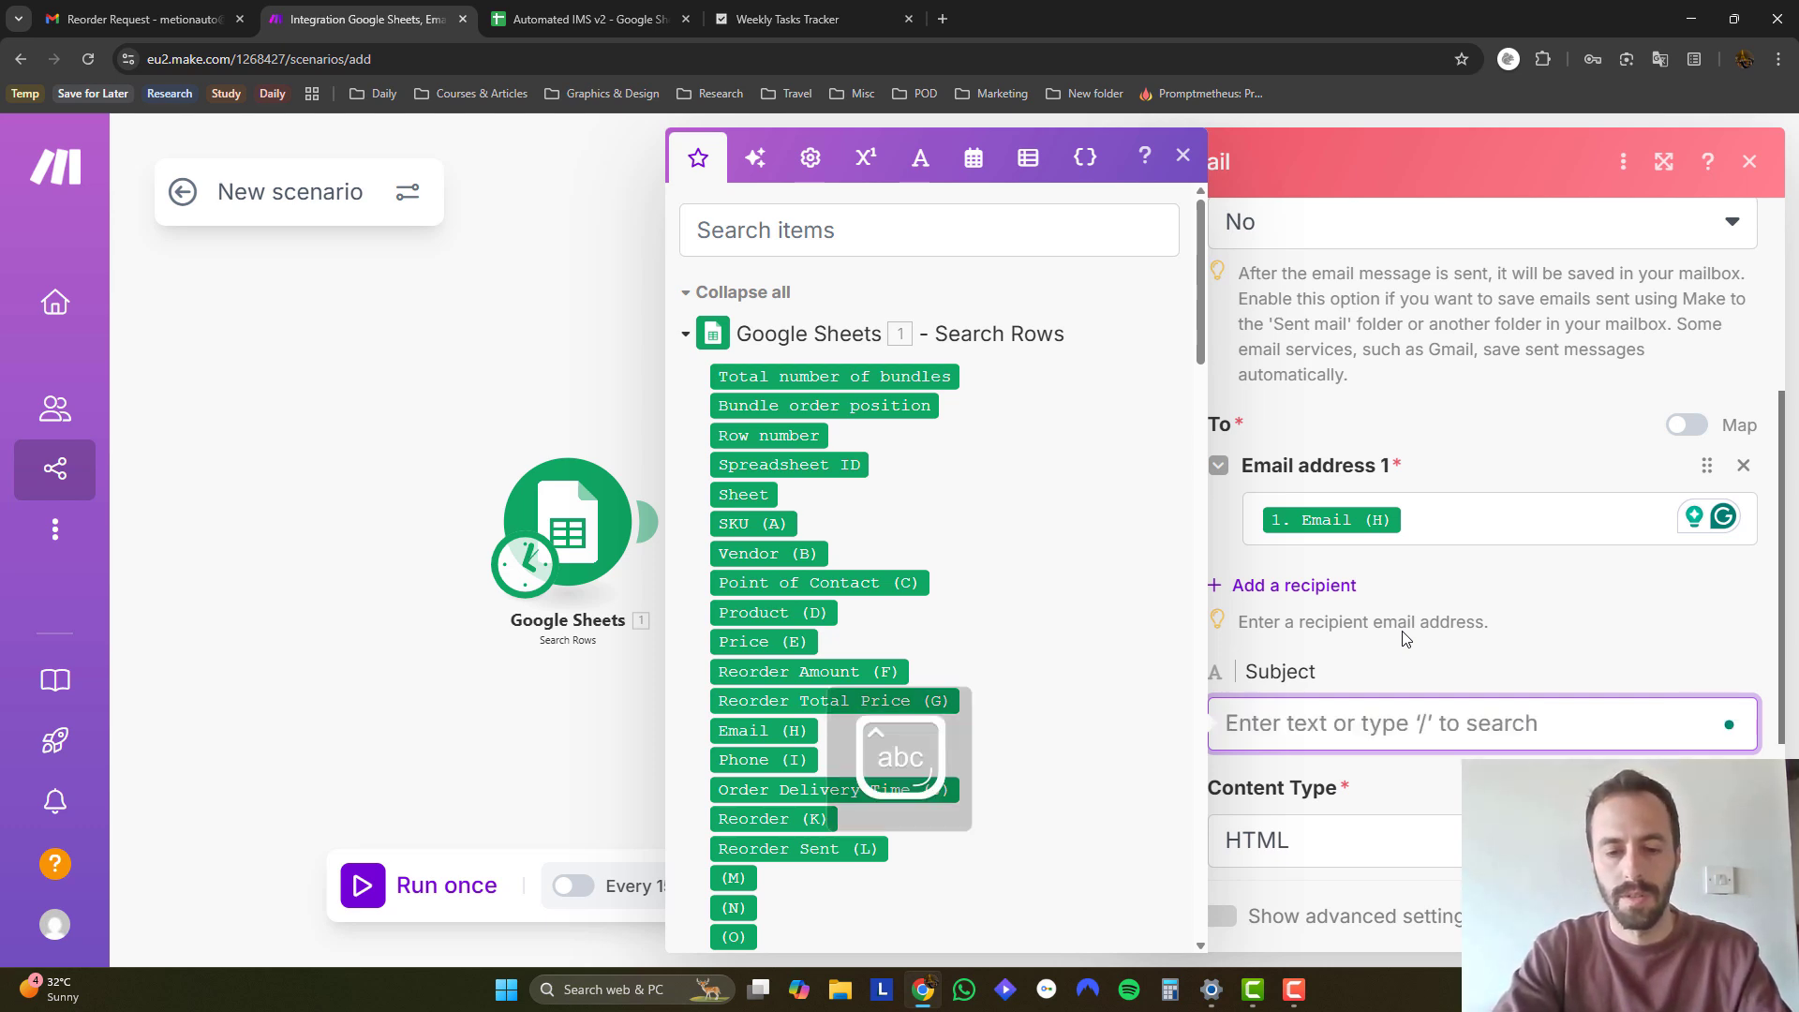
text(Re)
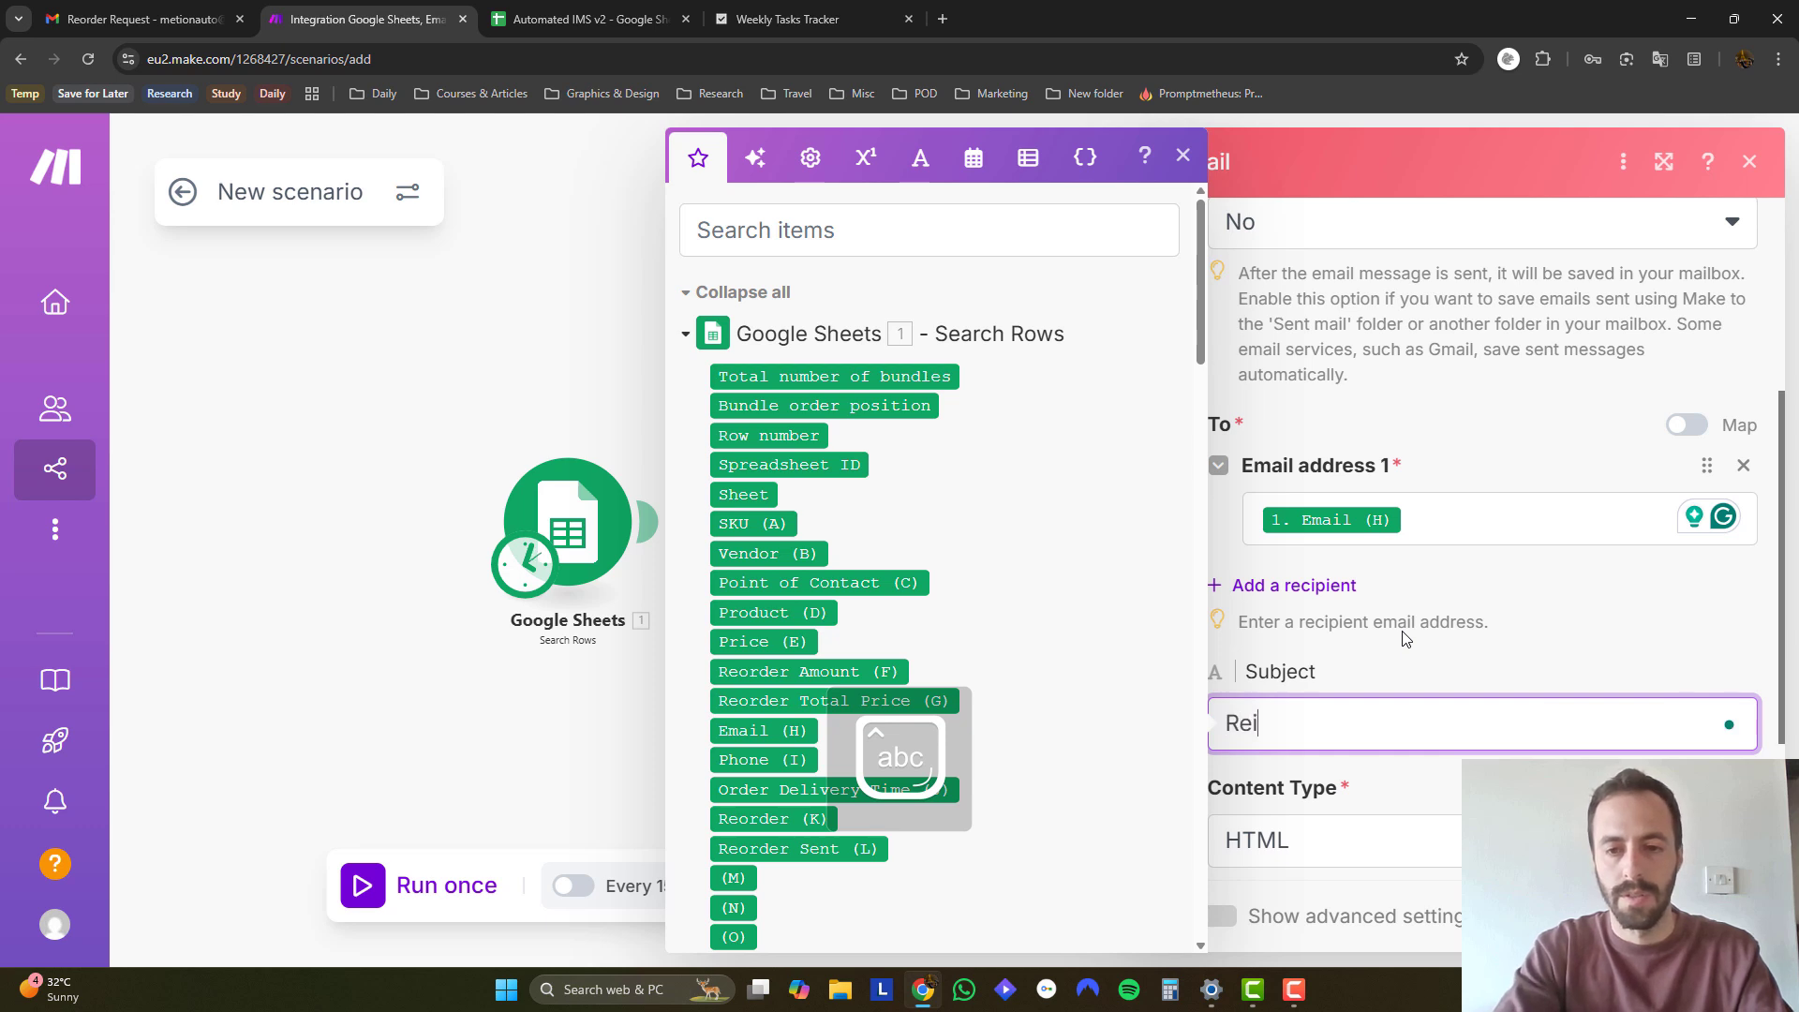
text(order Request)
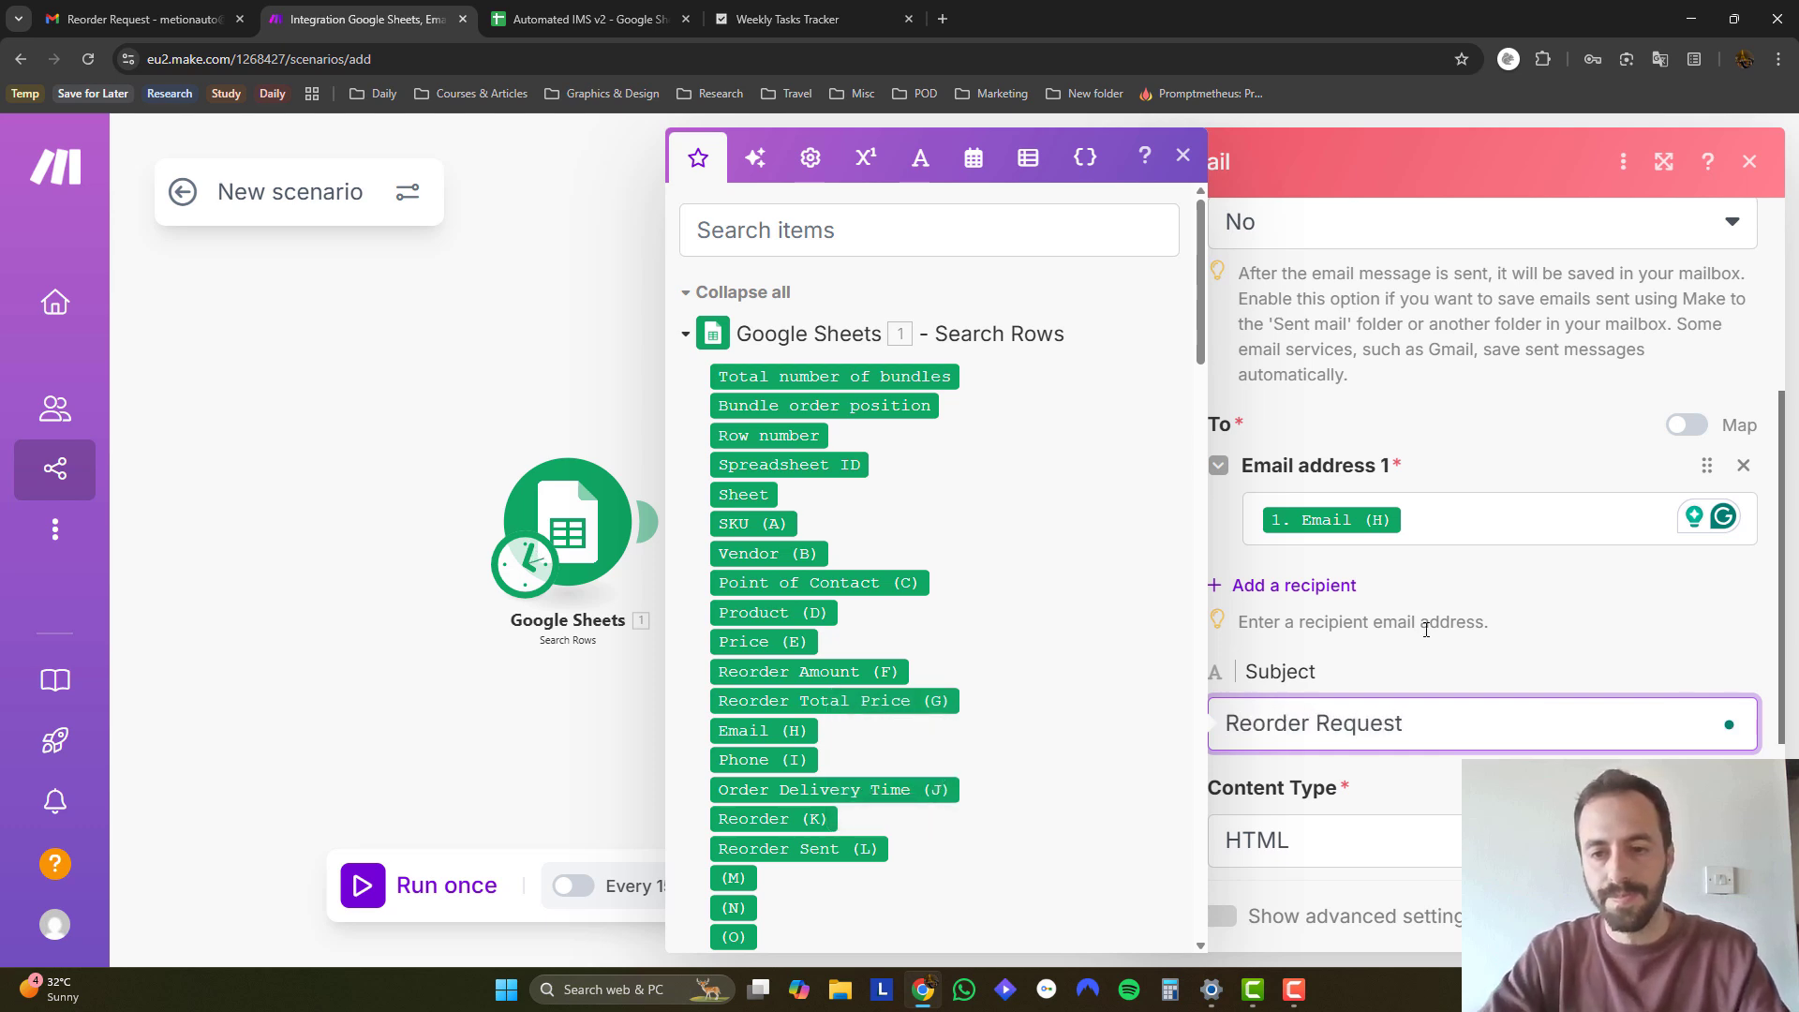
click(1426, 629)
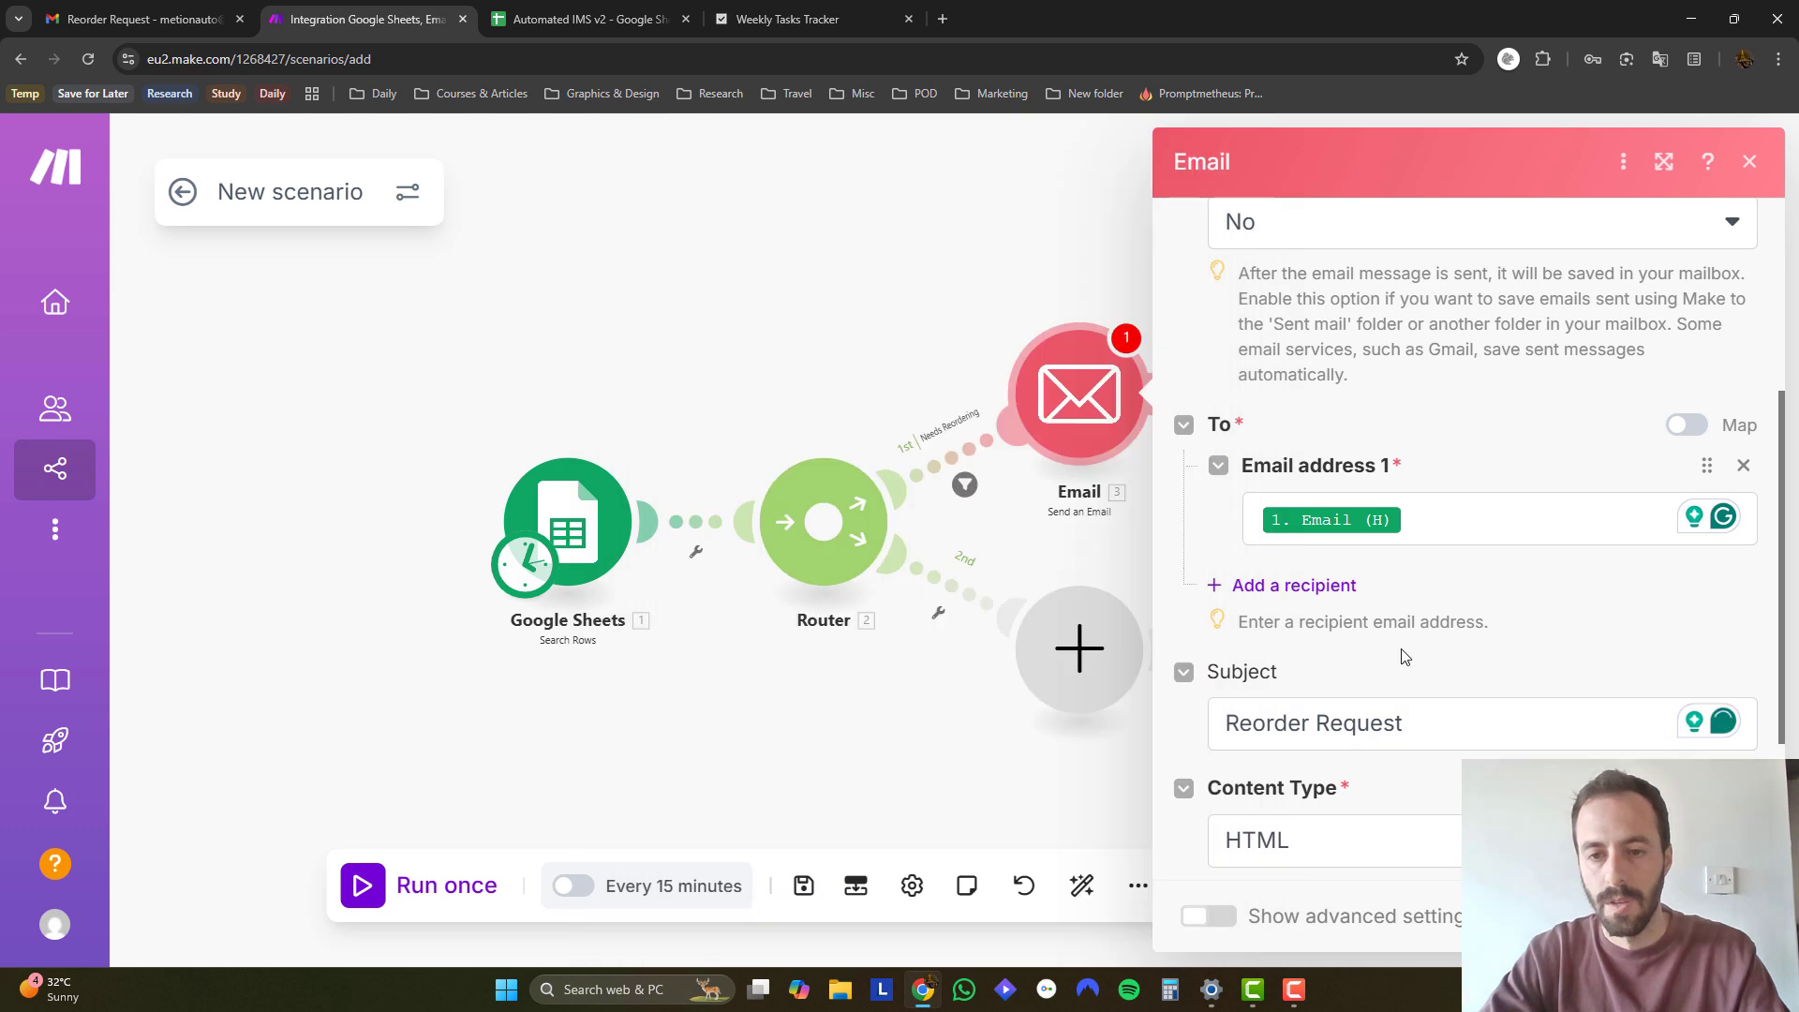
Change the email's content type to Plaintext.
scroll(1324, 614, down, 3)
click(1326, 597)
click(1301, 676)
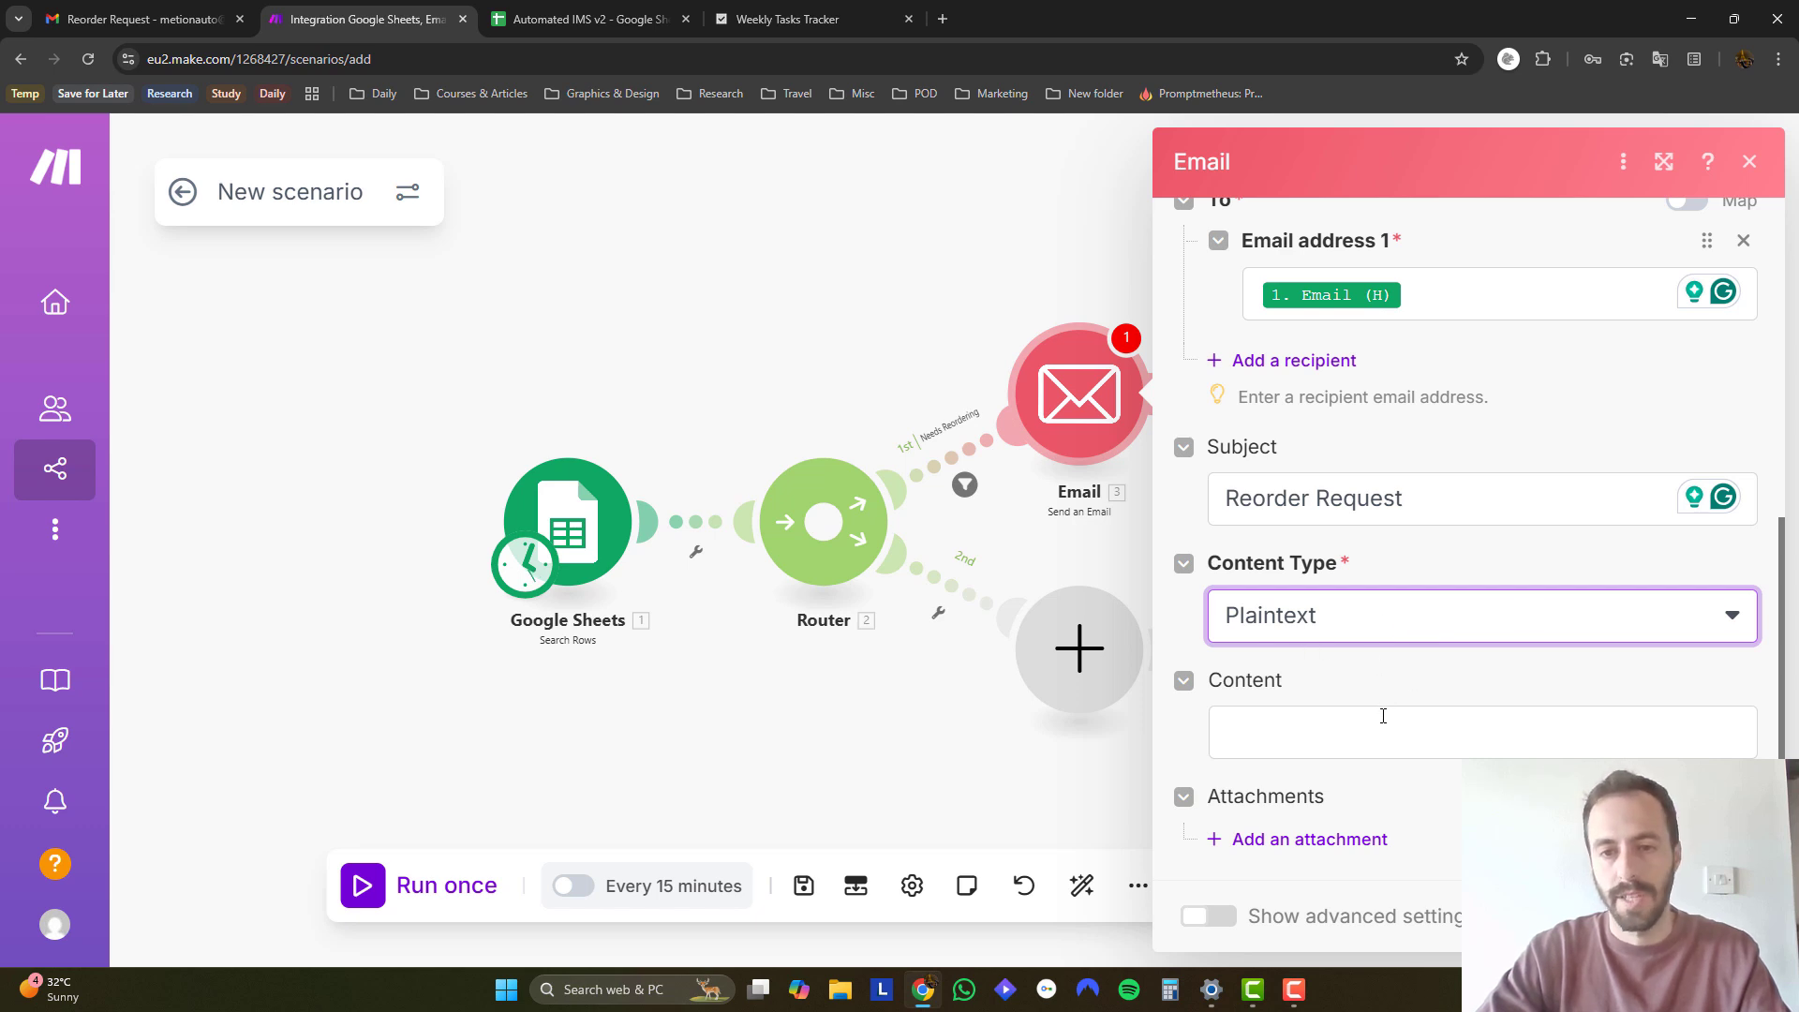
Begin the email content with the greeting "Hi", the mapped Point of Contact (C) value and a comma.
click(1336, 721)
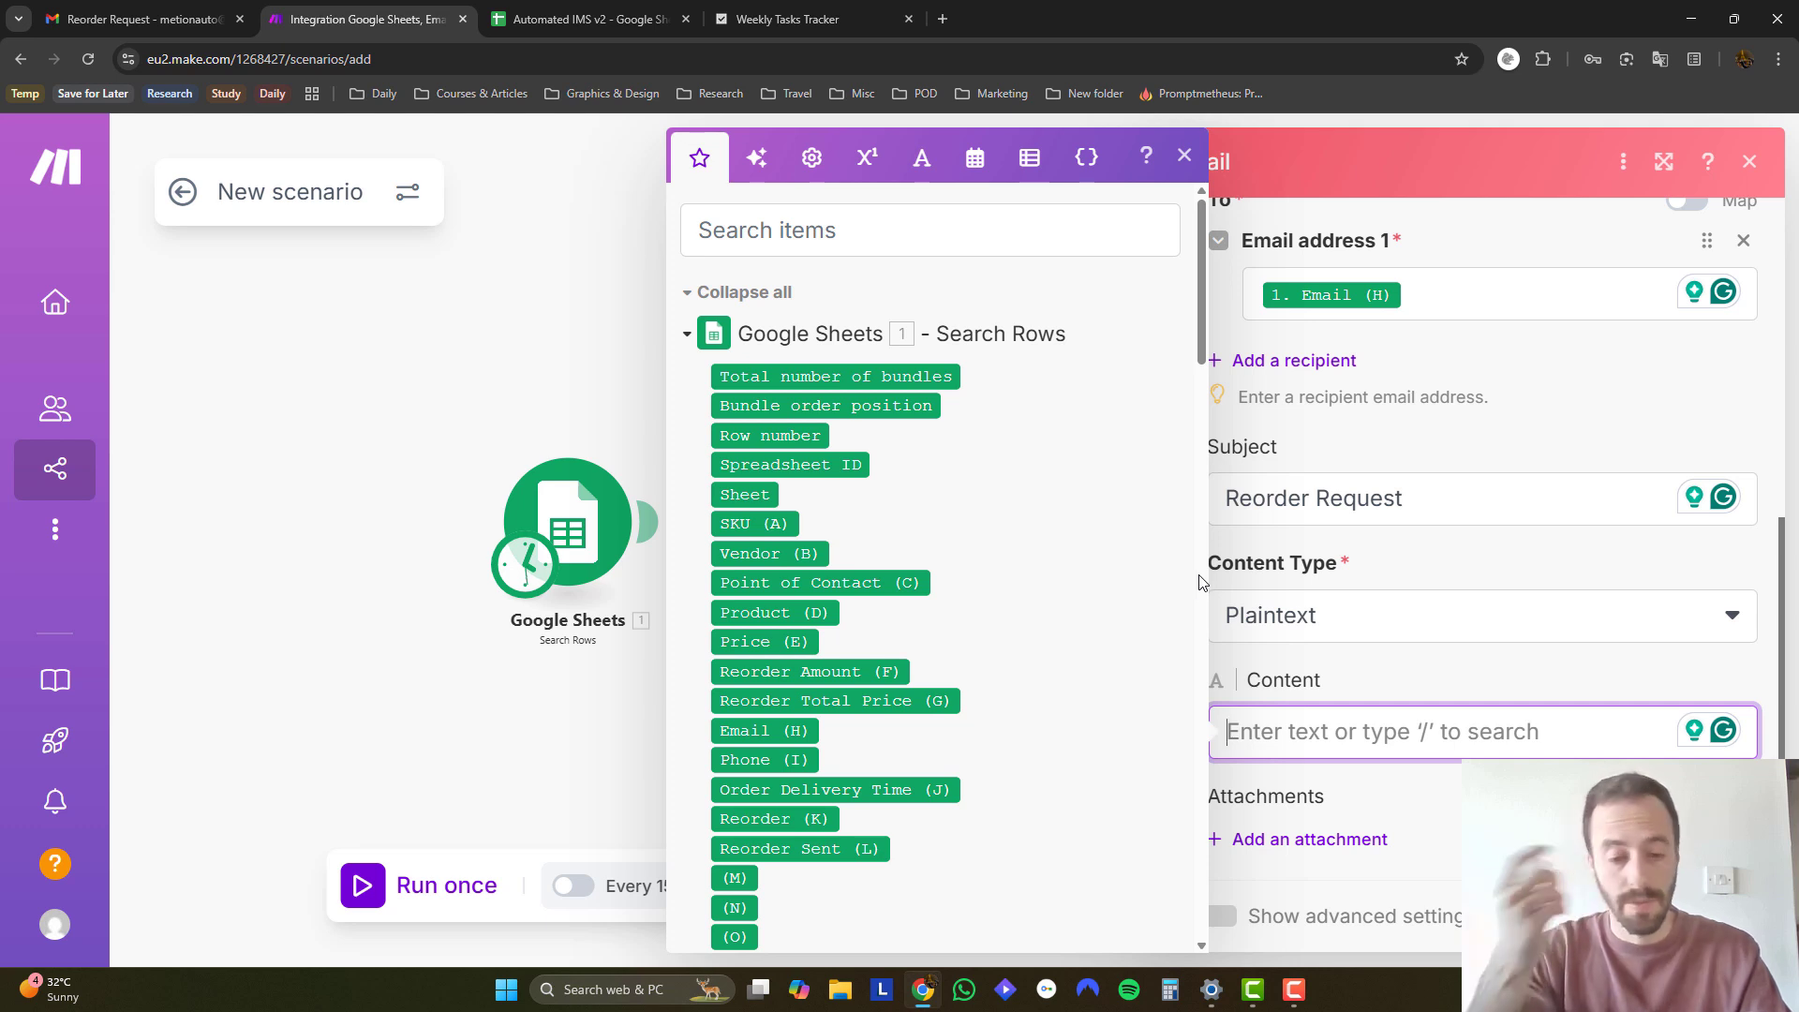
text(Hi)
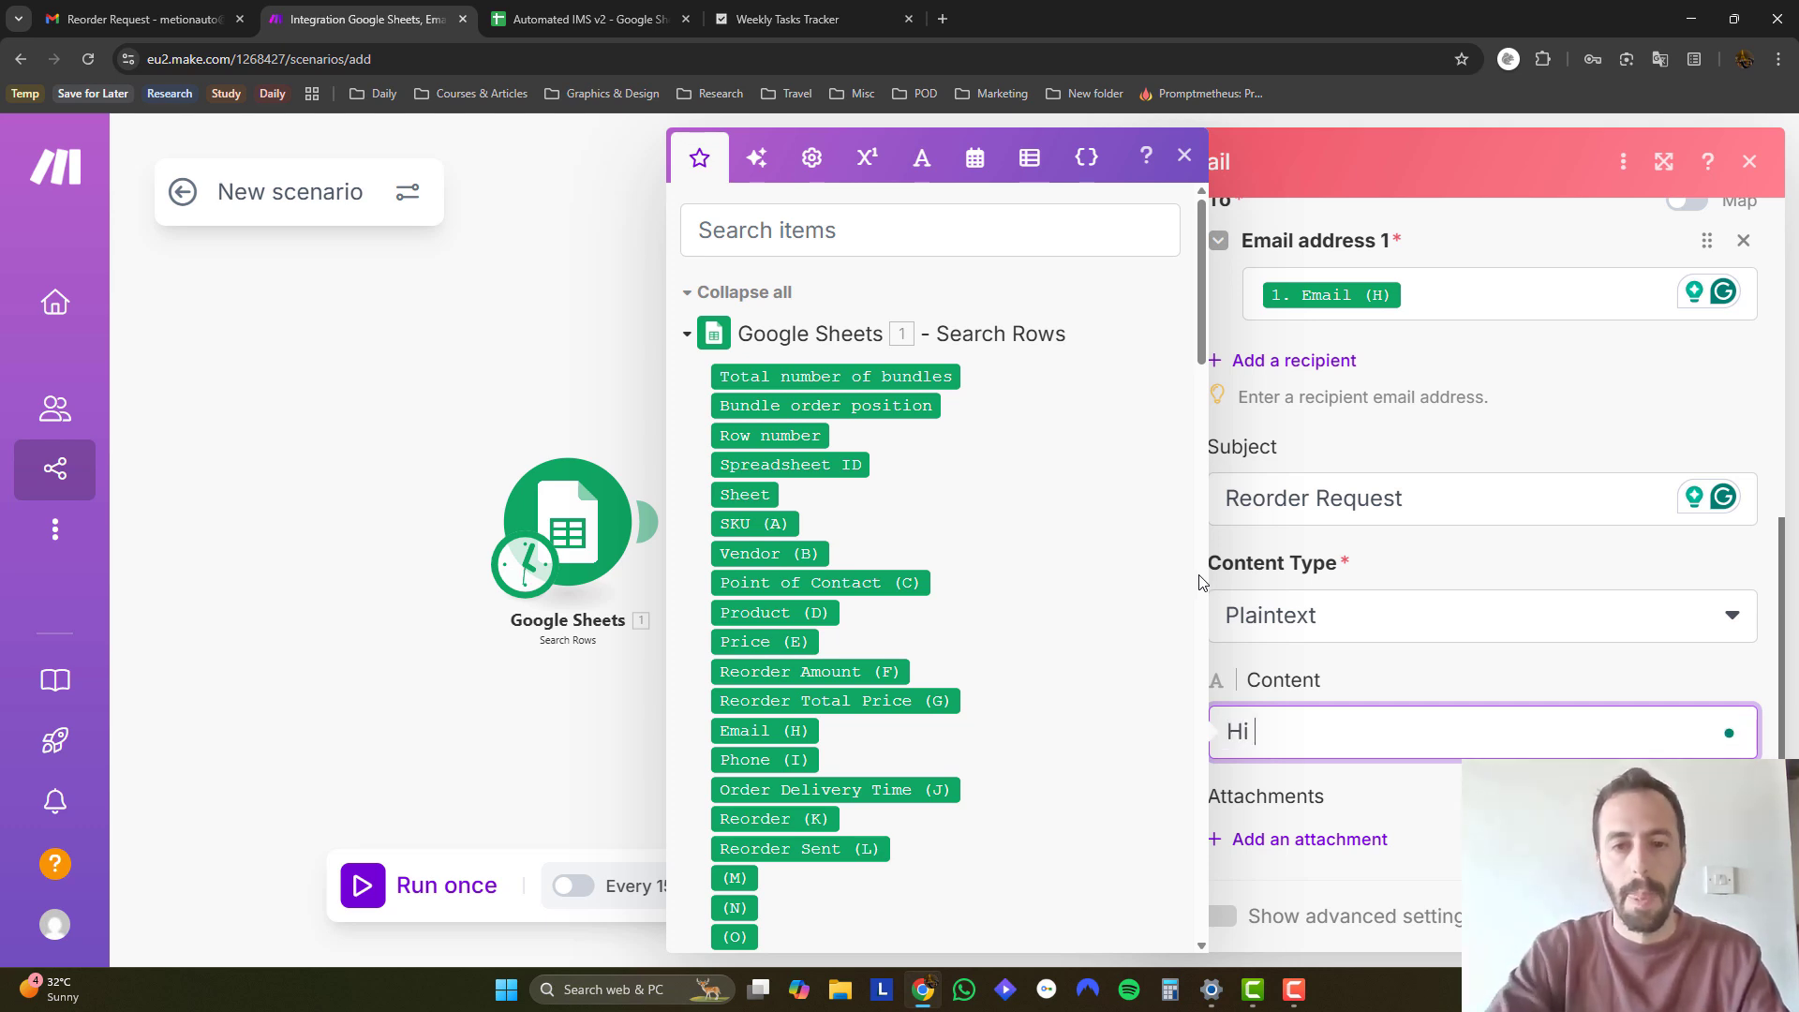
scroll(853, 583, down, 2)
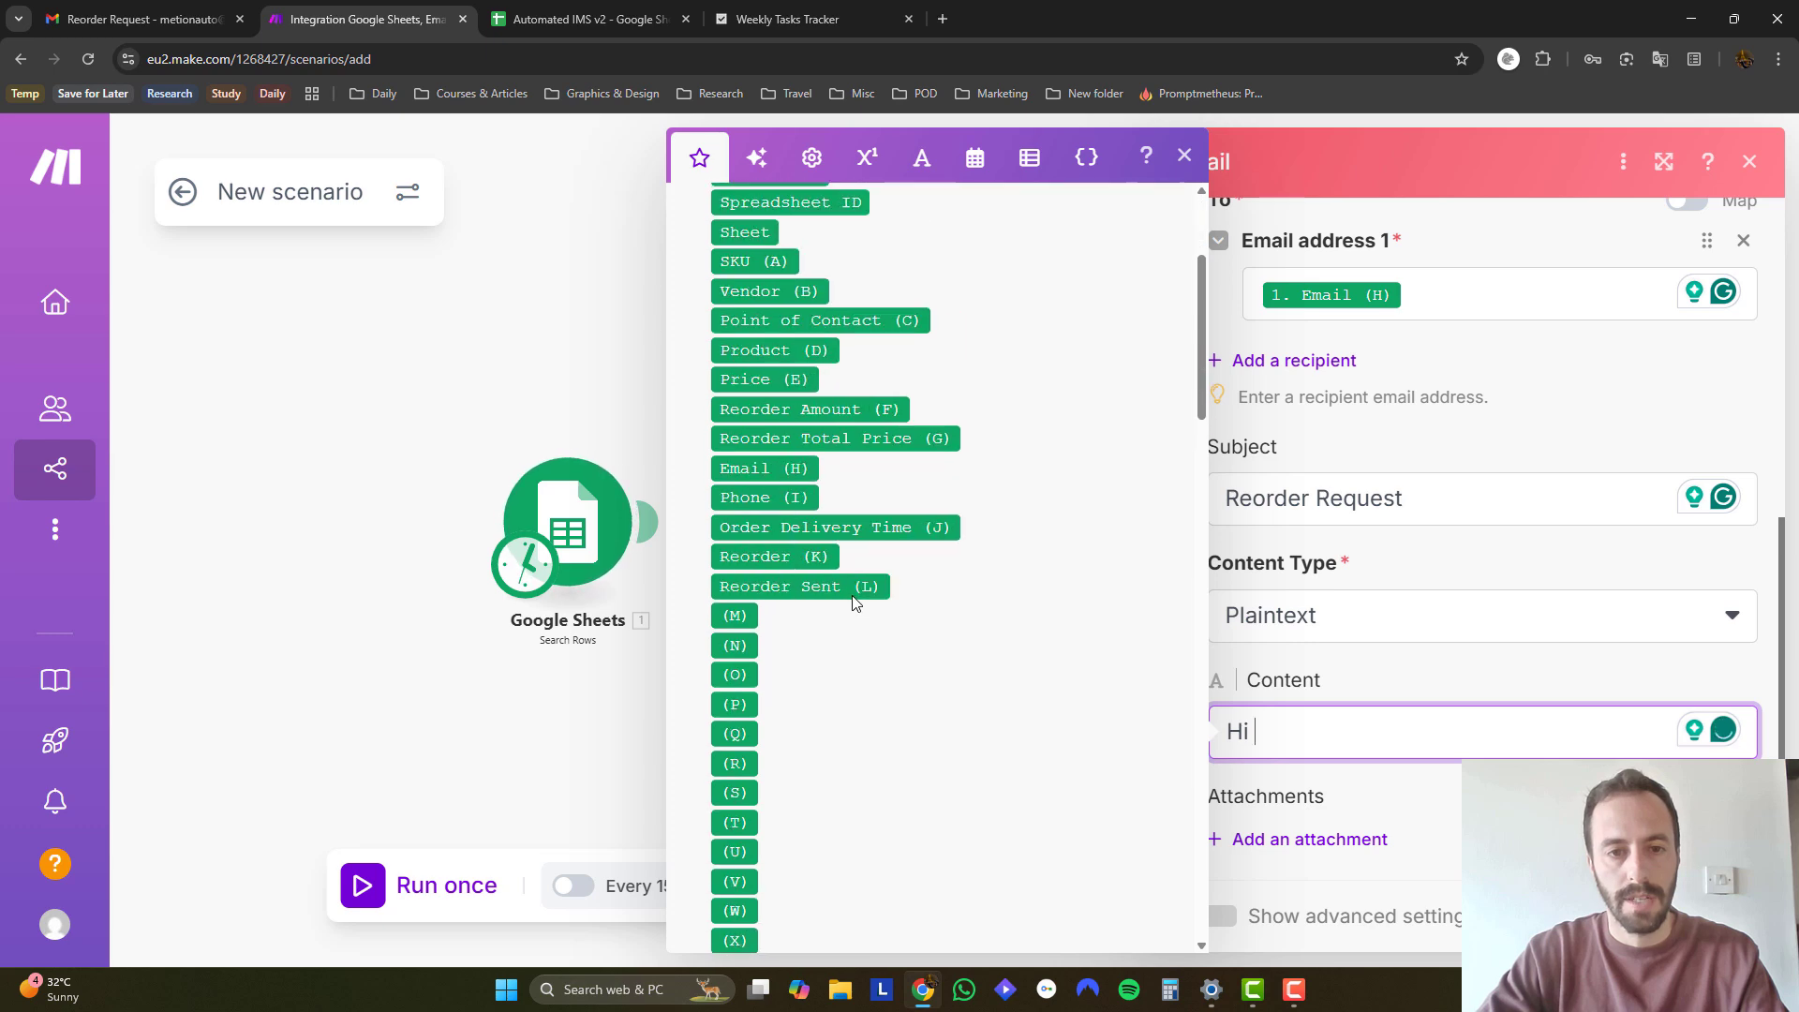
scroll(815, 525, up, 1)
click(778, 488)
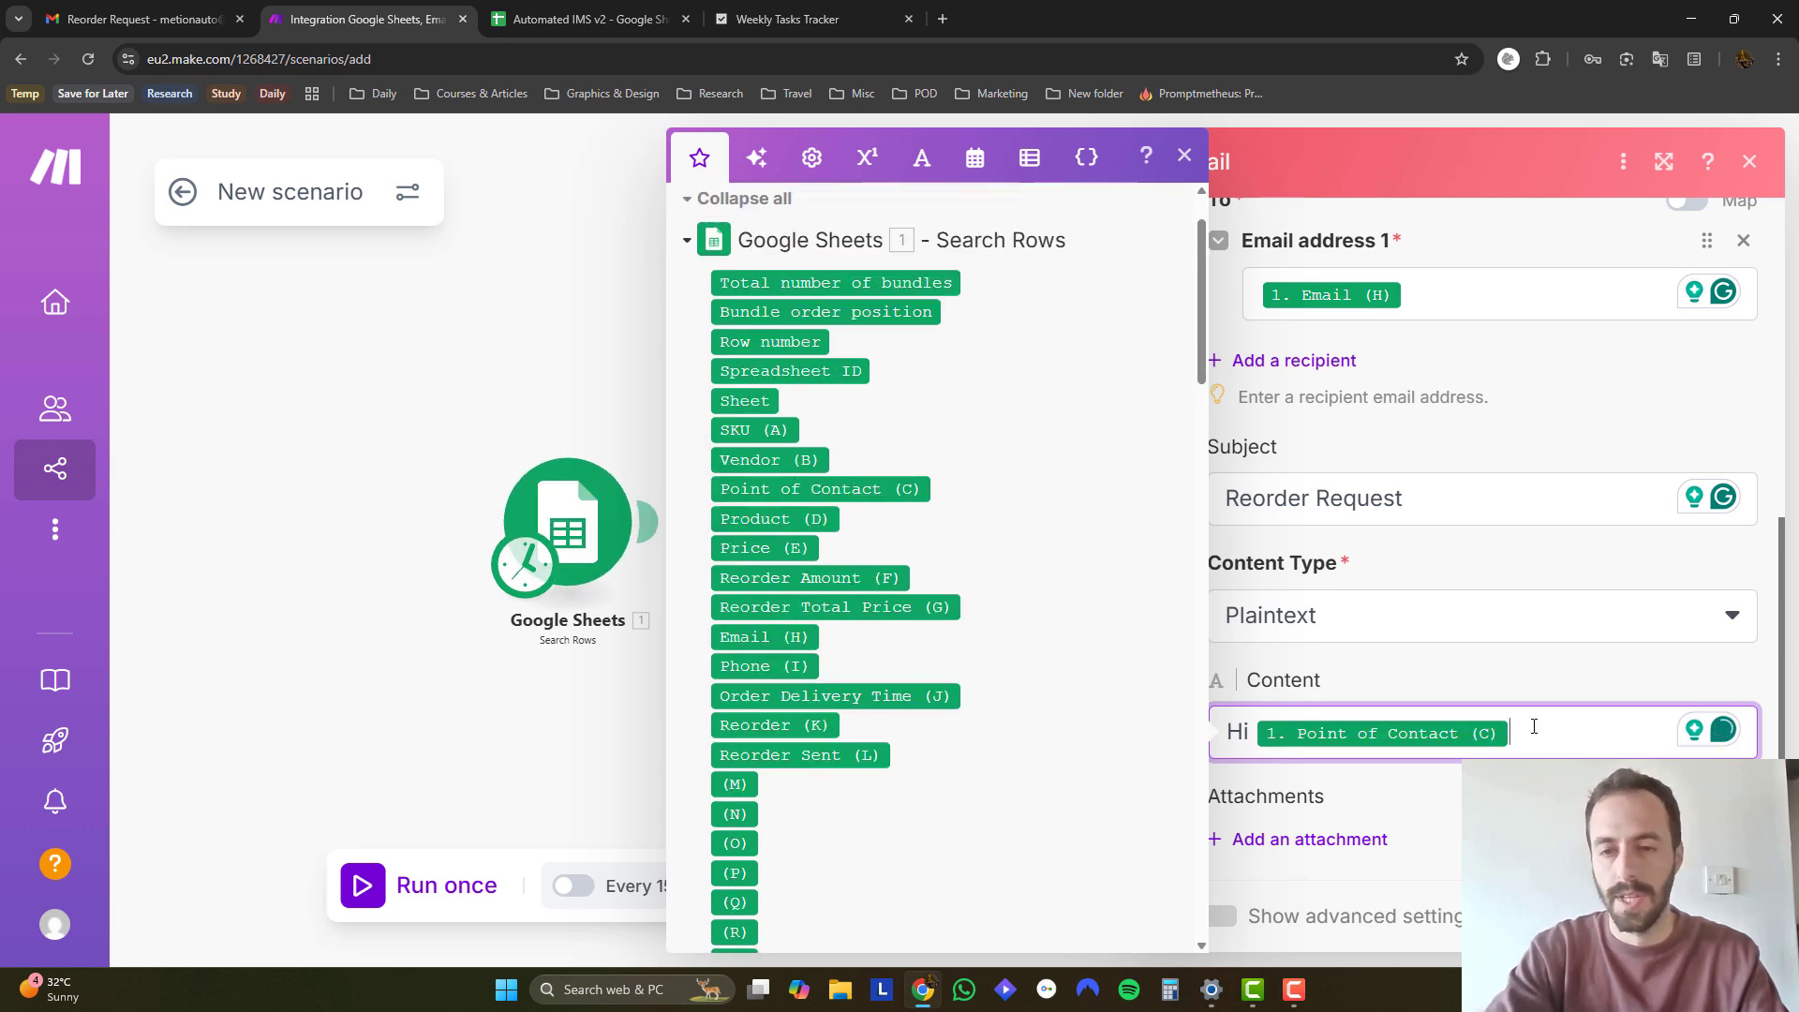
text(,)
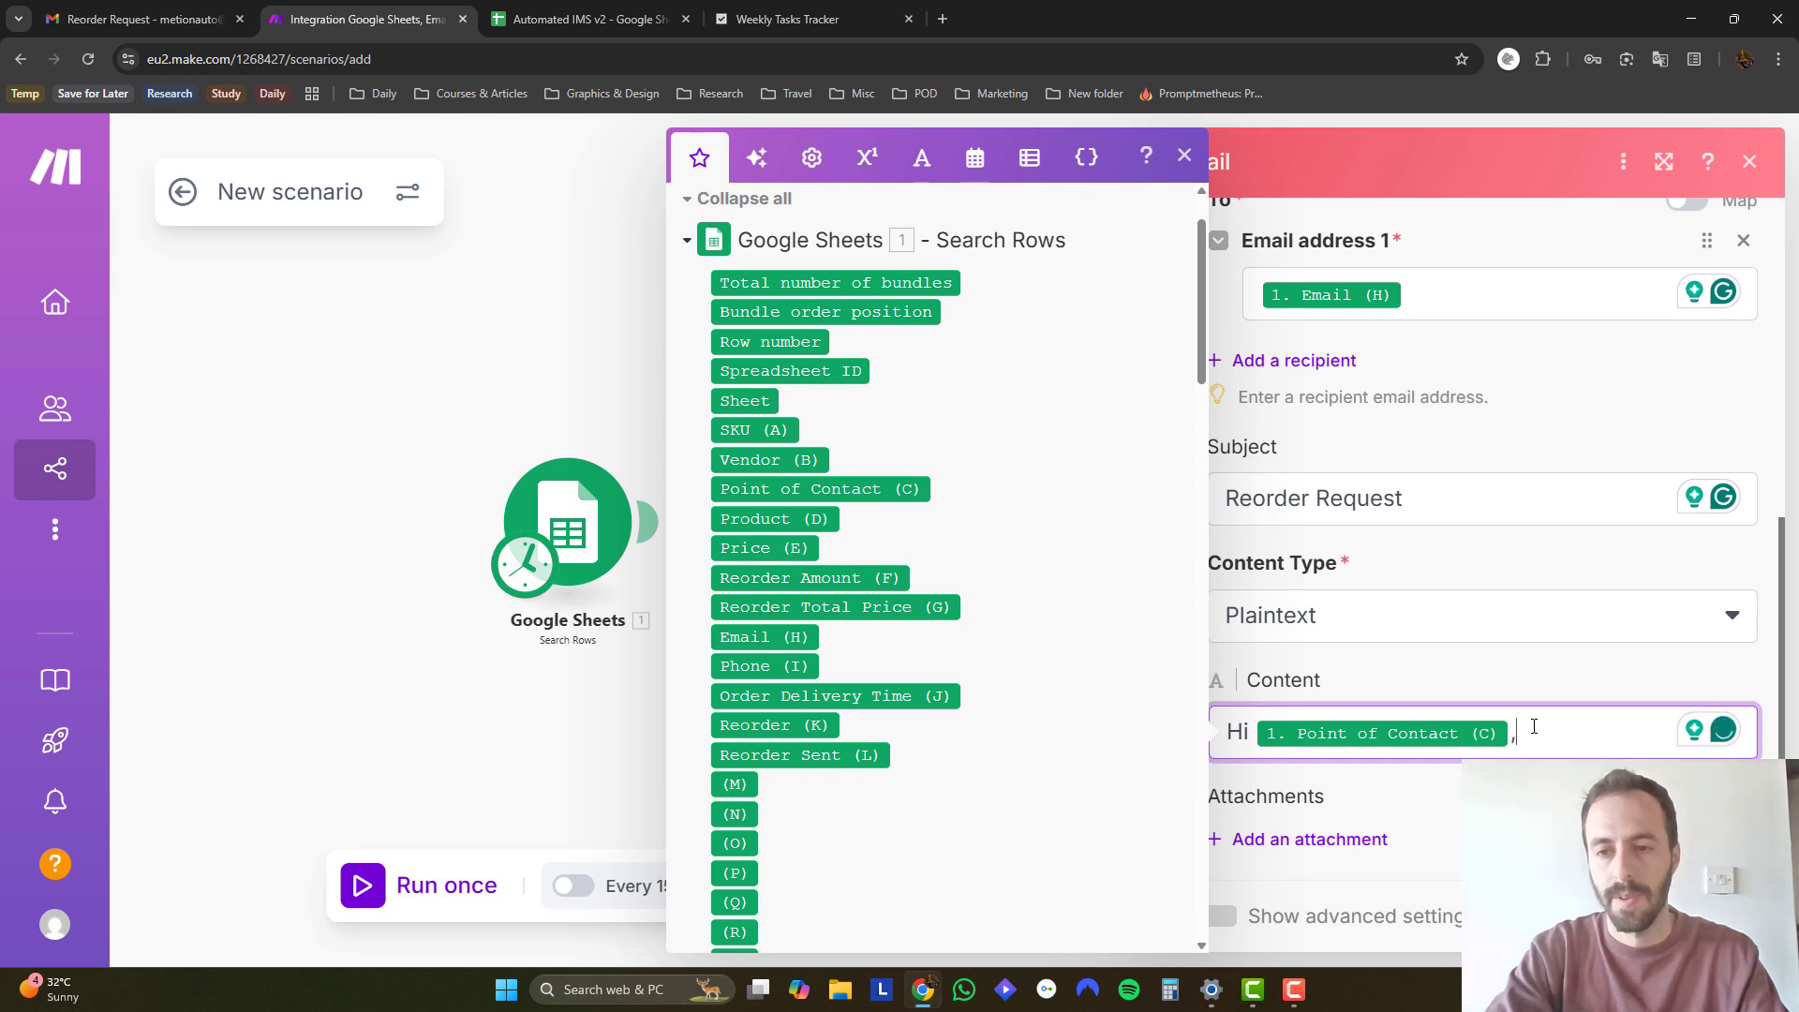
Write "Hope this email finds you well" below the greeting and, after a blank line, "We would like to reorder the following item:".
key(Return)
text(Hop)
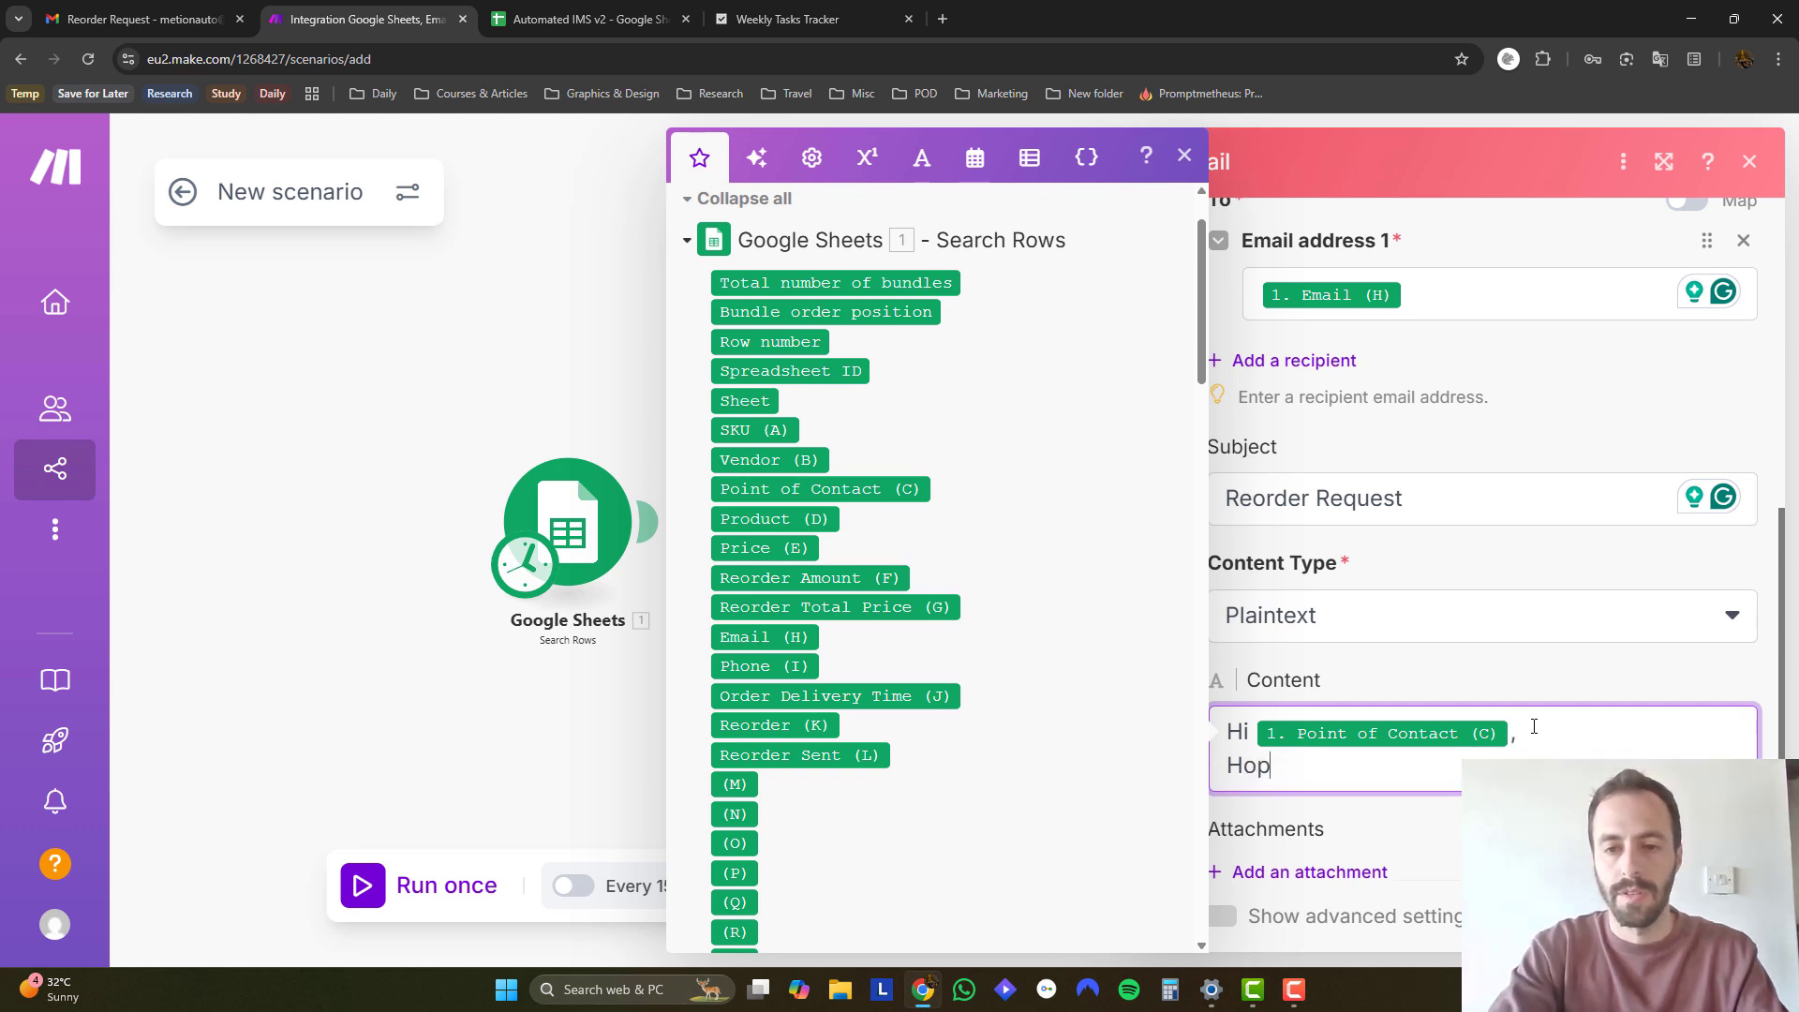
text(e this email )
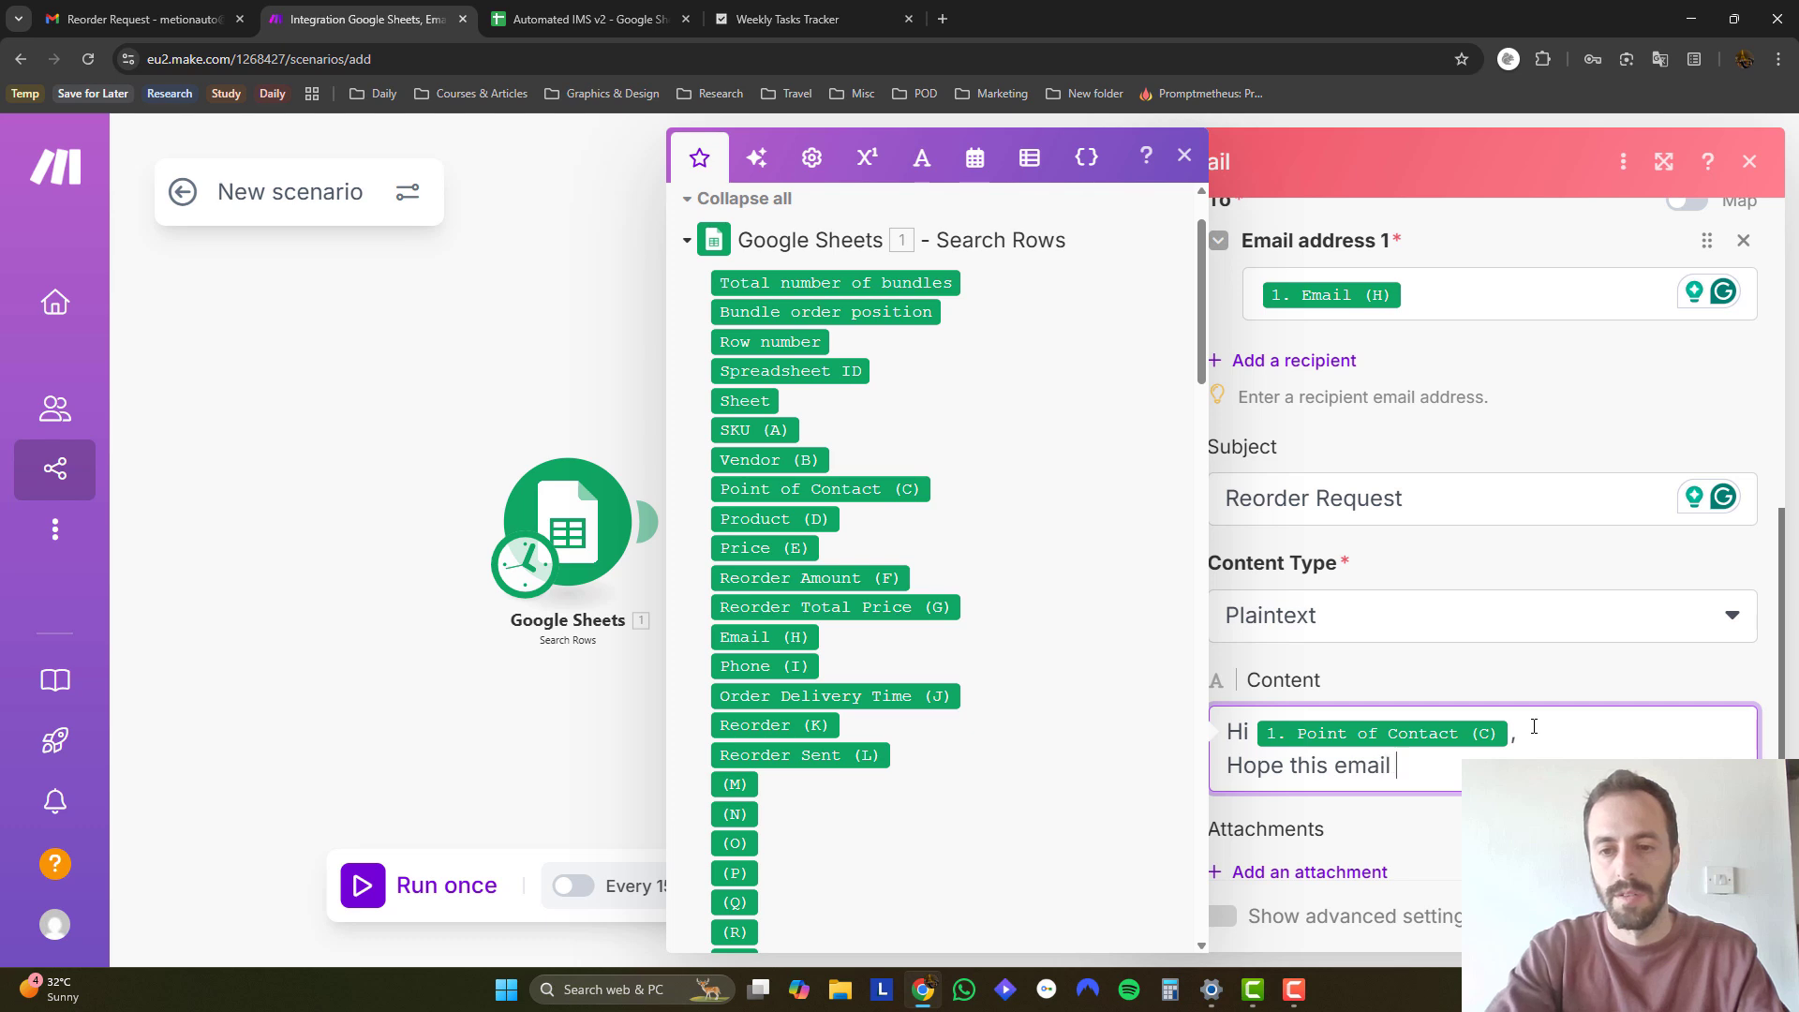
text(find)
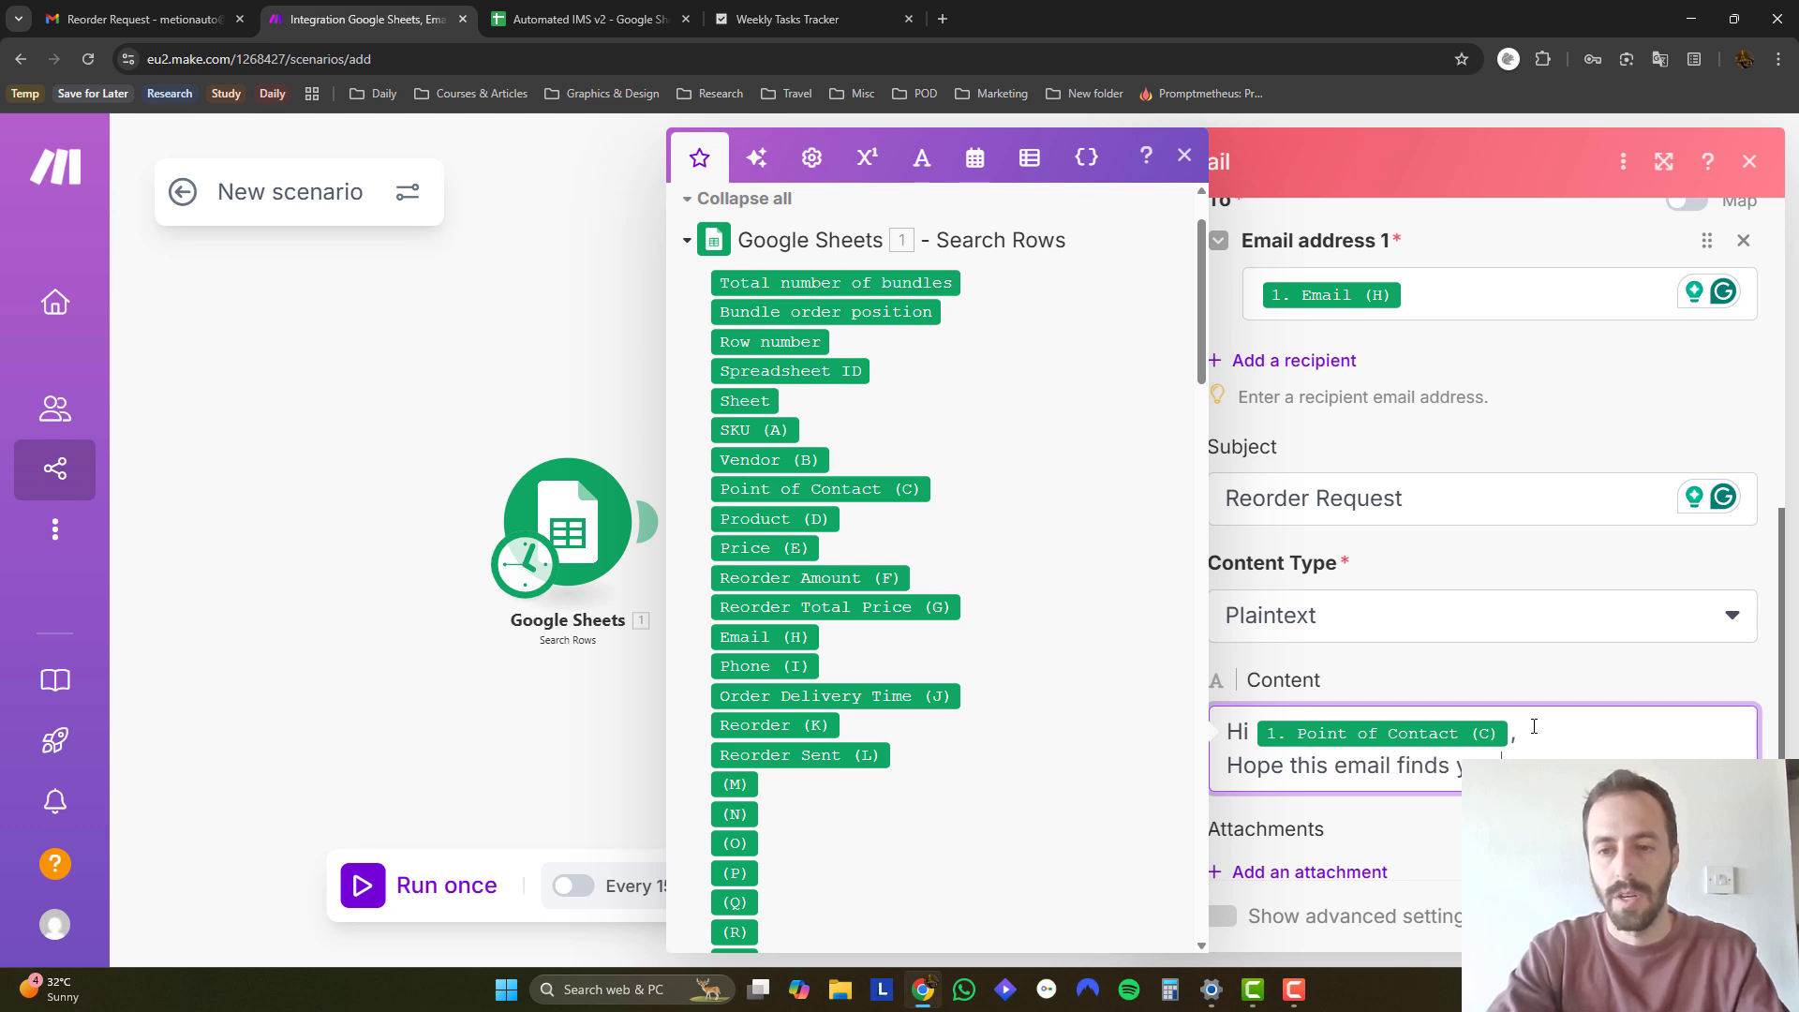
key(Return)
key(Return)
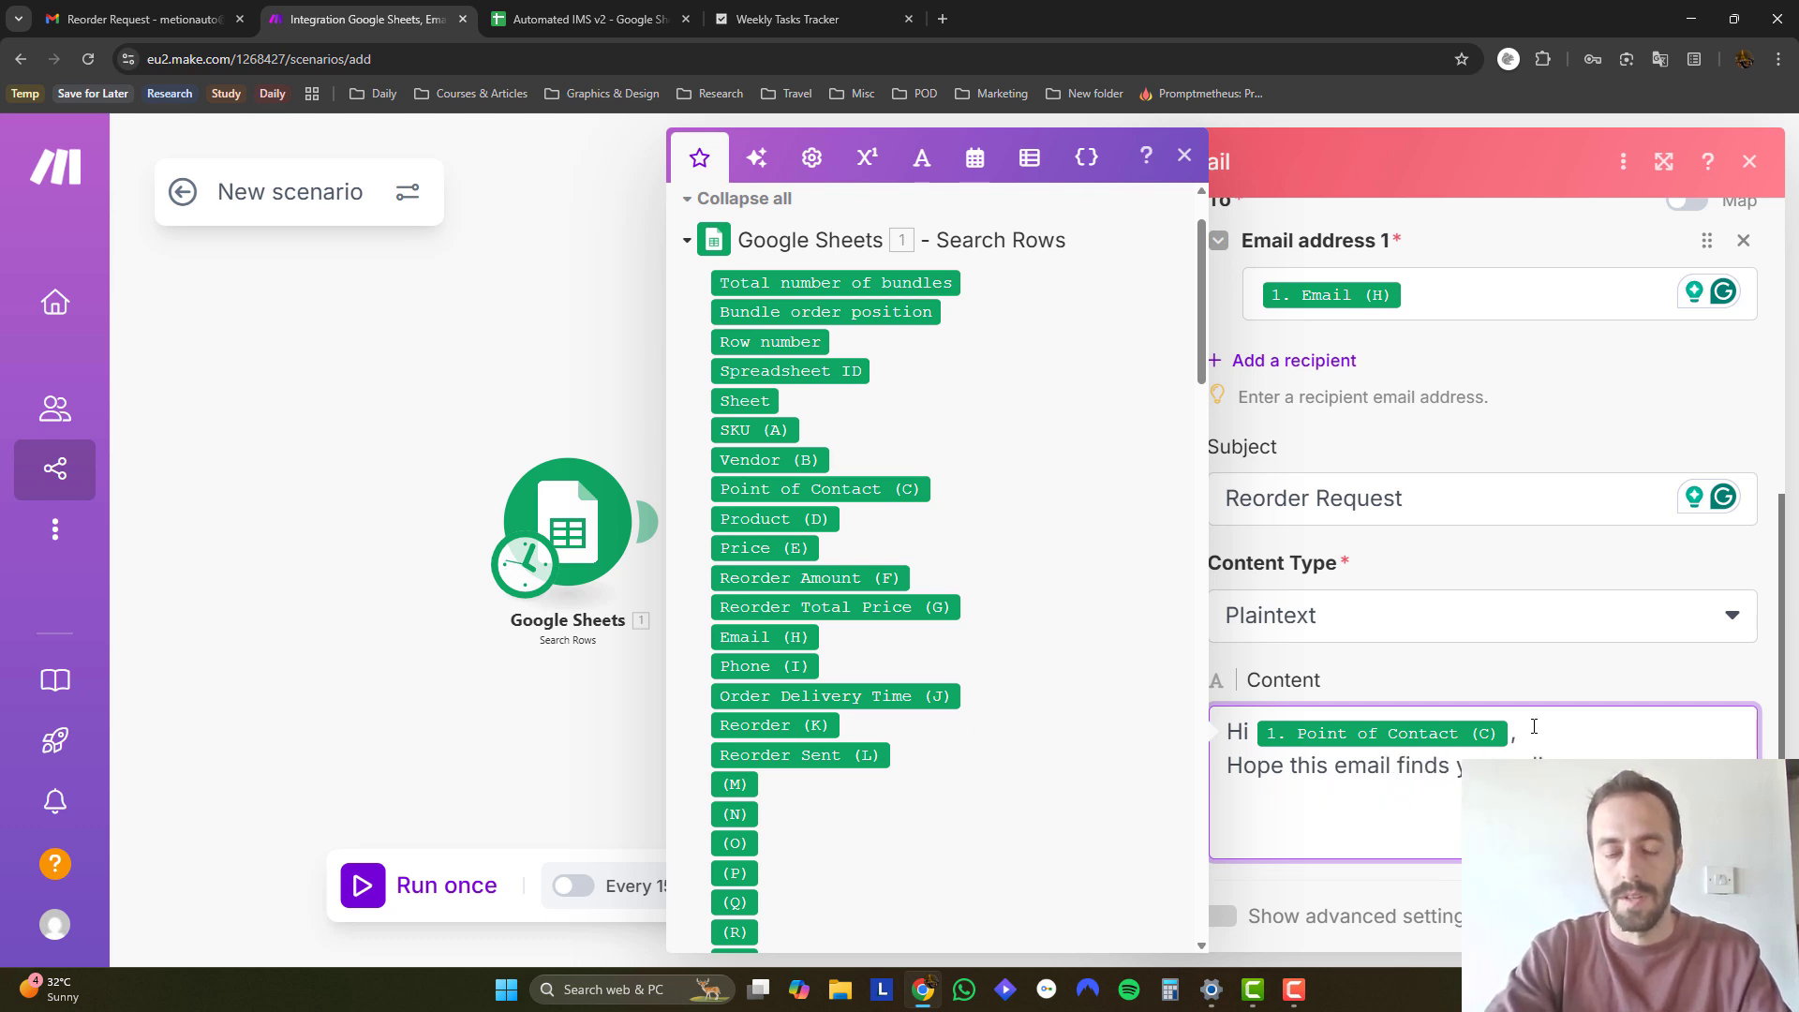
text(We would like to reord)
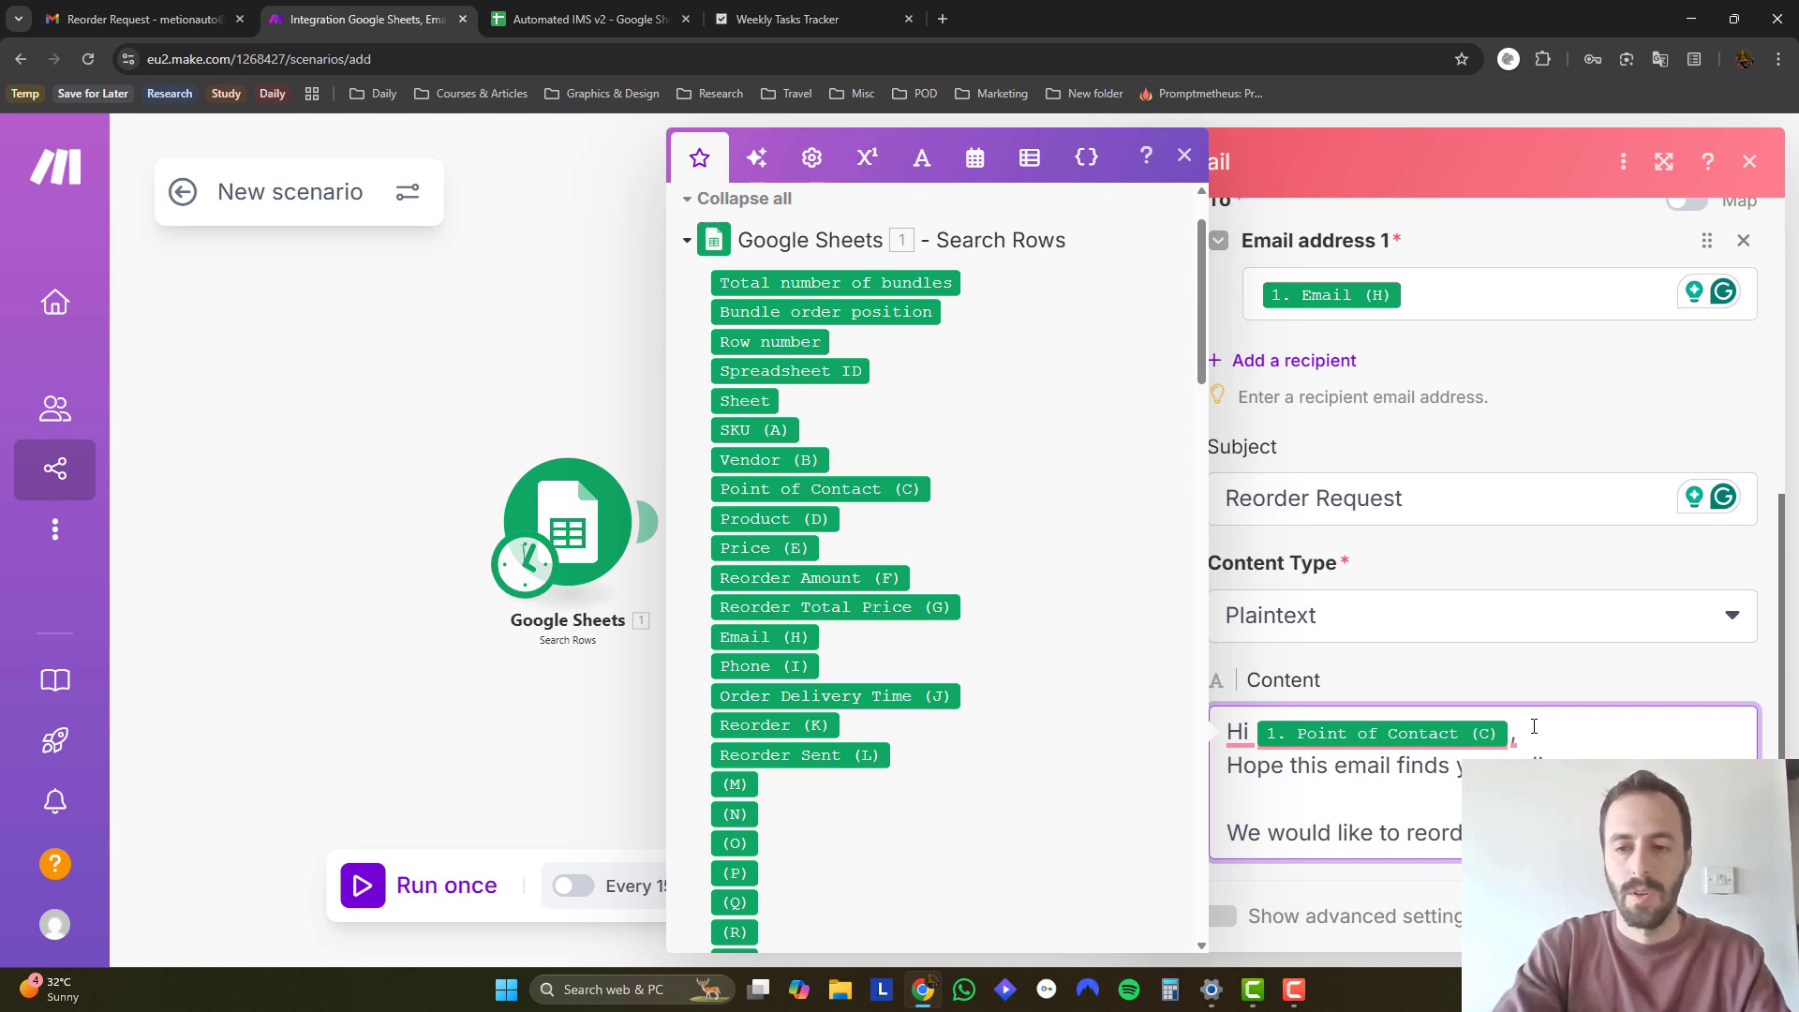
Add the lines "- Product:" mapped to Product (D) and "- SKU:" mapped to SKU (A) to the email content.
key(Return)
scroll(1405, 656, down, 2)
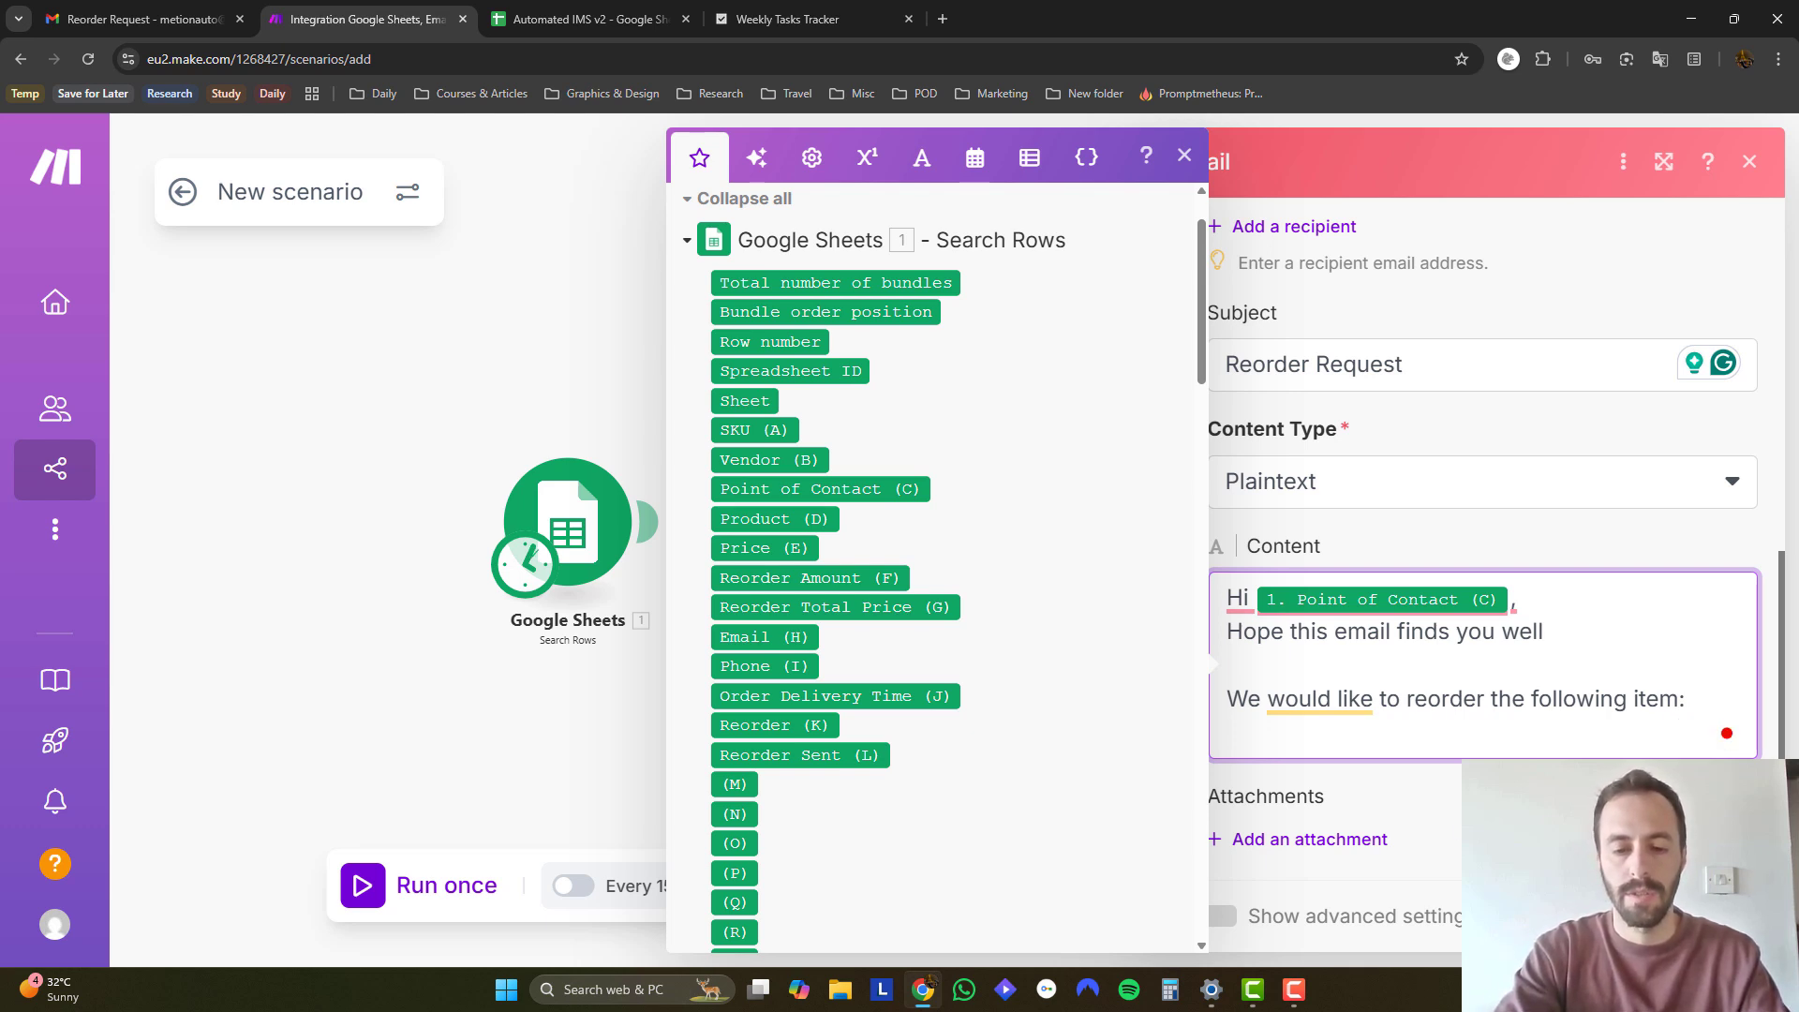
text(roduct:)
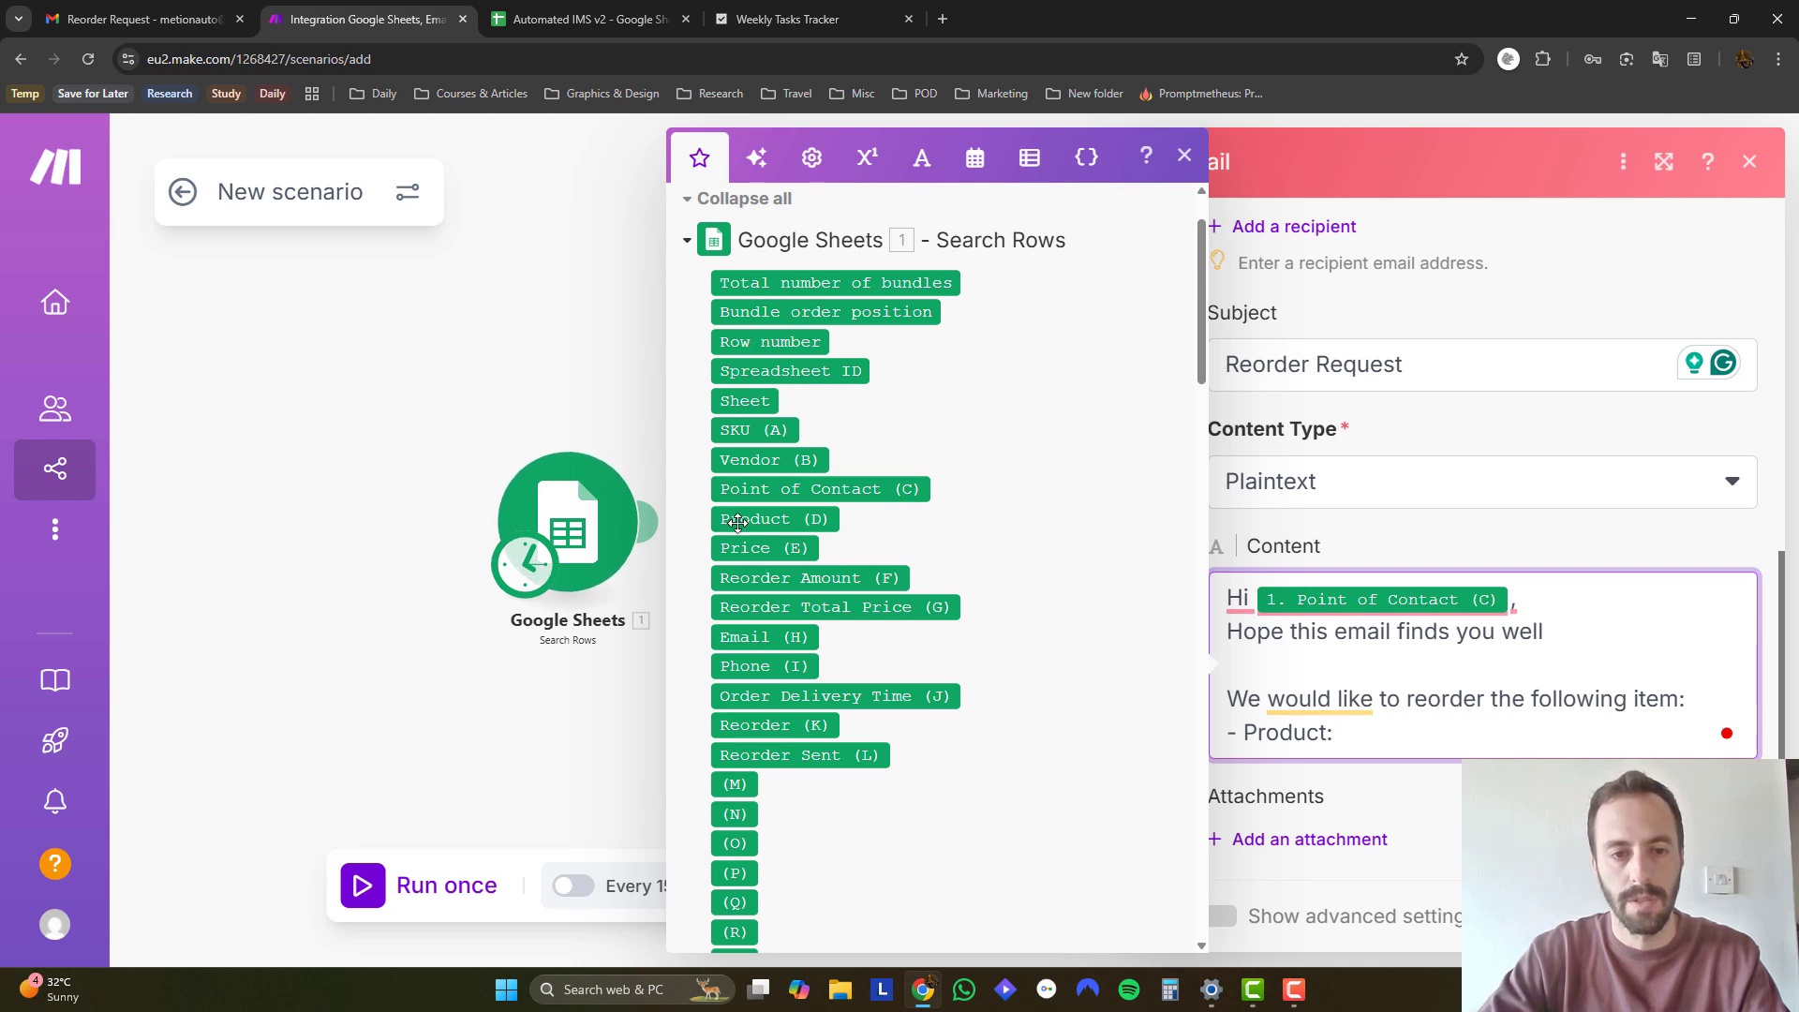
drag(745, 520, 1379, 737)
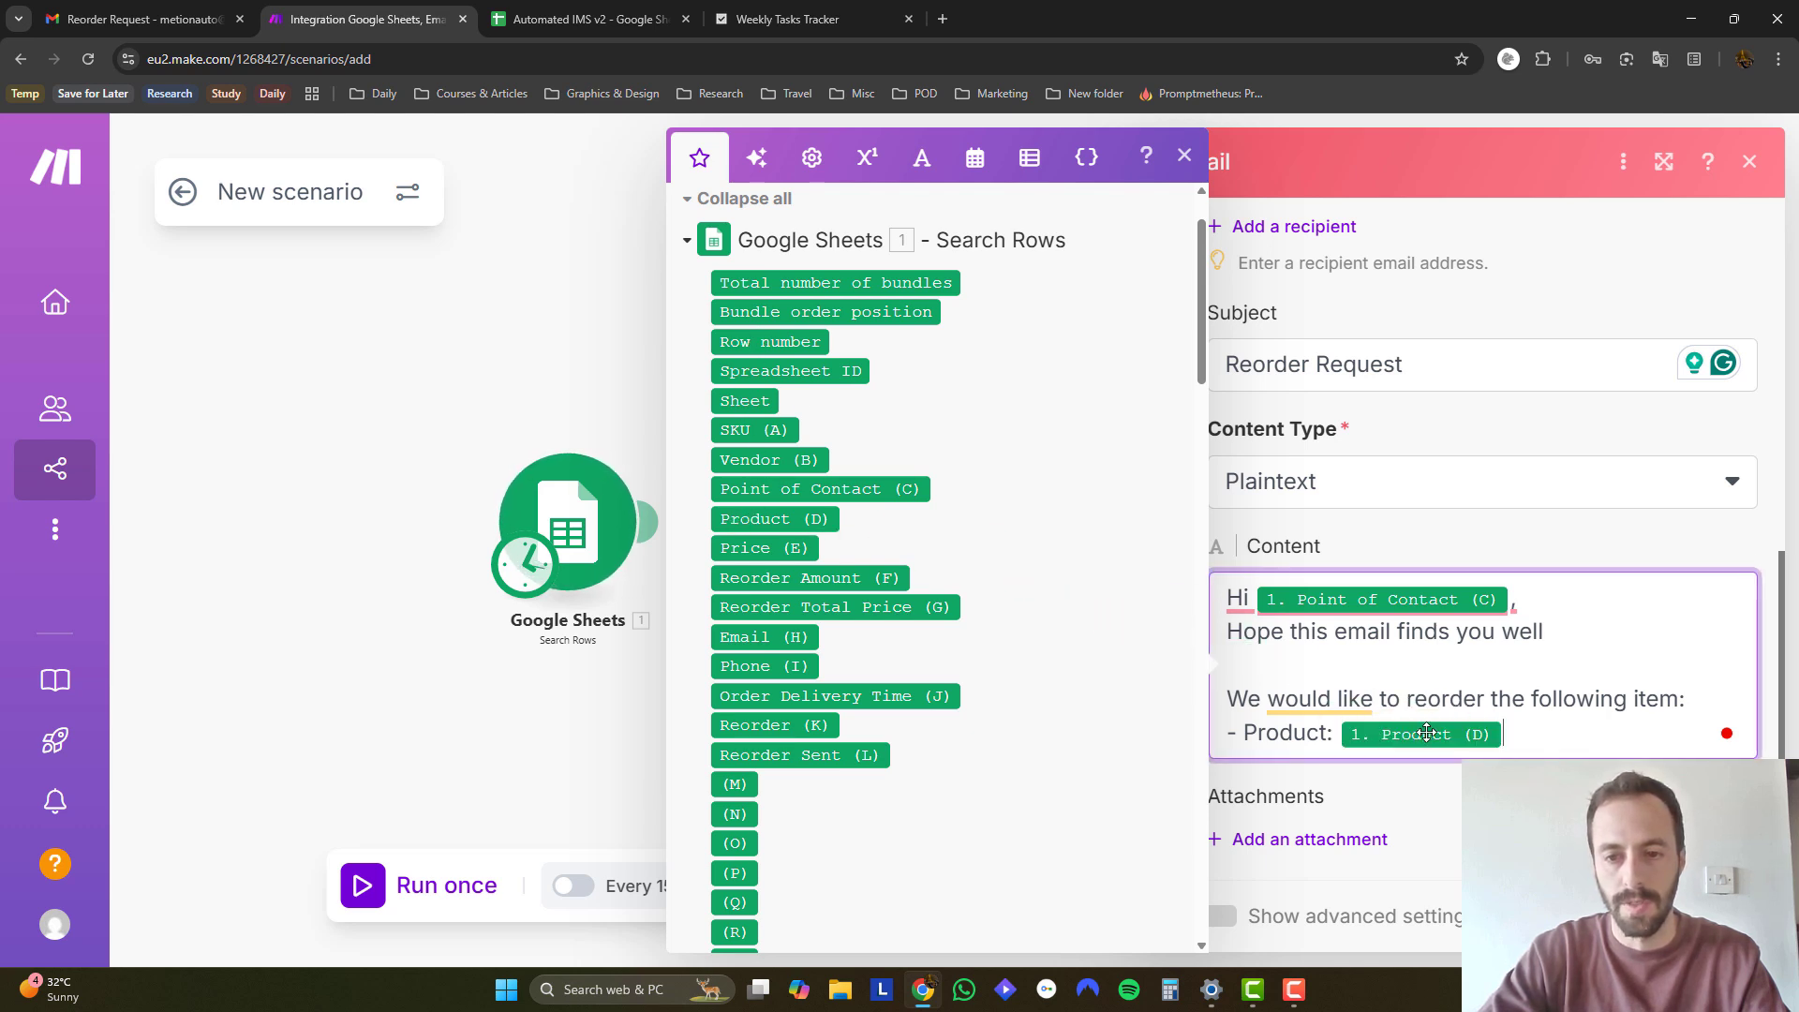
key(Return)
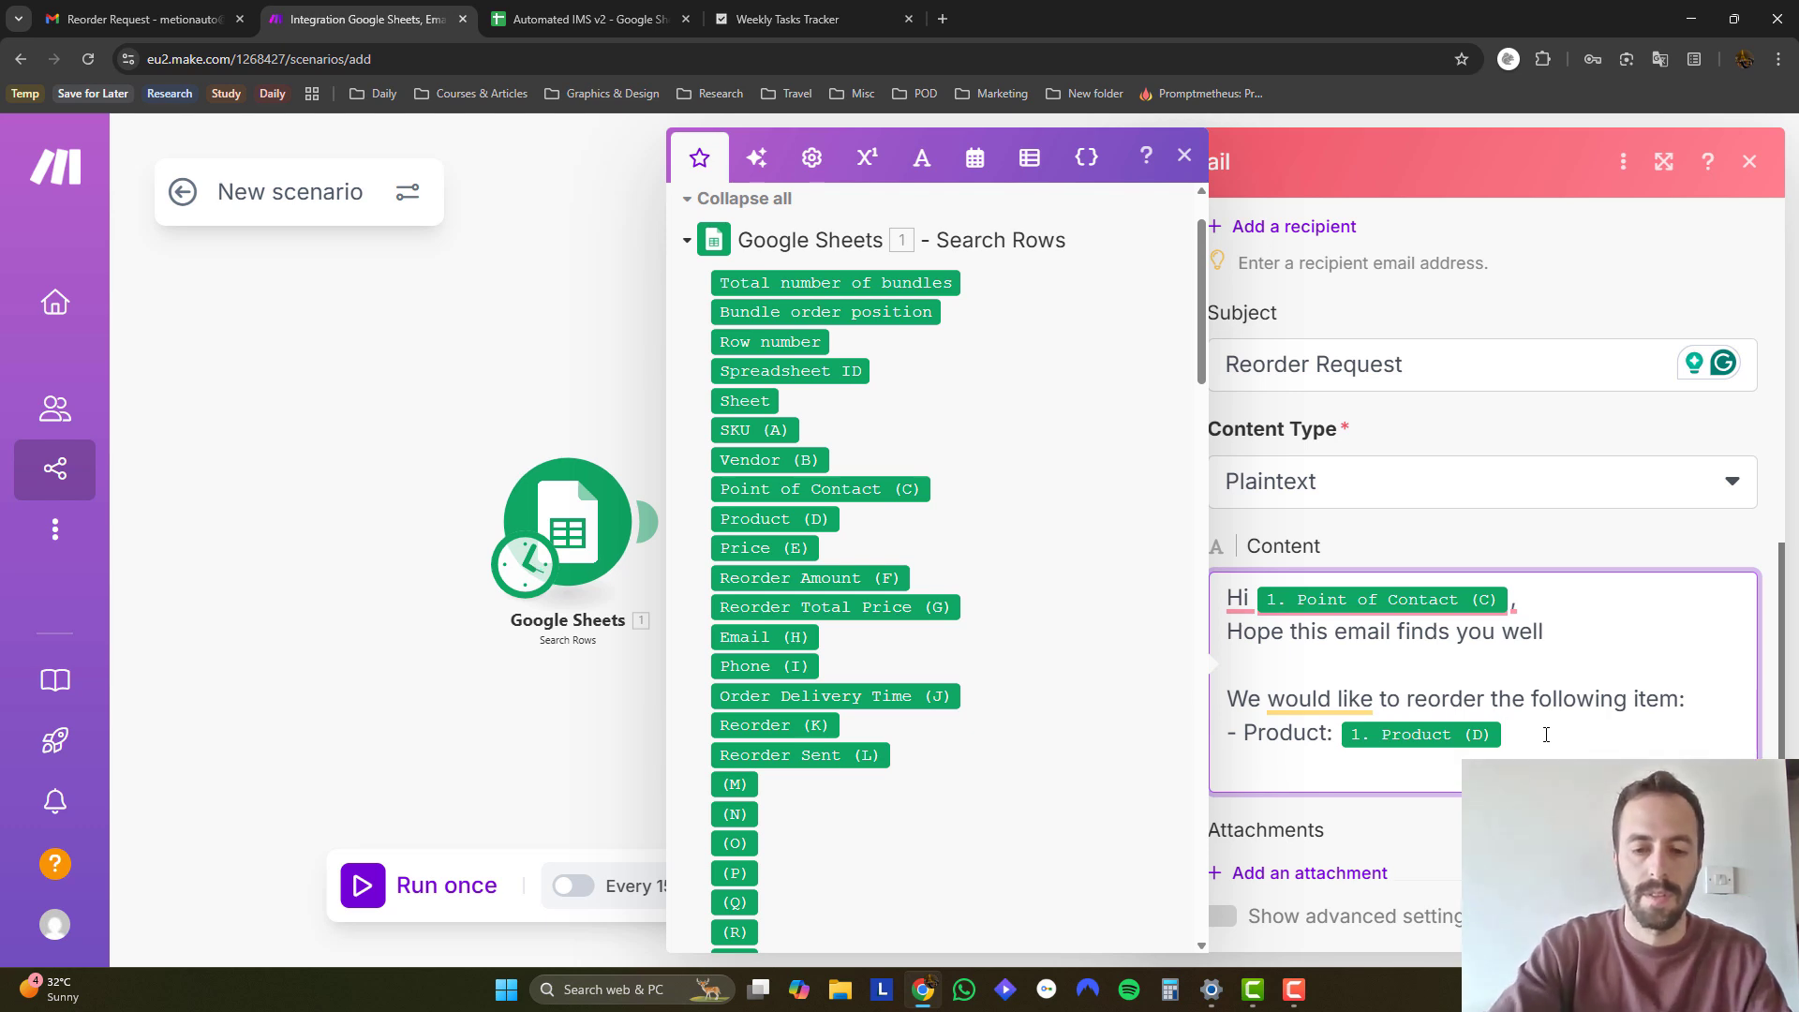
text(- SK)
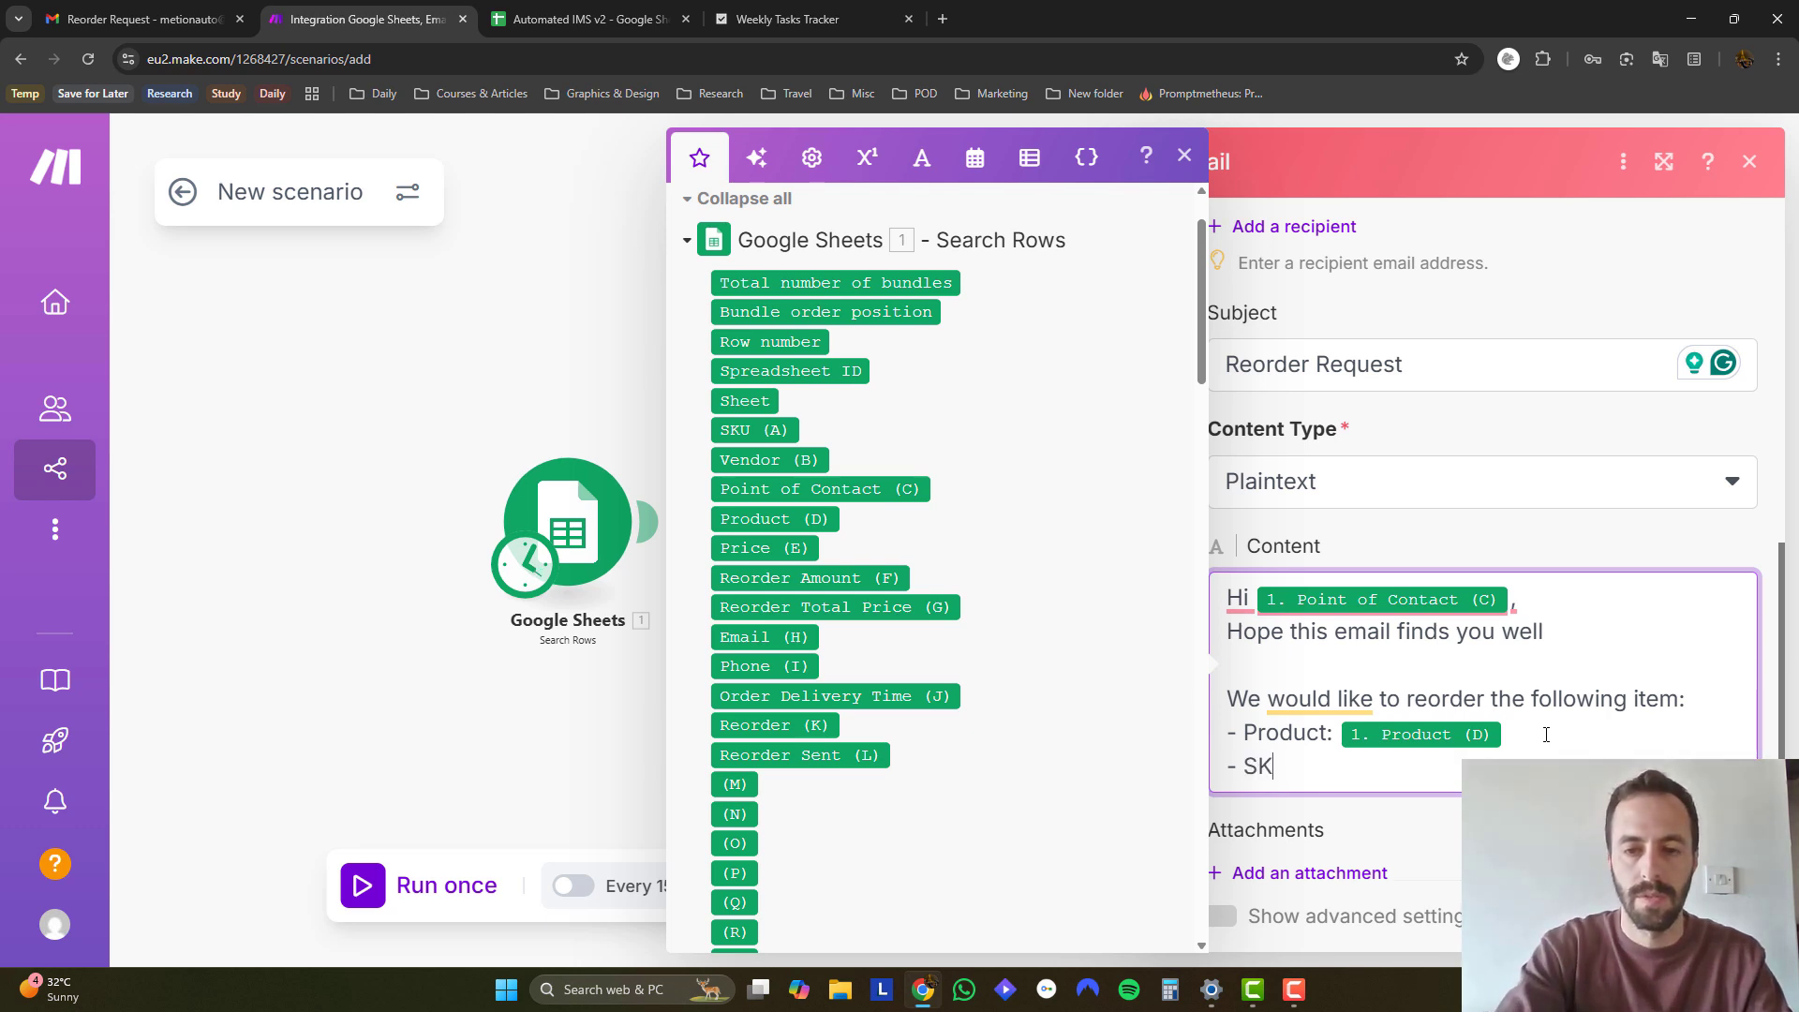
text(U:)
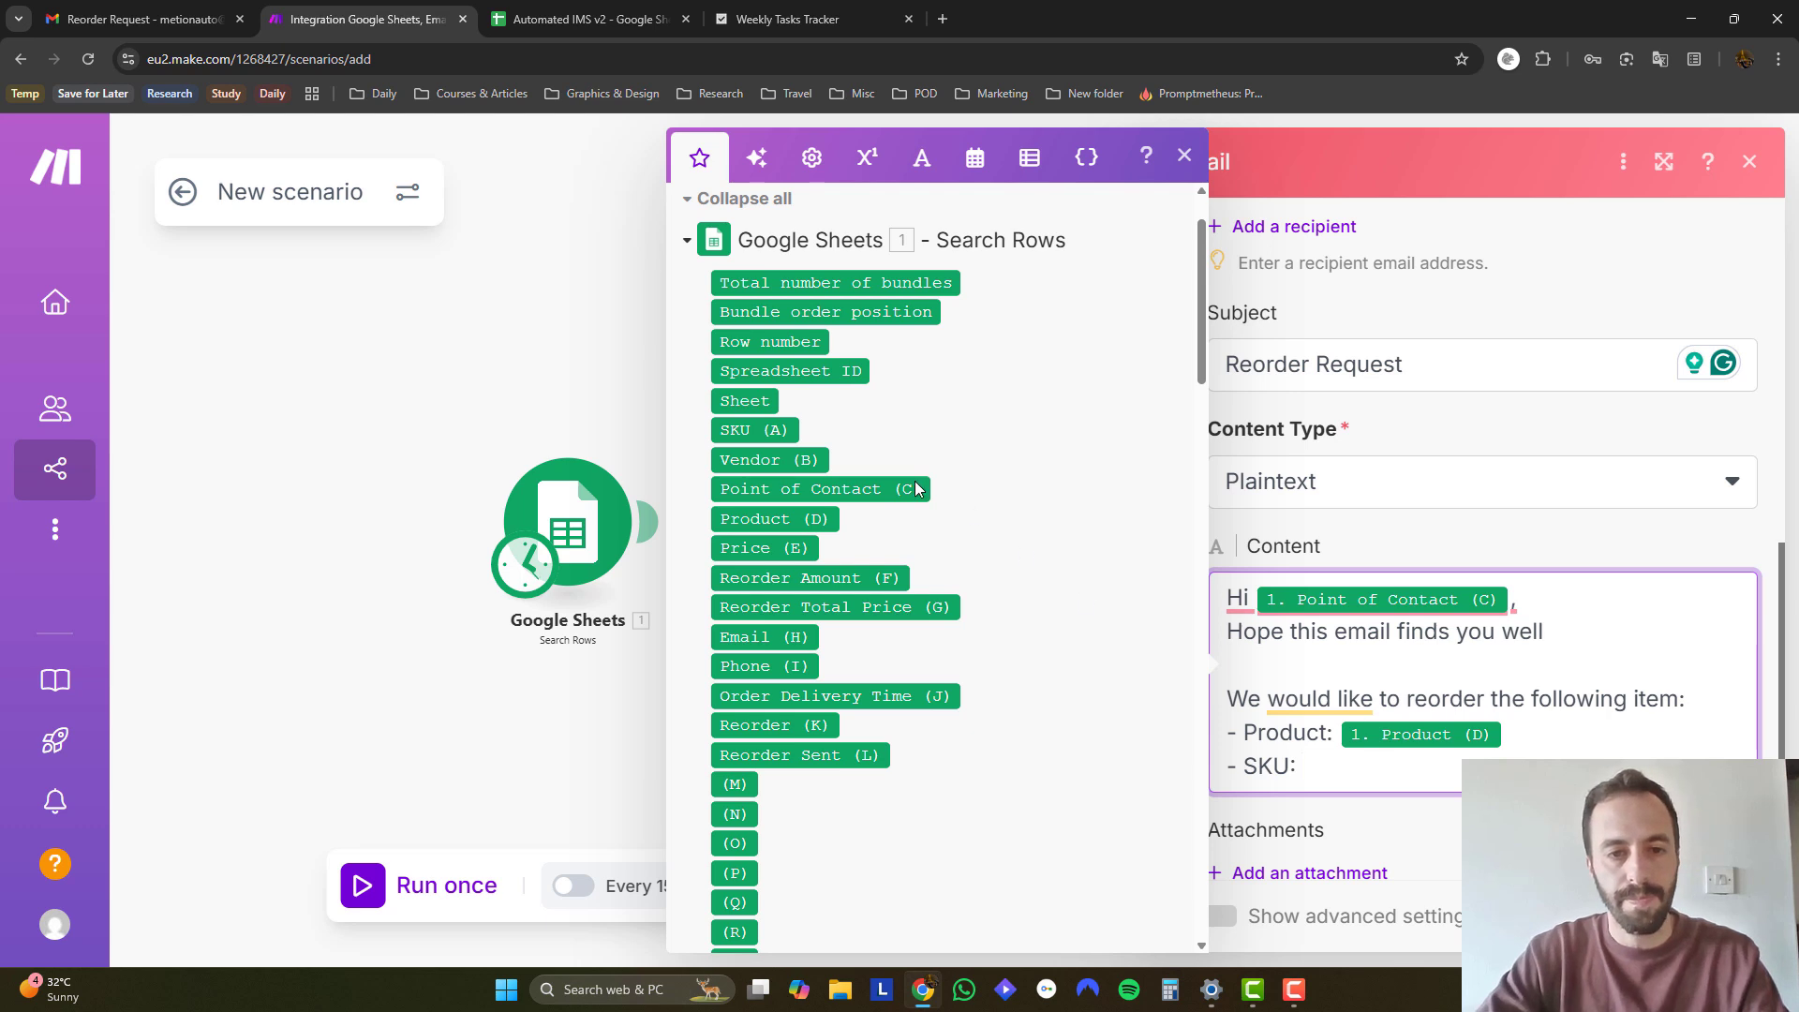
drag(763, 430, 1389, 771)
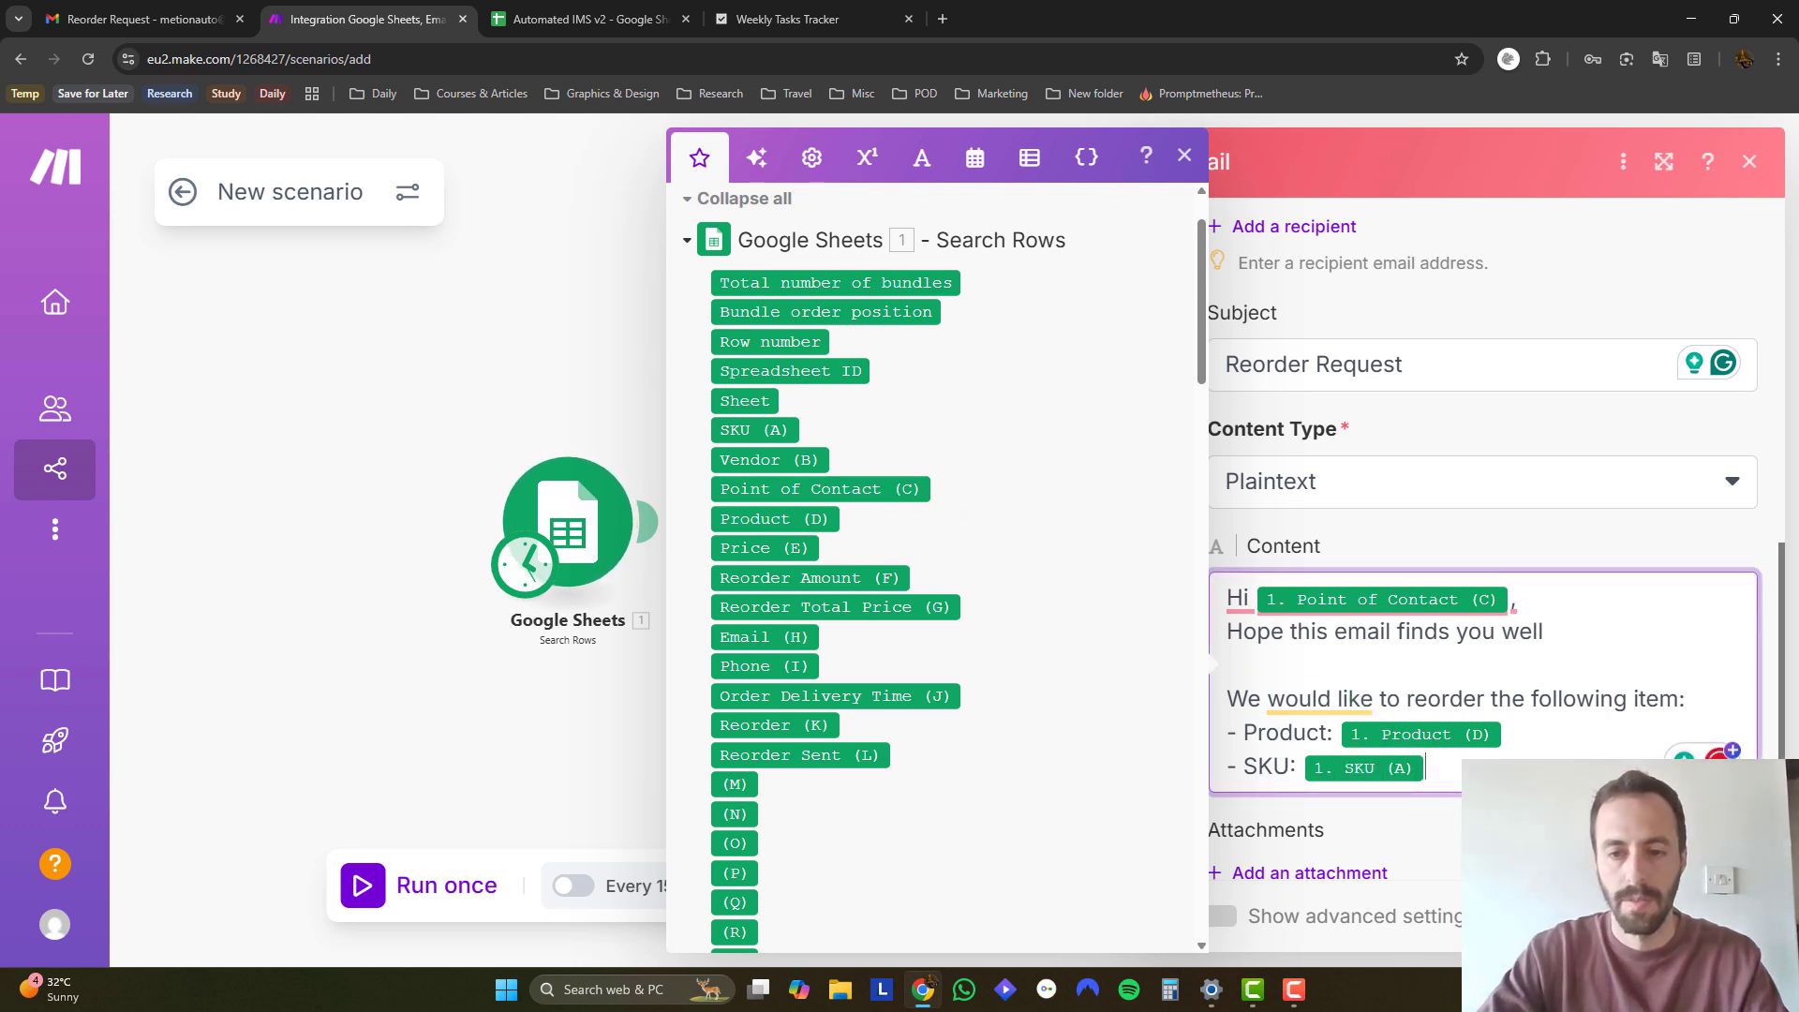
Add a "- Quantity:" line mapped to Reorder Amount (F) below the SKU line in the email content.
key(Return)
text(- )
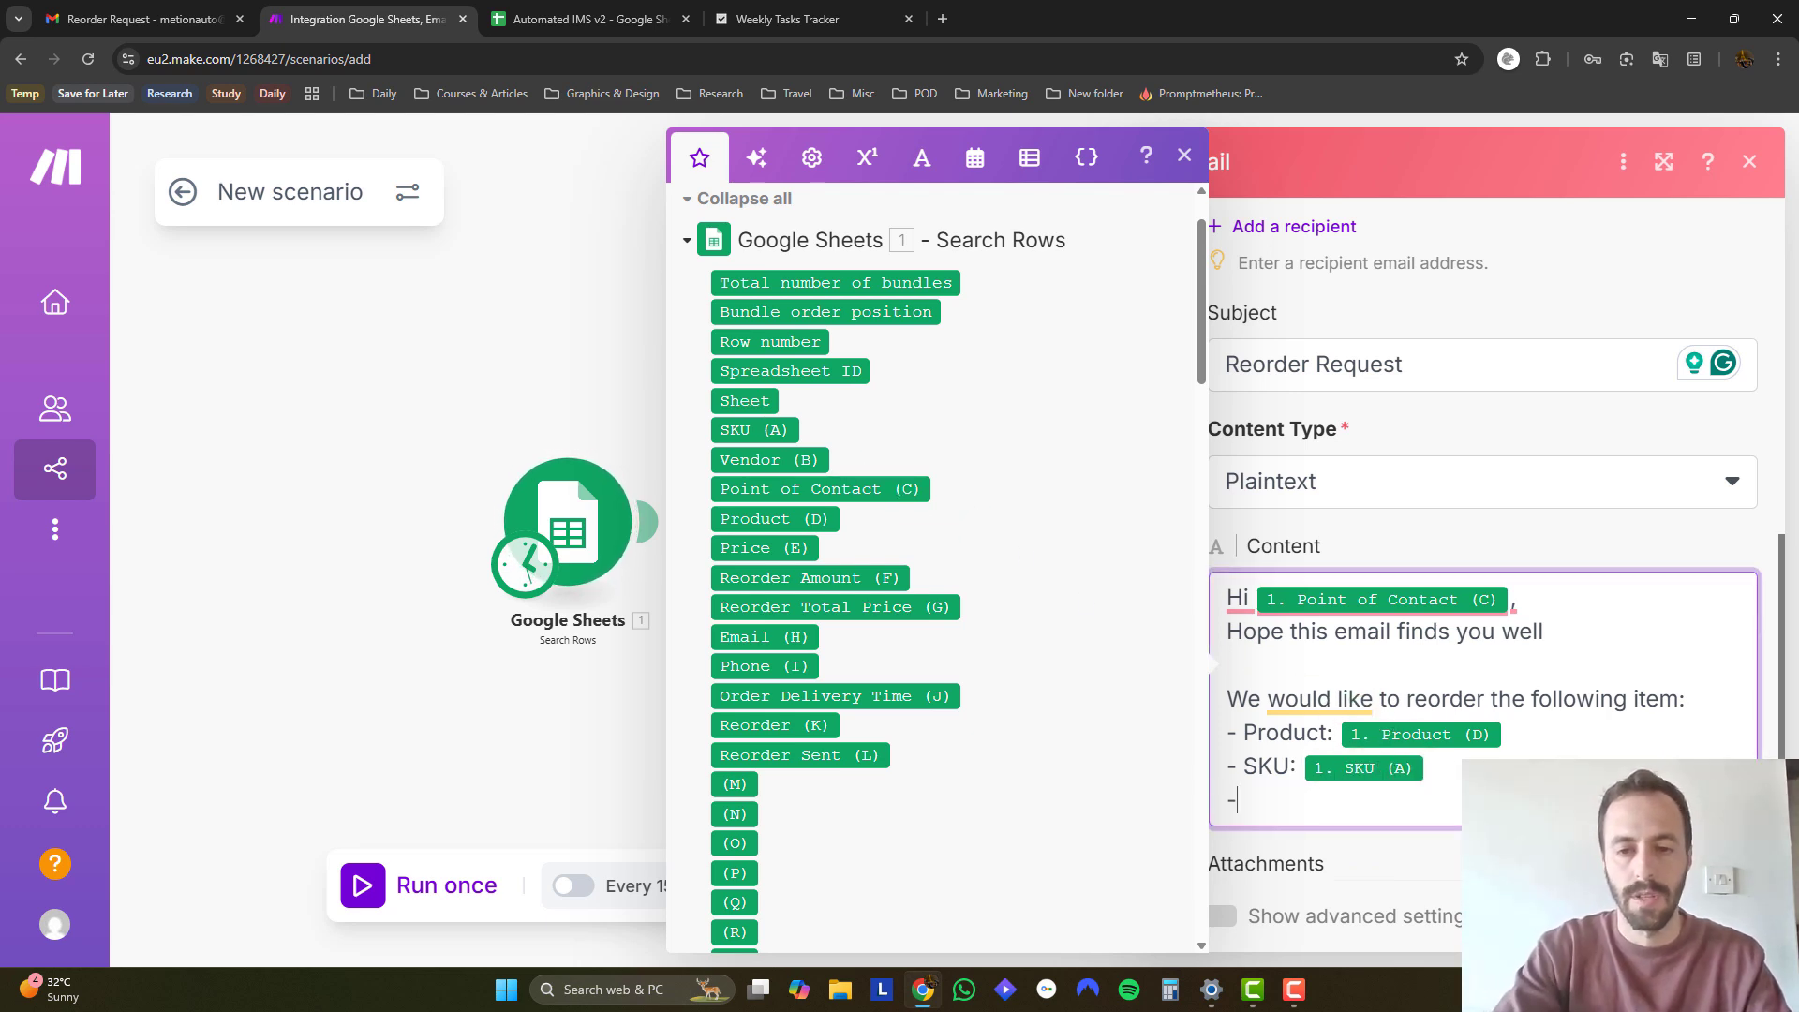
text(Quantity)
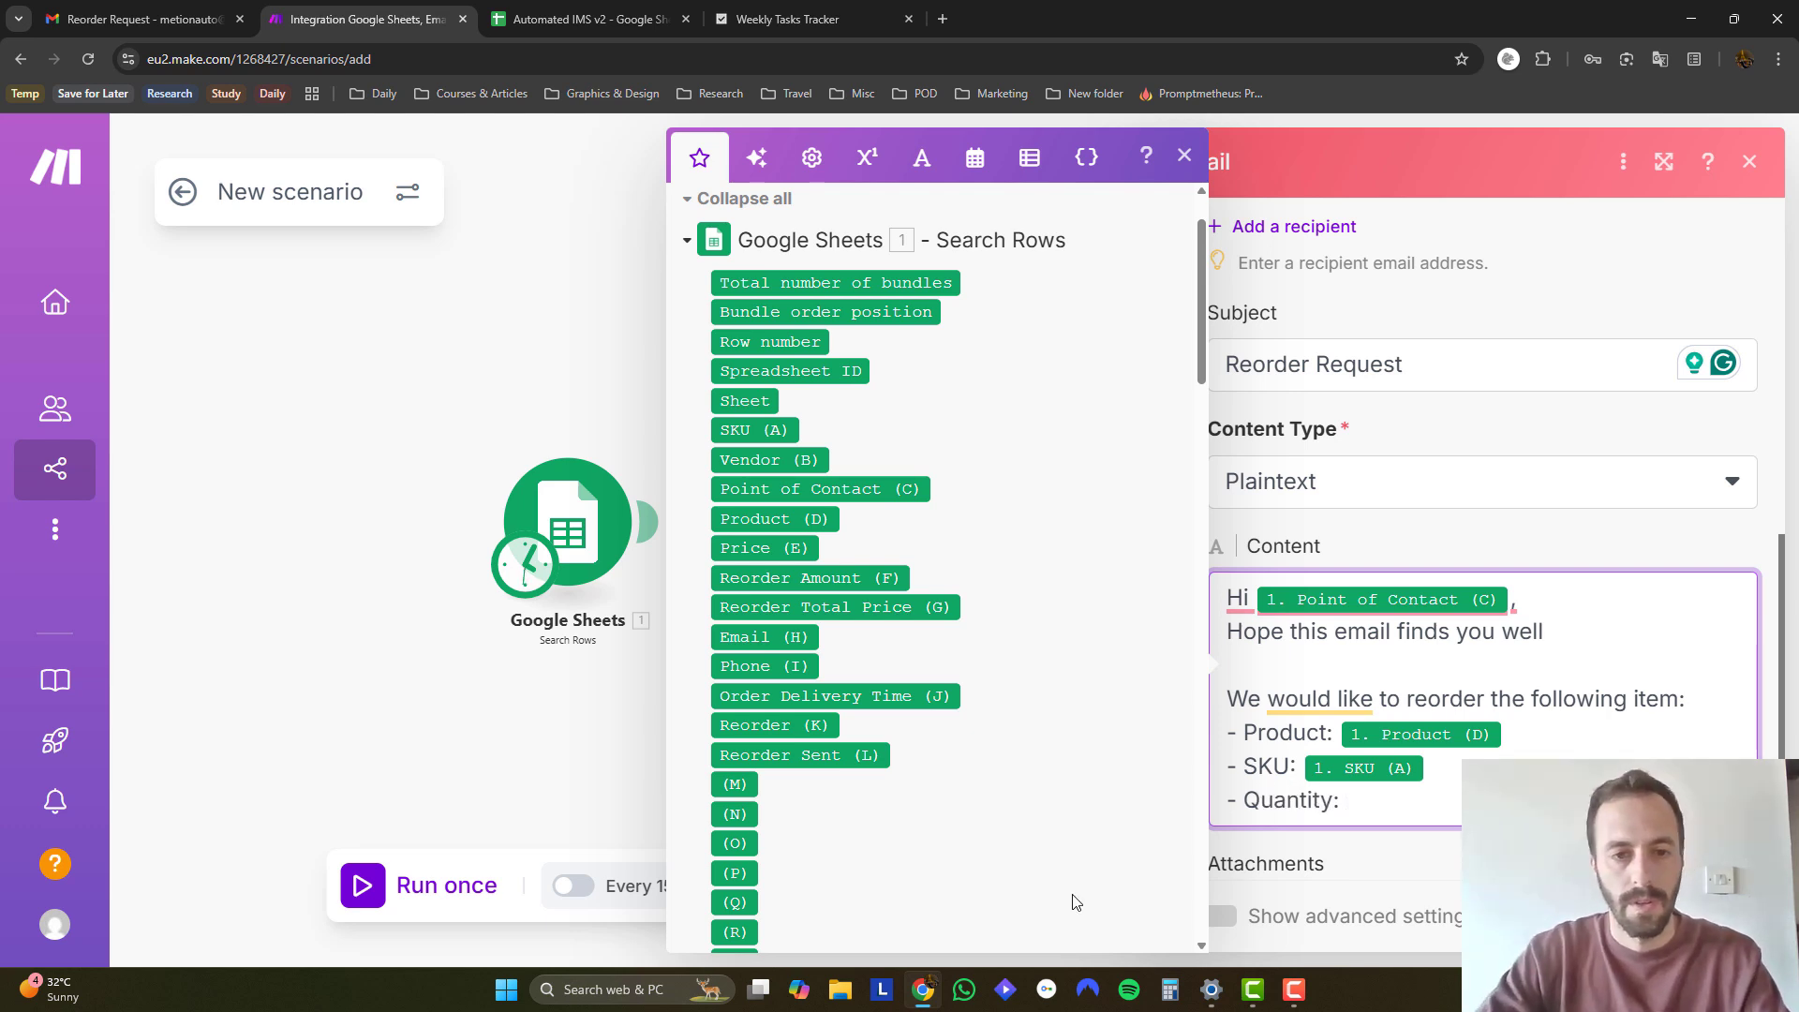
text(:)
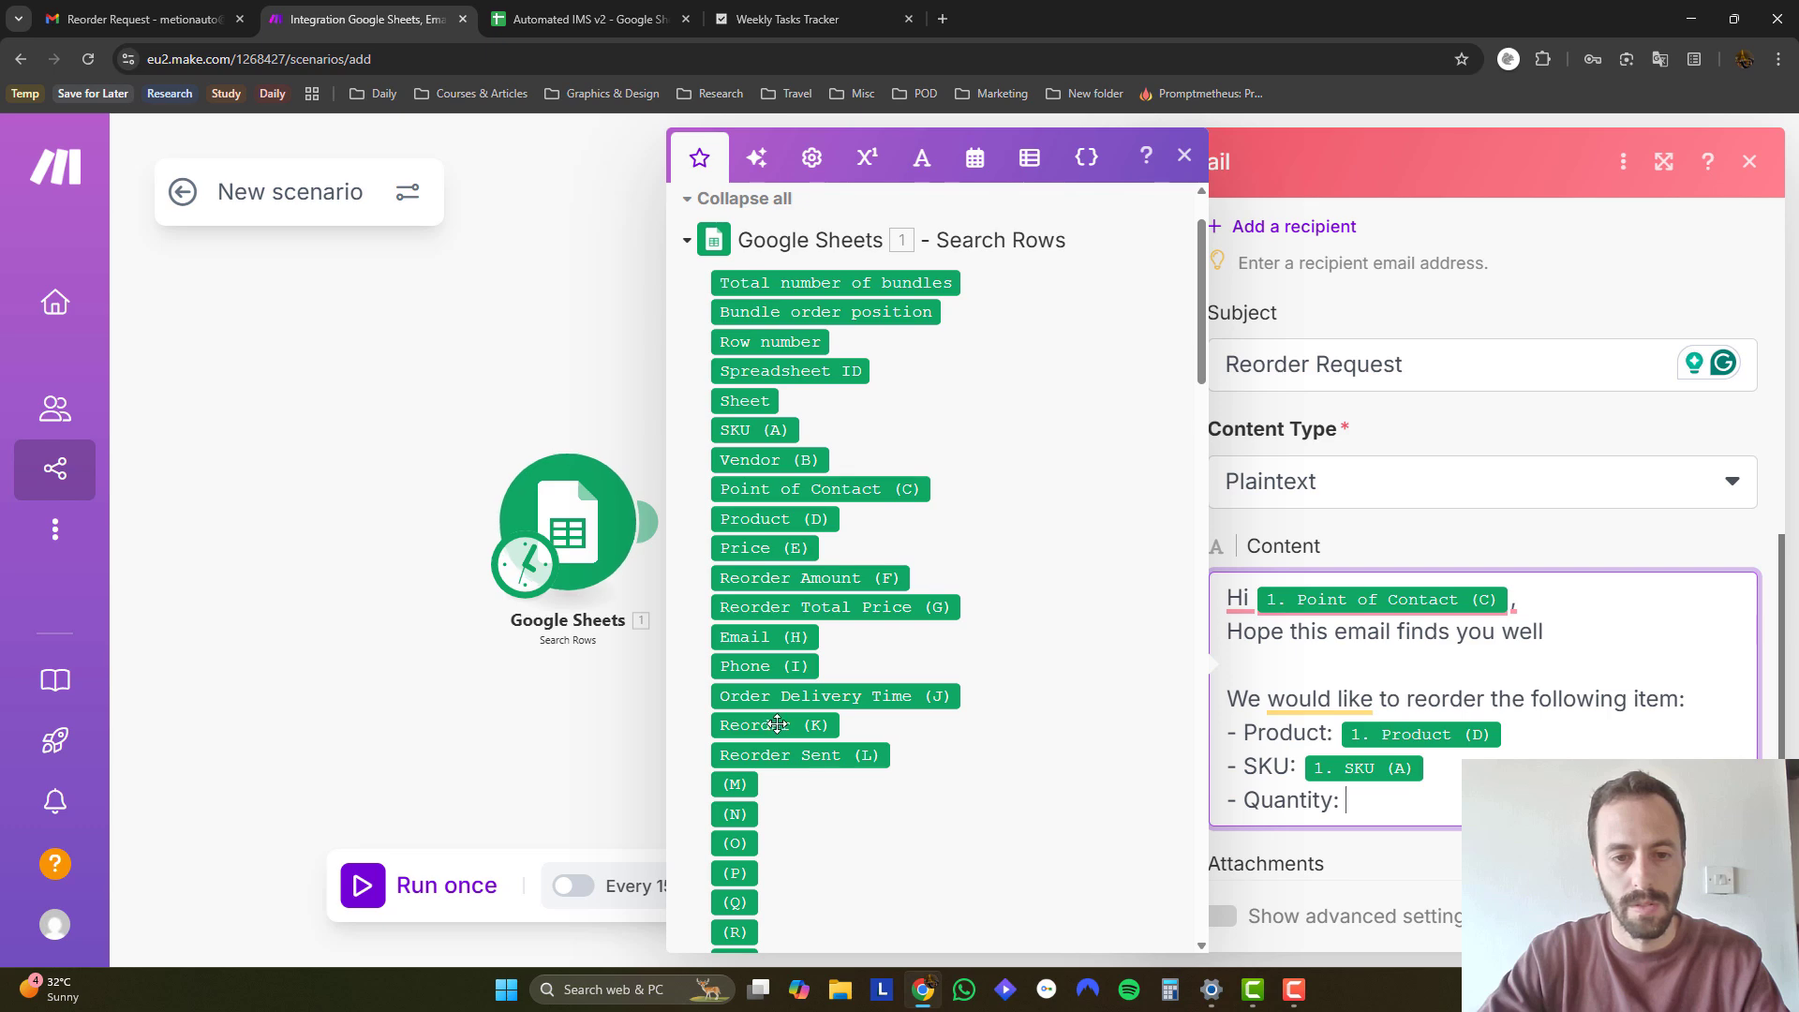
drag(776, 577, 1407, 802)
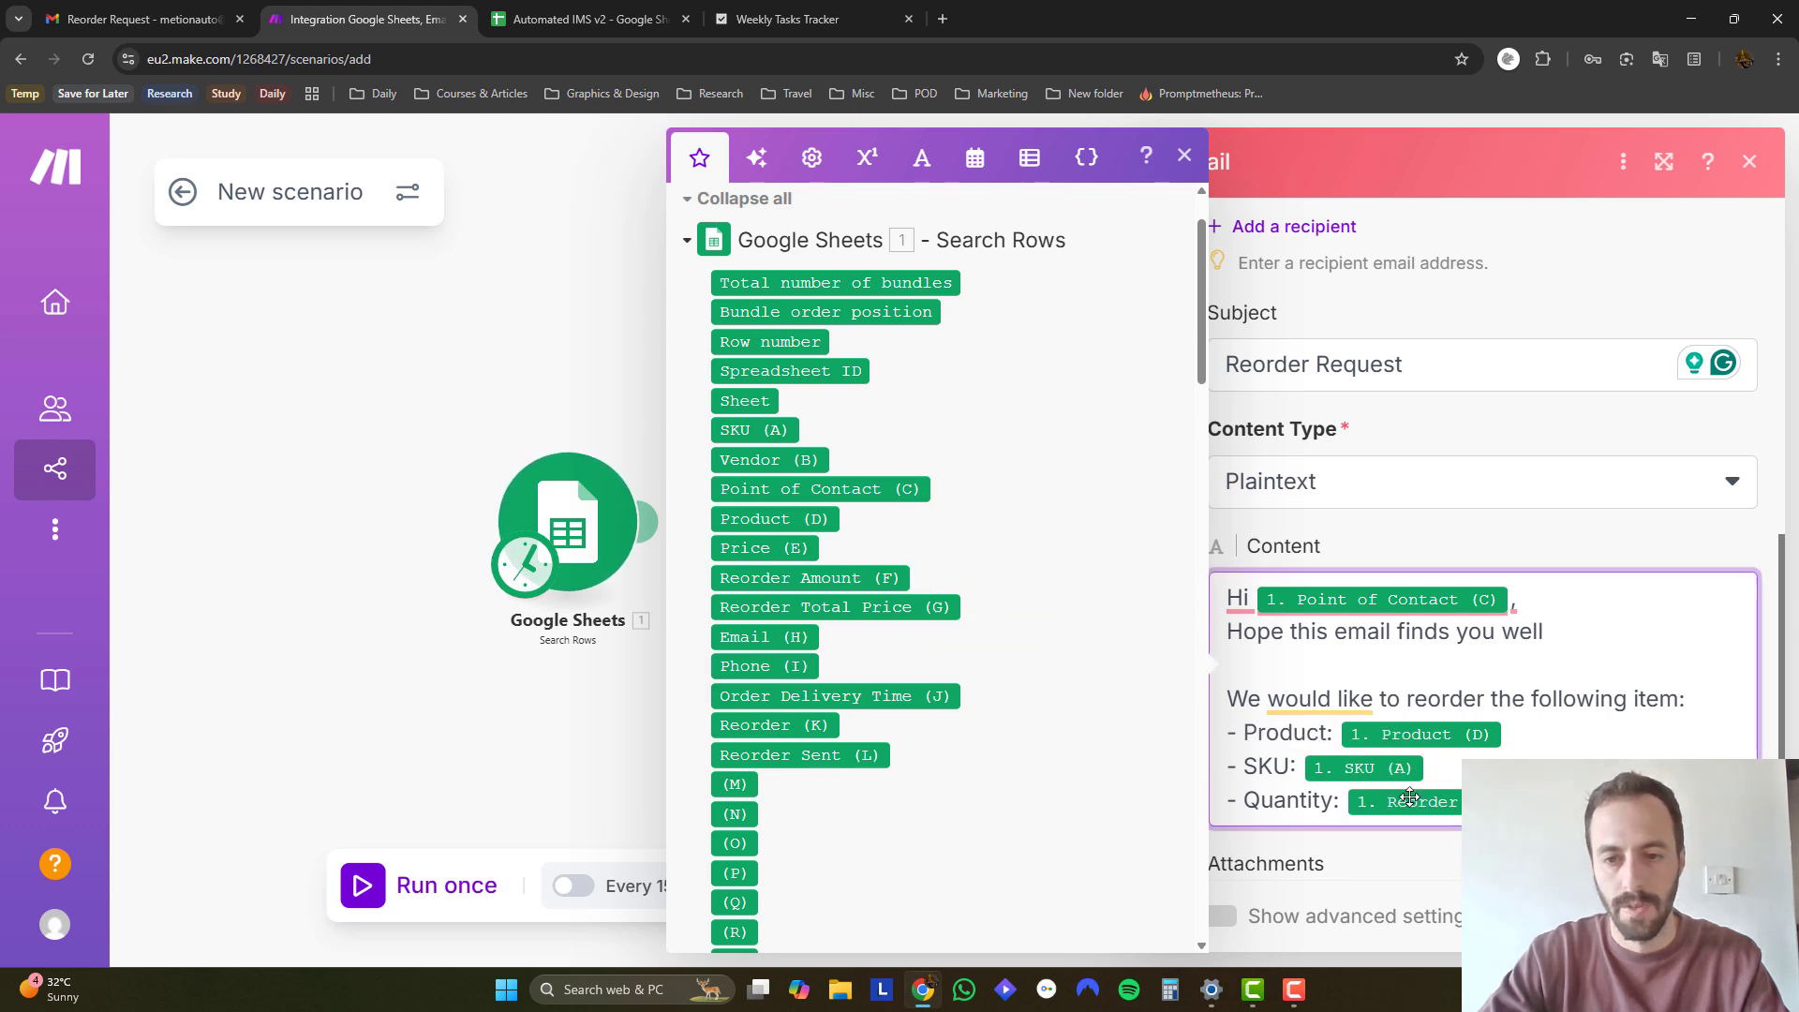
Below the item details, after a blank line, write "Please confirm the order and once it is shipped." in the email content.
click(596, 21)
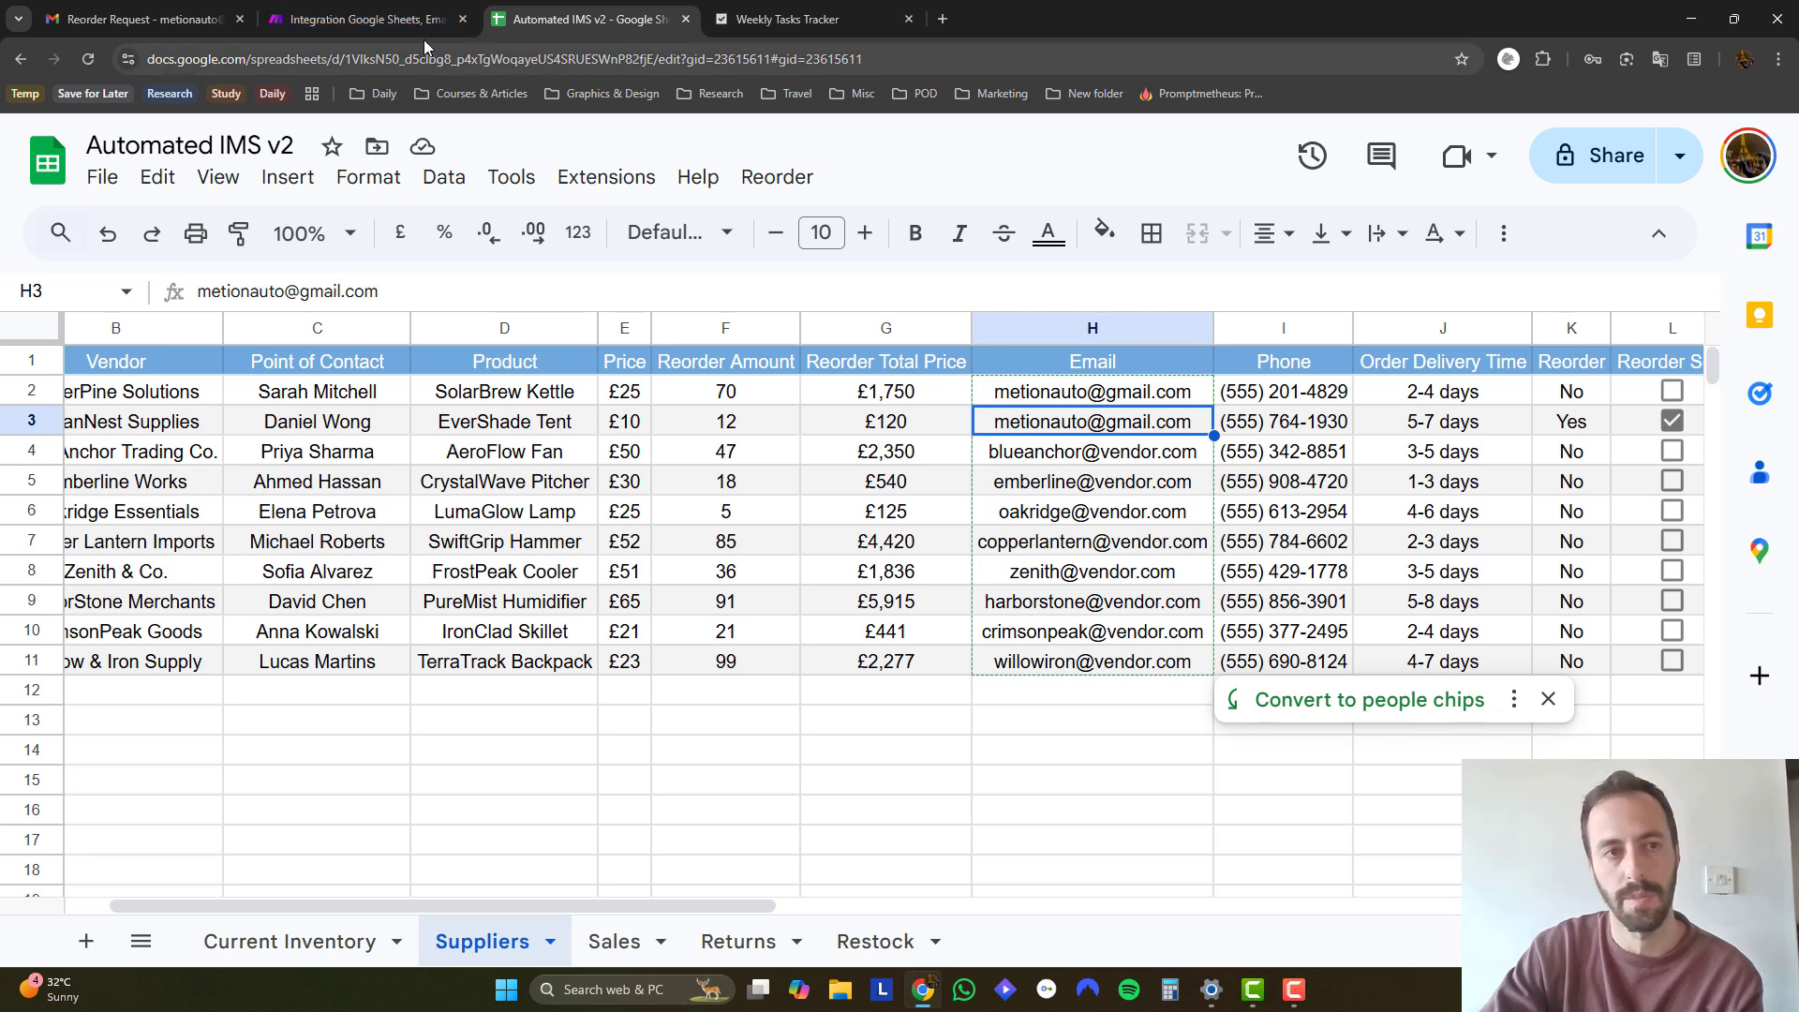
click(325, 21)
click(1512, 600)
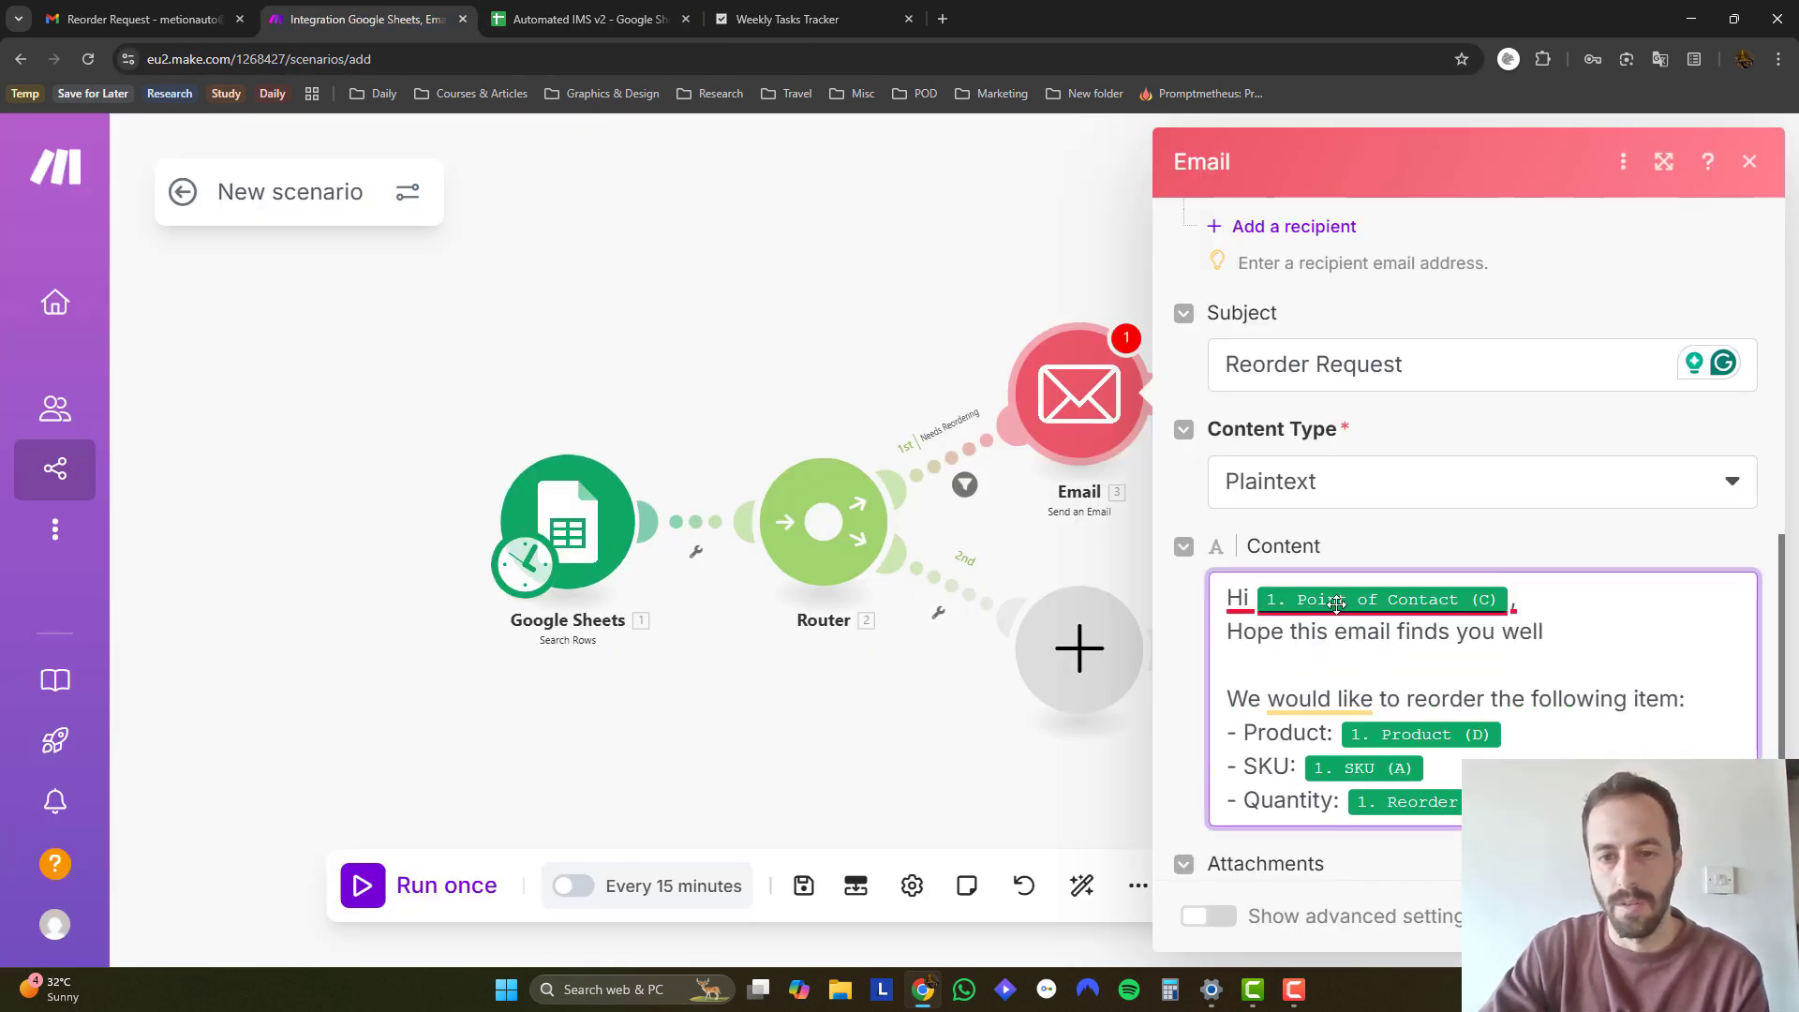
click(1606, 694)
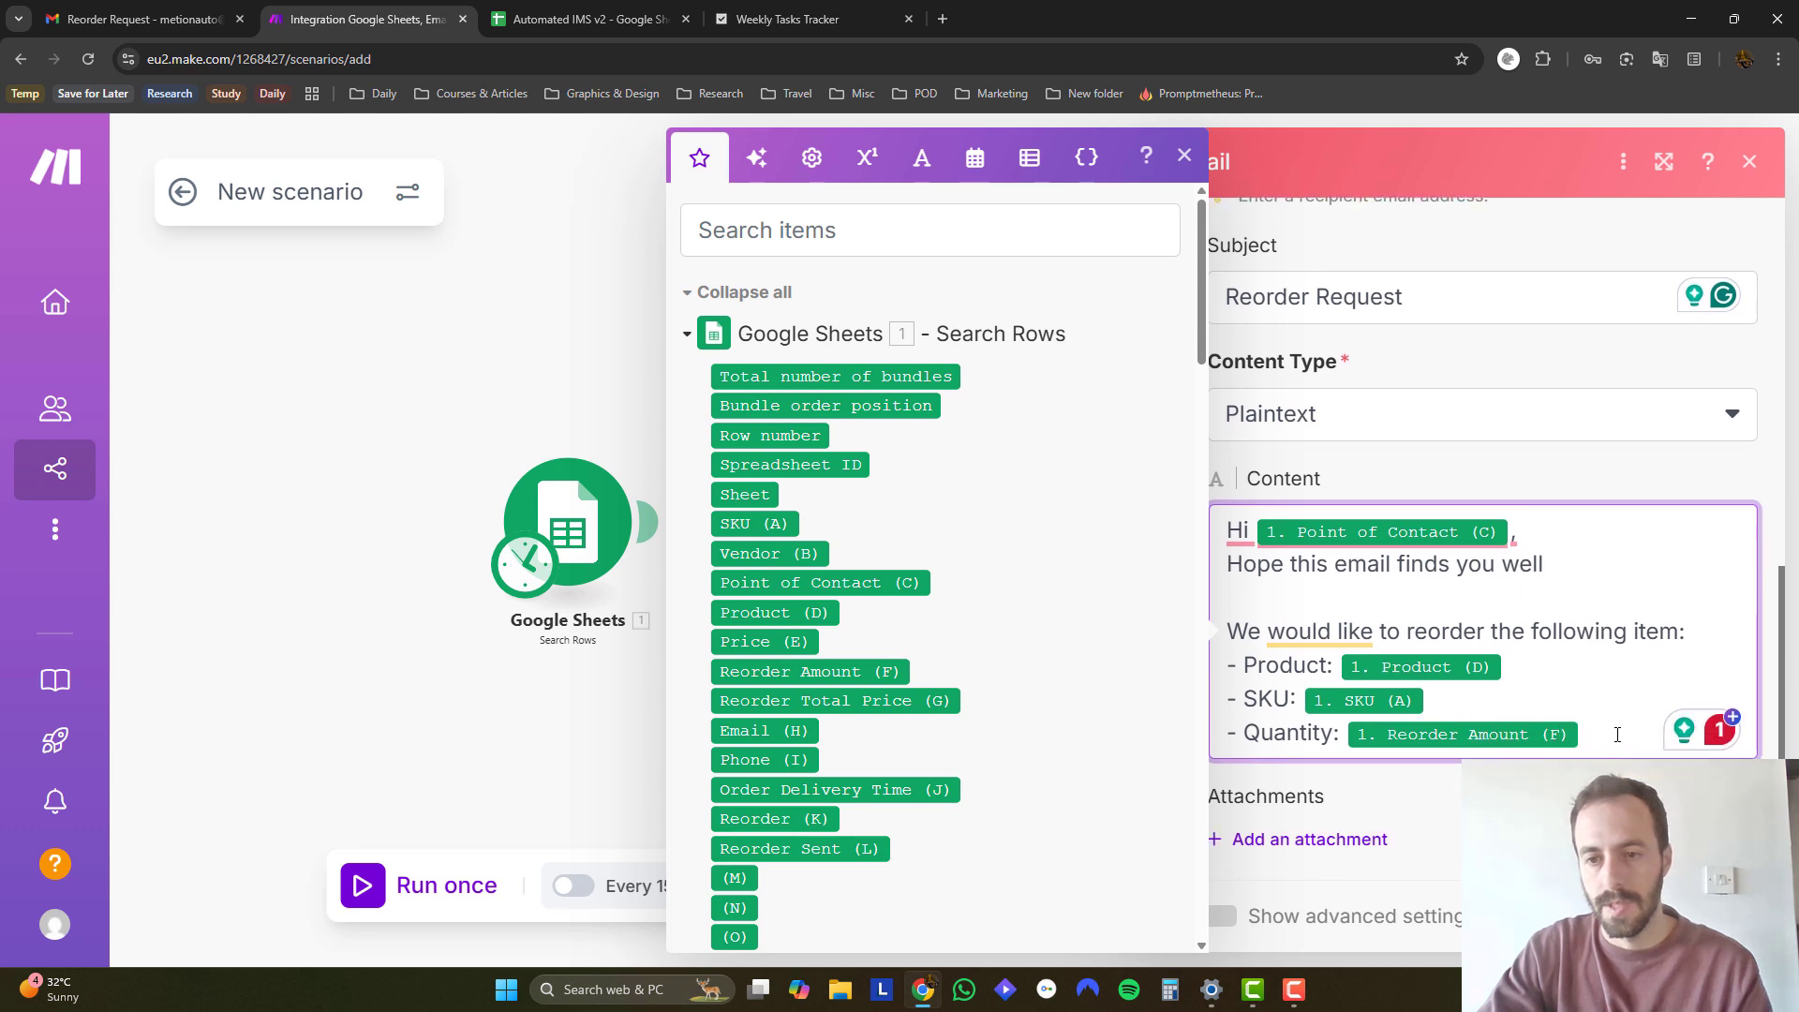
key(Return)
key(Return)
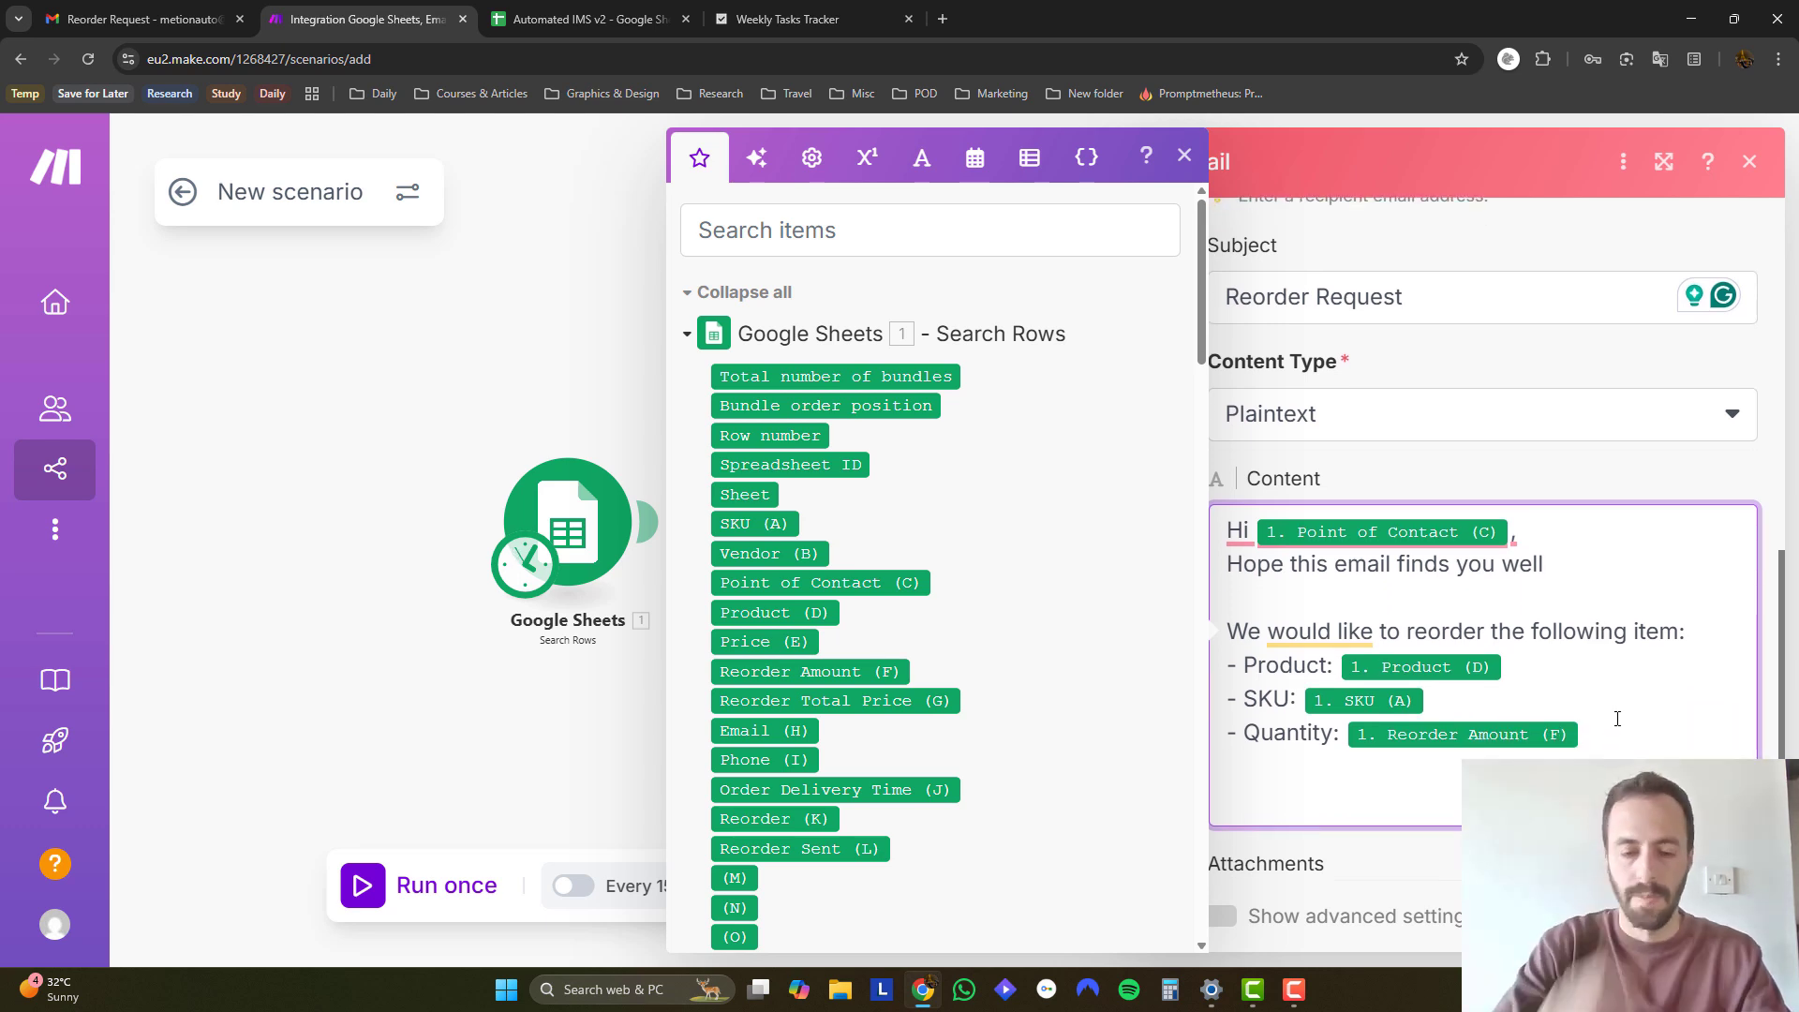
text(Please )
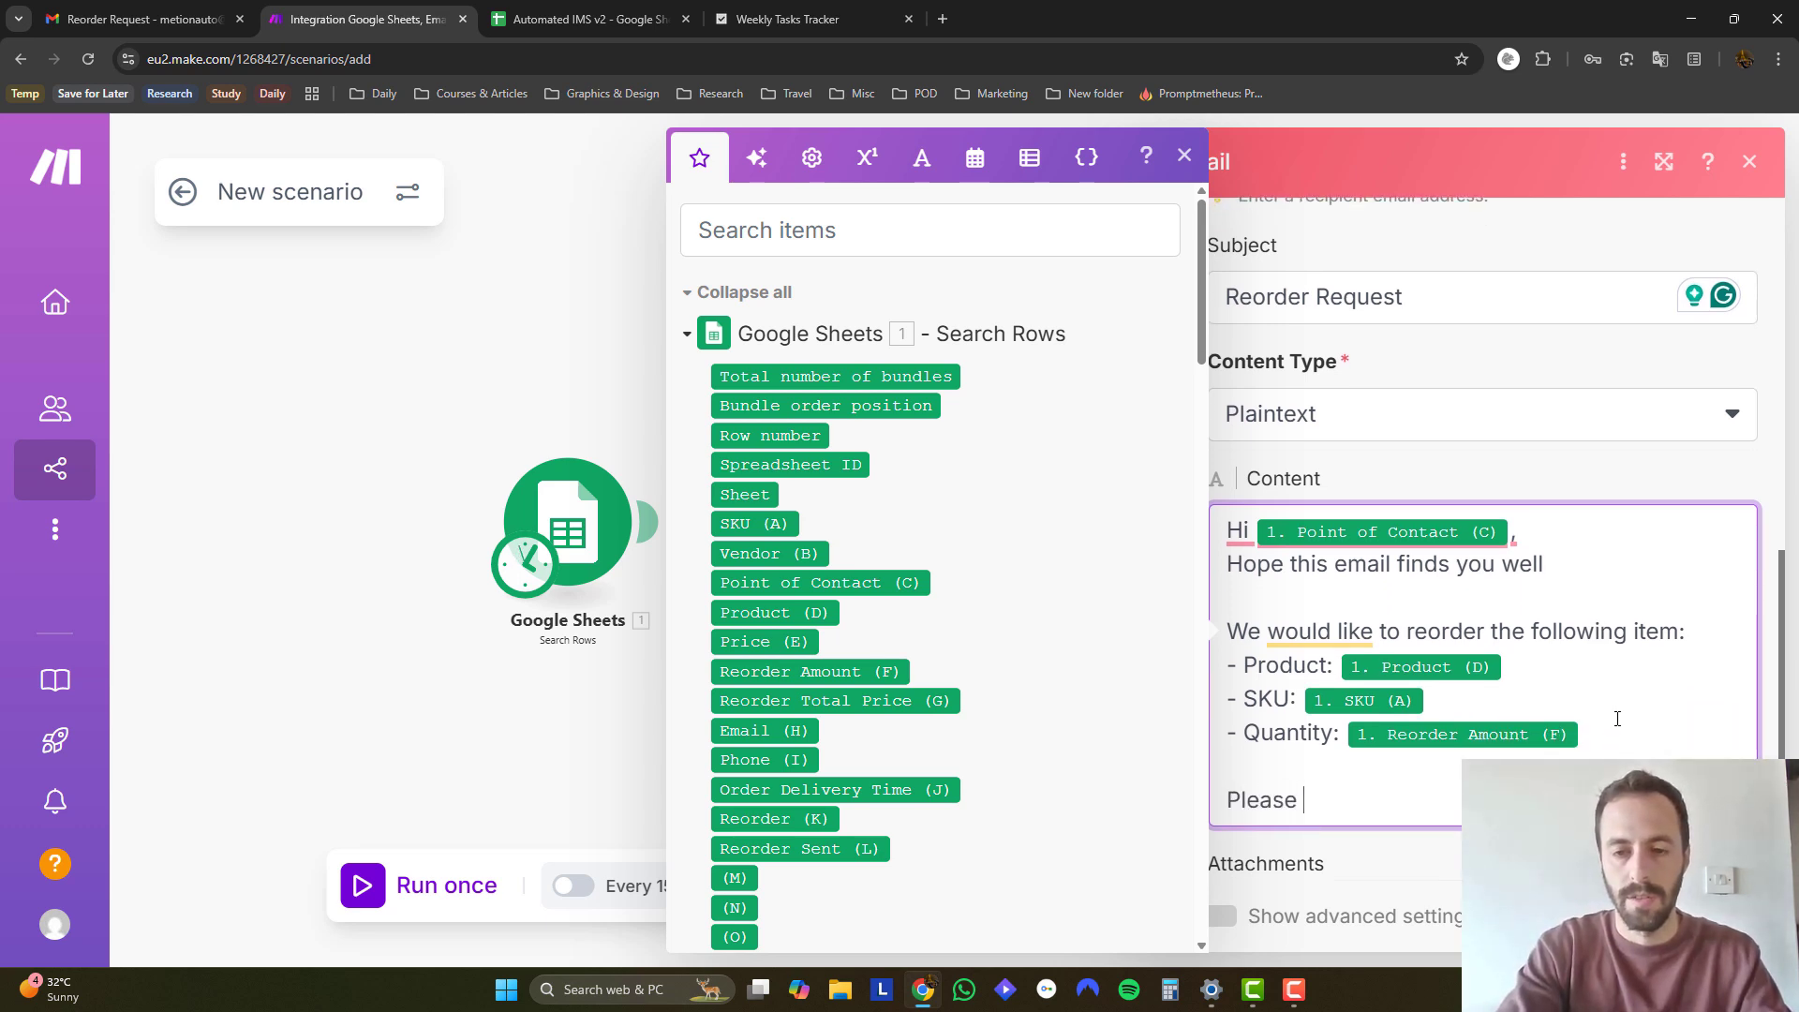
text(confirm the ord)
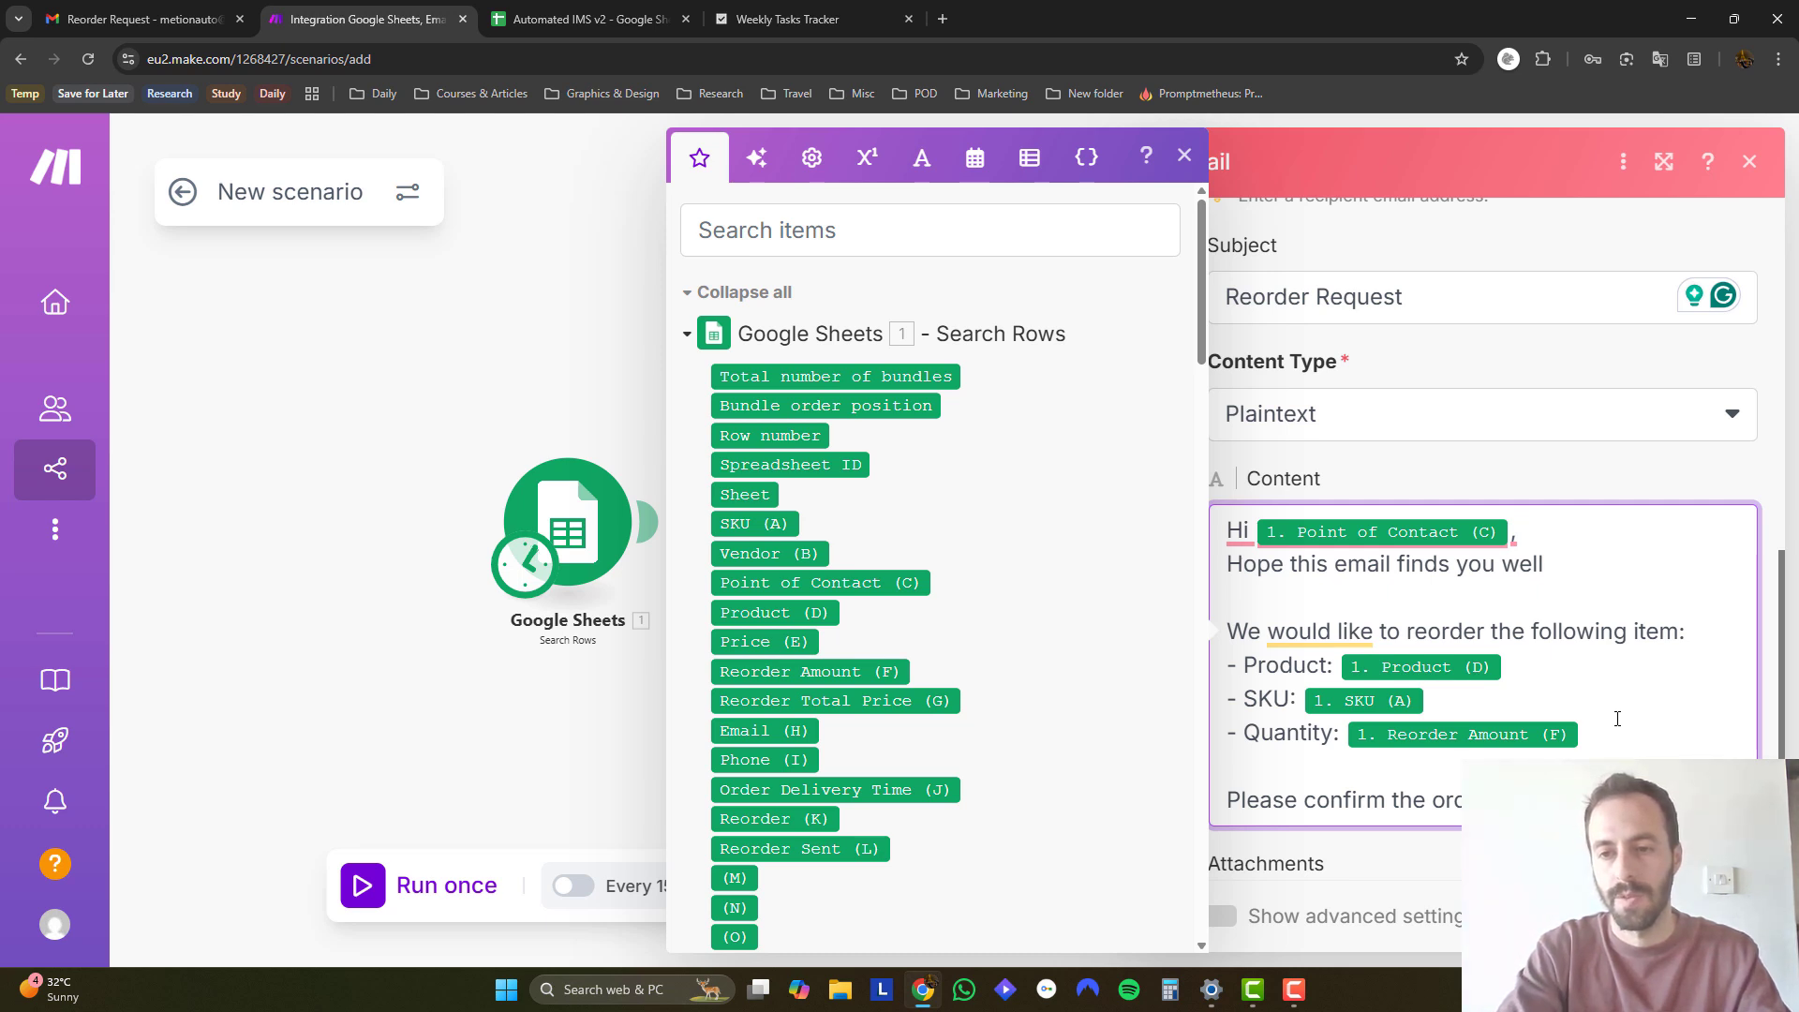
Sign off the email with "Thanks in advance", the sender's first name and "Home Solutions" on separate lines, and close the module's settings.
key(Return)
key(Return)
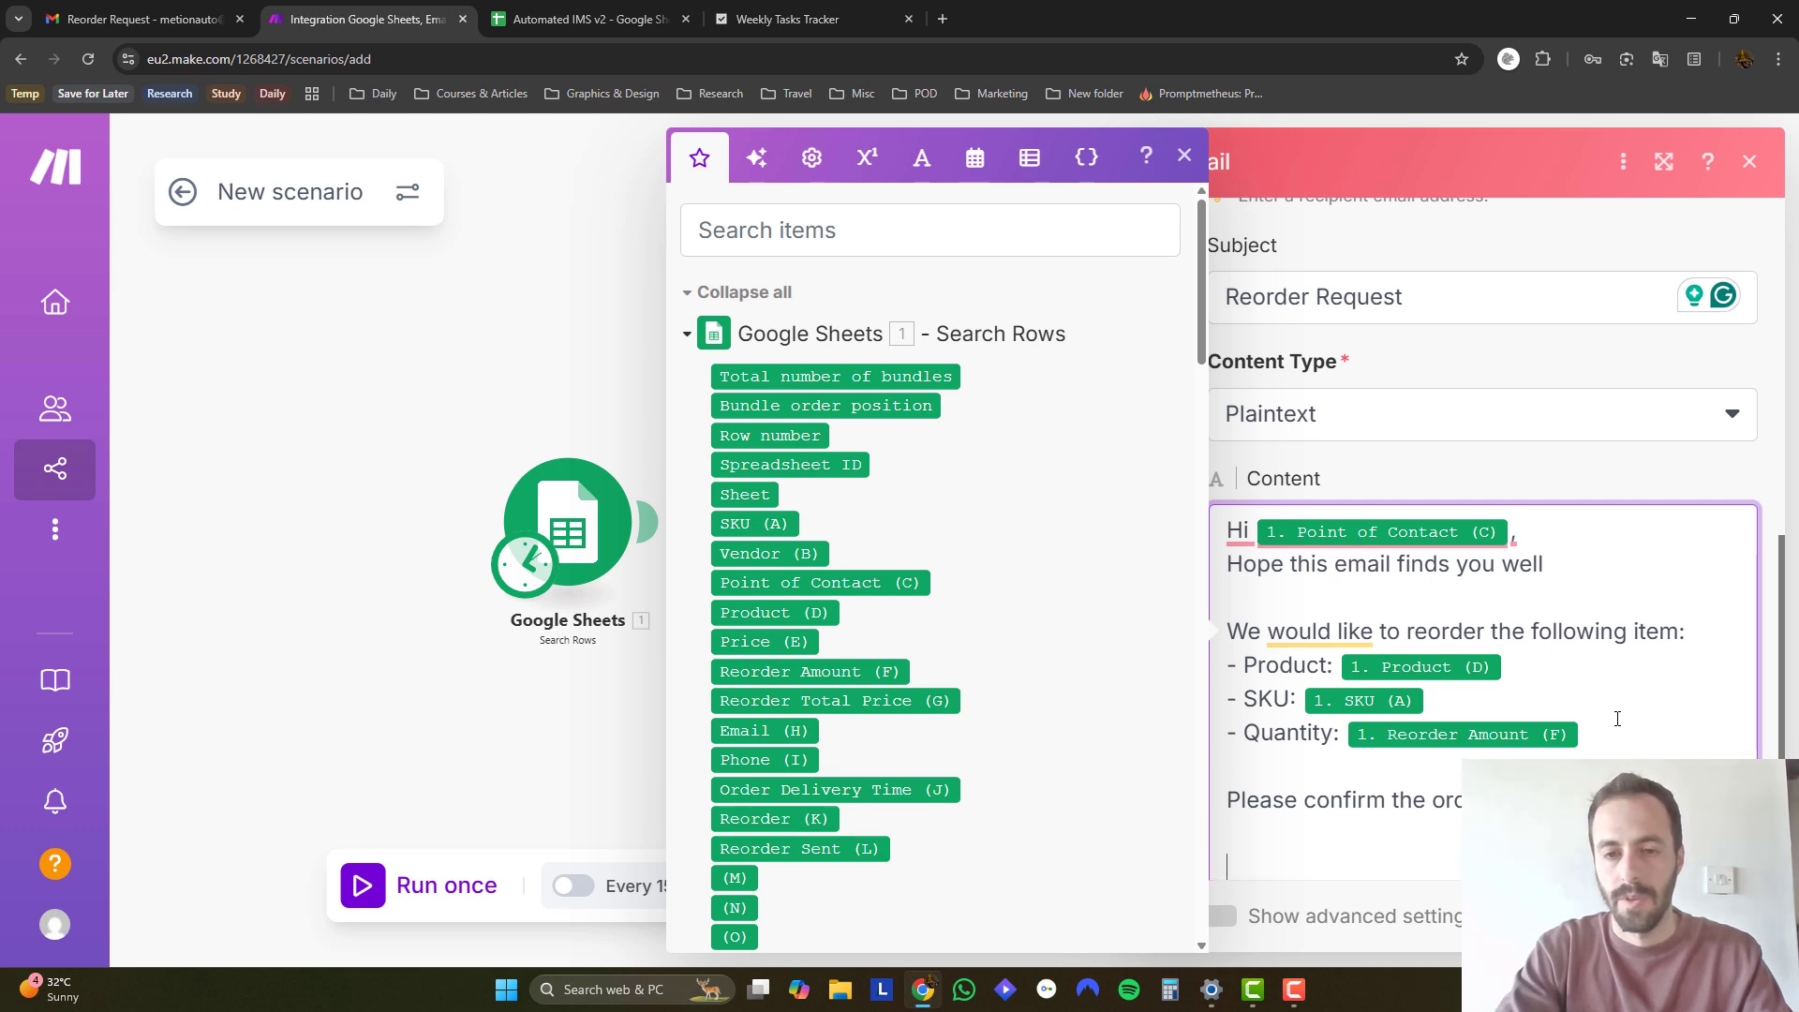
text(Thanks in )
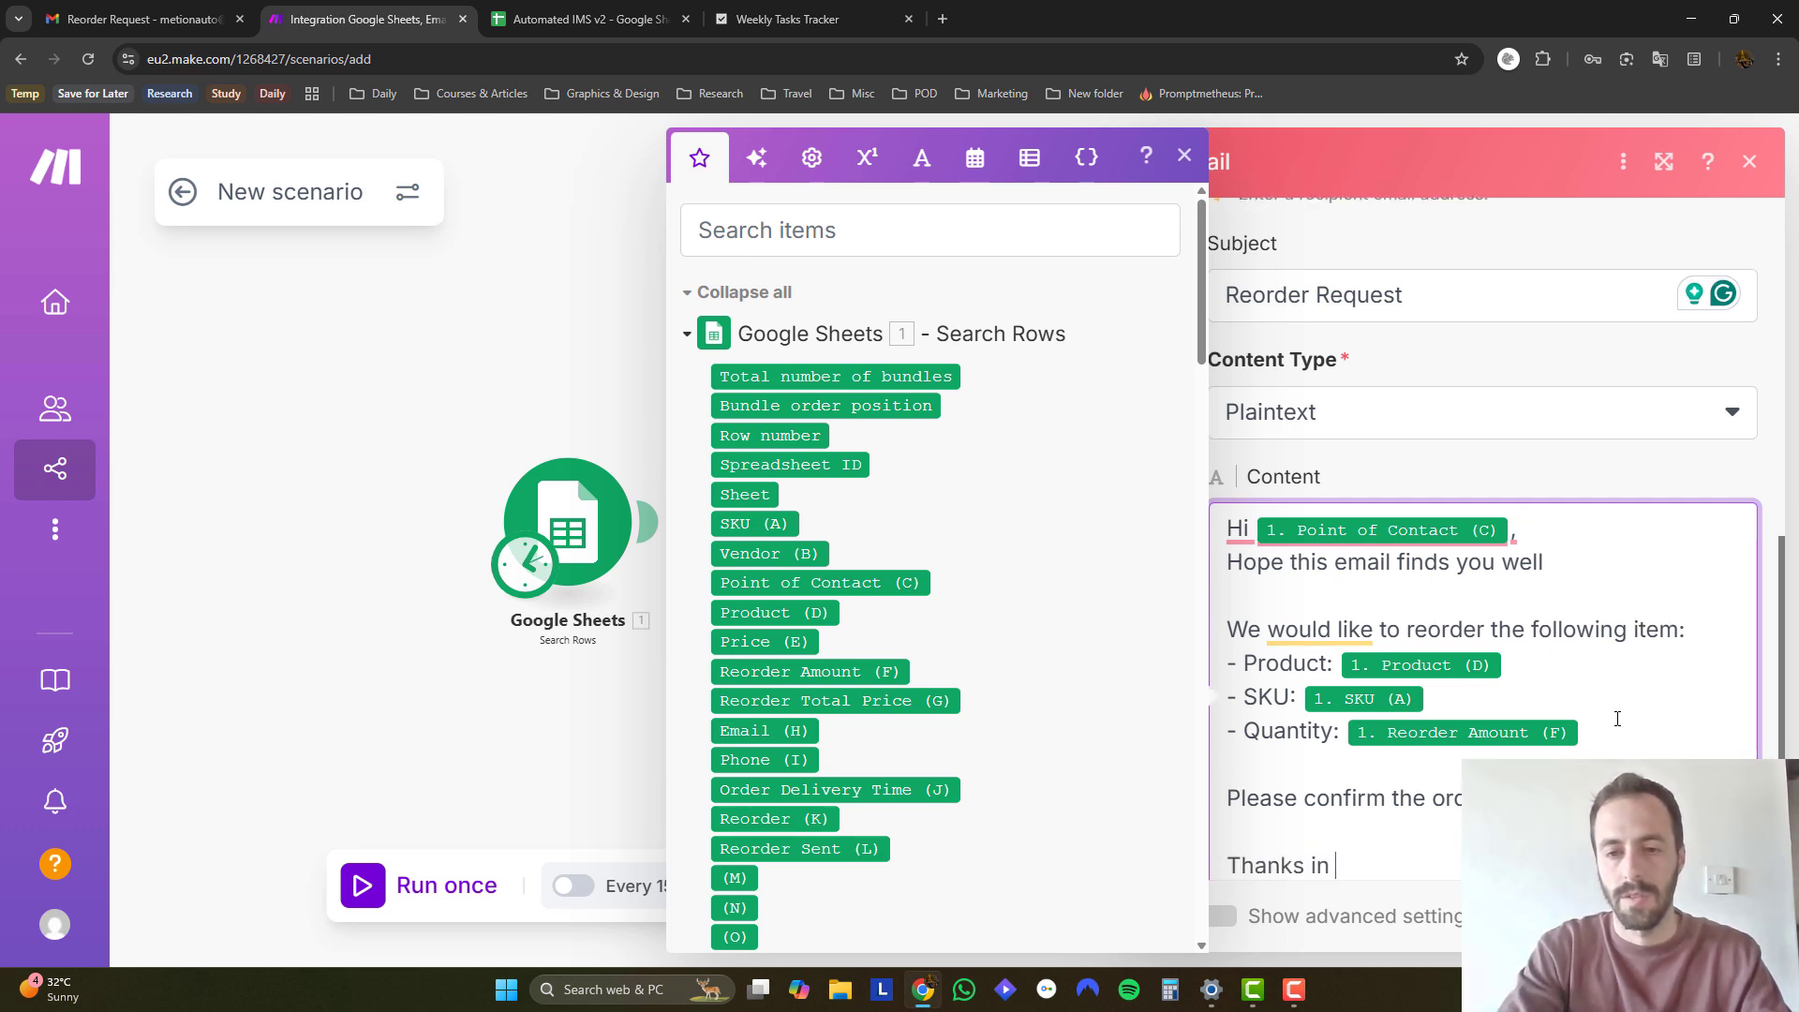
text(advance)
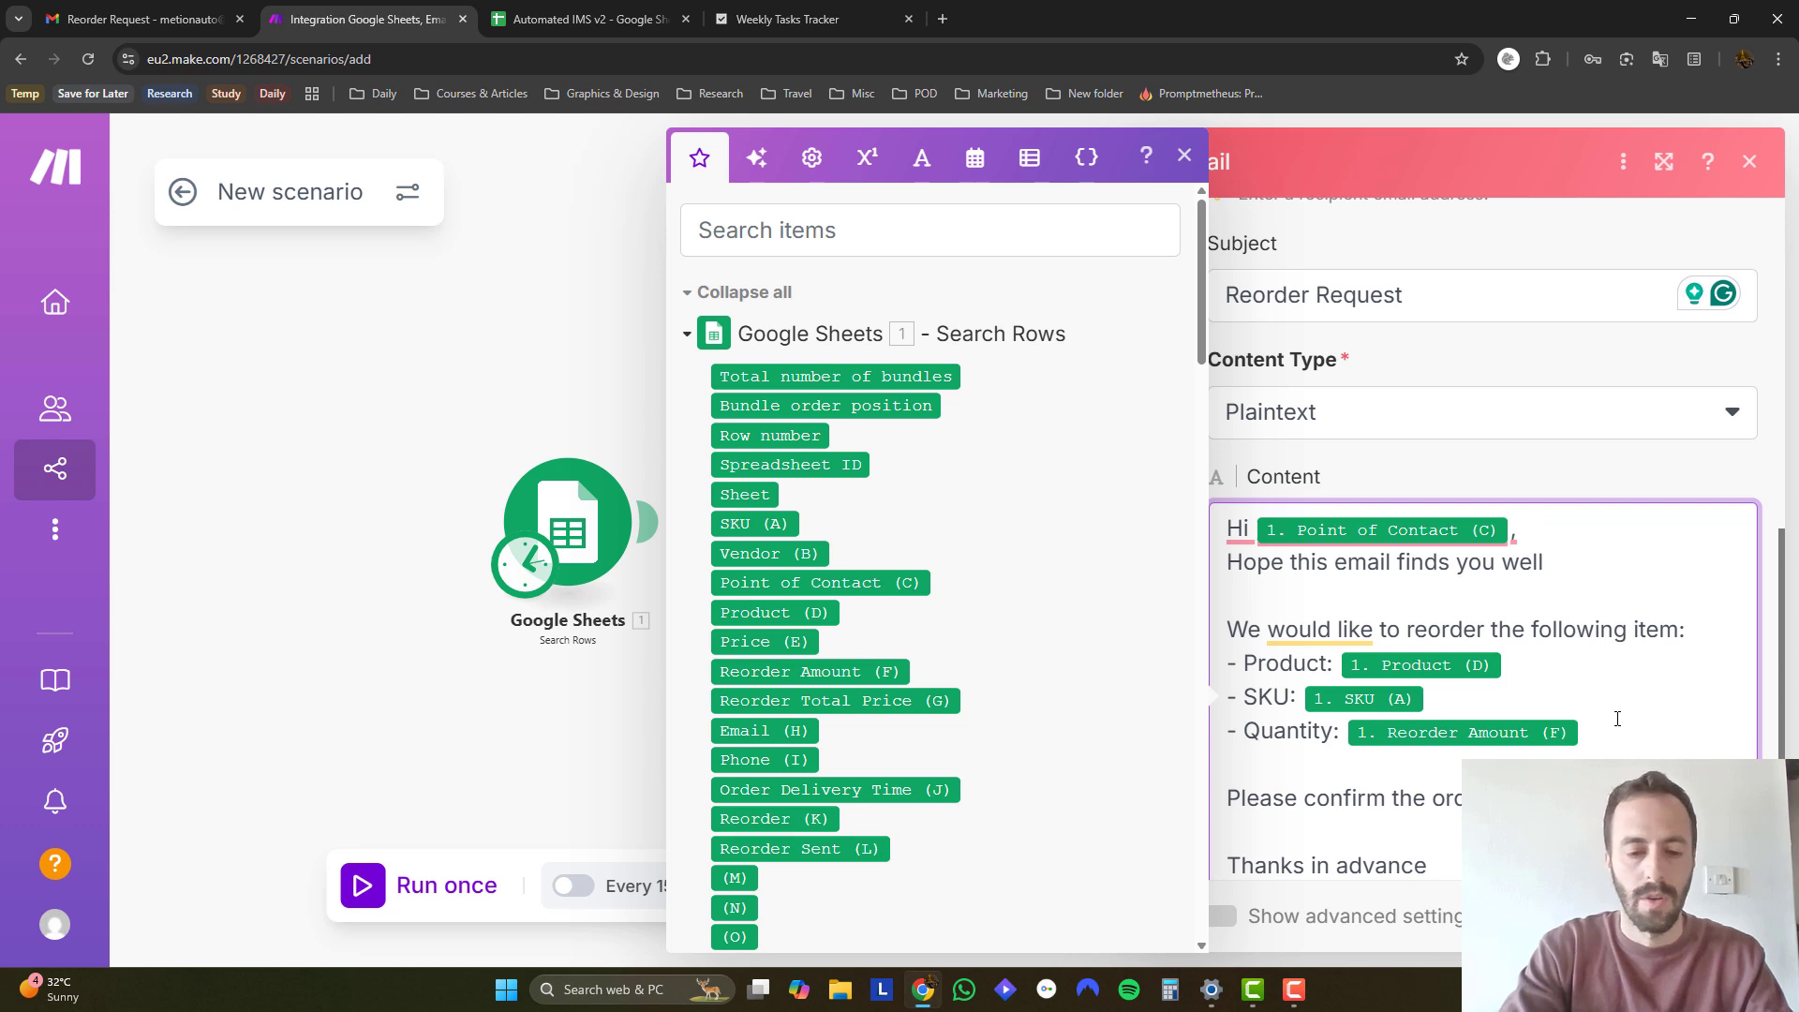
key(Return)
text(Juan)
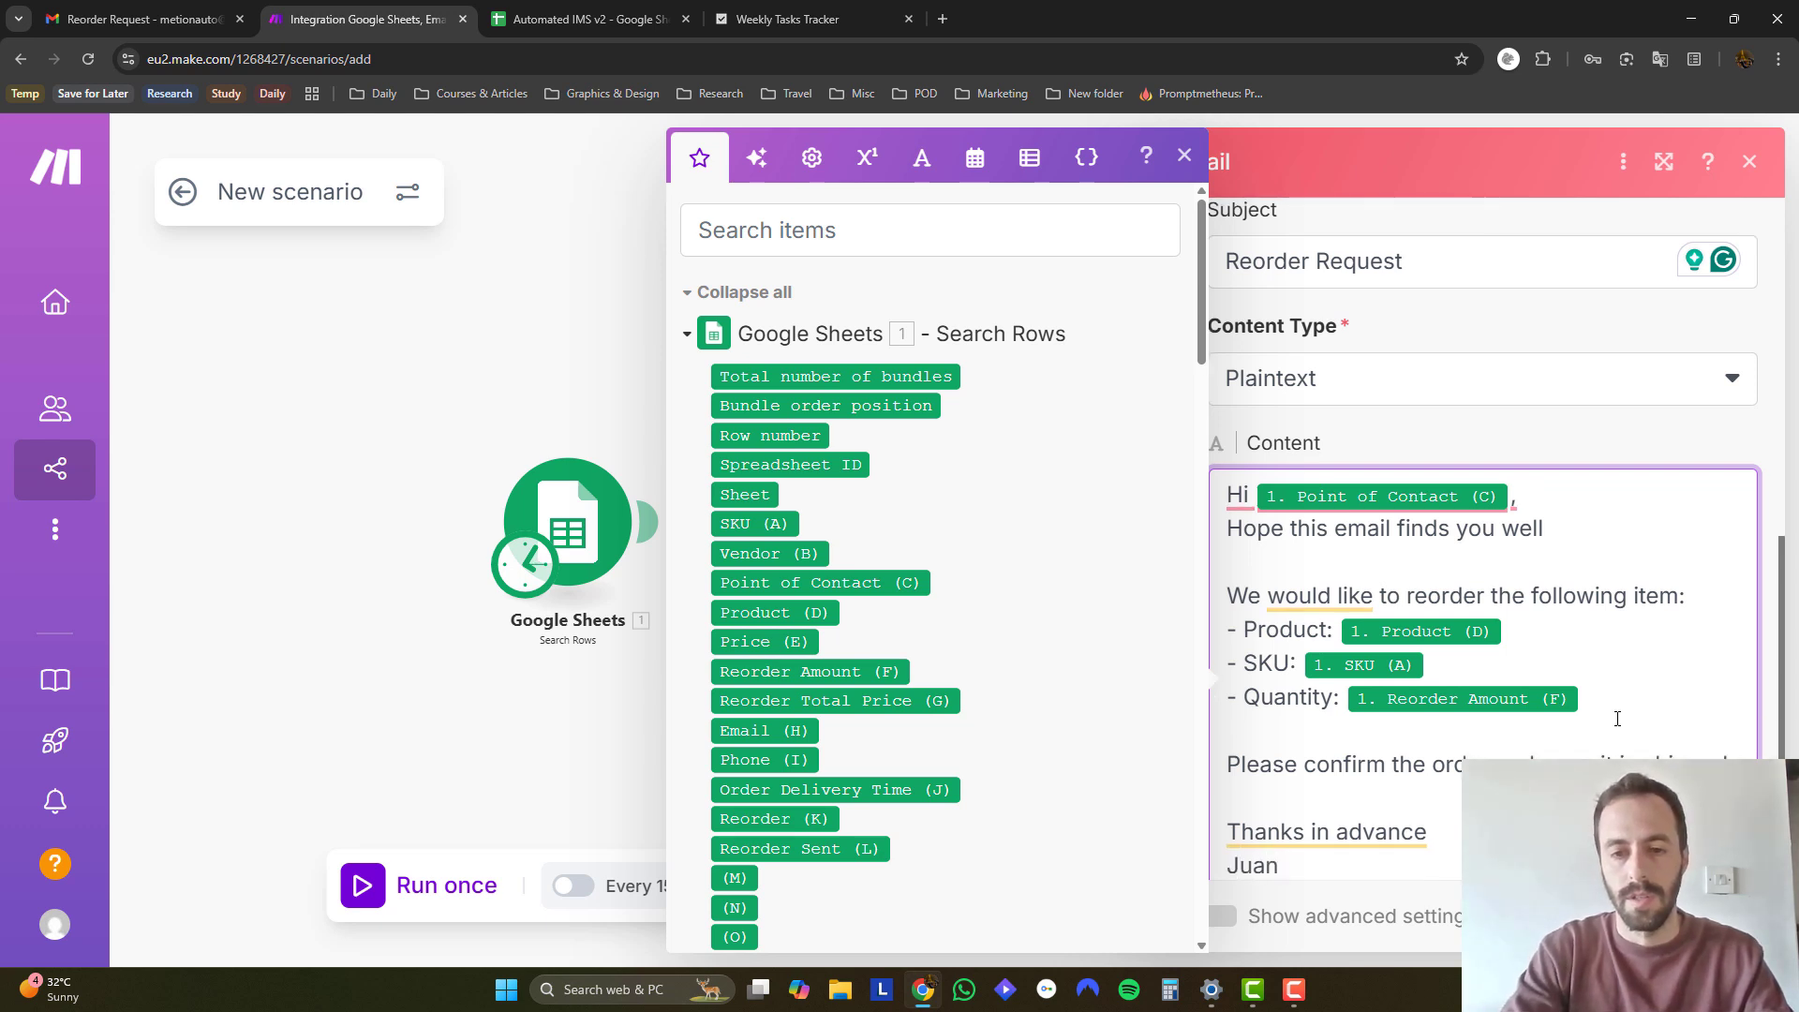
scroll(1592, 683, down, 2)
text(H)
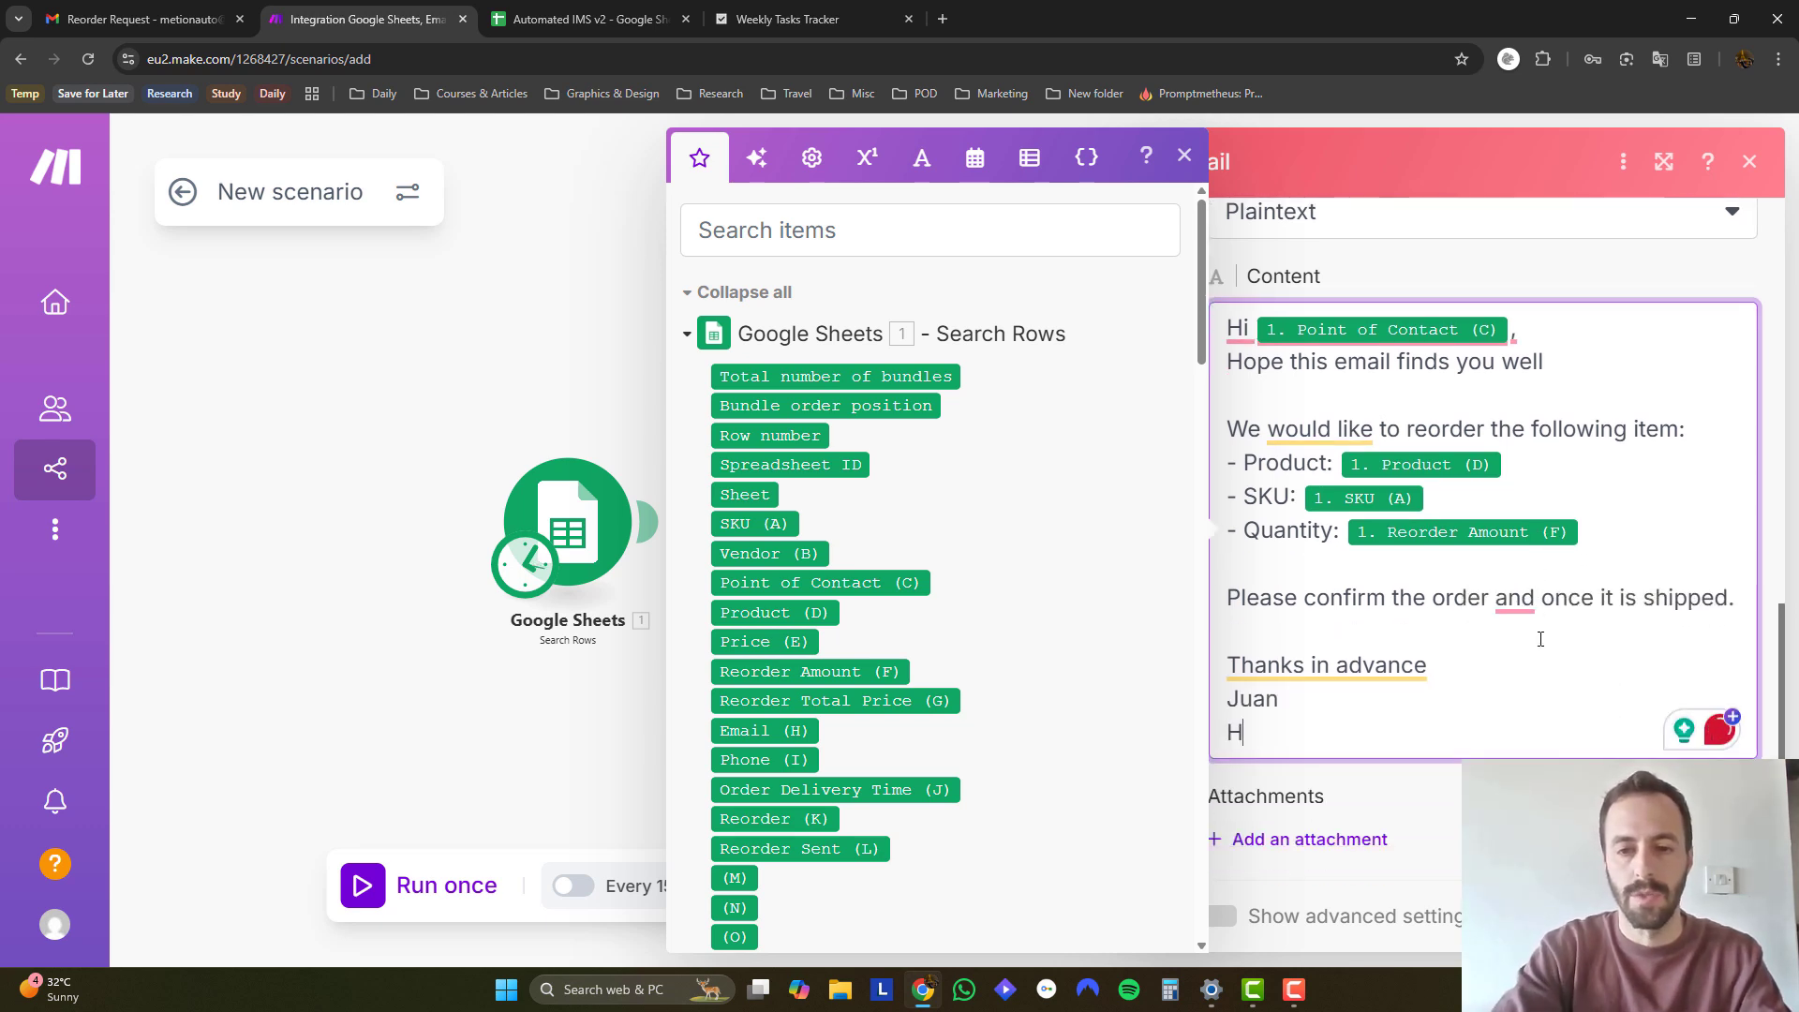
text(ome Solu)
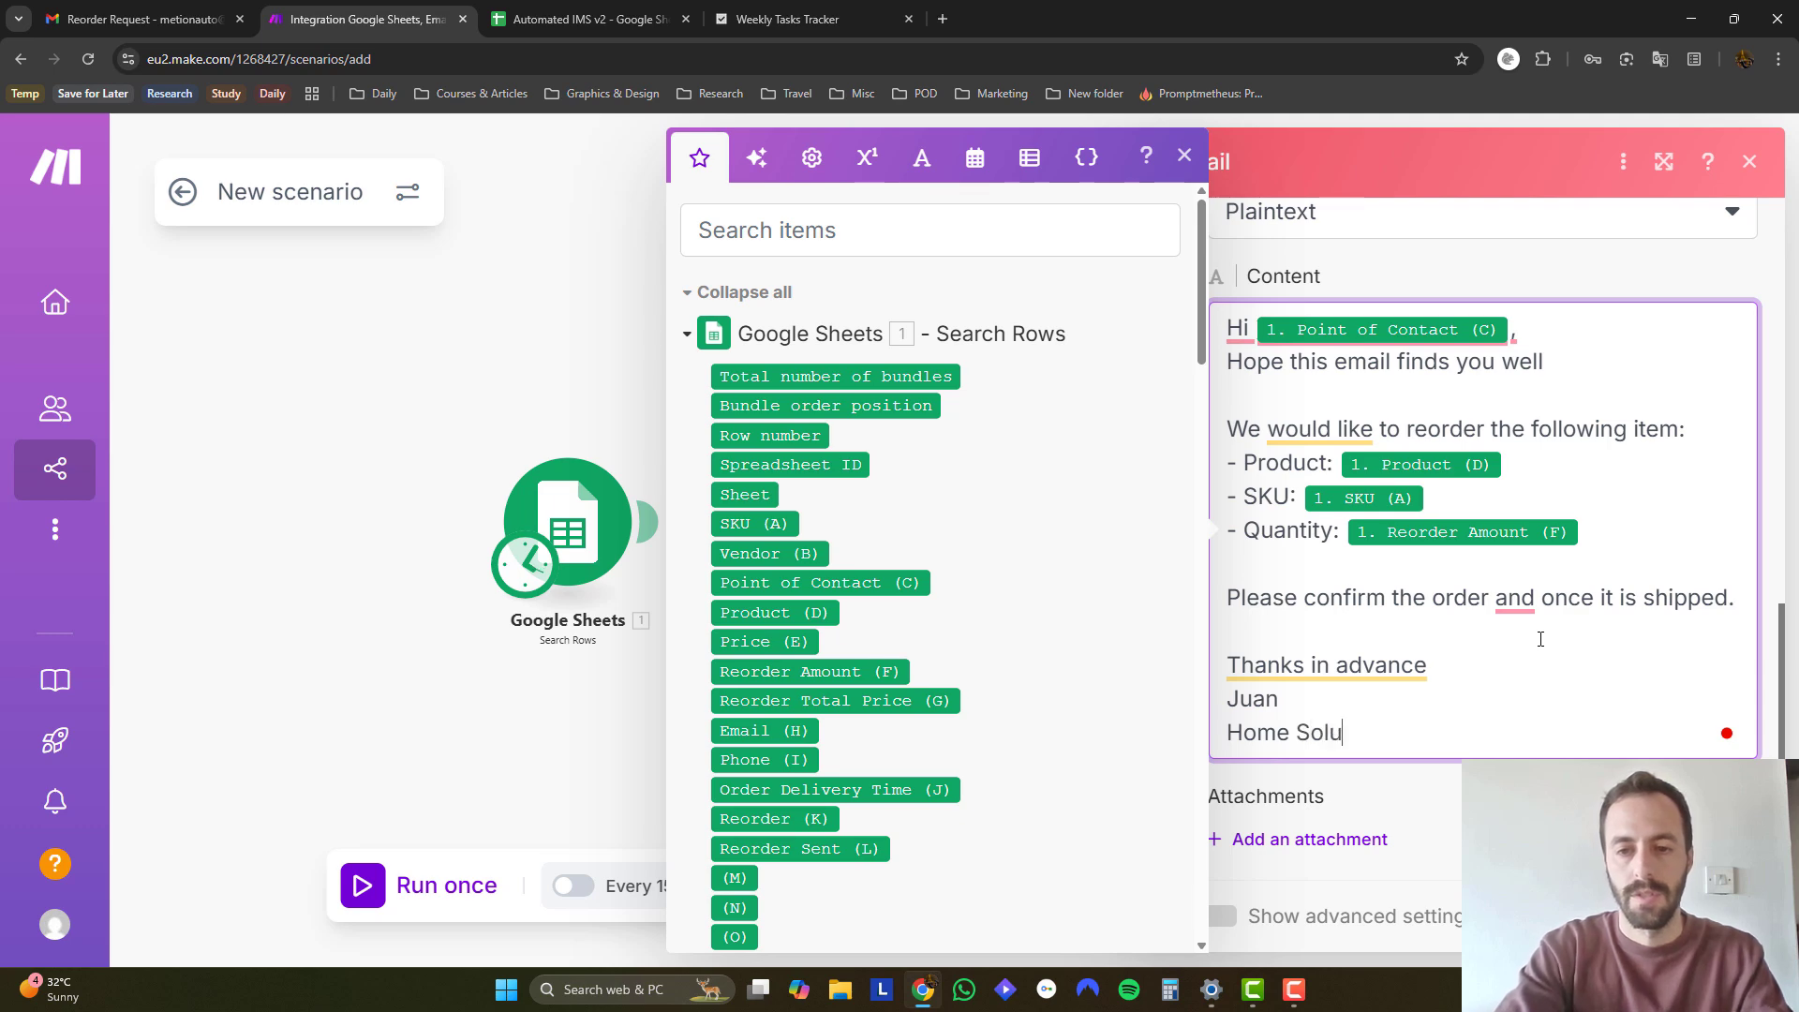
text(tions)
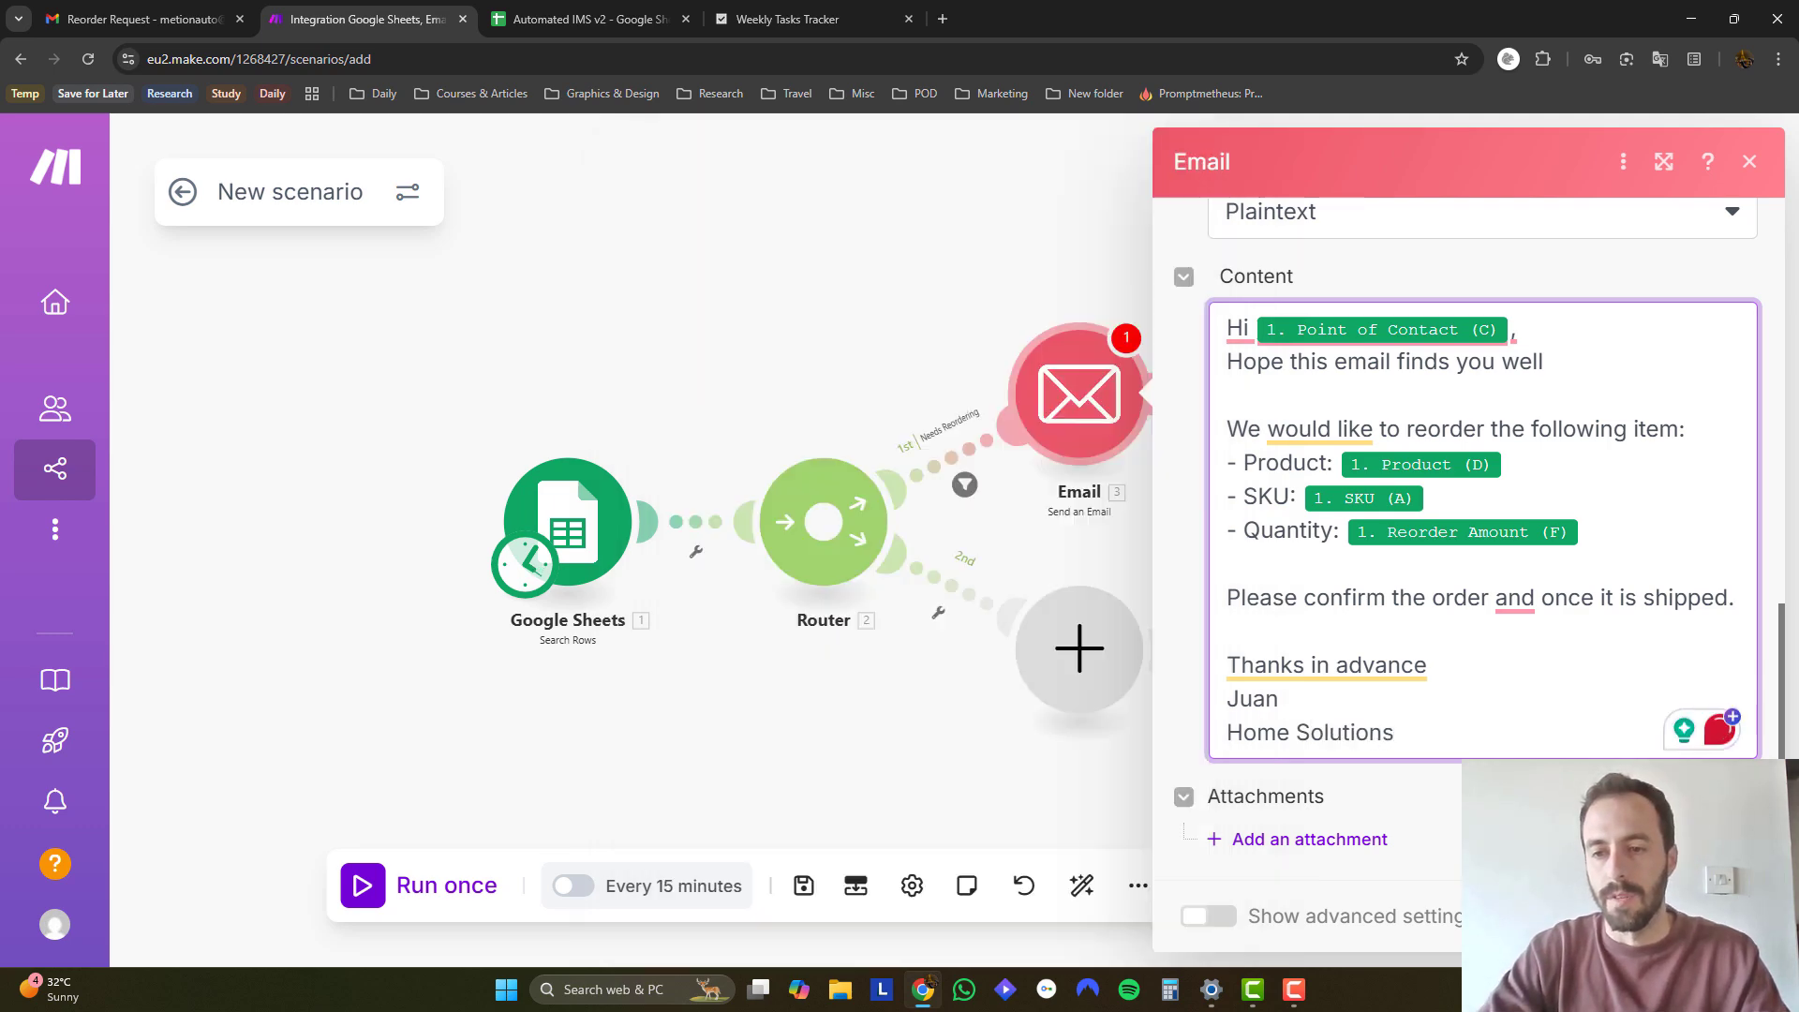
key(Escape)
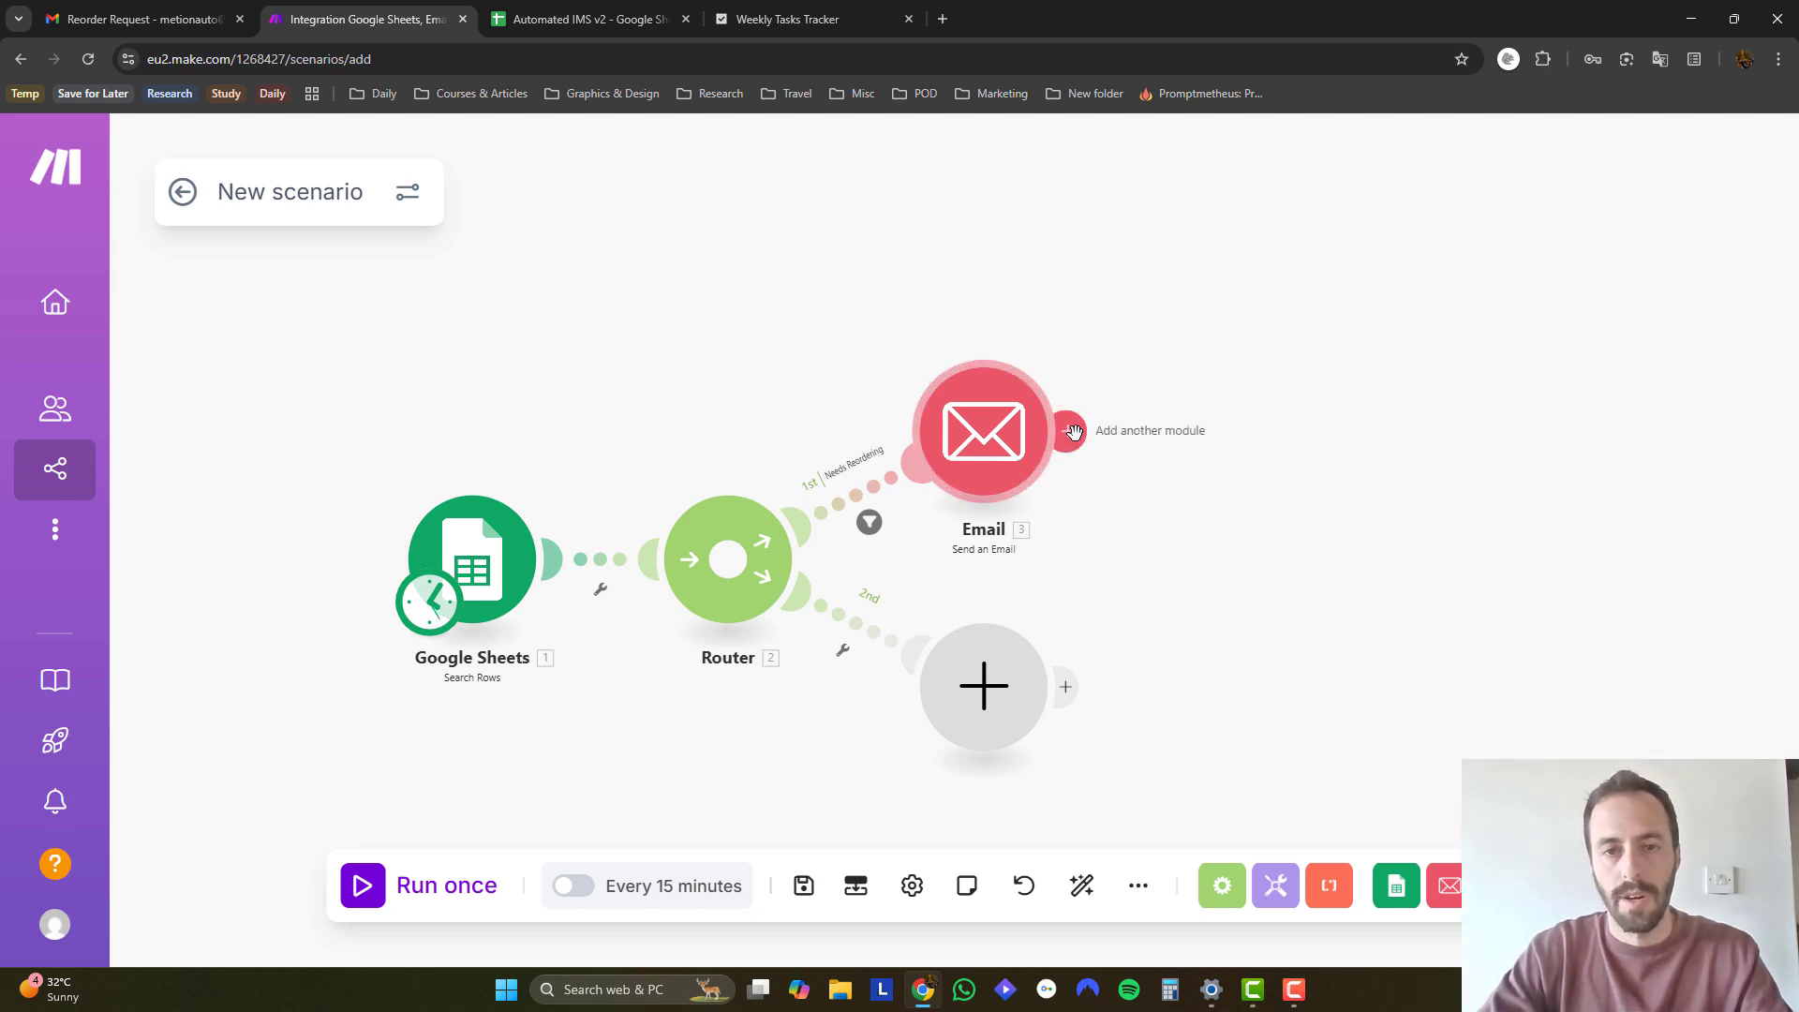
Add a Google Sheets Update a Row module after the Email module on the Needs Reordering route.
click(594, 30)
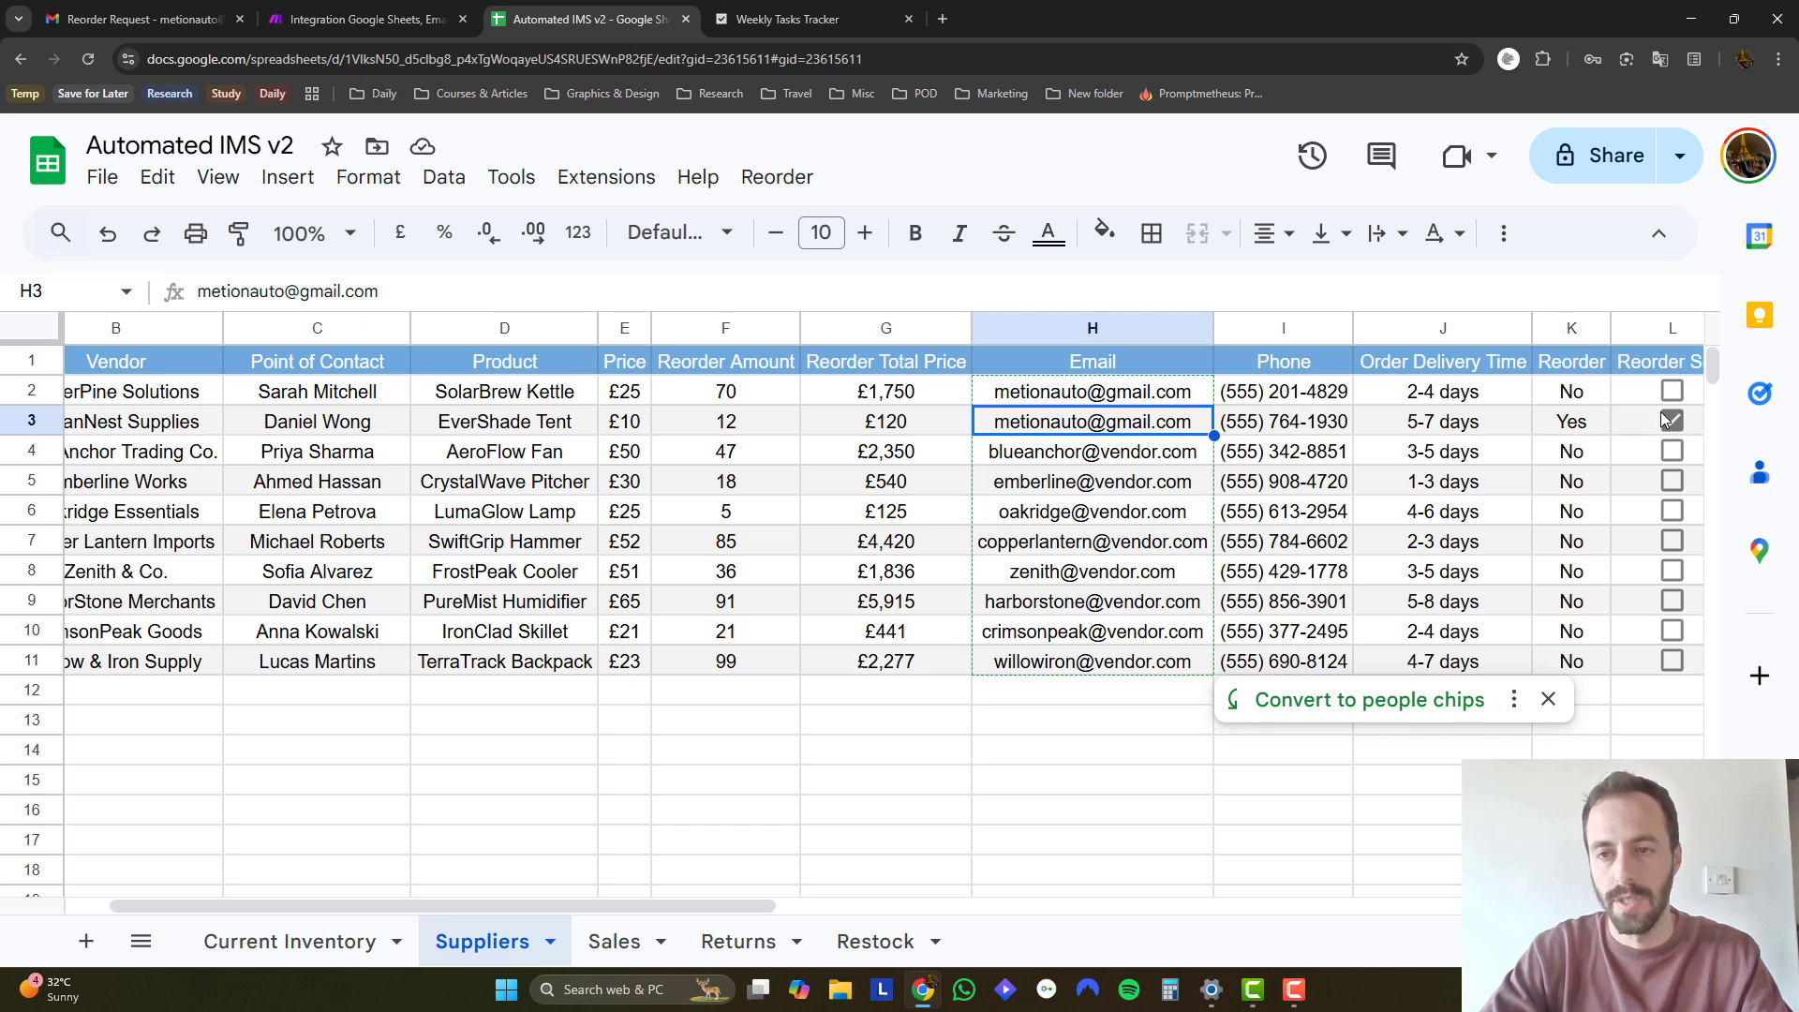
click(365, 19)
click(1077, 423)
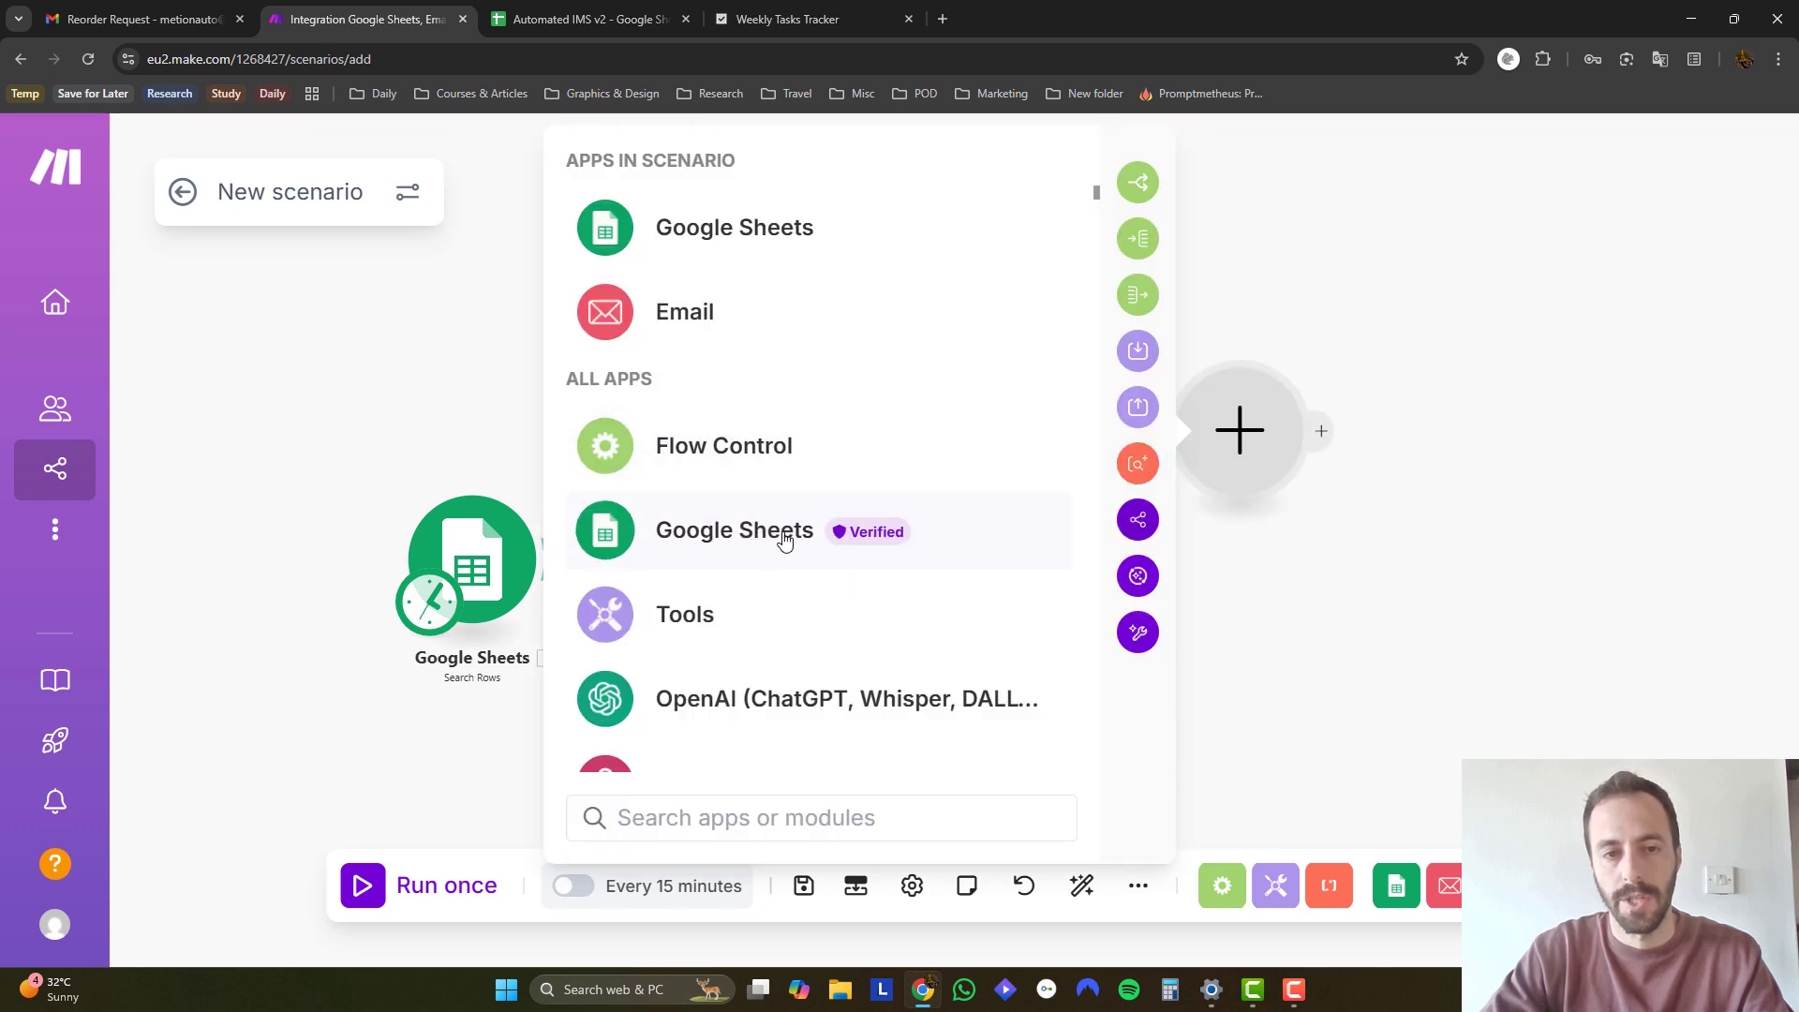
click(1052, 548)
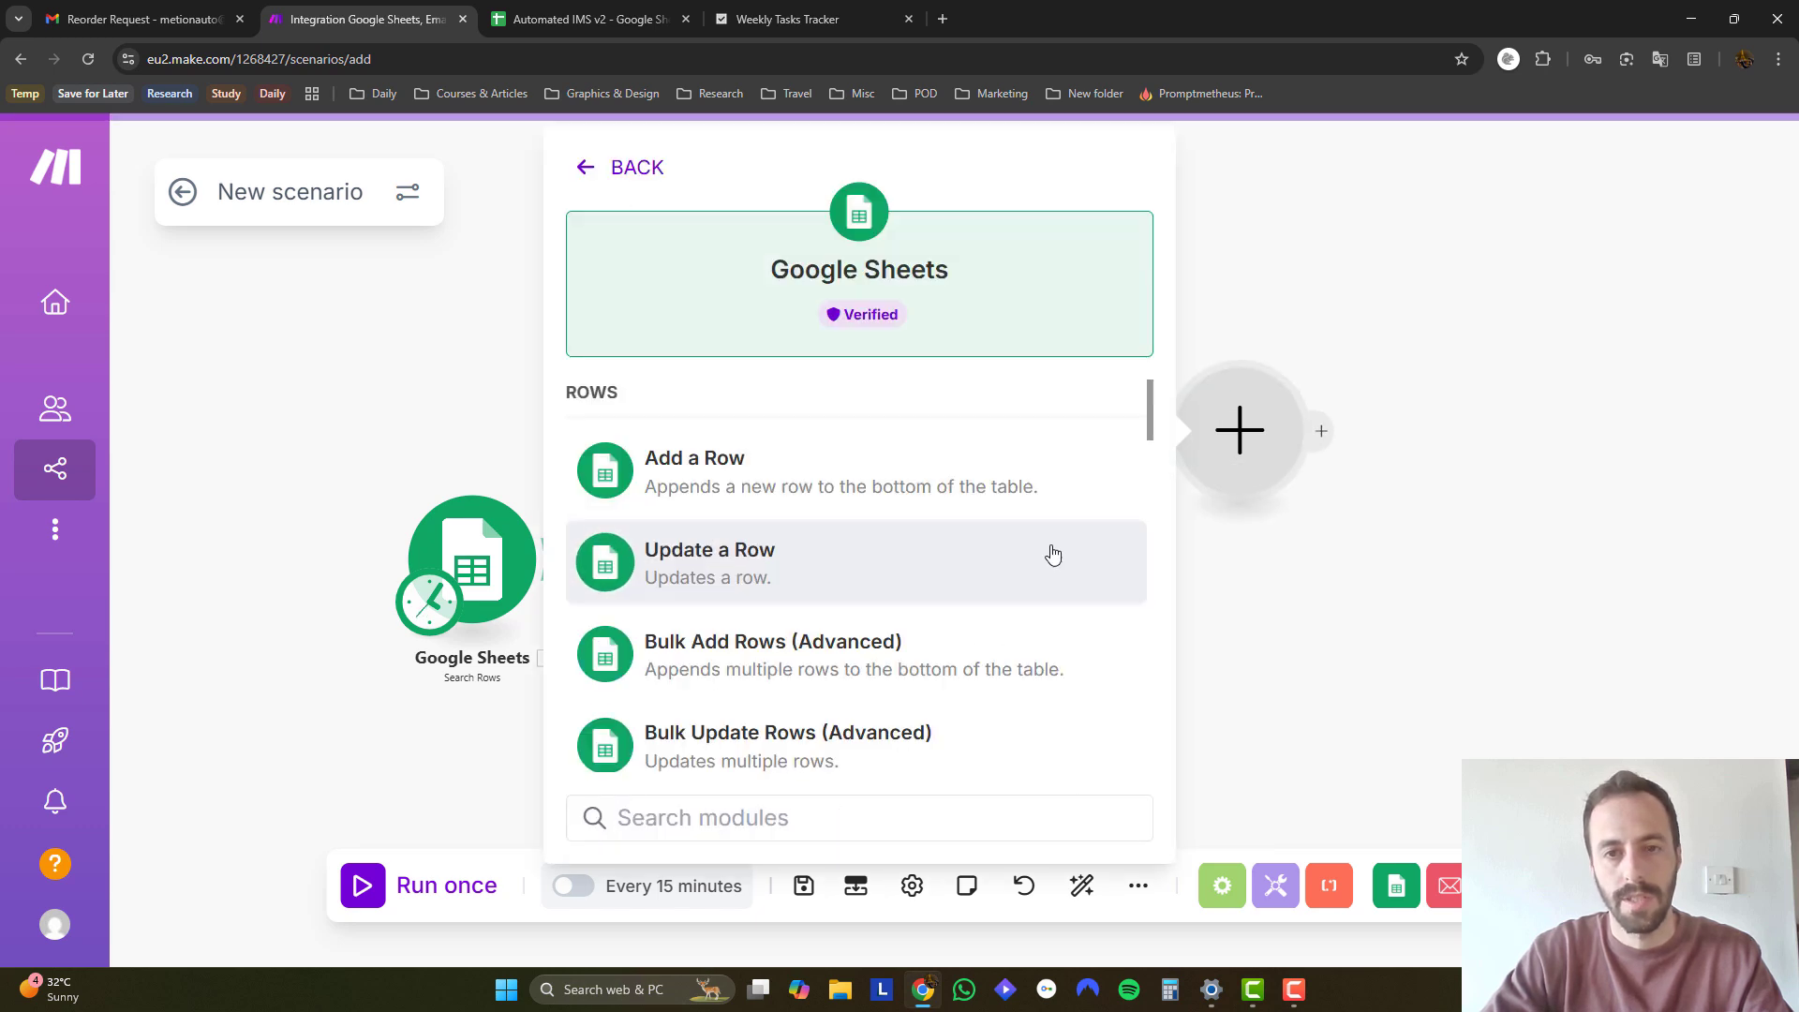
scroll(787, 637, down, 4)
scroll(784, 643, up, 4)
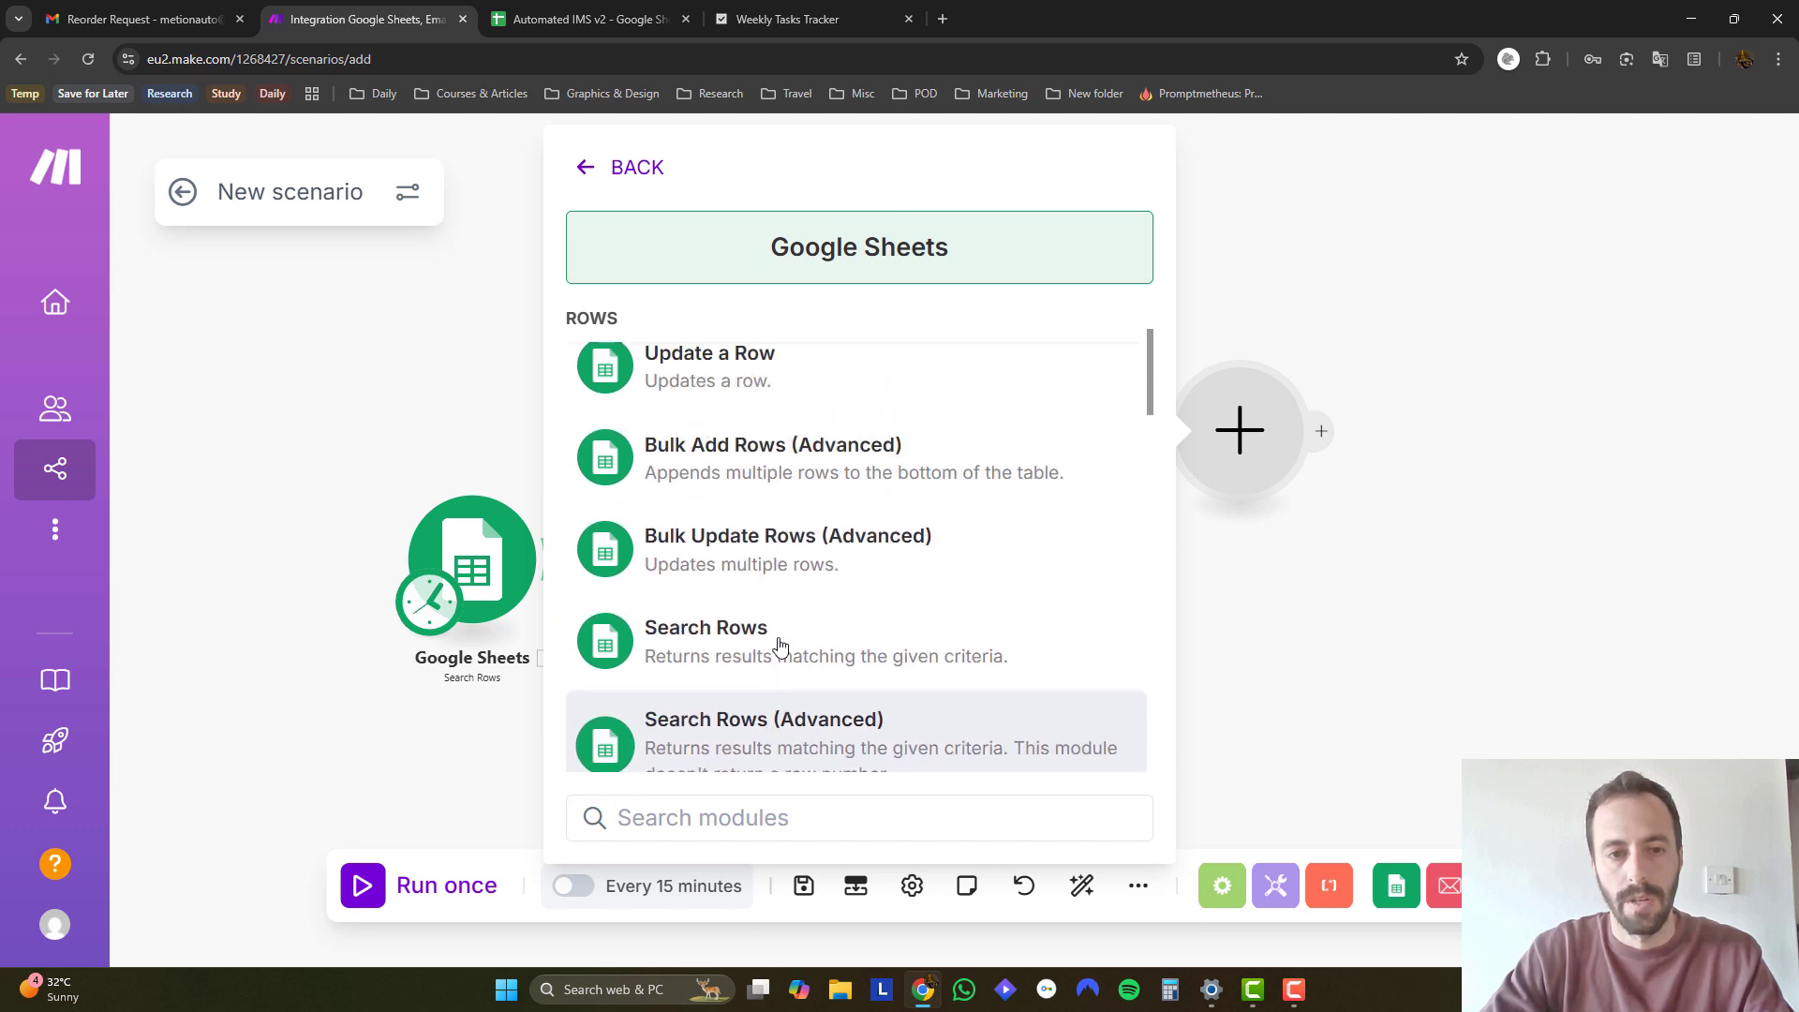
click(743, 574)
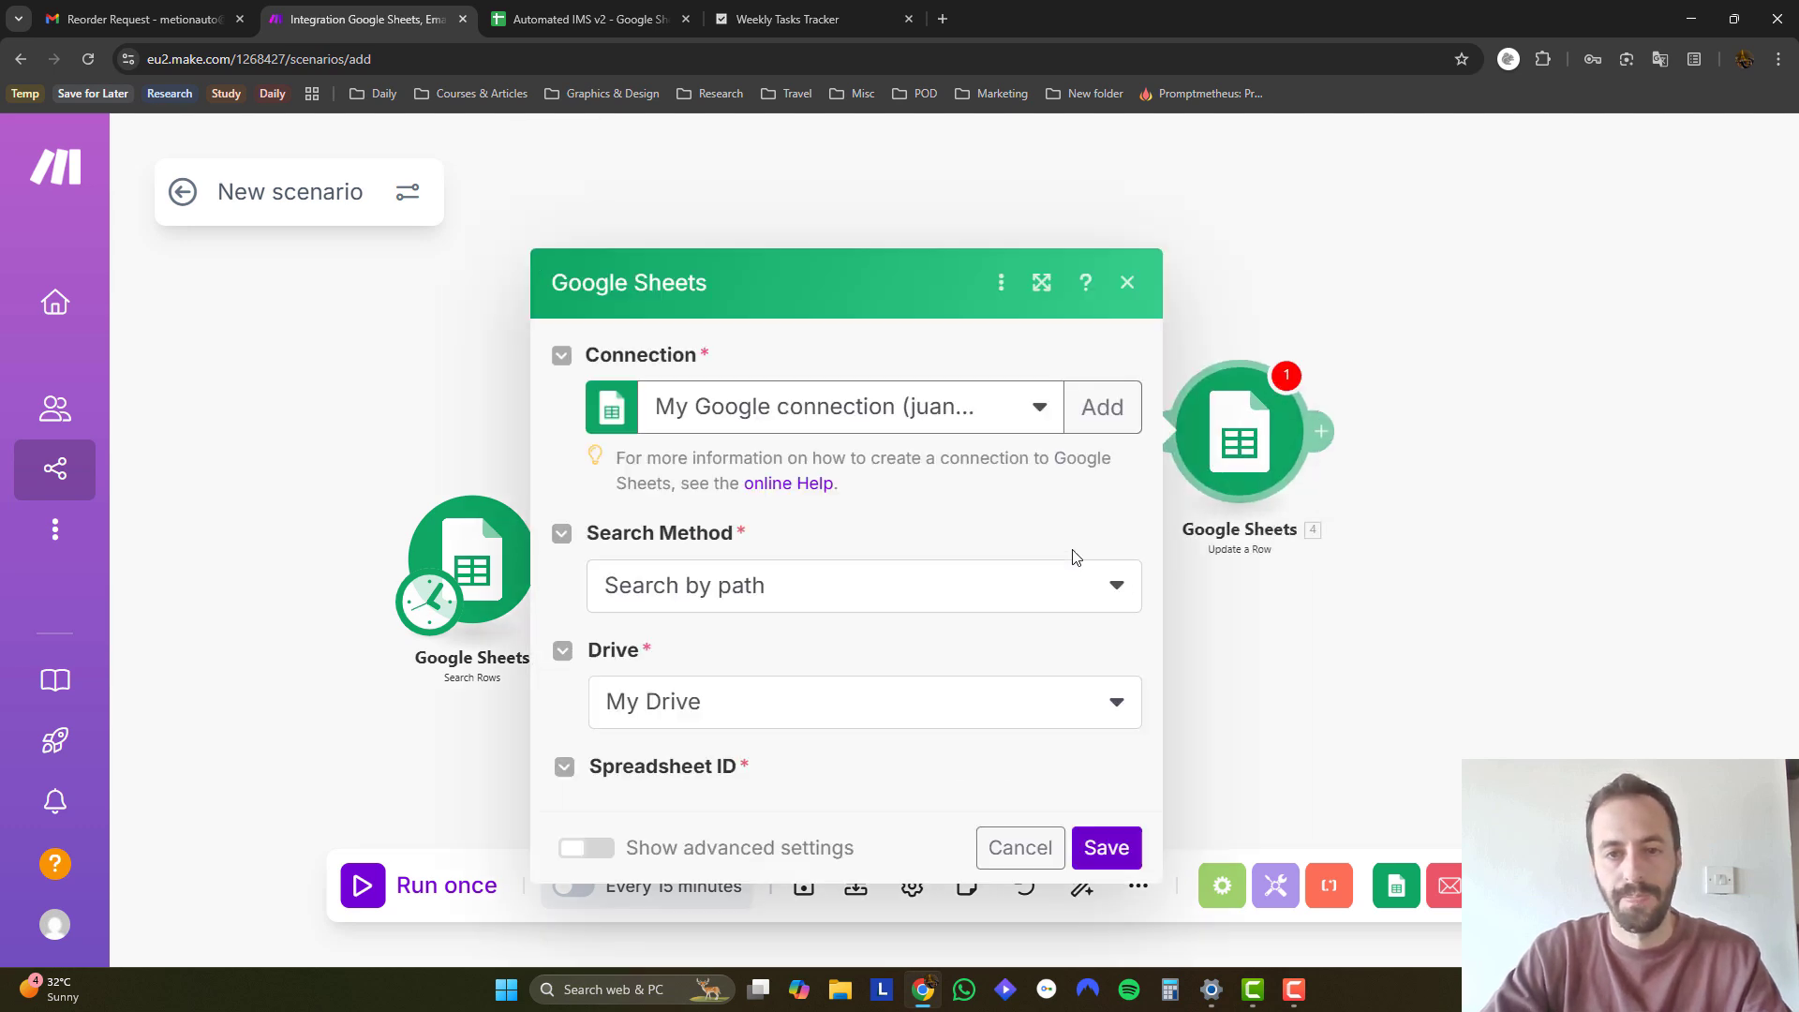
Set the Update a Row module to the Automated IMS v2 spreadsheet and its Suppliers sheet.
click(738, 699)
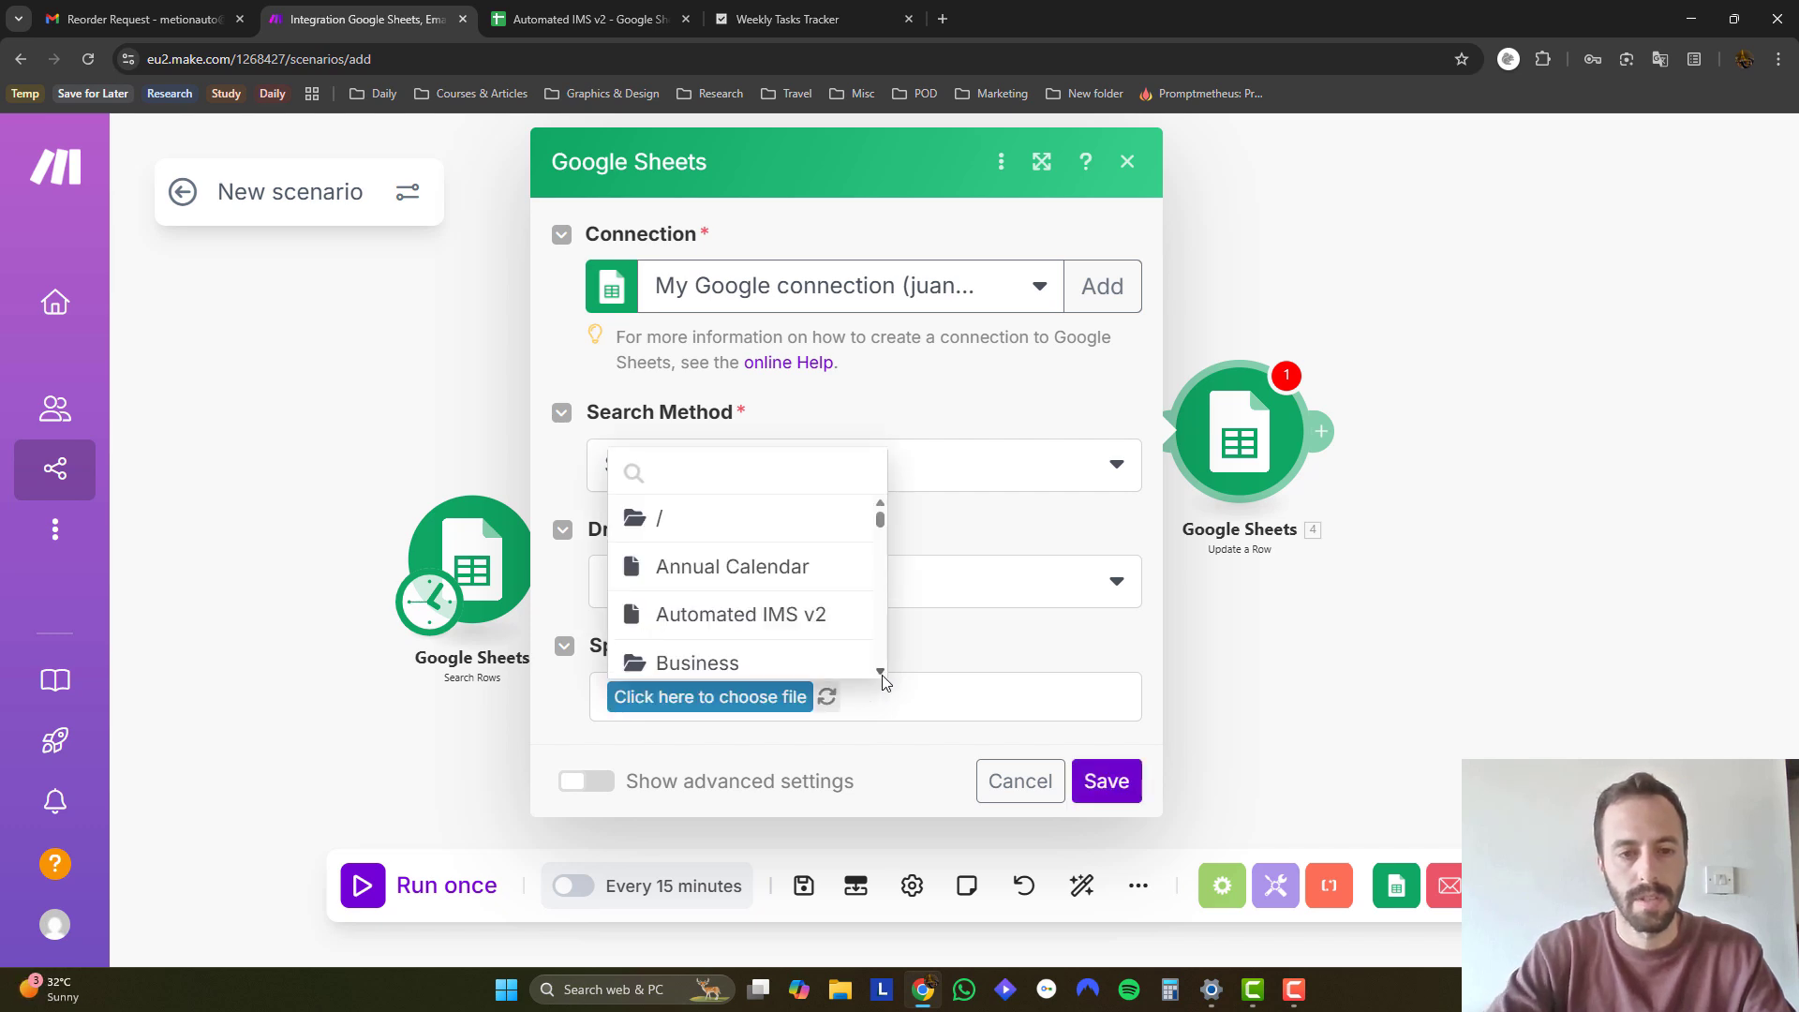
click(838, 623)
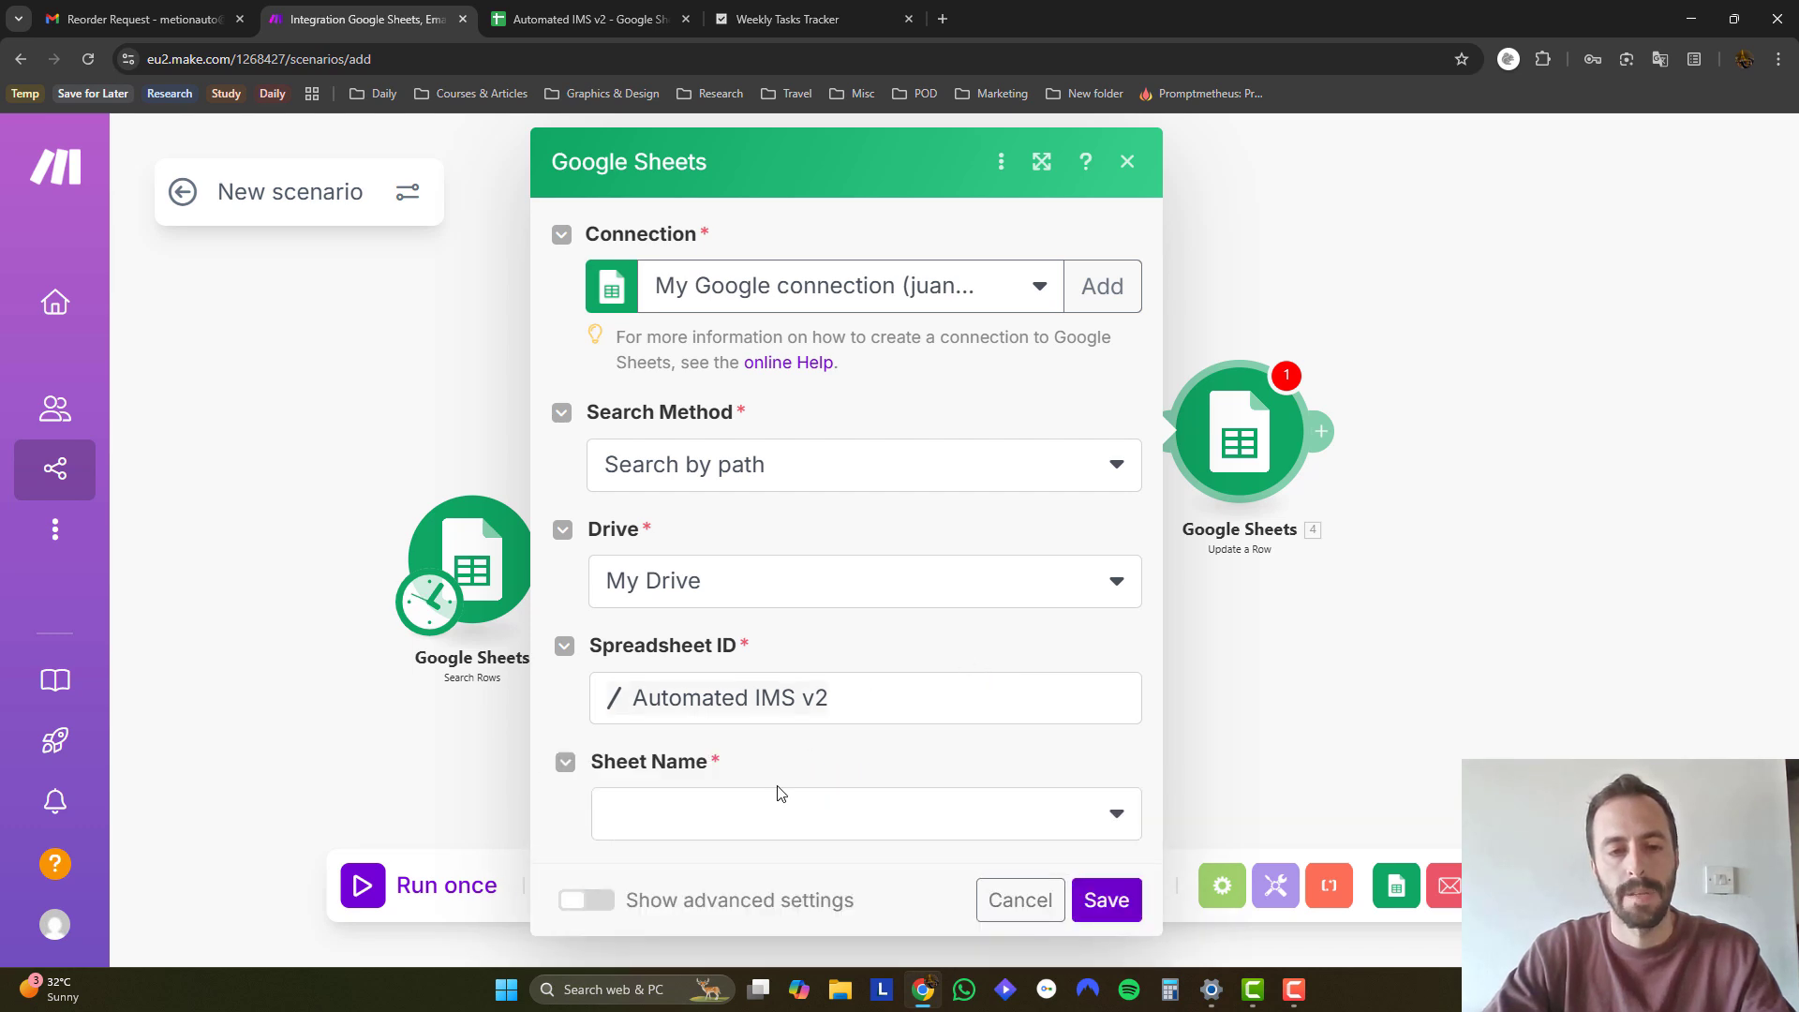
click(779, 801)
click(759, 597)
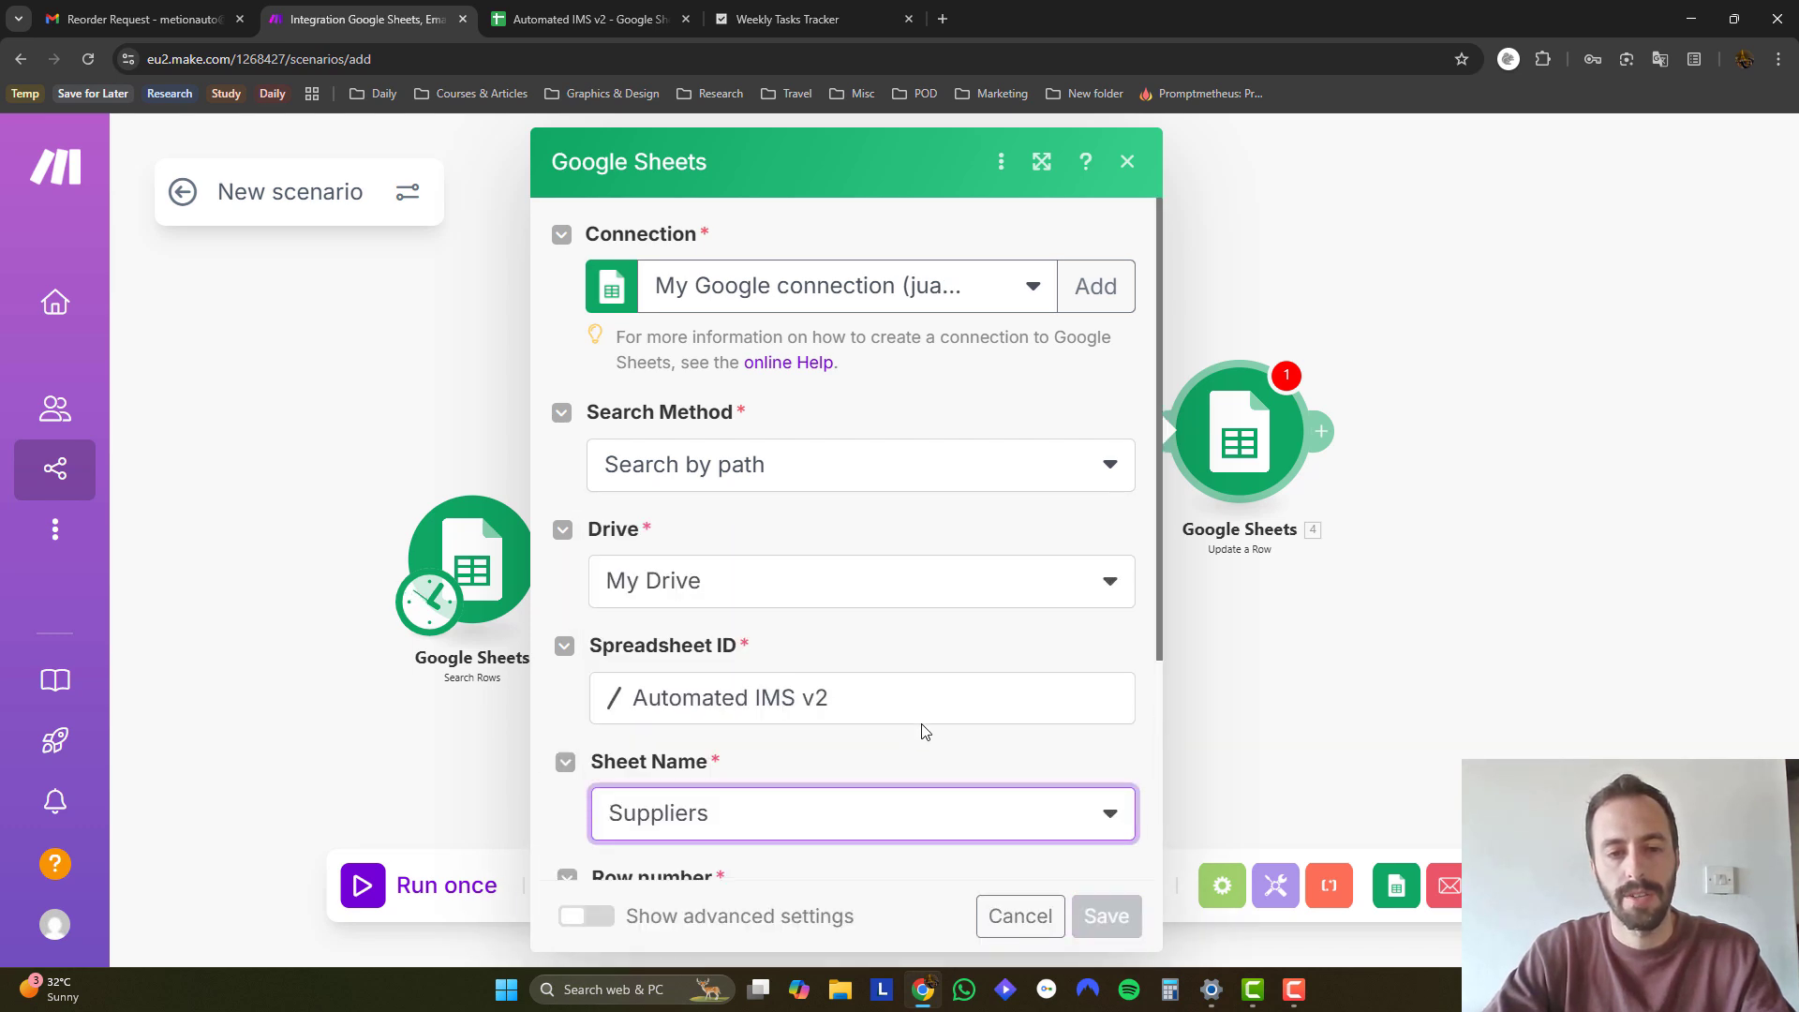
Map the module's row number to the Row number value from the Google Sheets Search Rows module.
scroll(899, 721, down, 3)
click(803, 614)
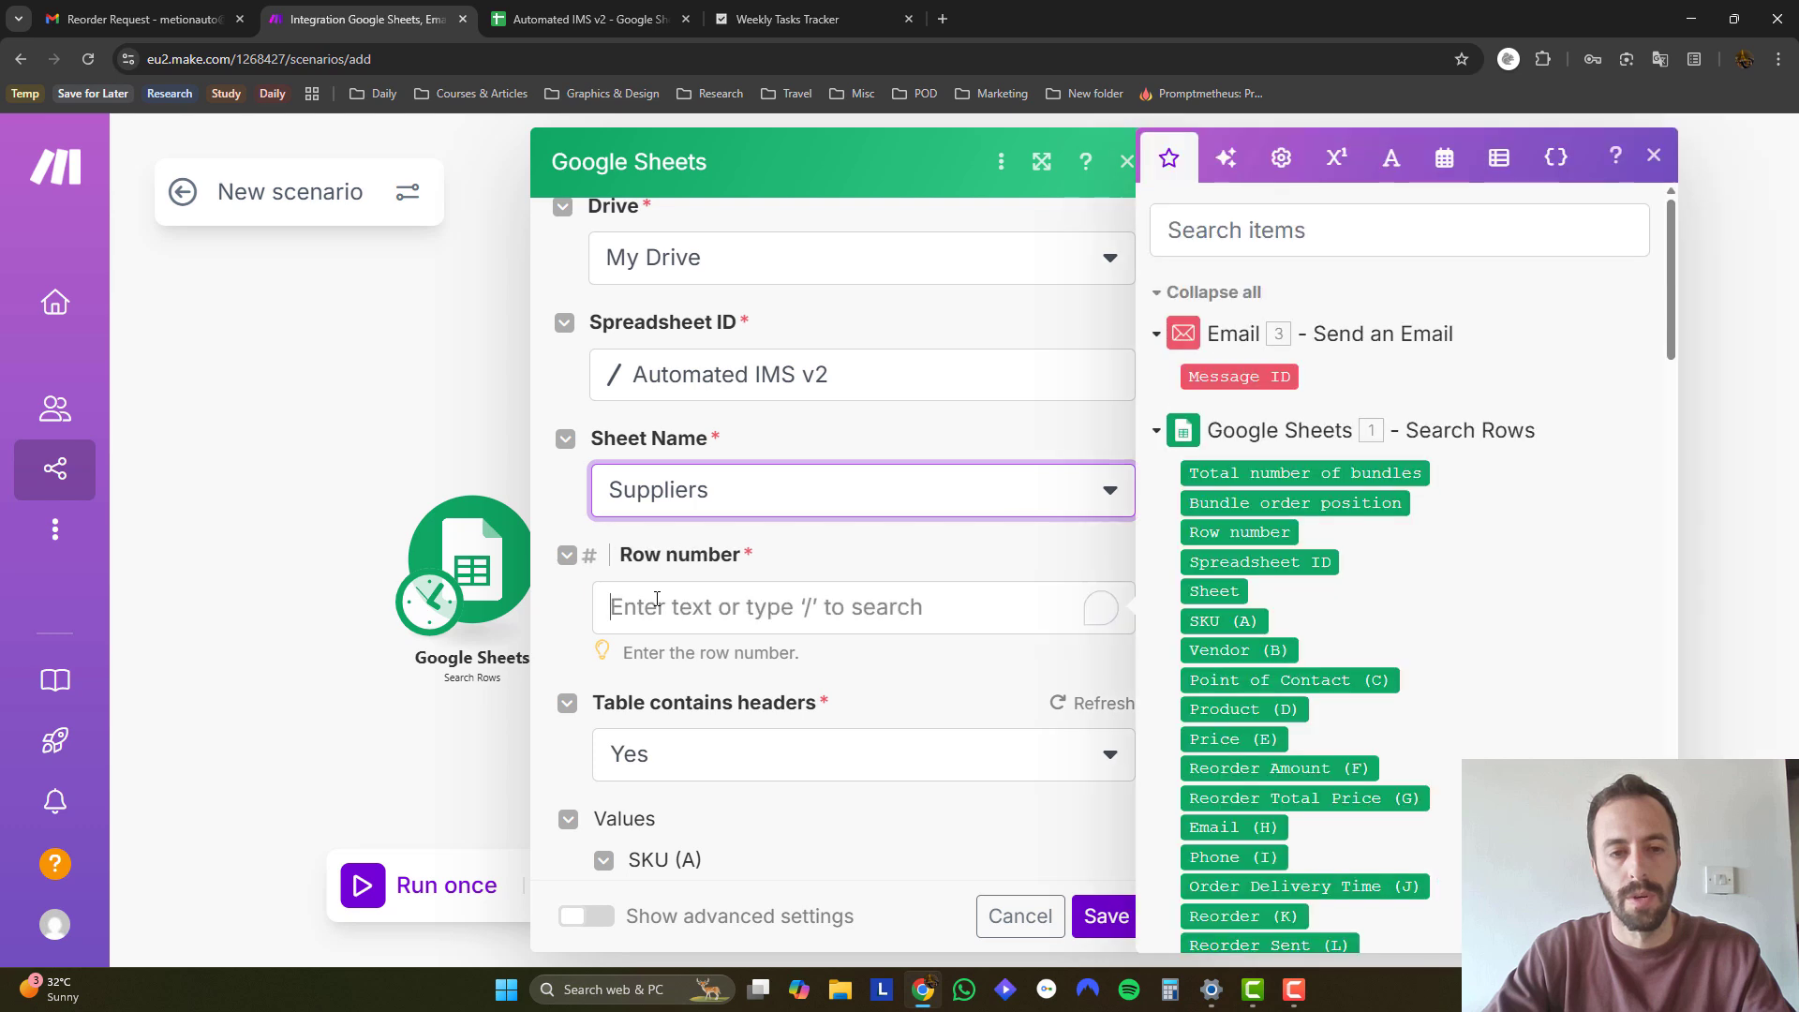
click(1236, 531)
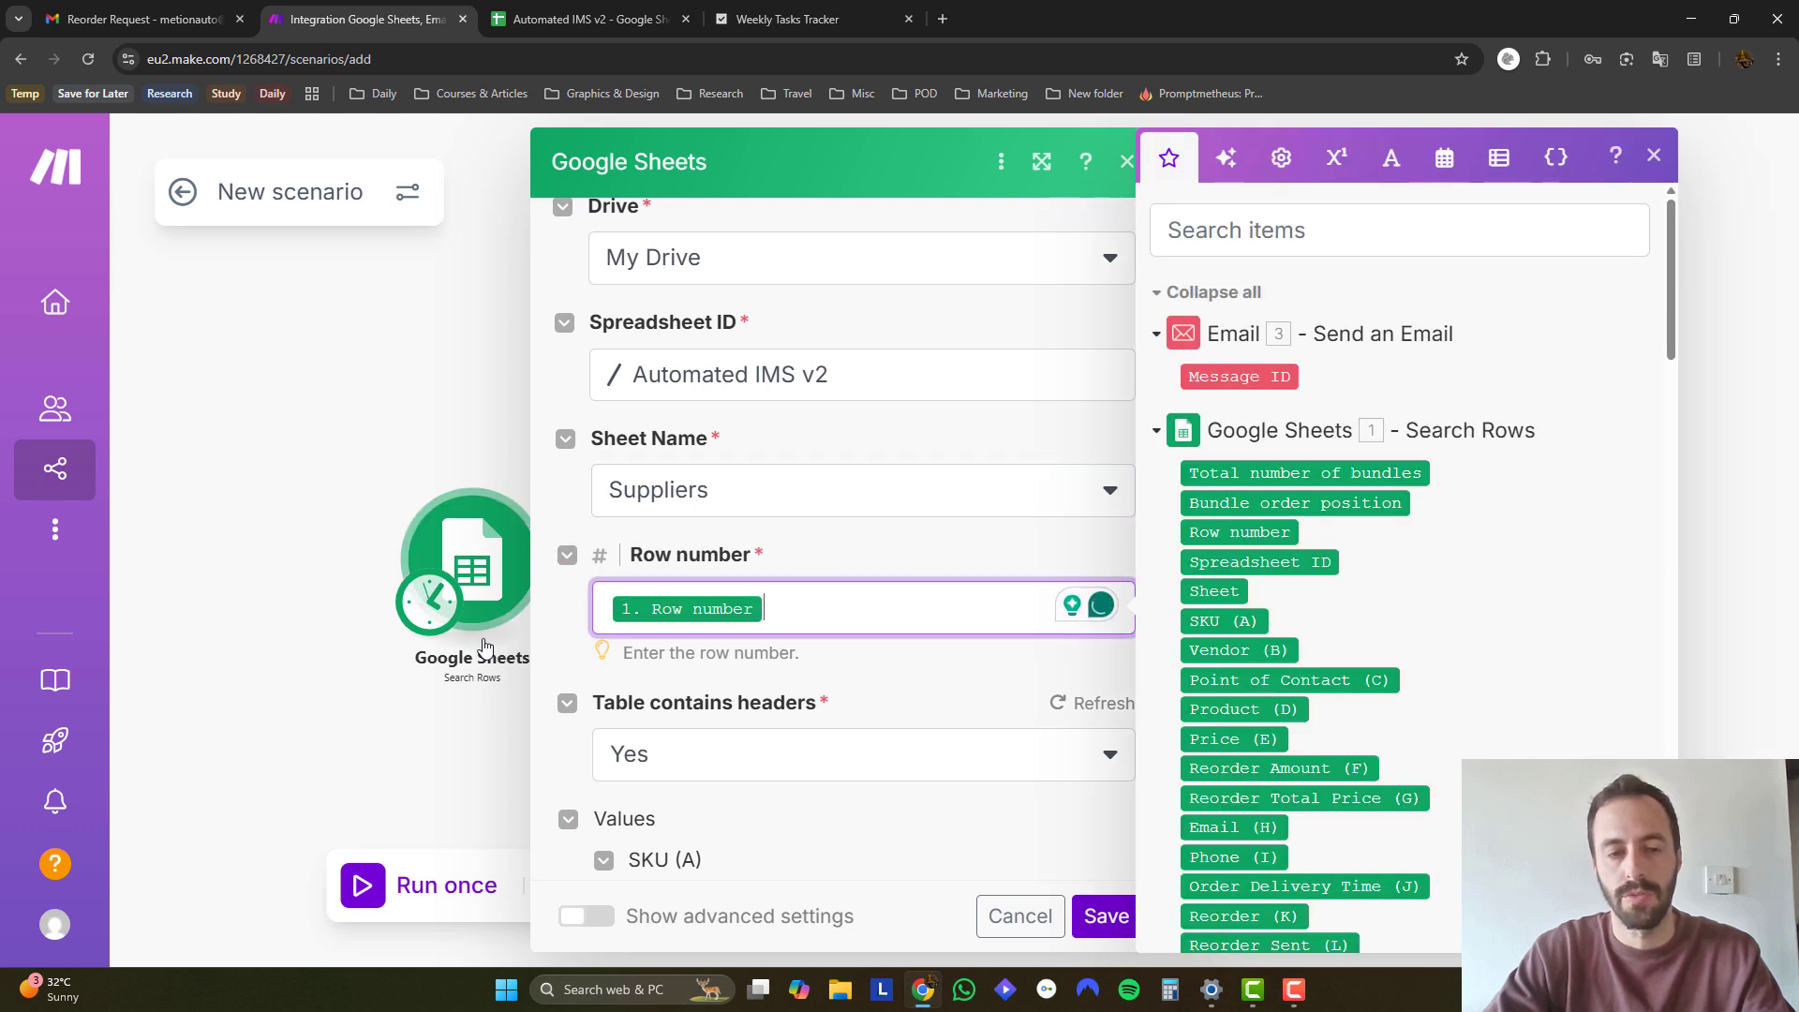
Set the Reorder Sent (L) value to TRUE and save the Update a Row module.
scroll(791, 696, down, 4)
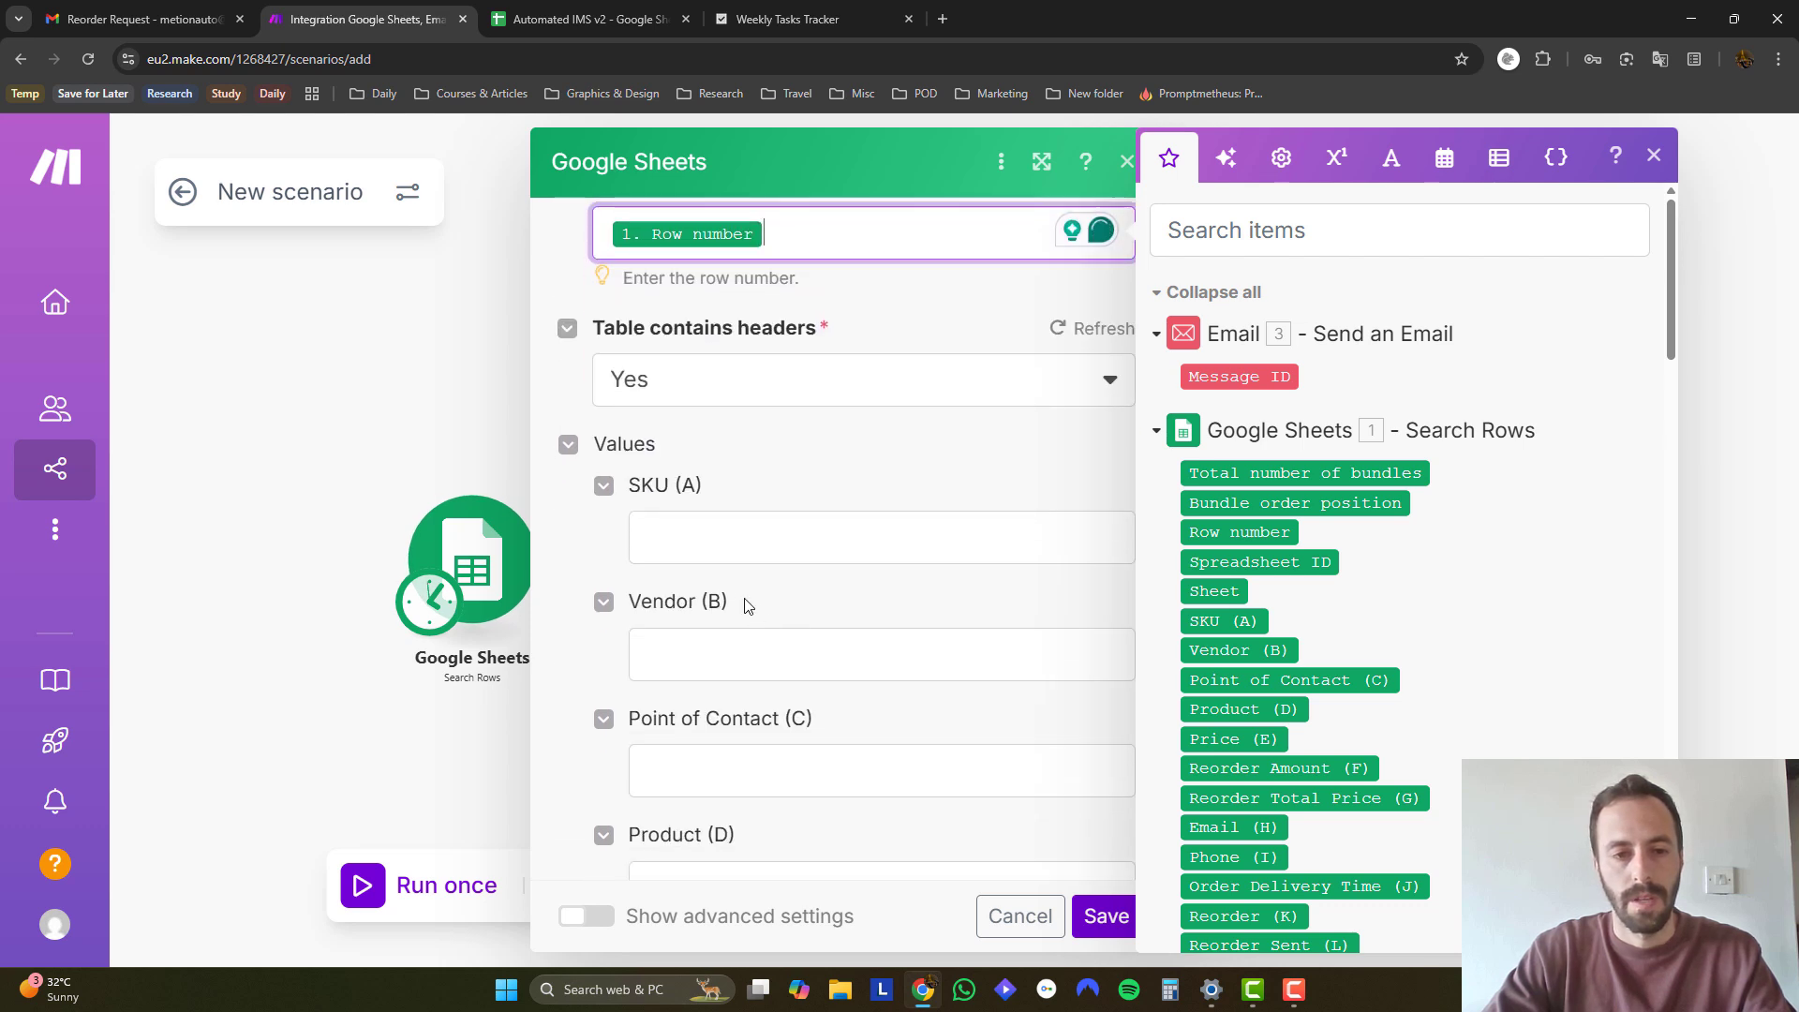
click(791, 462)
scroll(839, 615, down, 8)
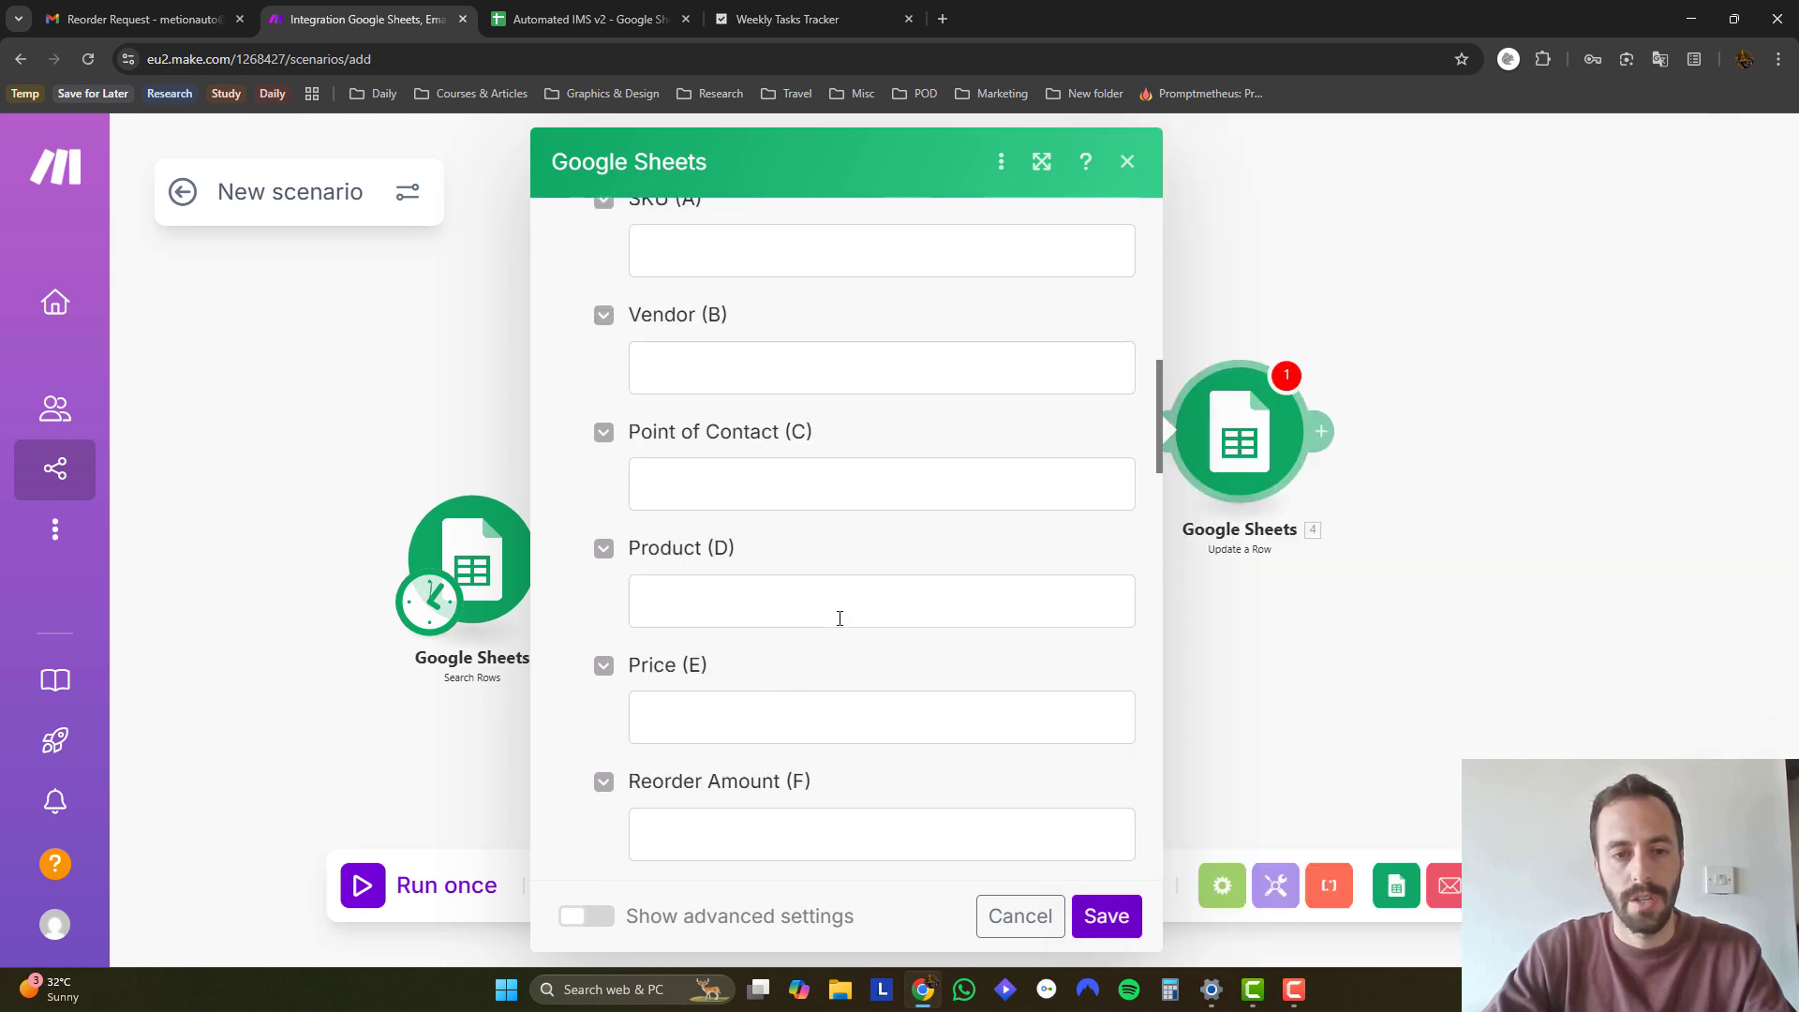
scroll(778, 600, down, 3)
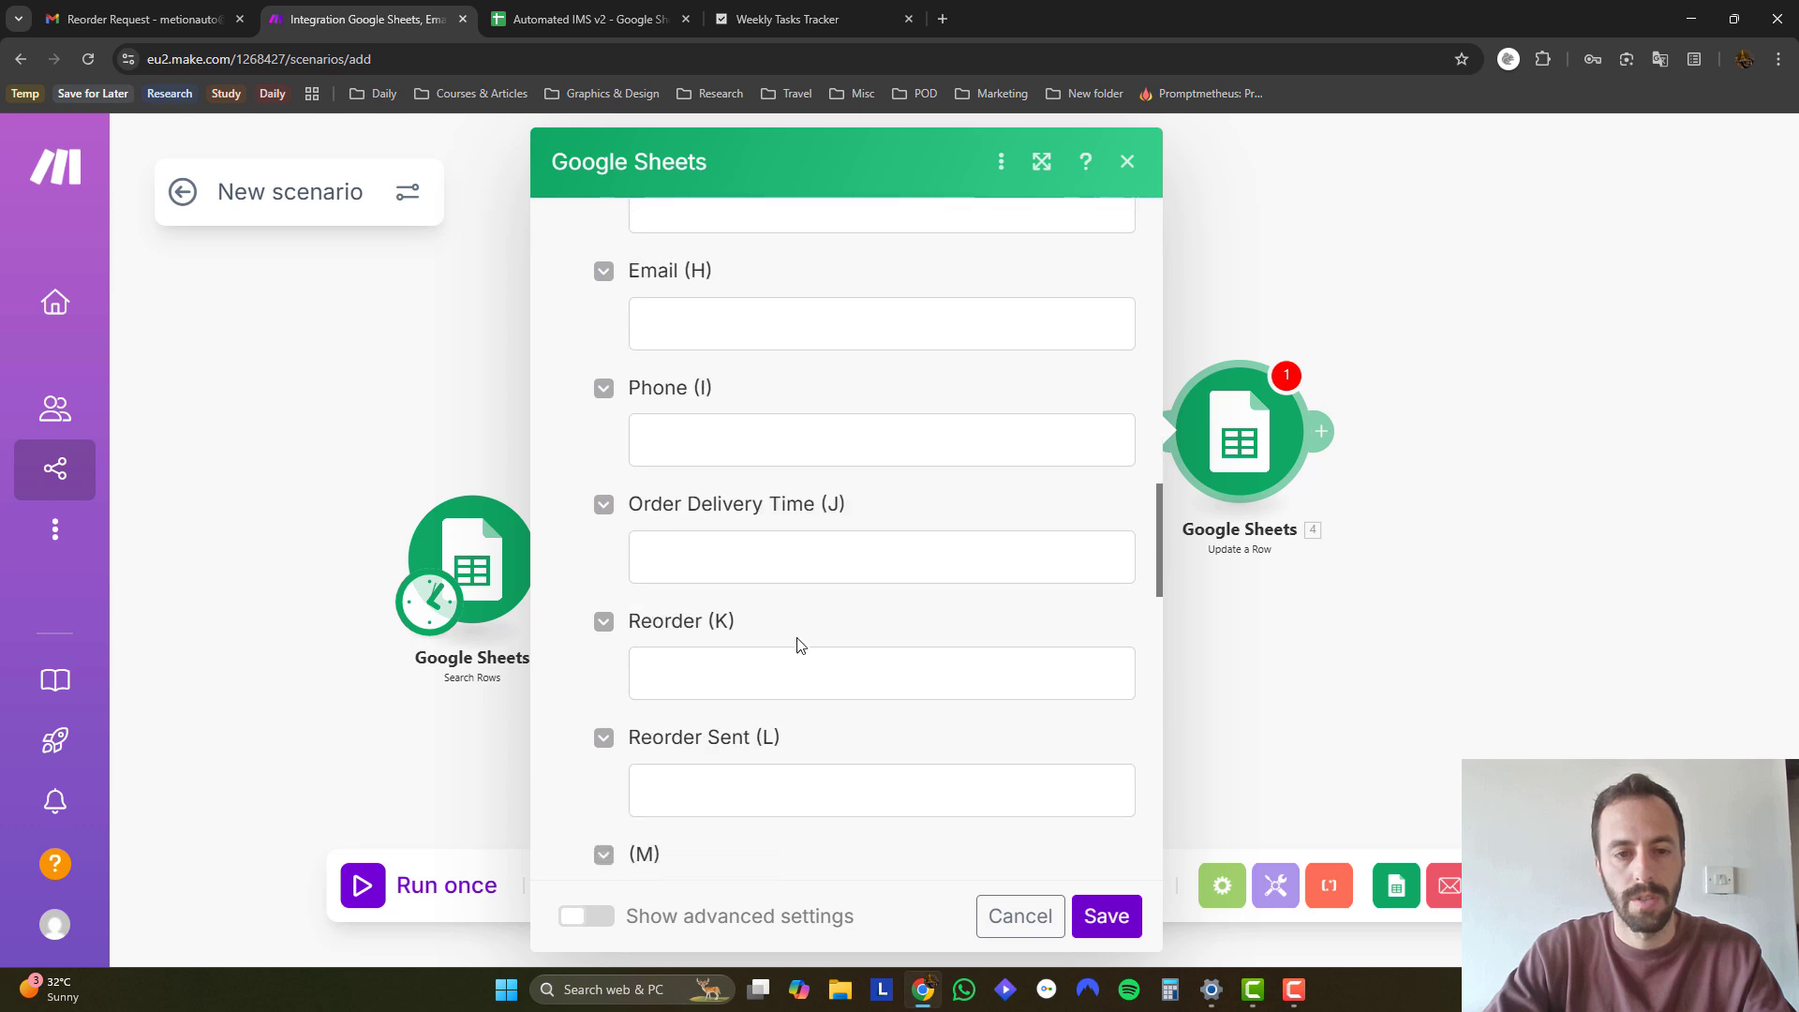
click(734, 788)
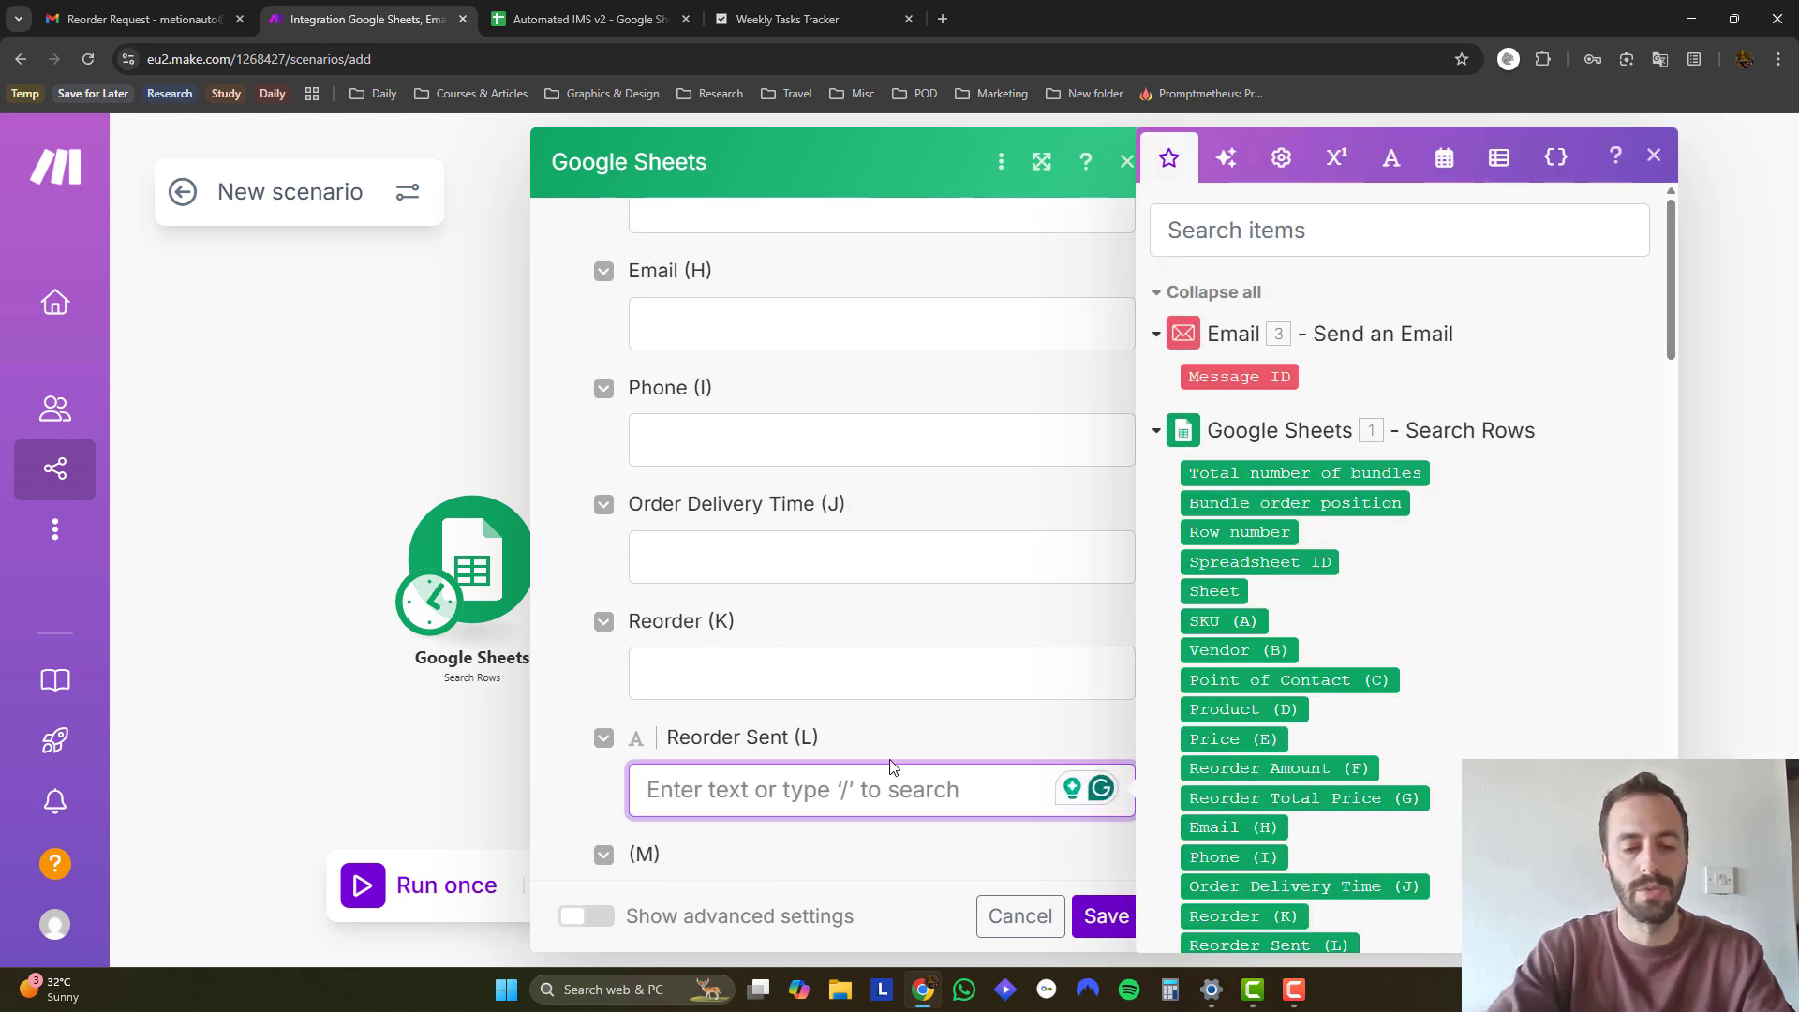
key(Caps_Lock)
text(TRUE)
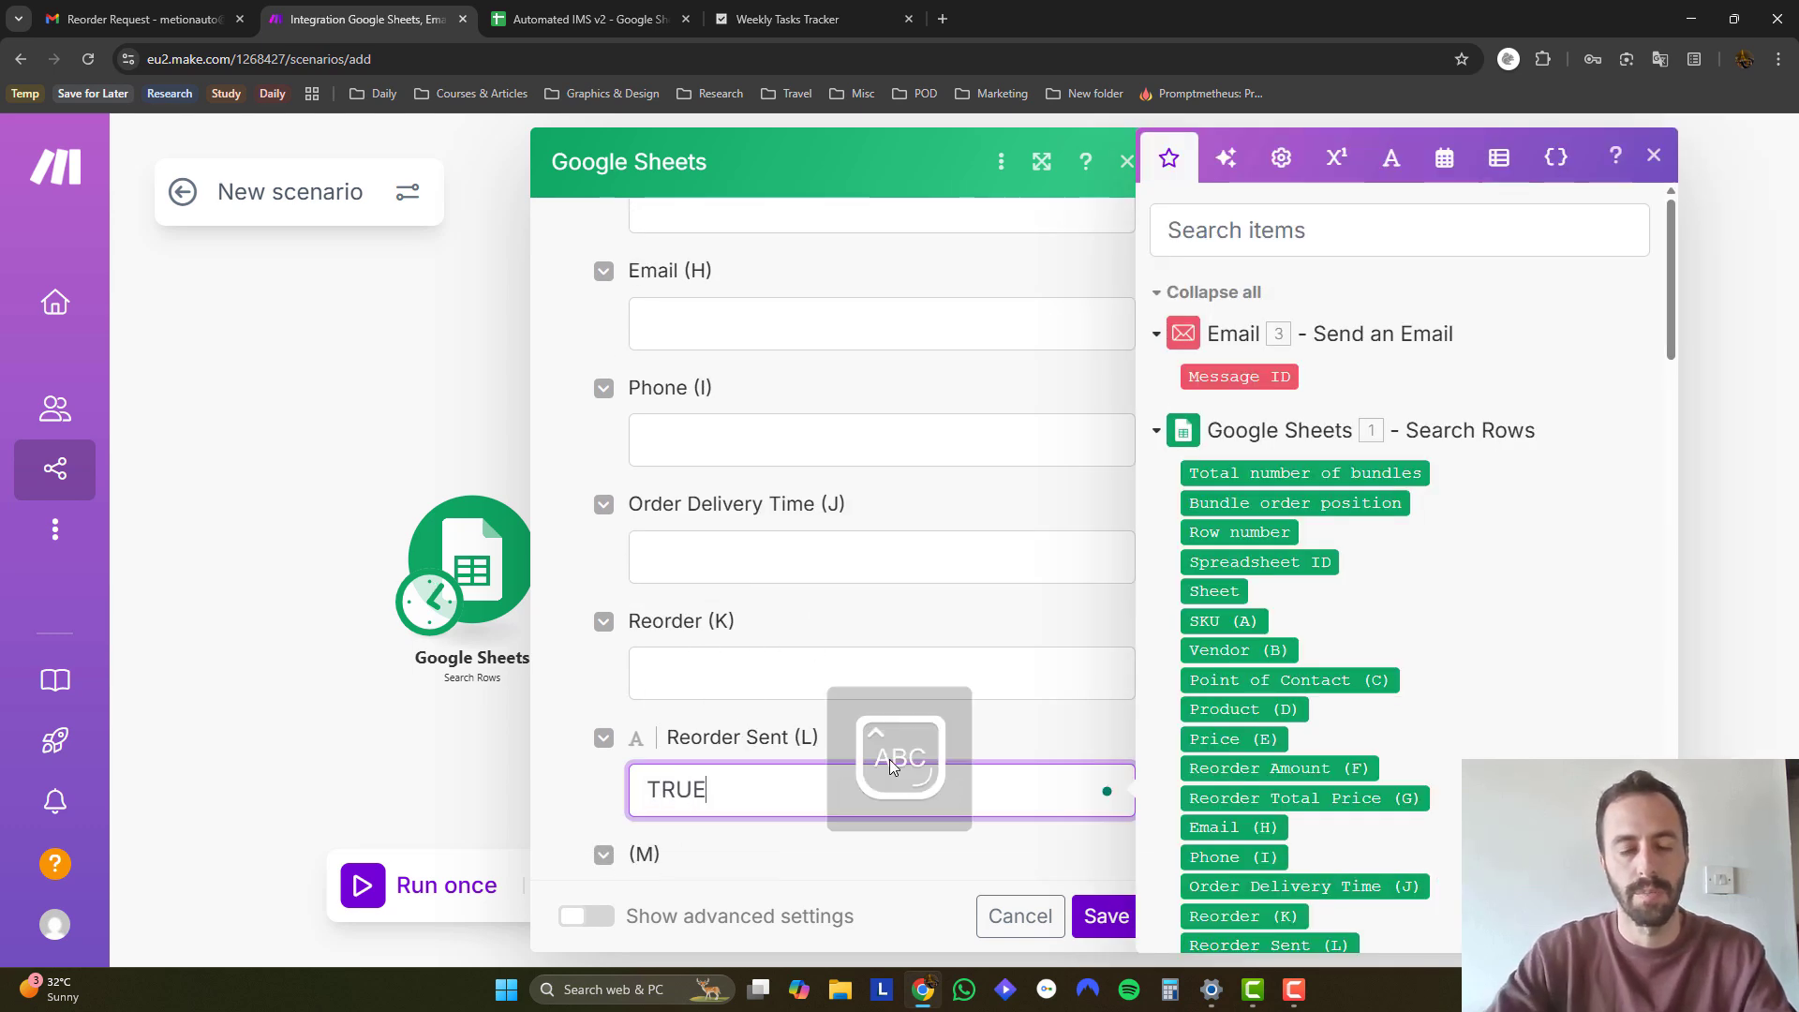
click(1104, 915)
drag(1230, 678, 1169, 618)
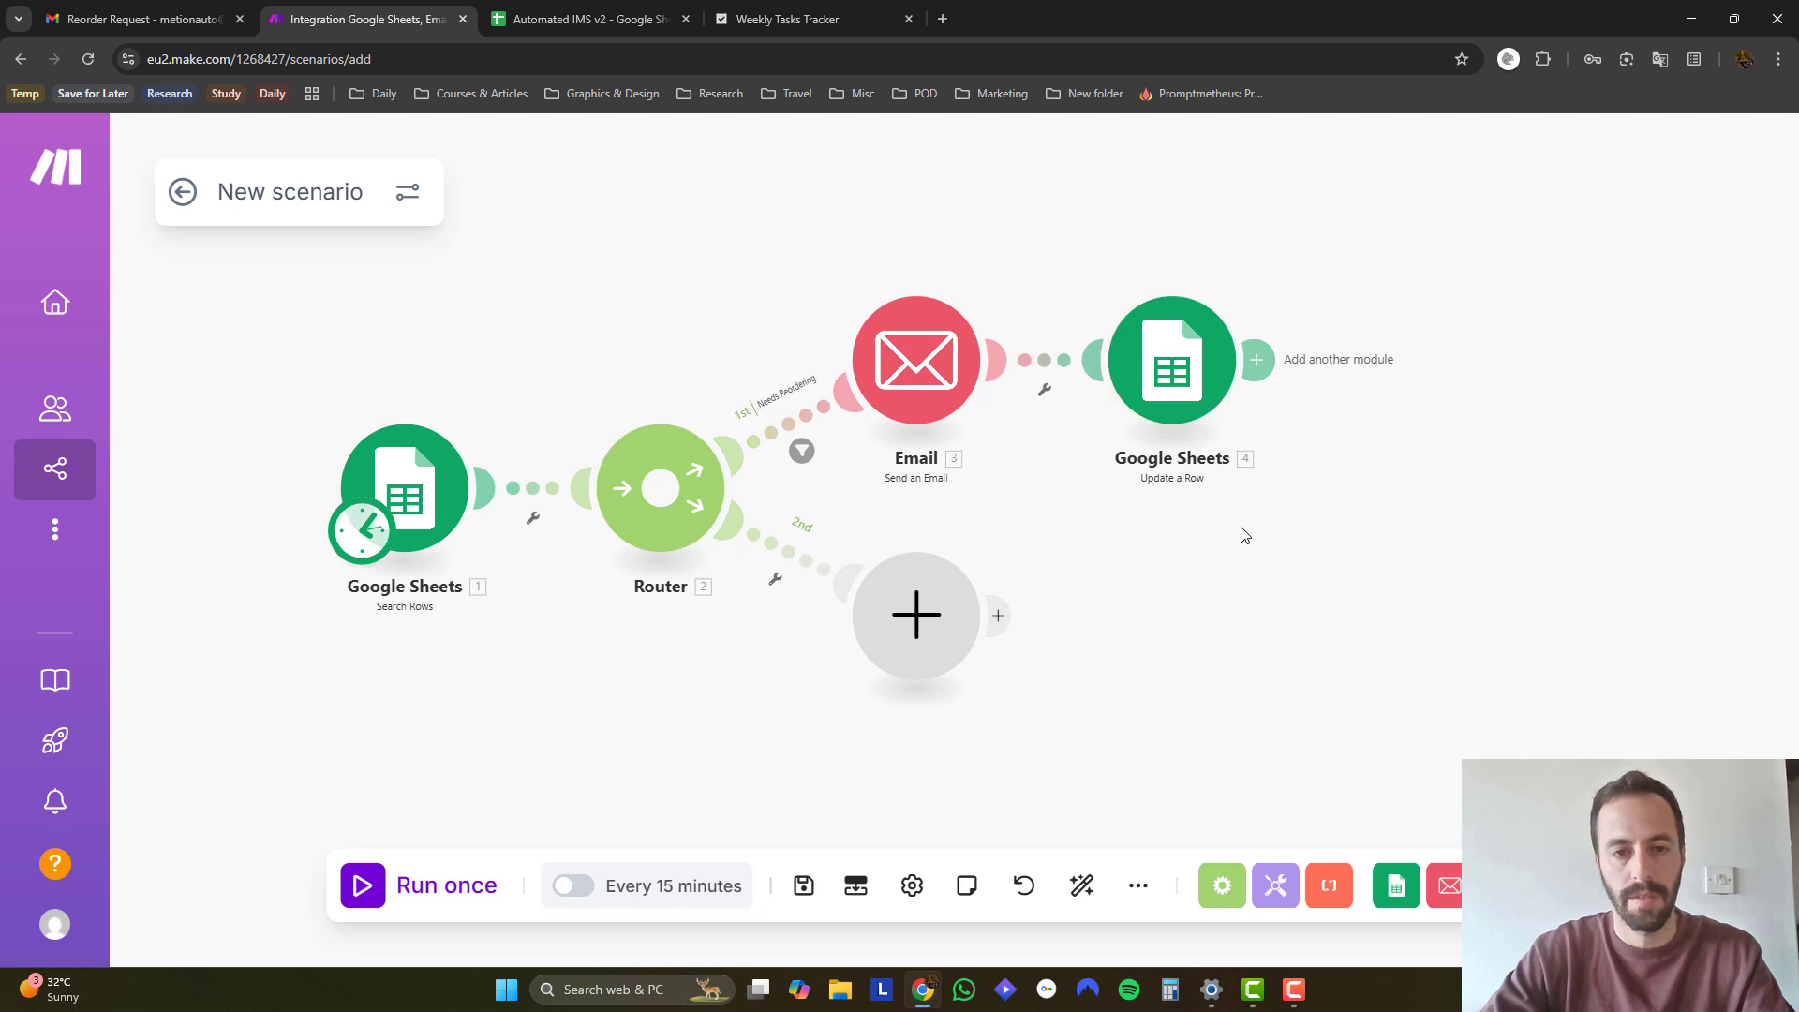
drag(1242, 535, 1253, 602)
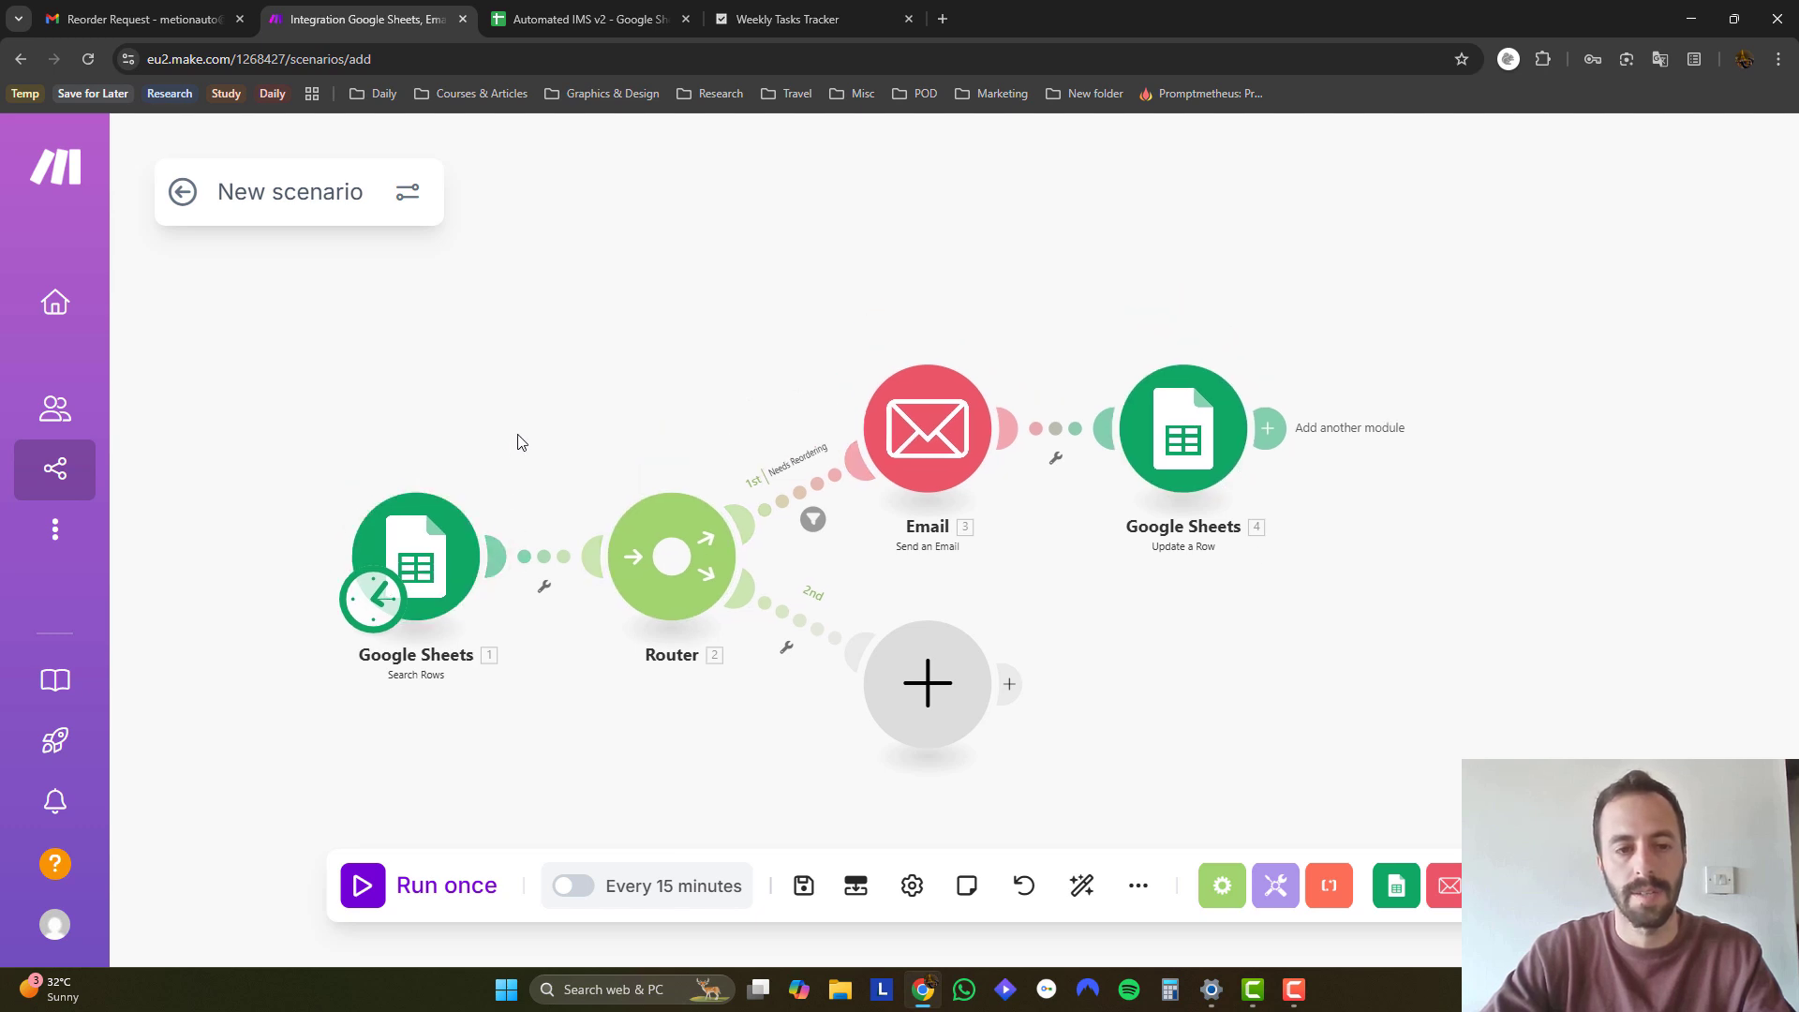
Open the filter on the router's second route and label it Needs Reseting.
drag(567, 403, 592, 453)
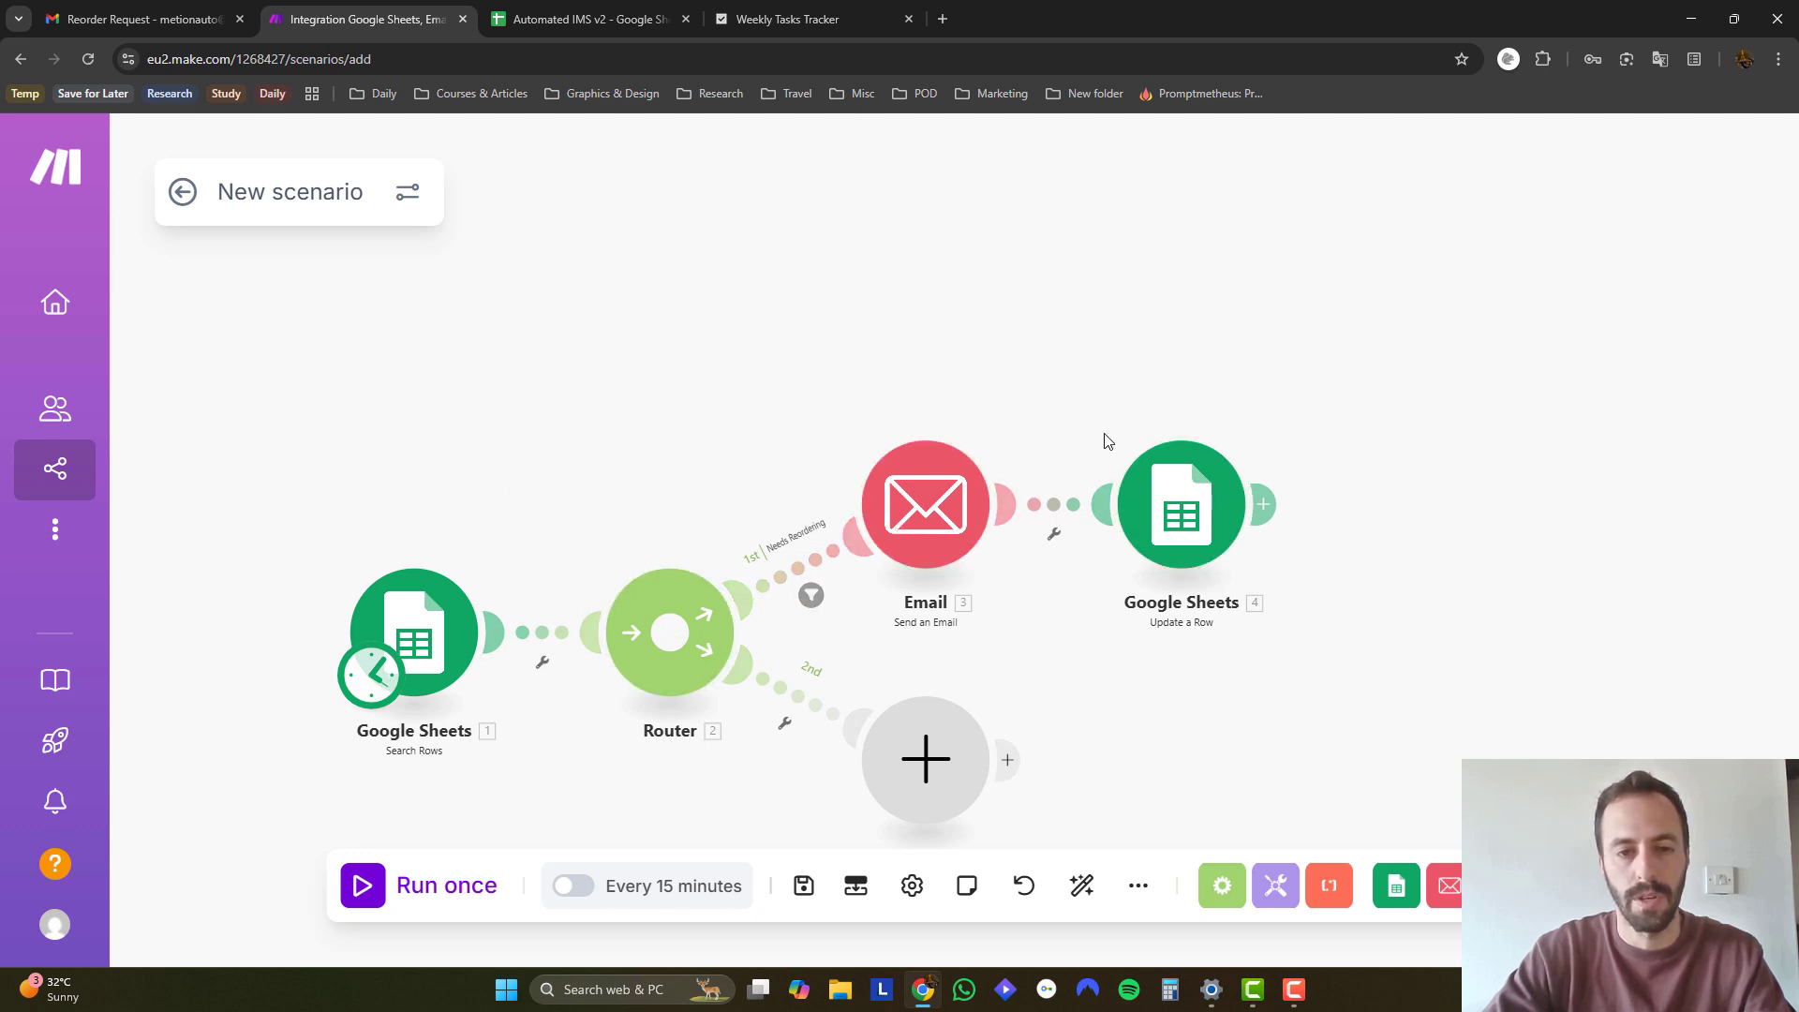
scroll(1252, 701, down, 2)
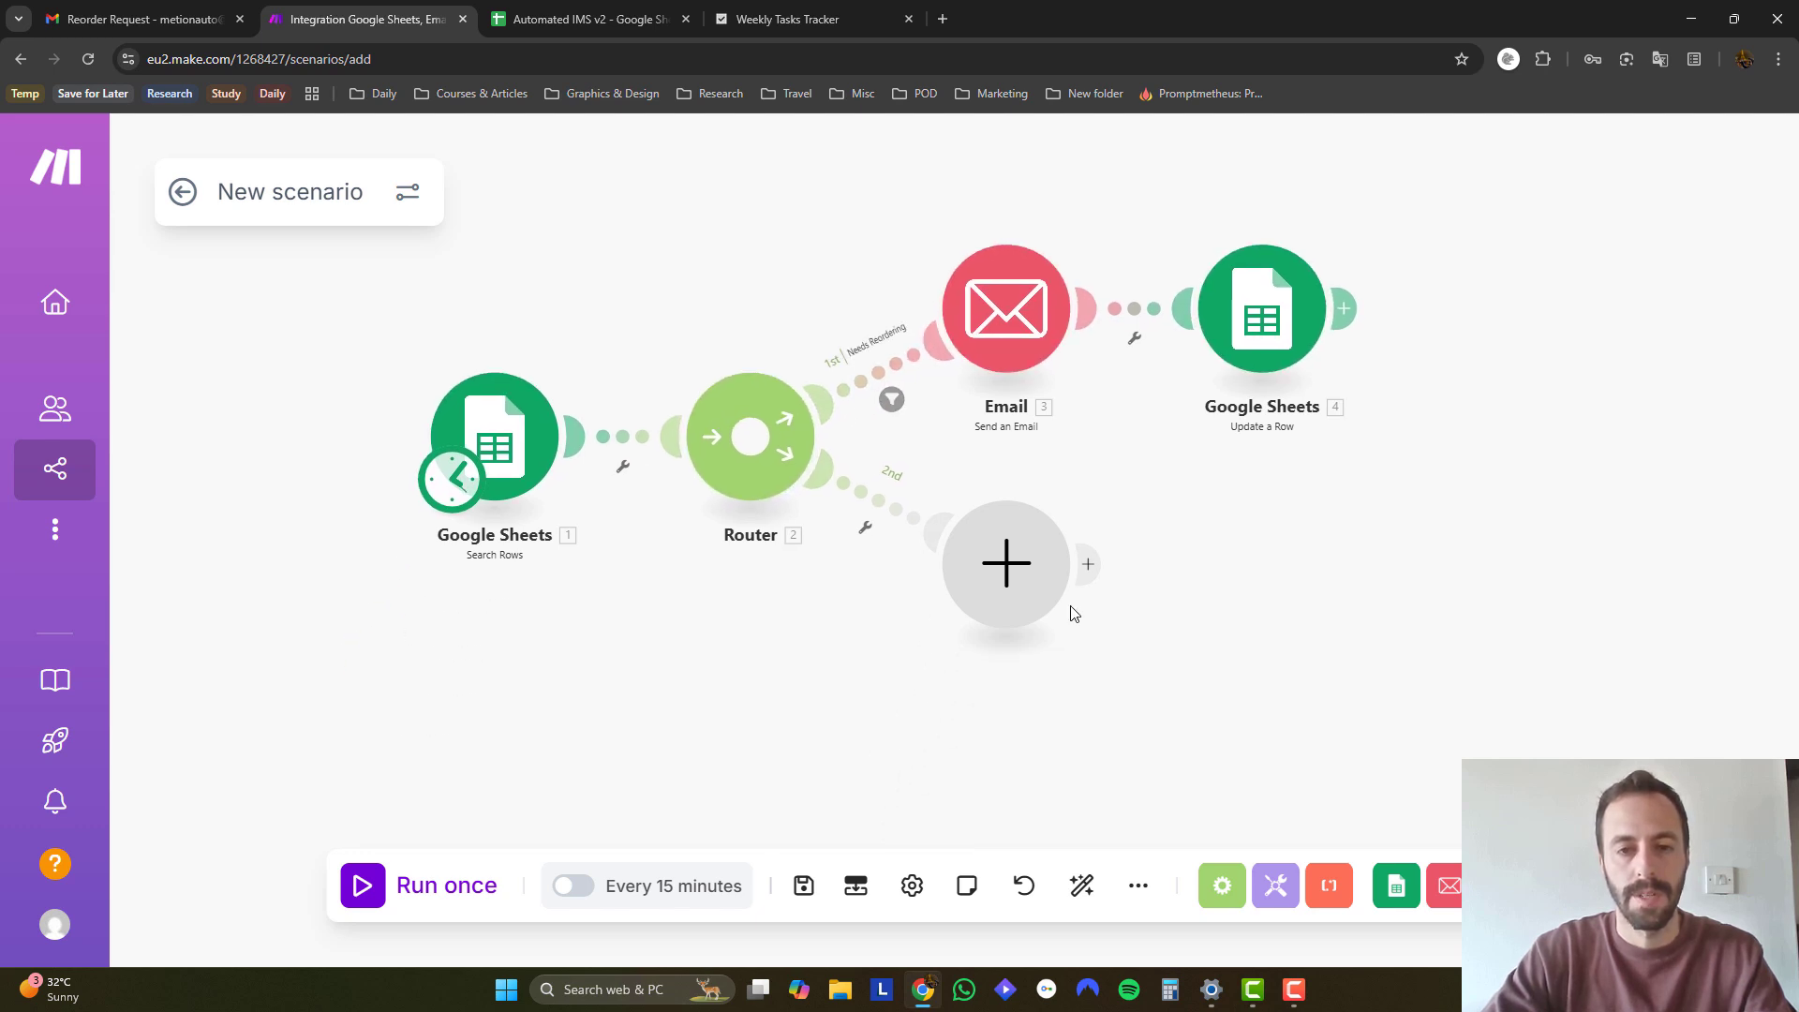
click(886, 510)
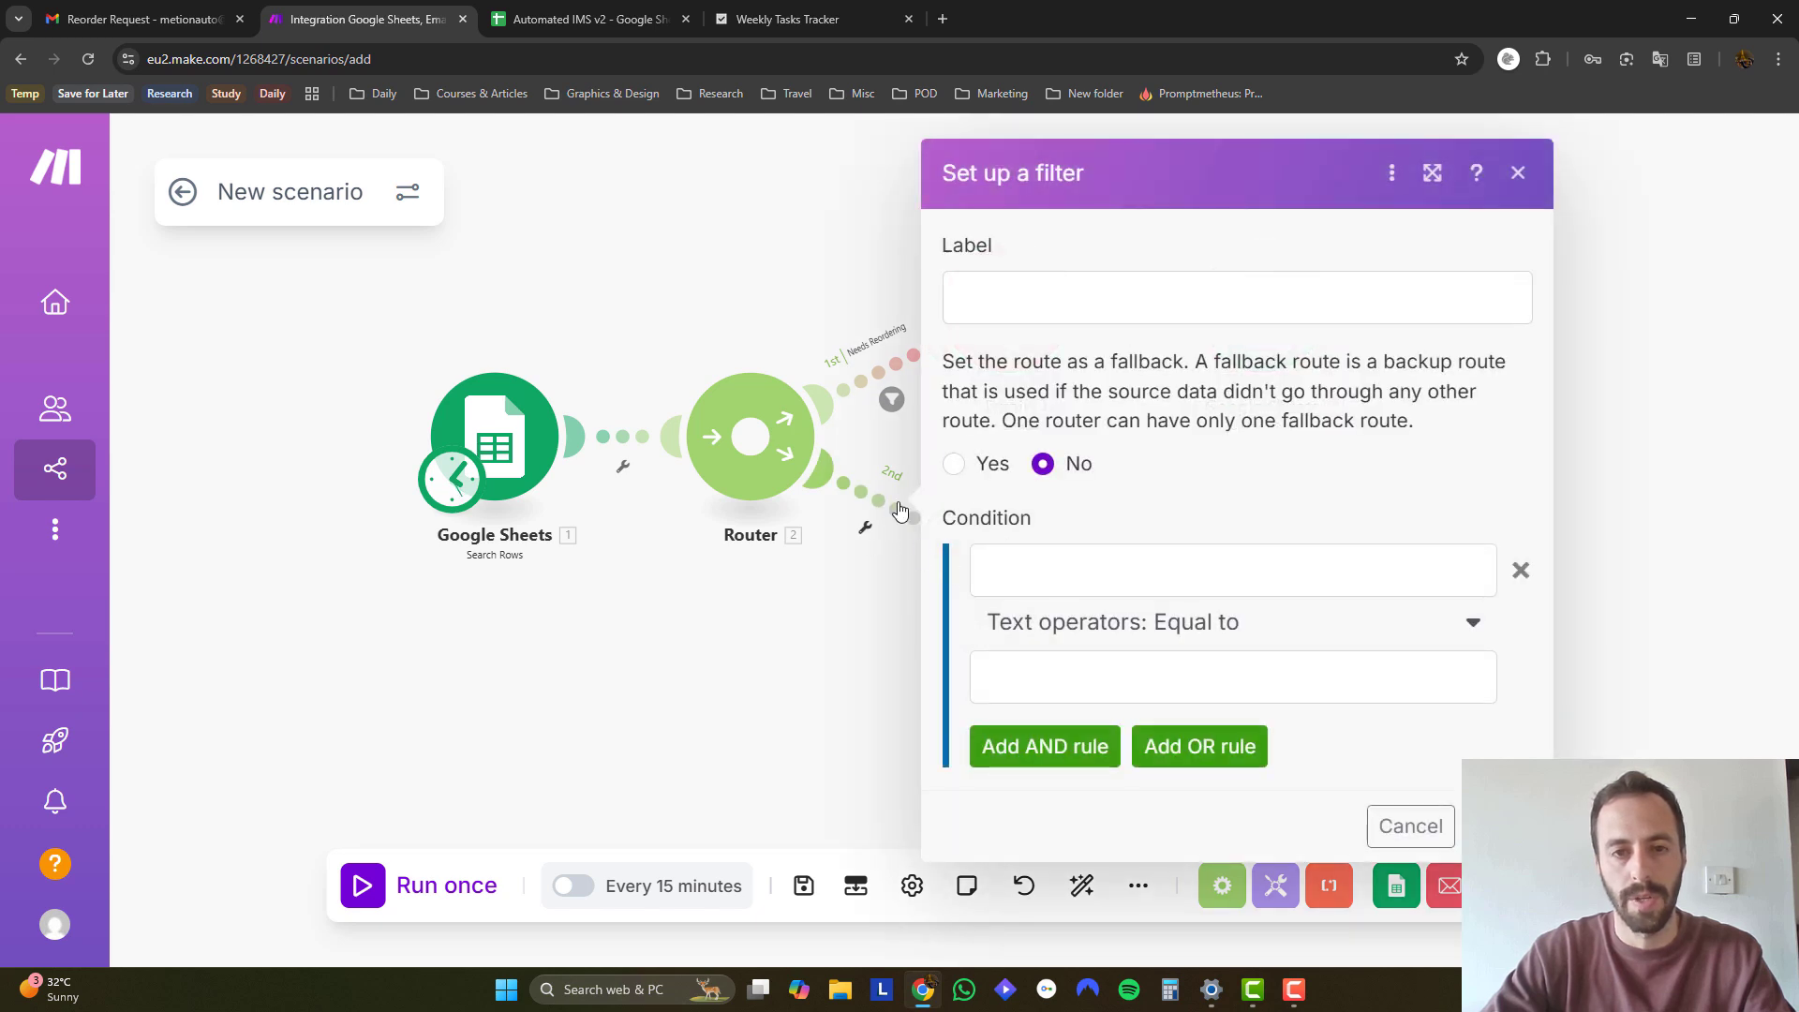
click(1054, 298)
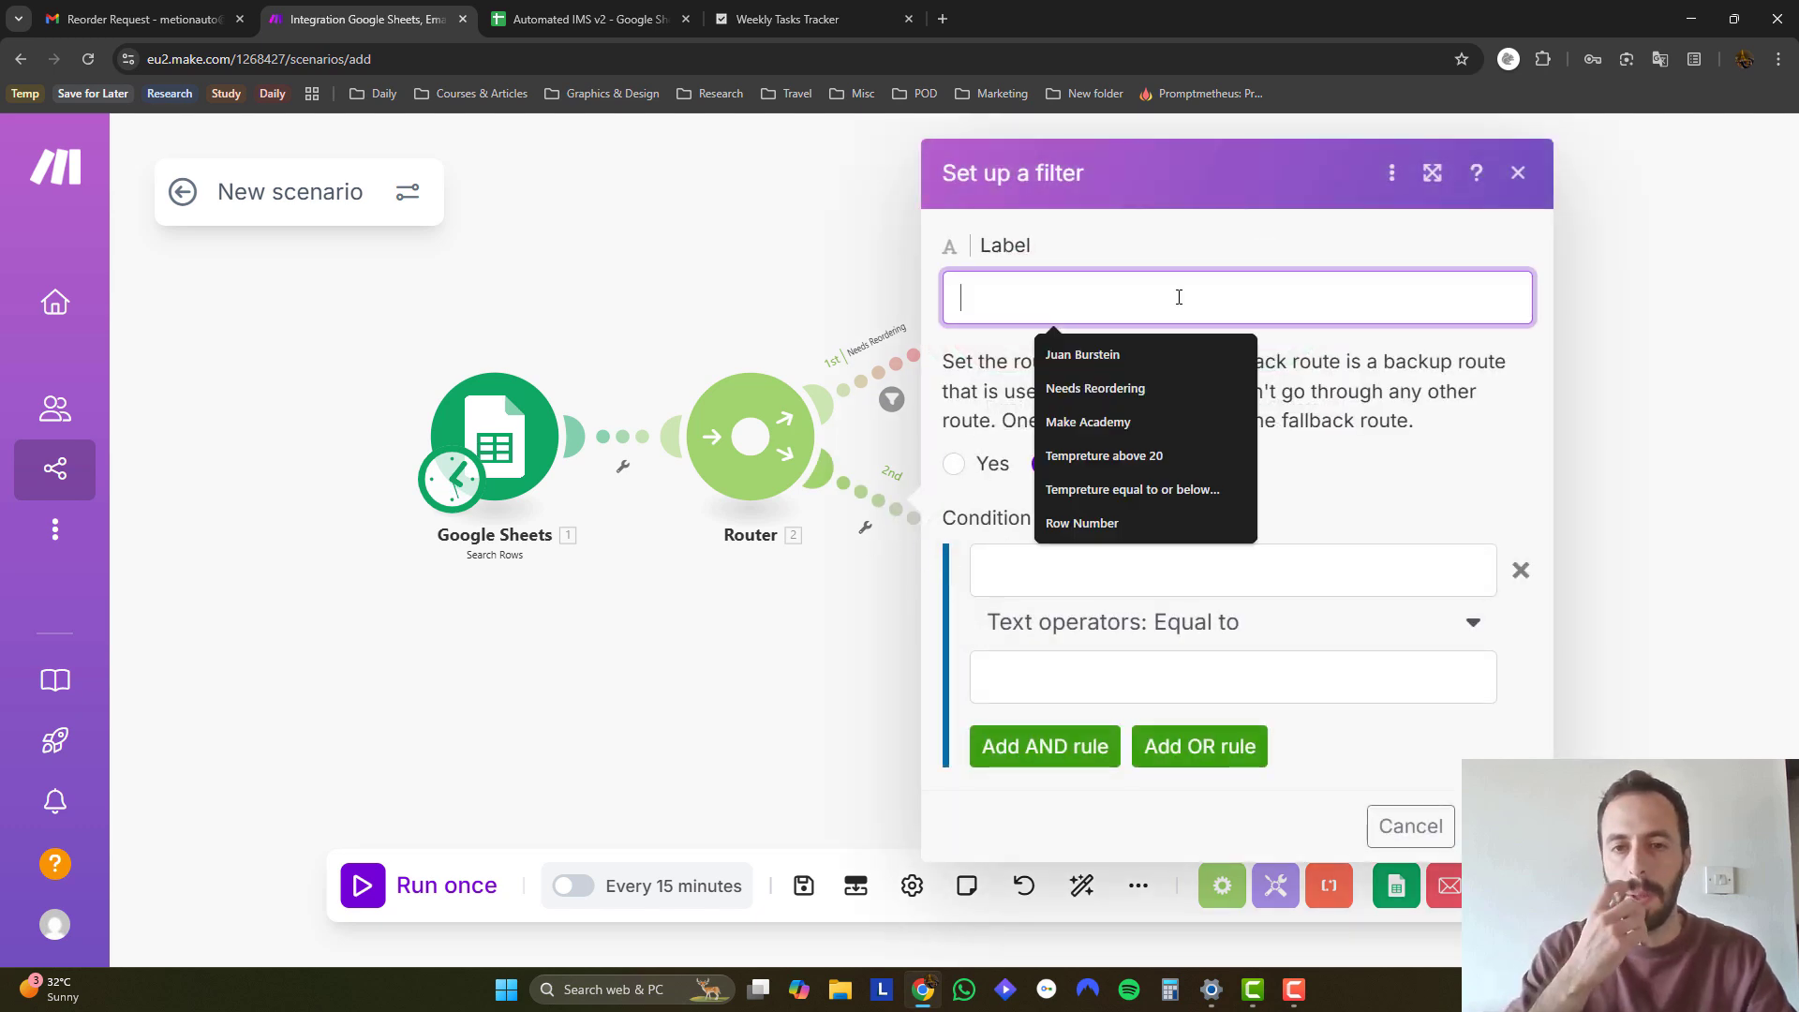
text(nEE)
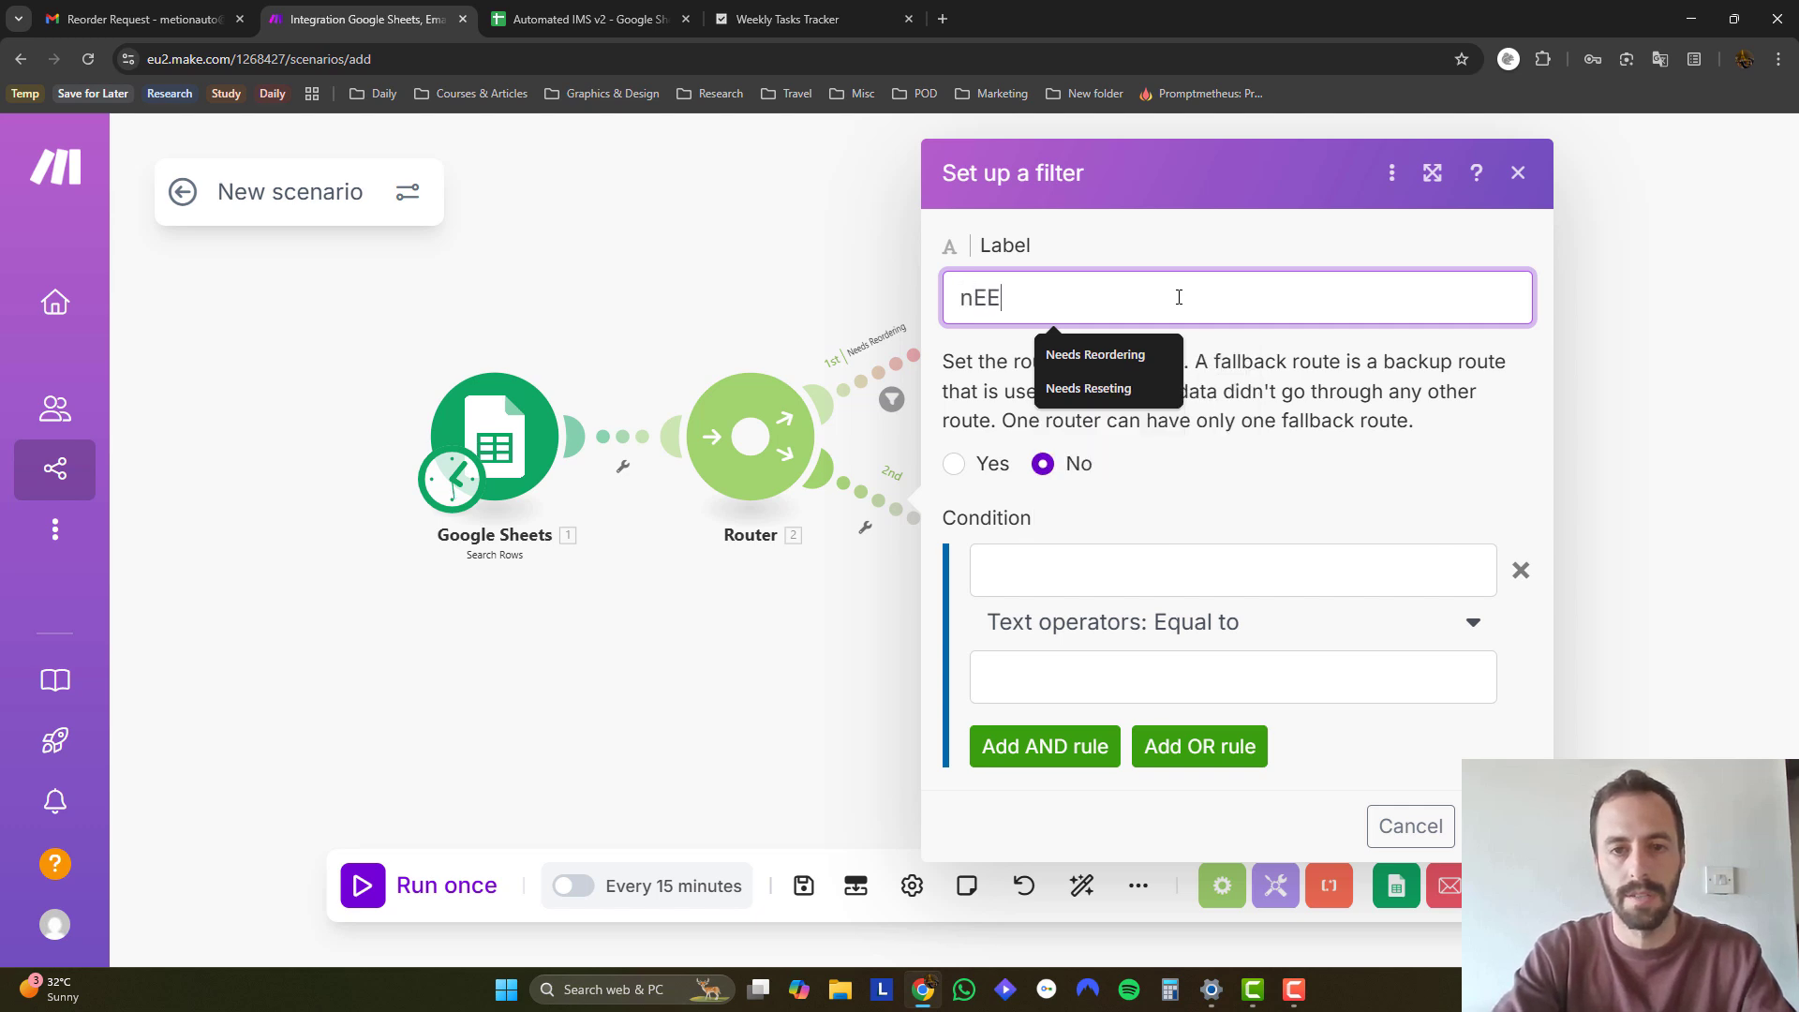
key(BackSpace)
key(BackSpace)
key(BackSpace)
key(Caps_Lock)
text(Needs Reseting)
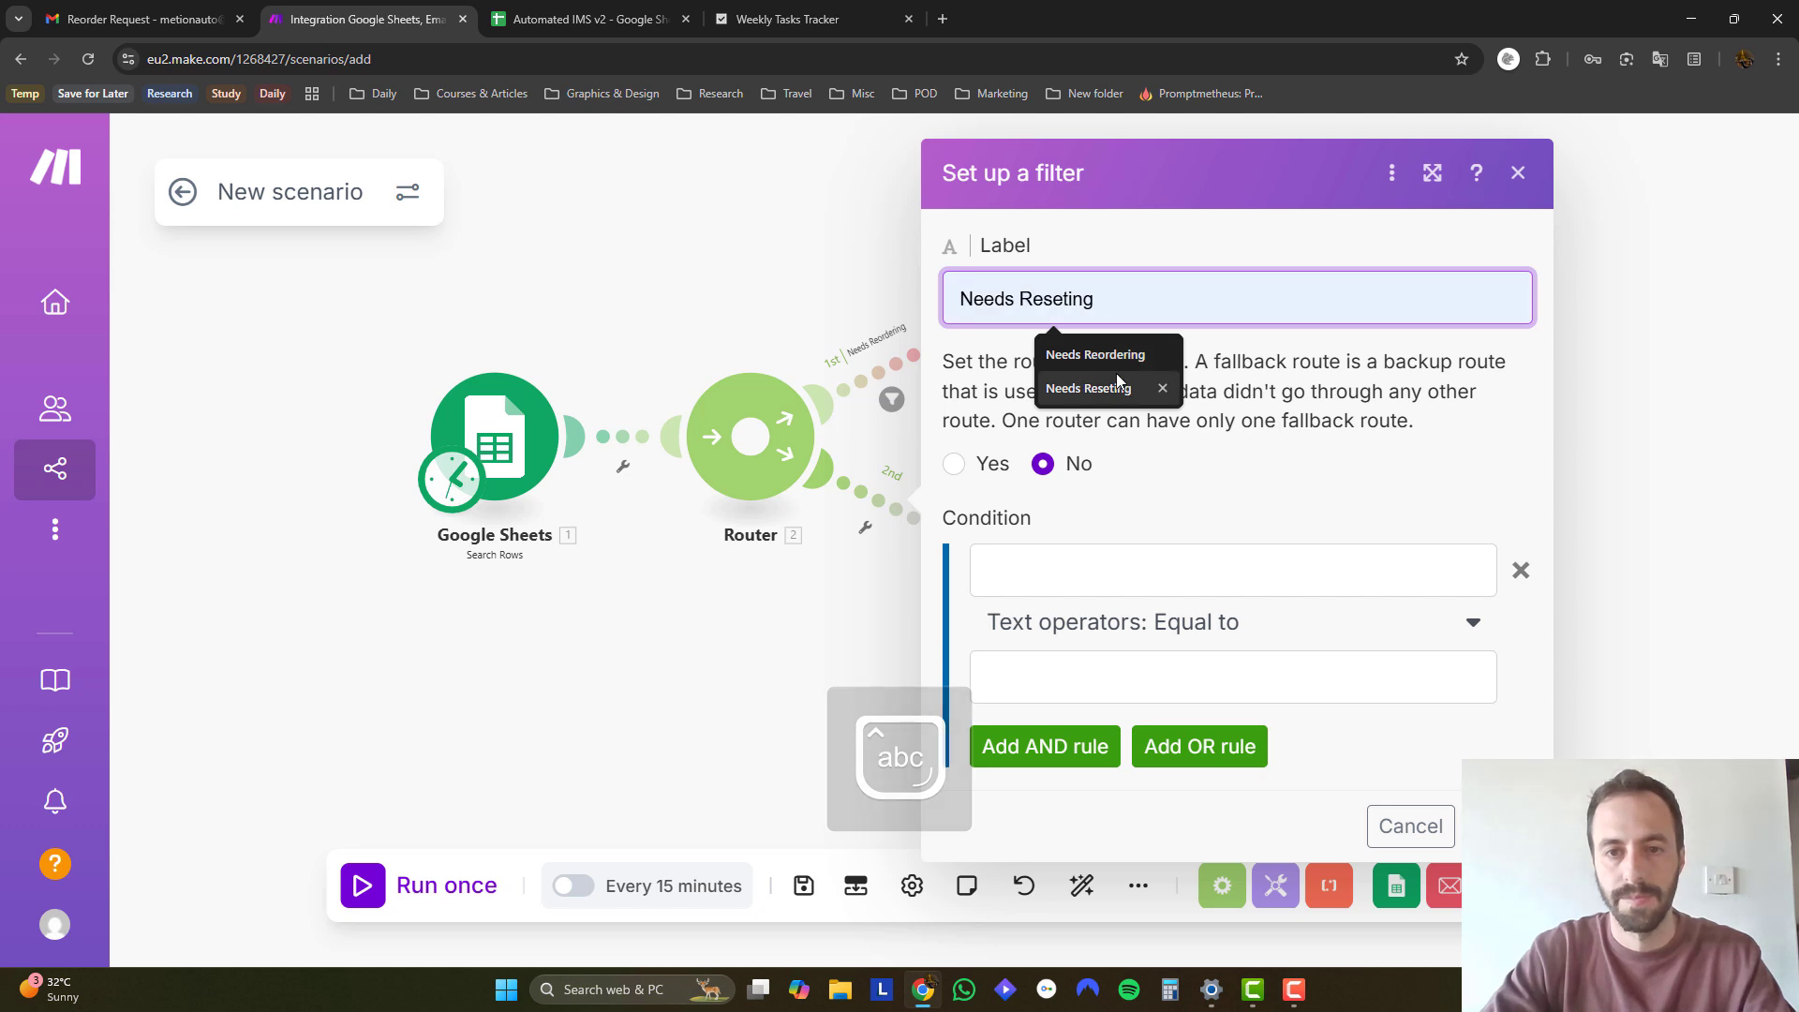
click(1111, 386)
click(1204, 497)
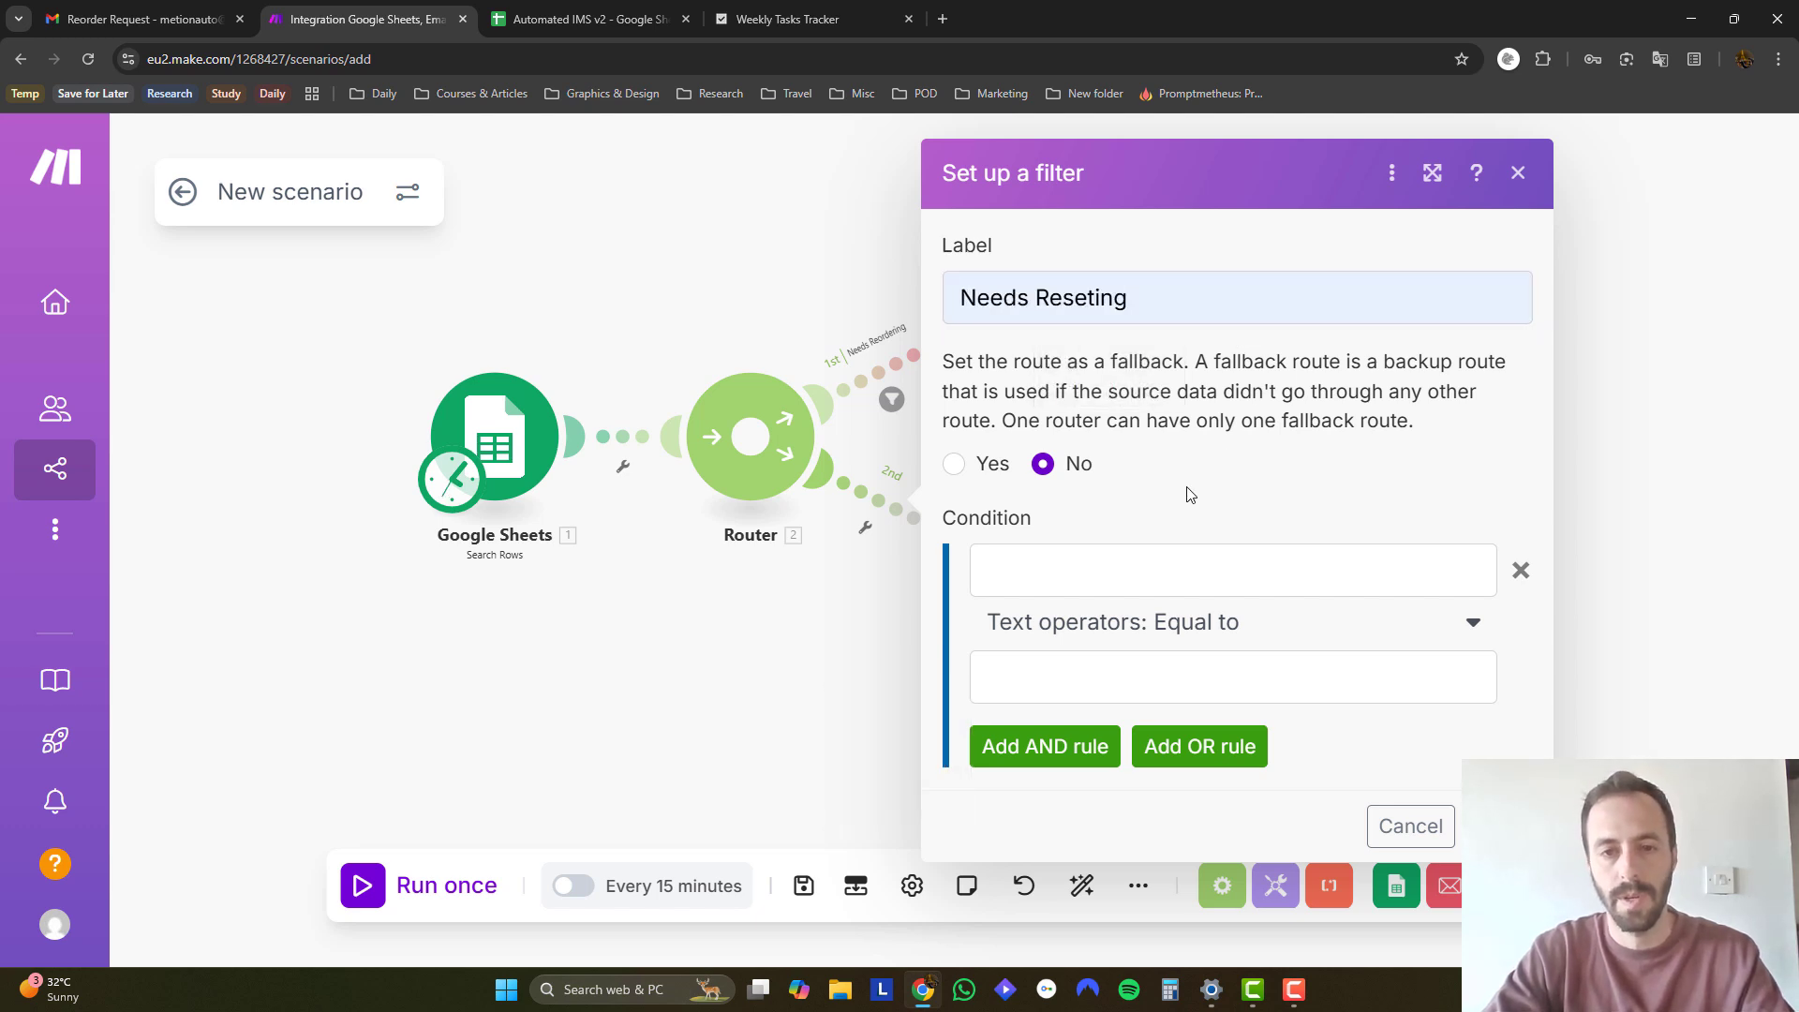
Set the Needs Reseting filter's first condition to Reorder (K) from Search Rows, text operator Equal to, value No.
click(1111, 559)
scroll(584, 661, down, 3)
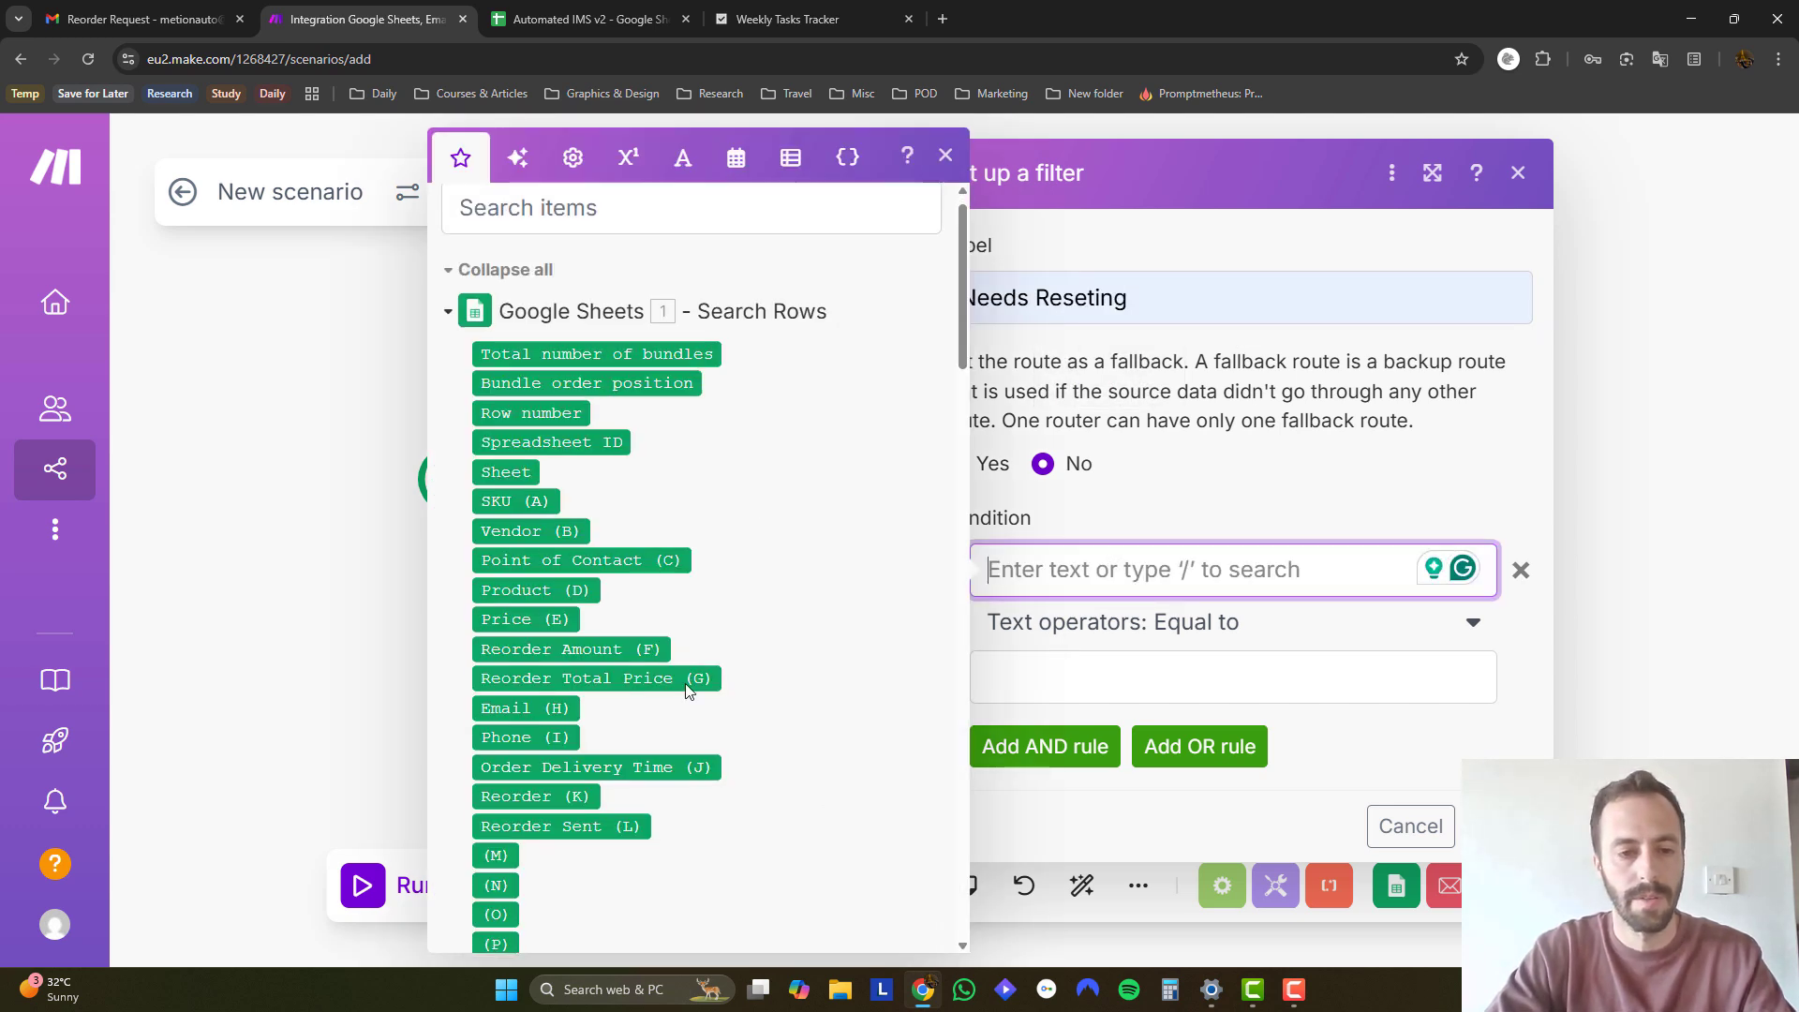
click(553, 630)
click(1105, 676)
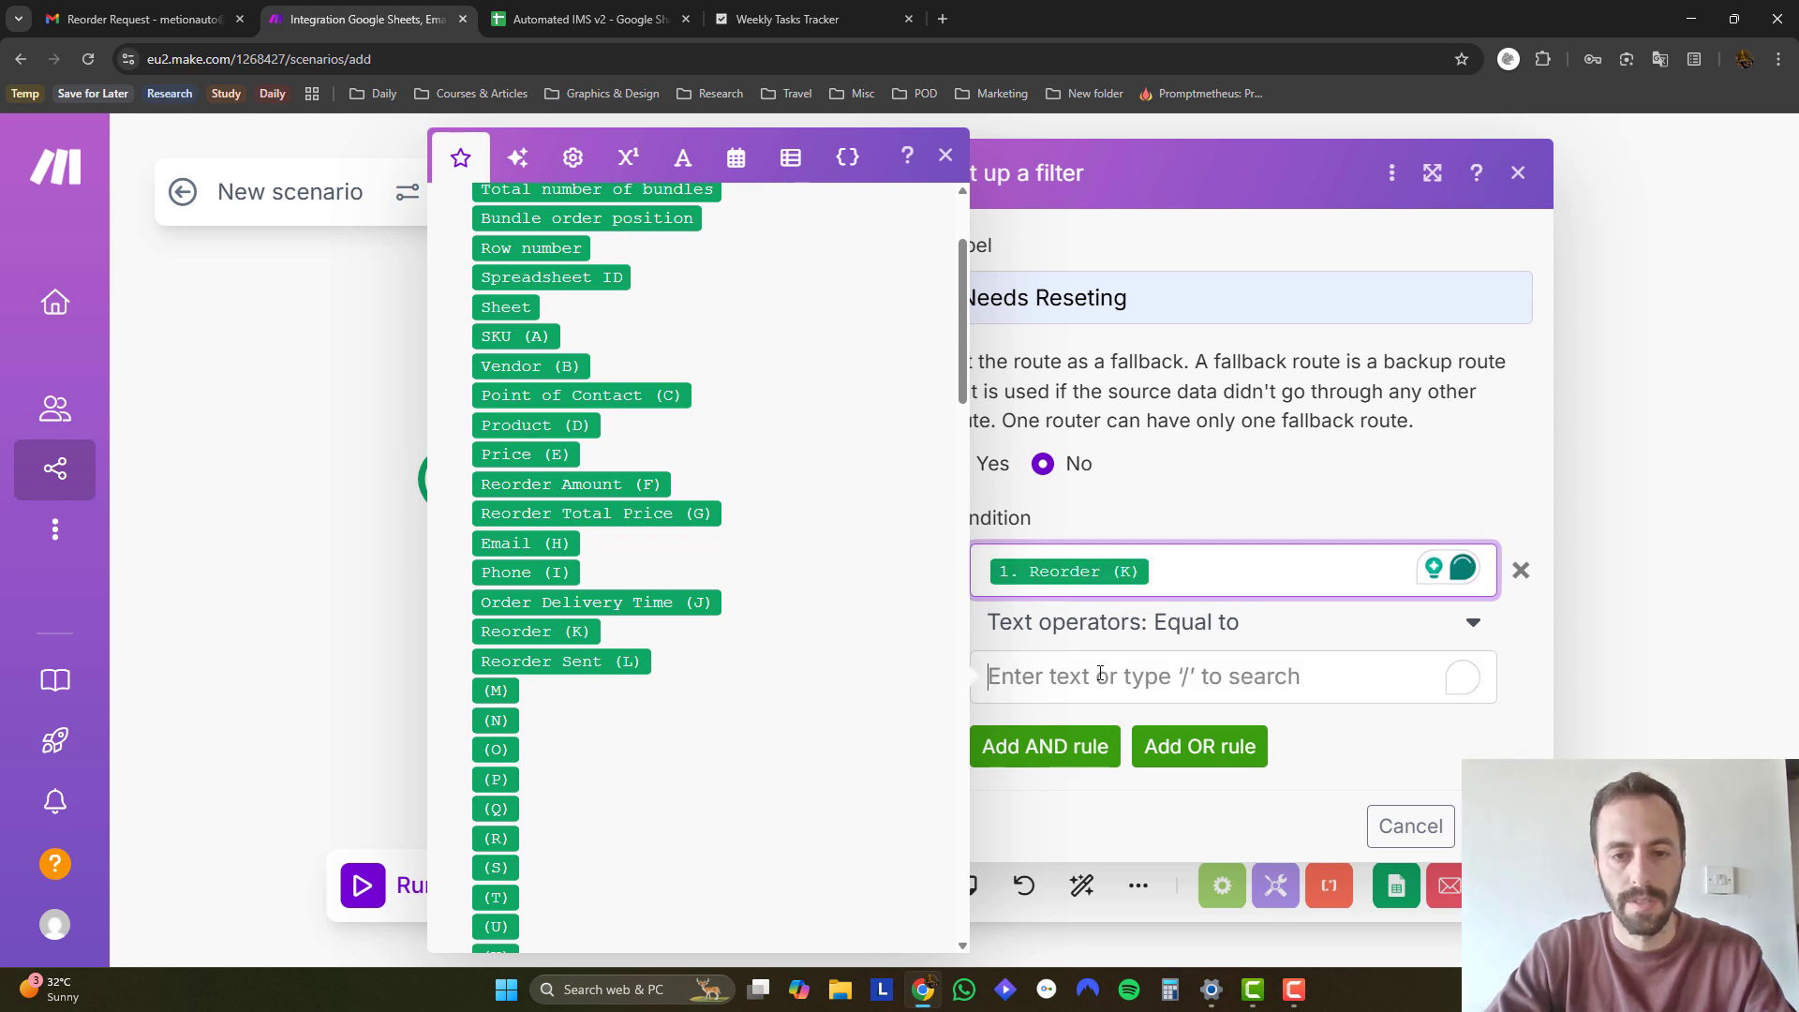
text(No)
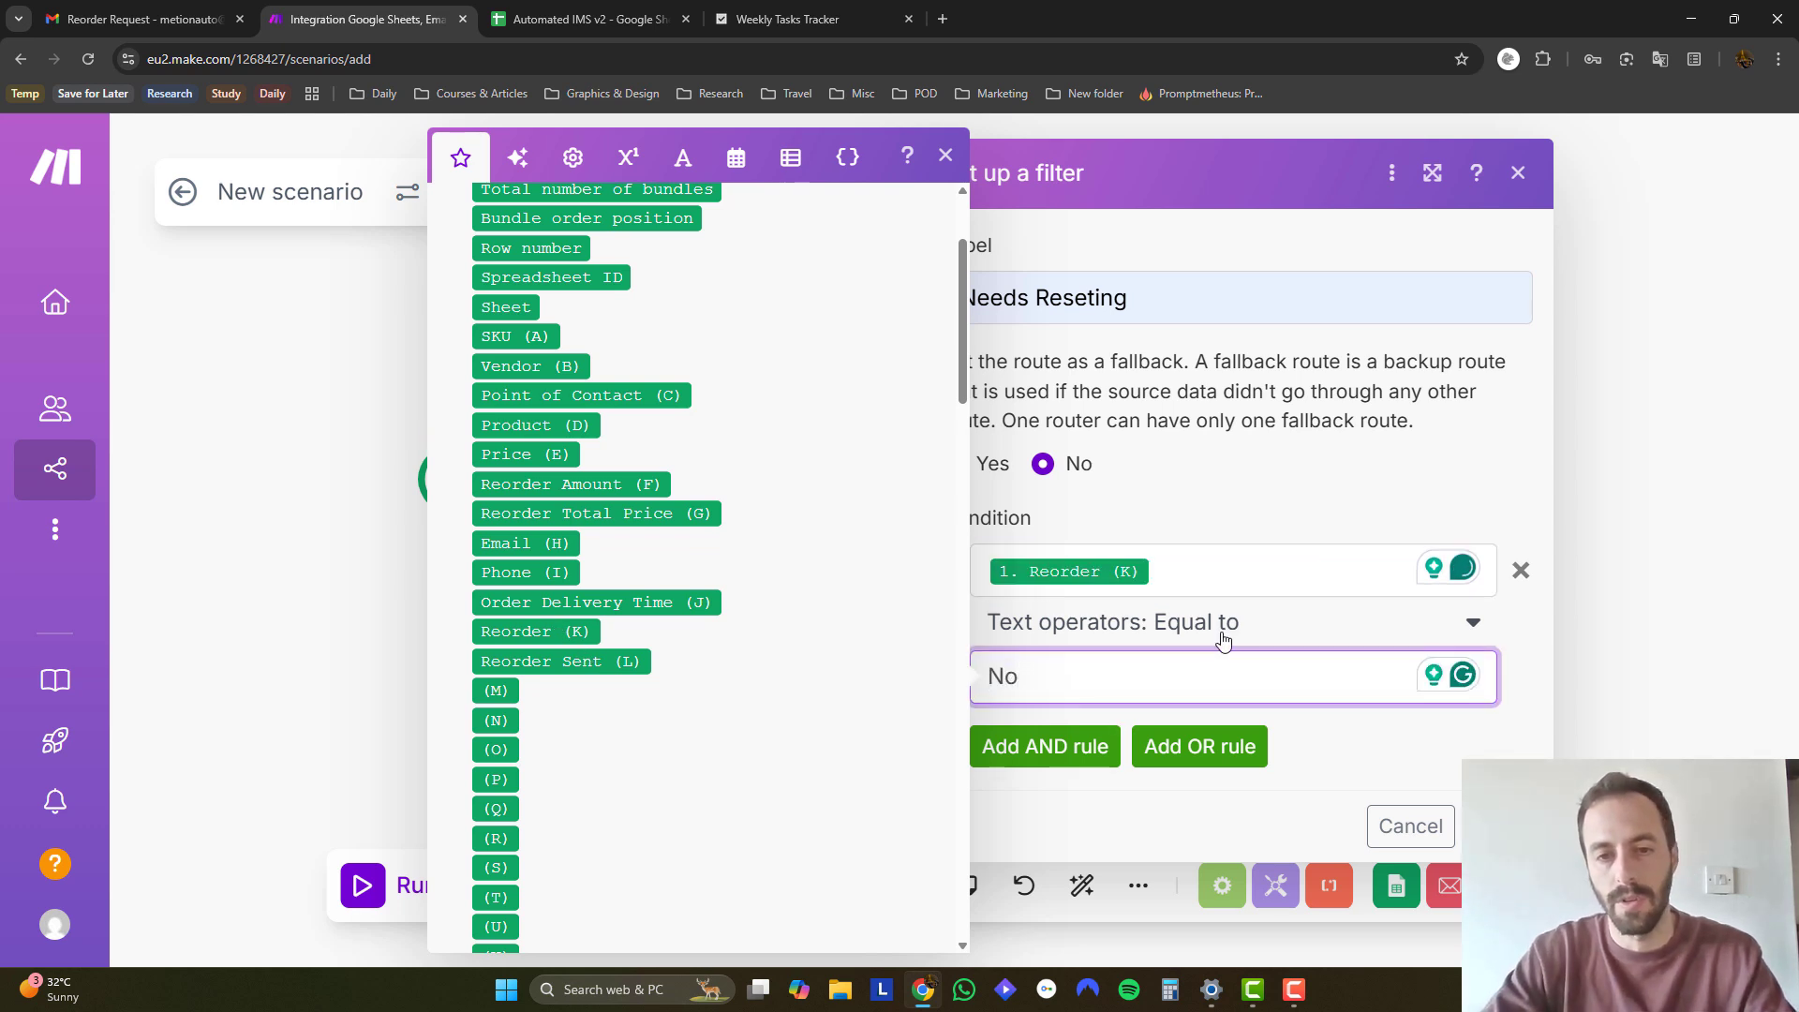
Add an AND rule requiring Reorder Sent (L) to equal TRUE, and save the filter.
click(1049, 749)
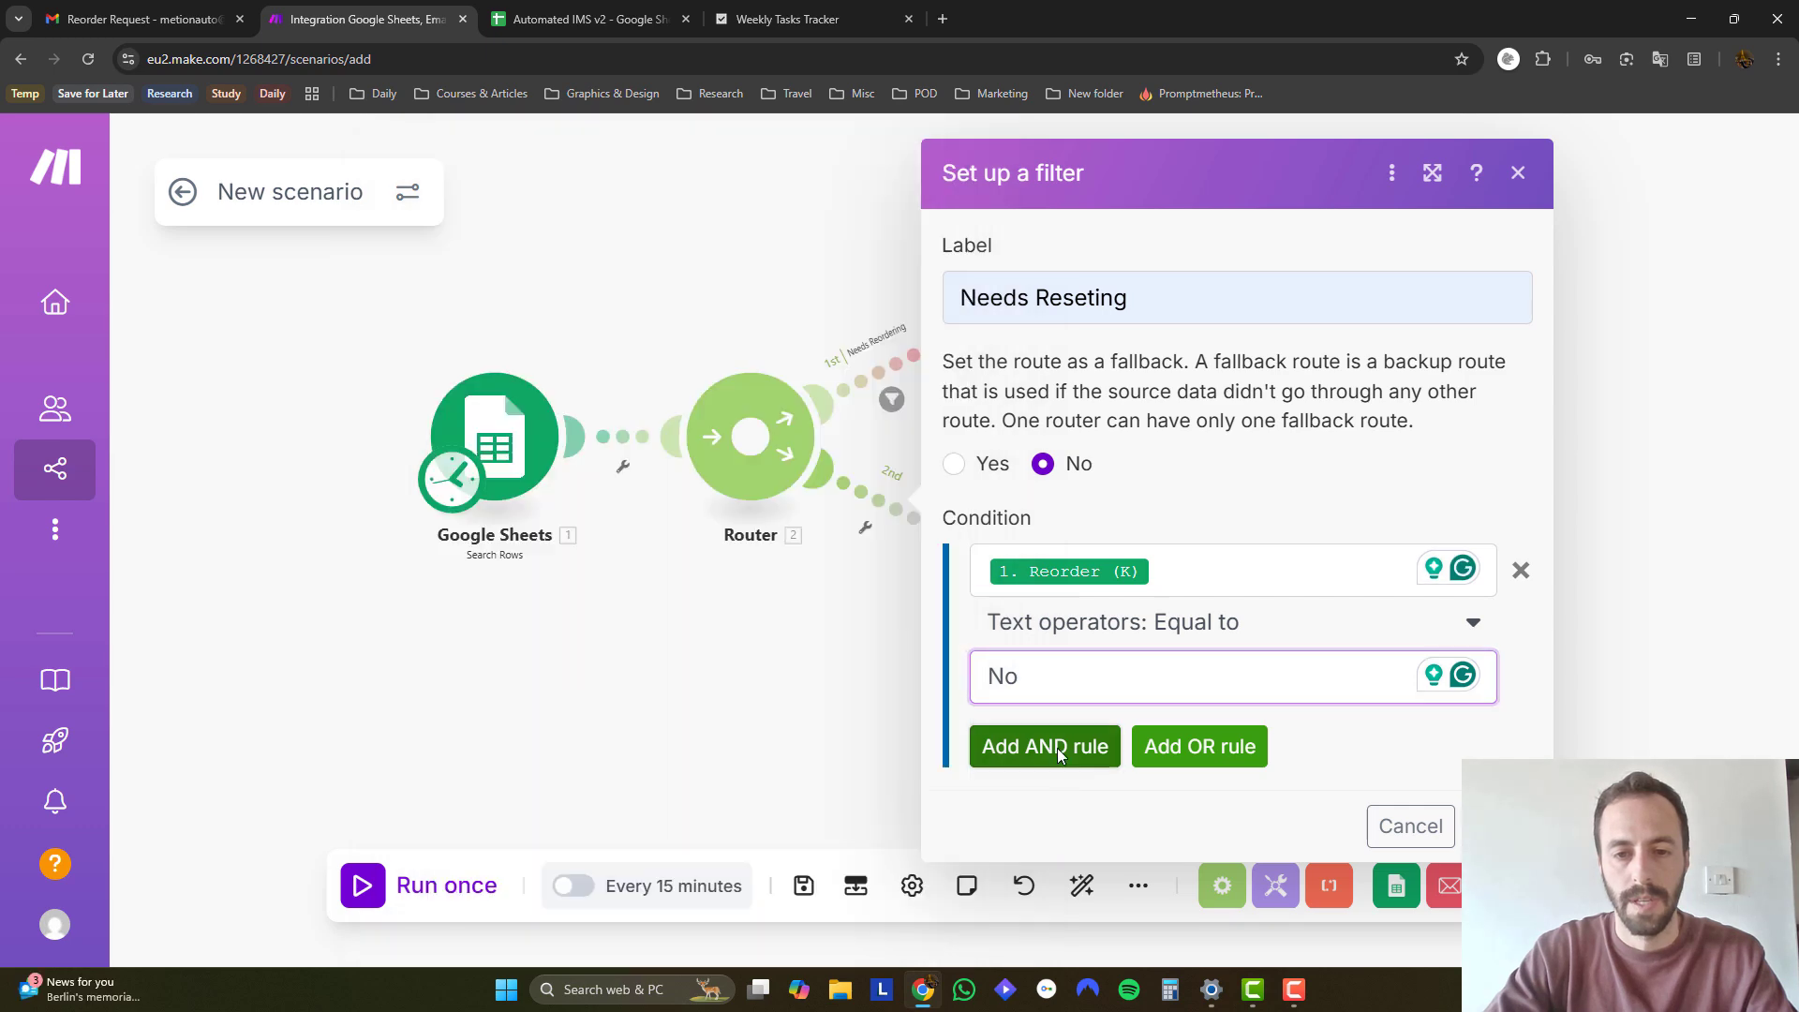
scroll(615, 720, down, 2)
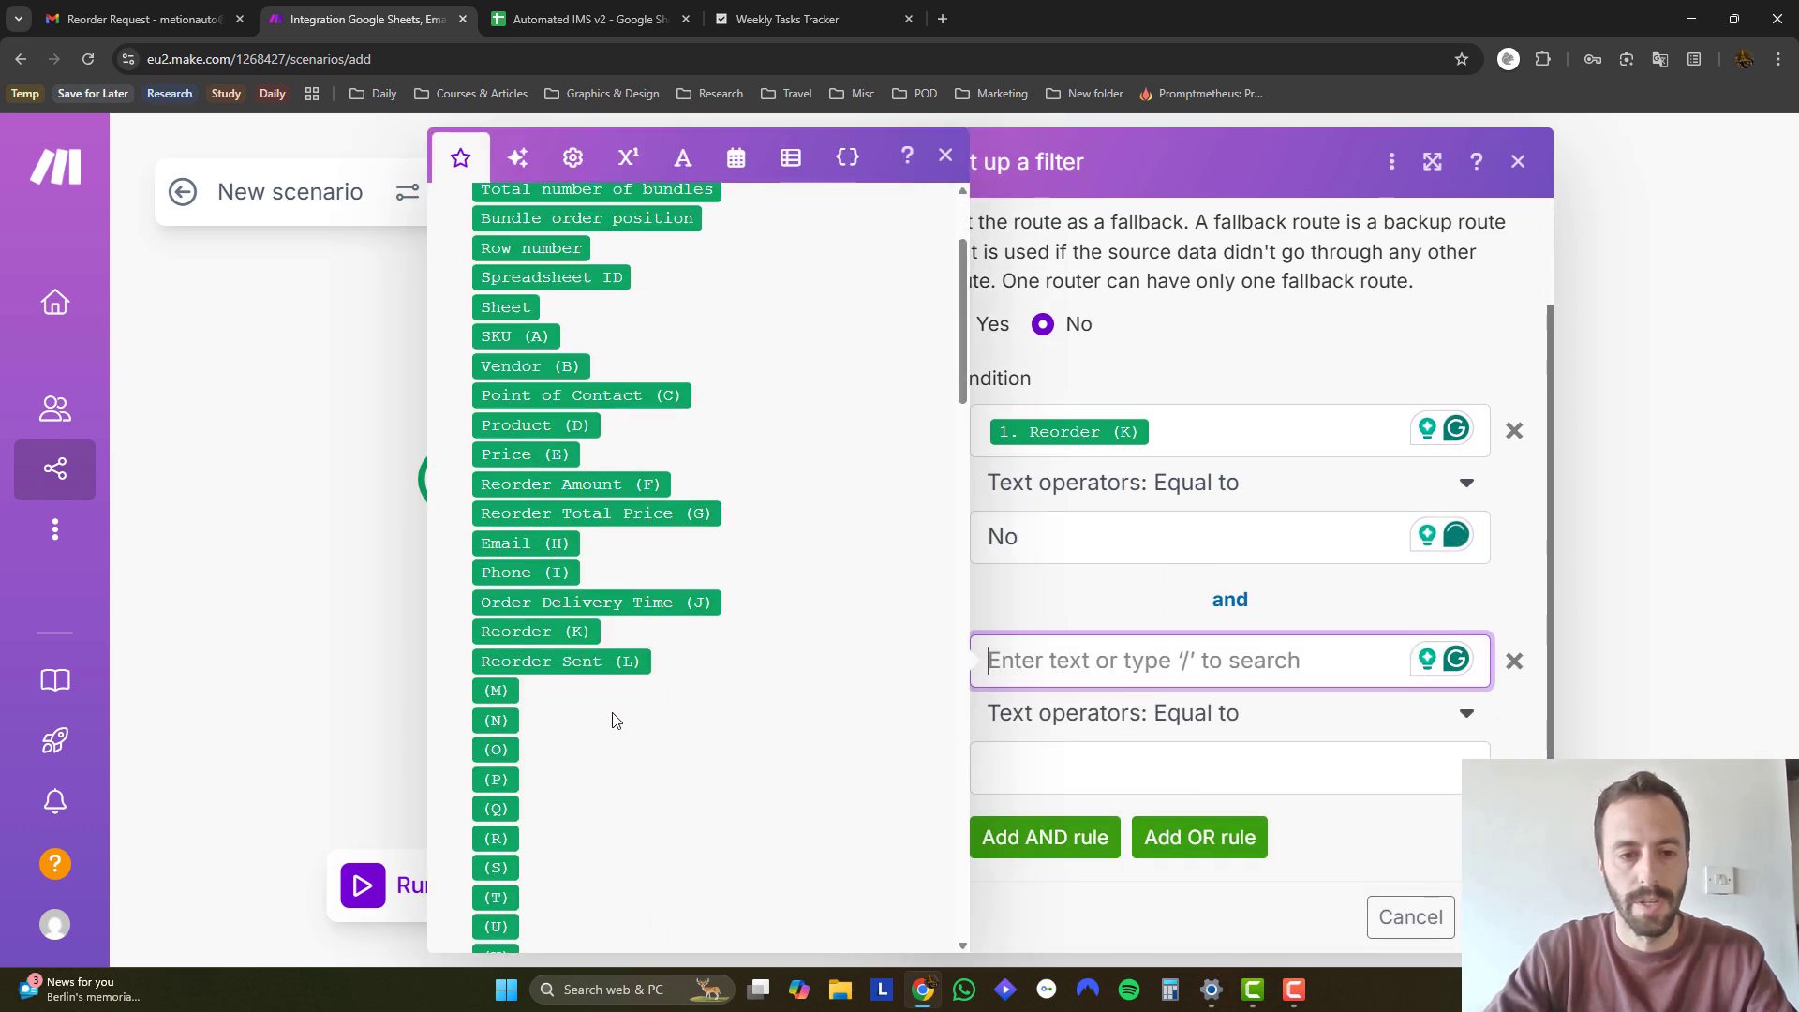
click(598, 660)
click(1056, 750)
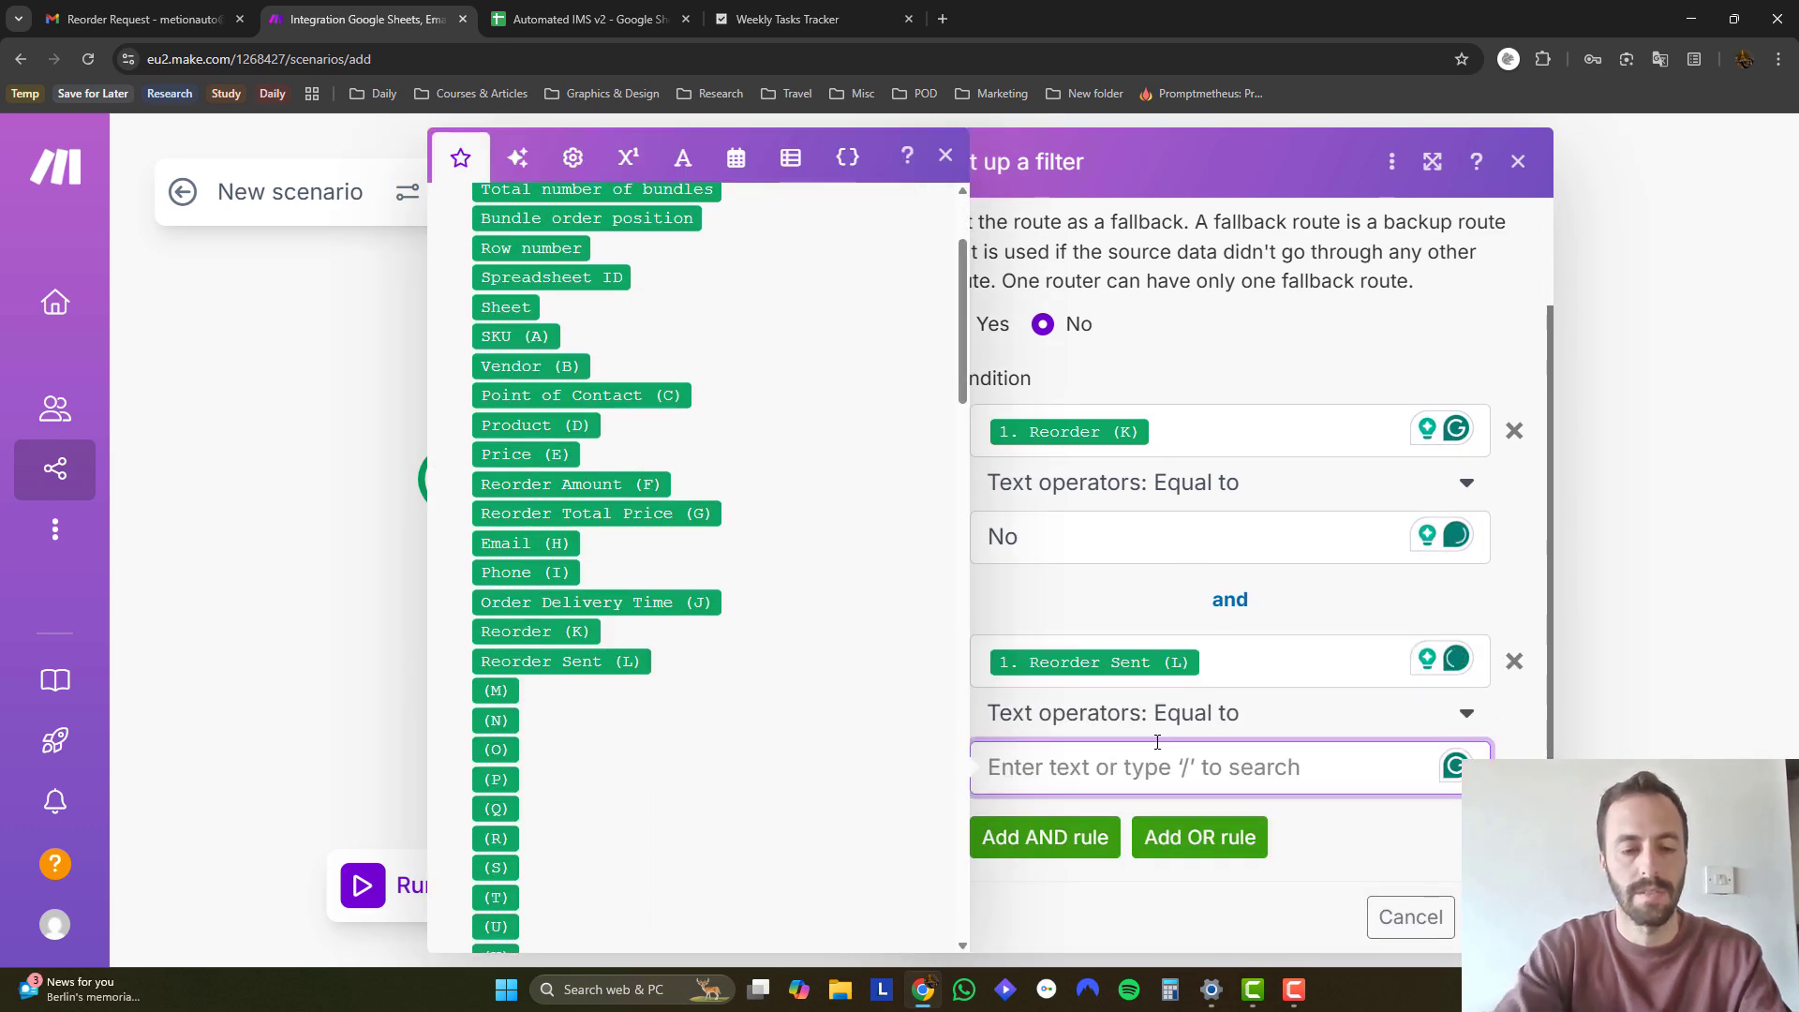
text(TRUE)
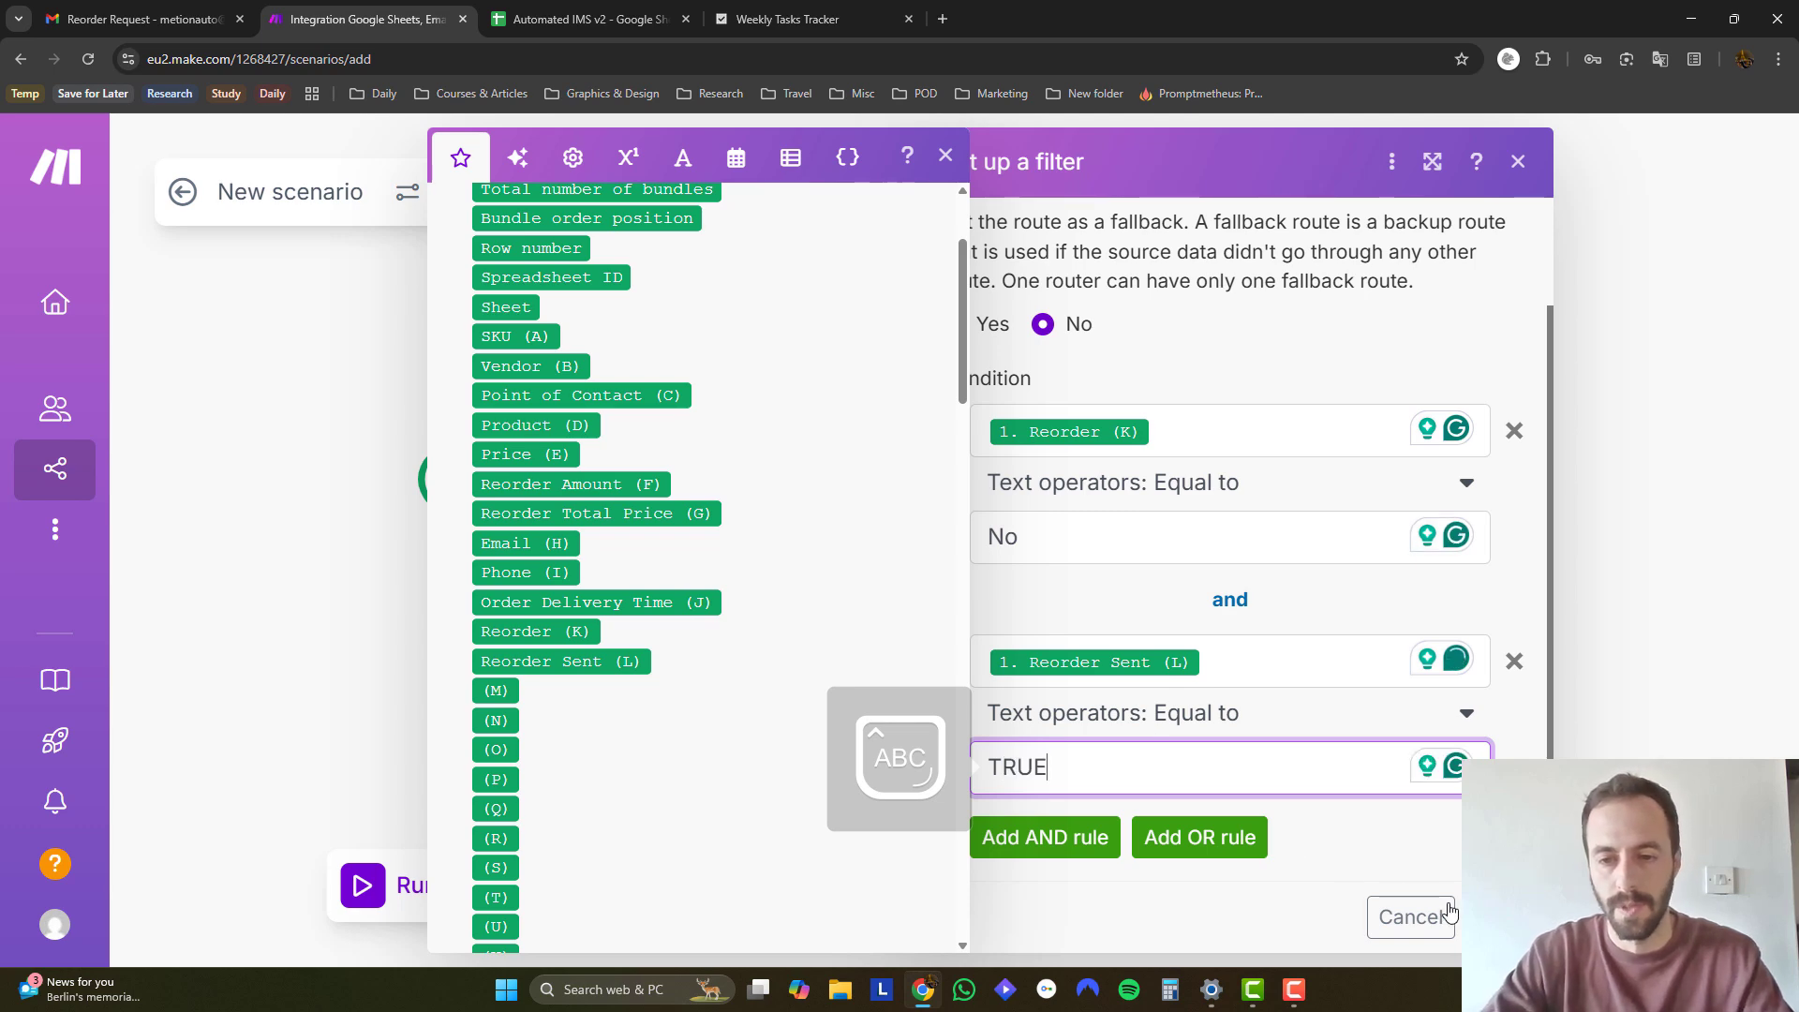
key(Return)
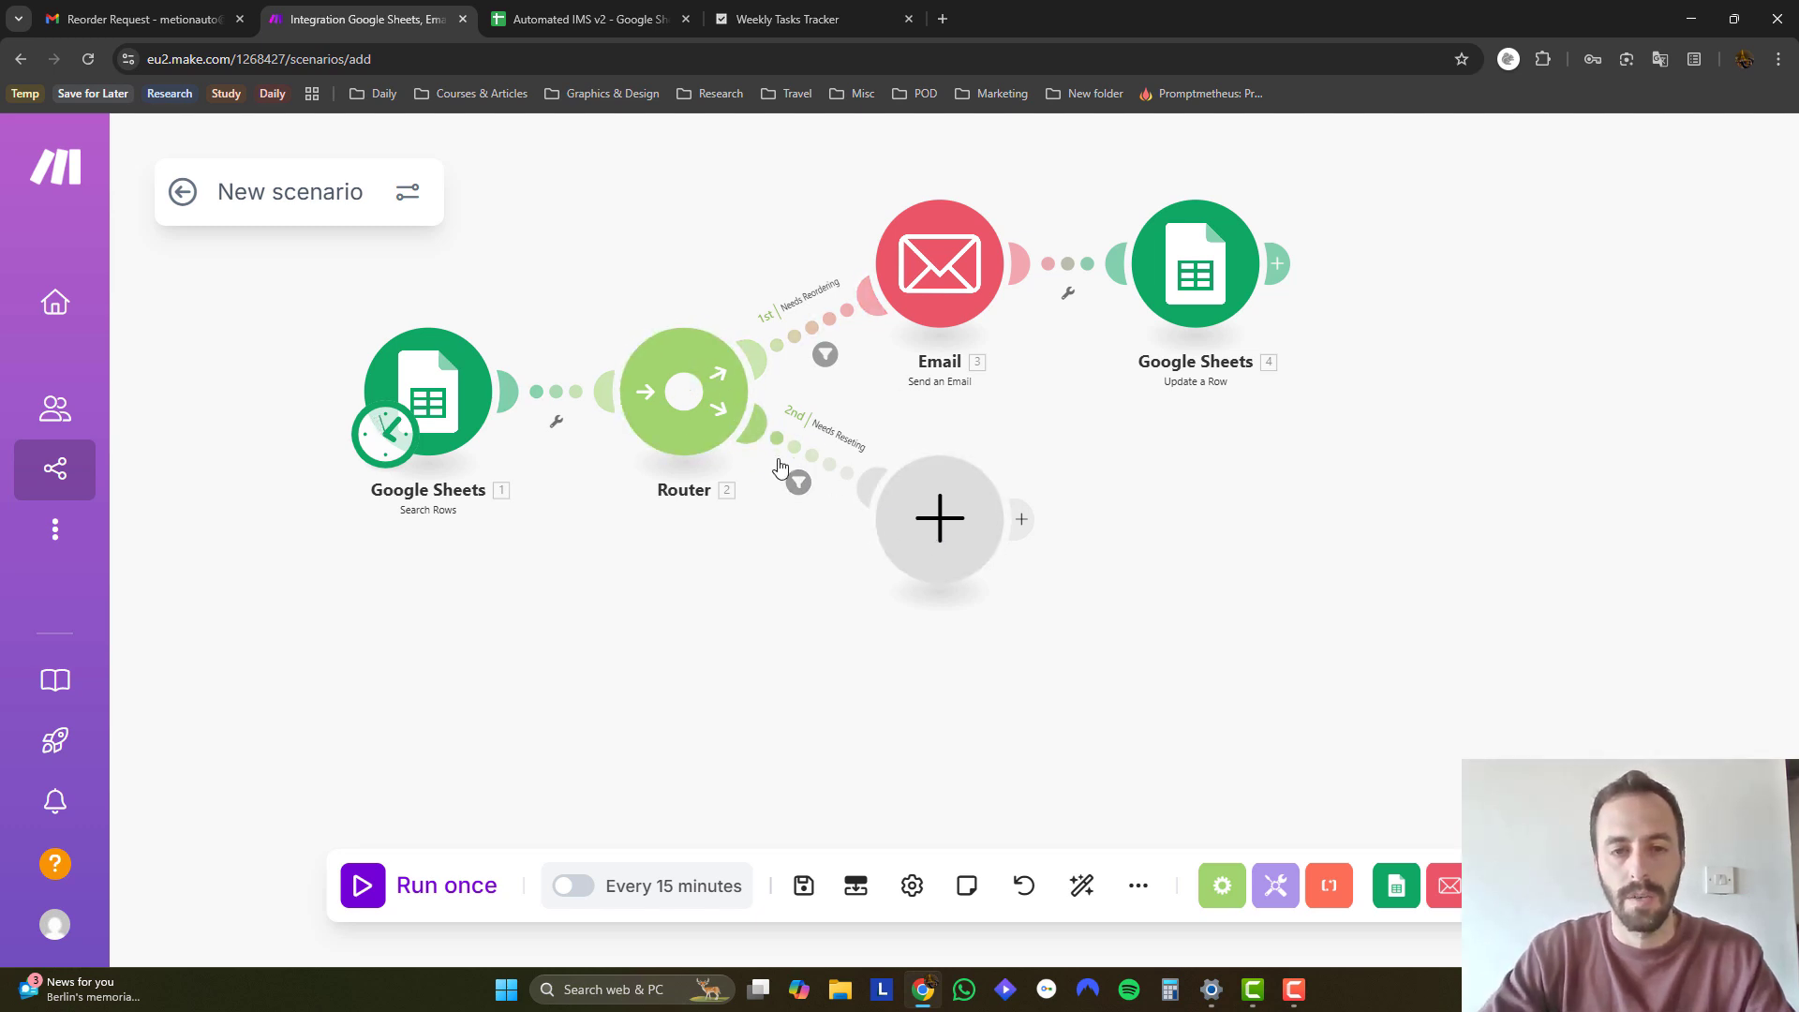
Add a Google Sheets Update a Row module to the empty slot on the Needs Reseting route.
click(948, 527)
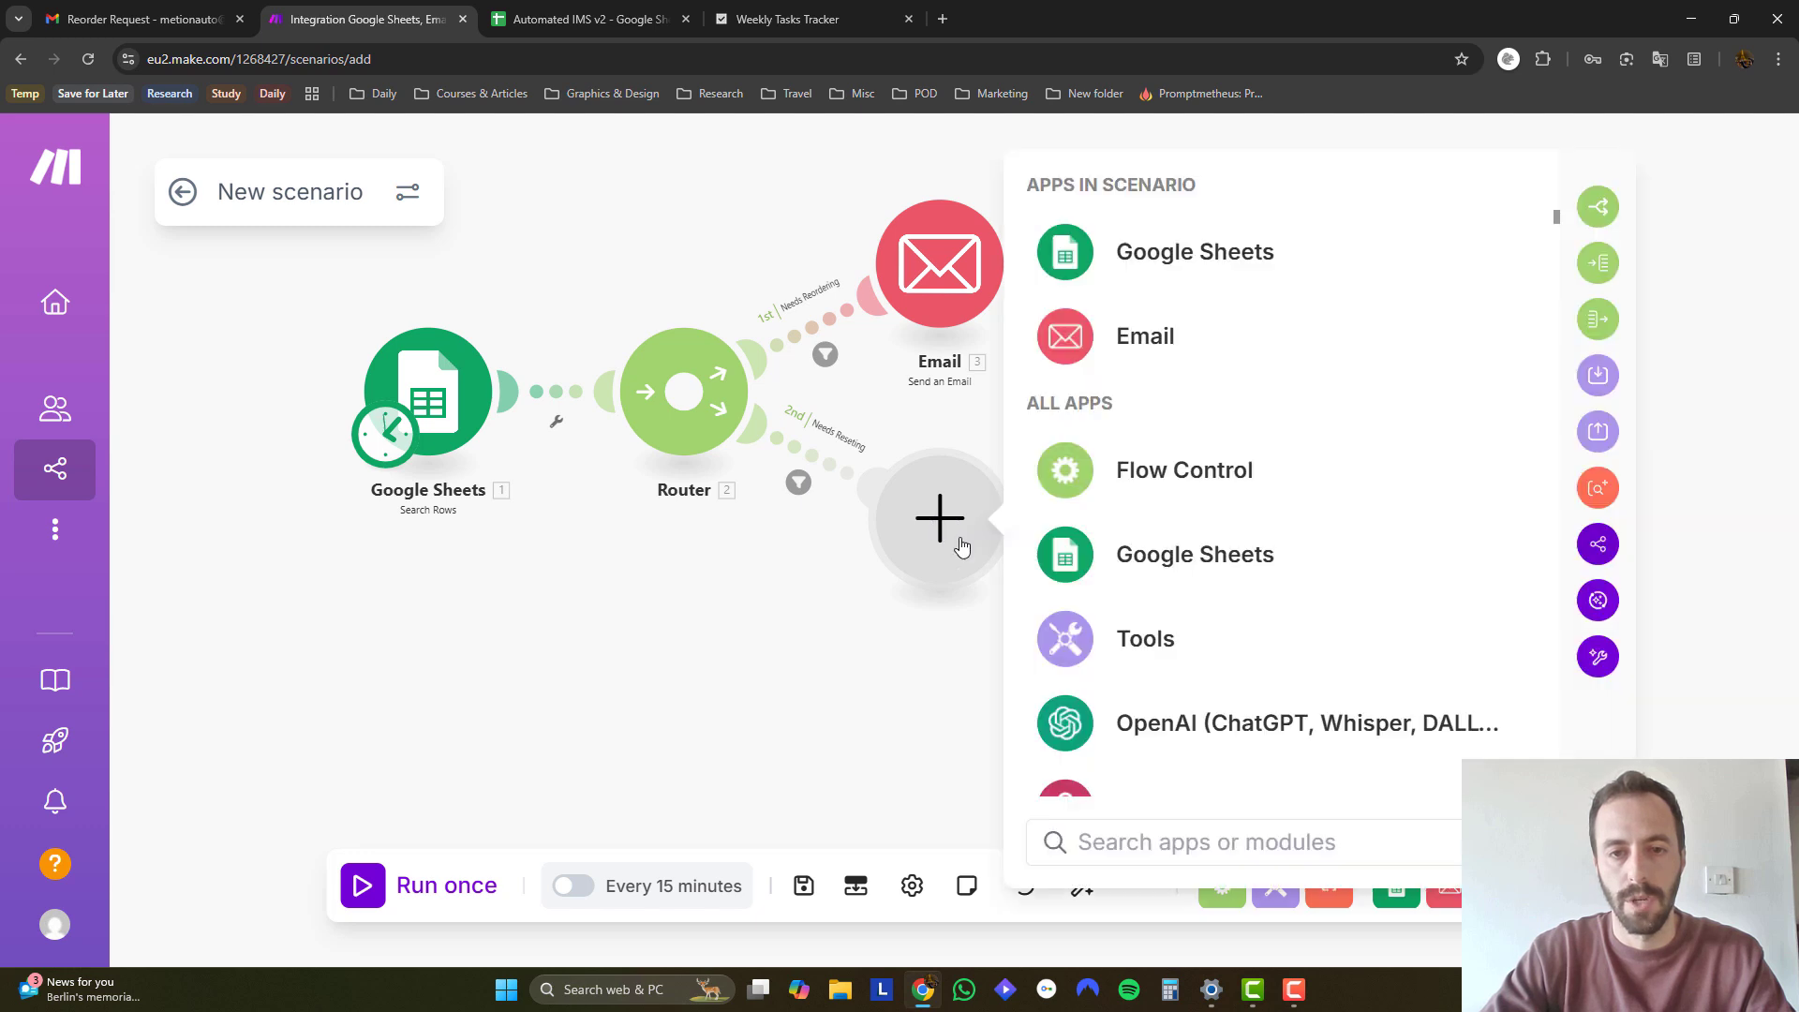
click(1198, 252)
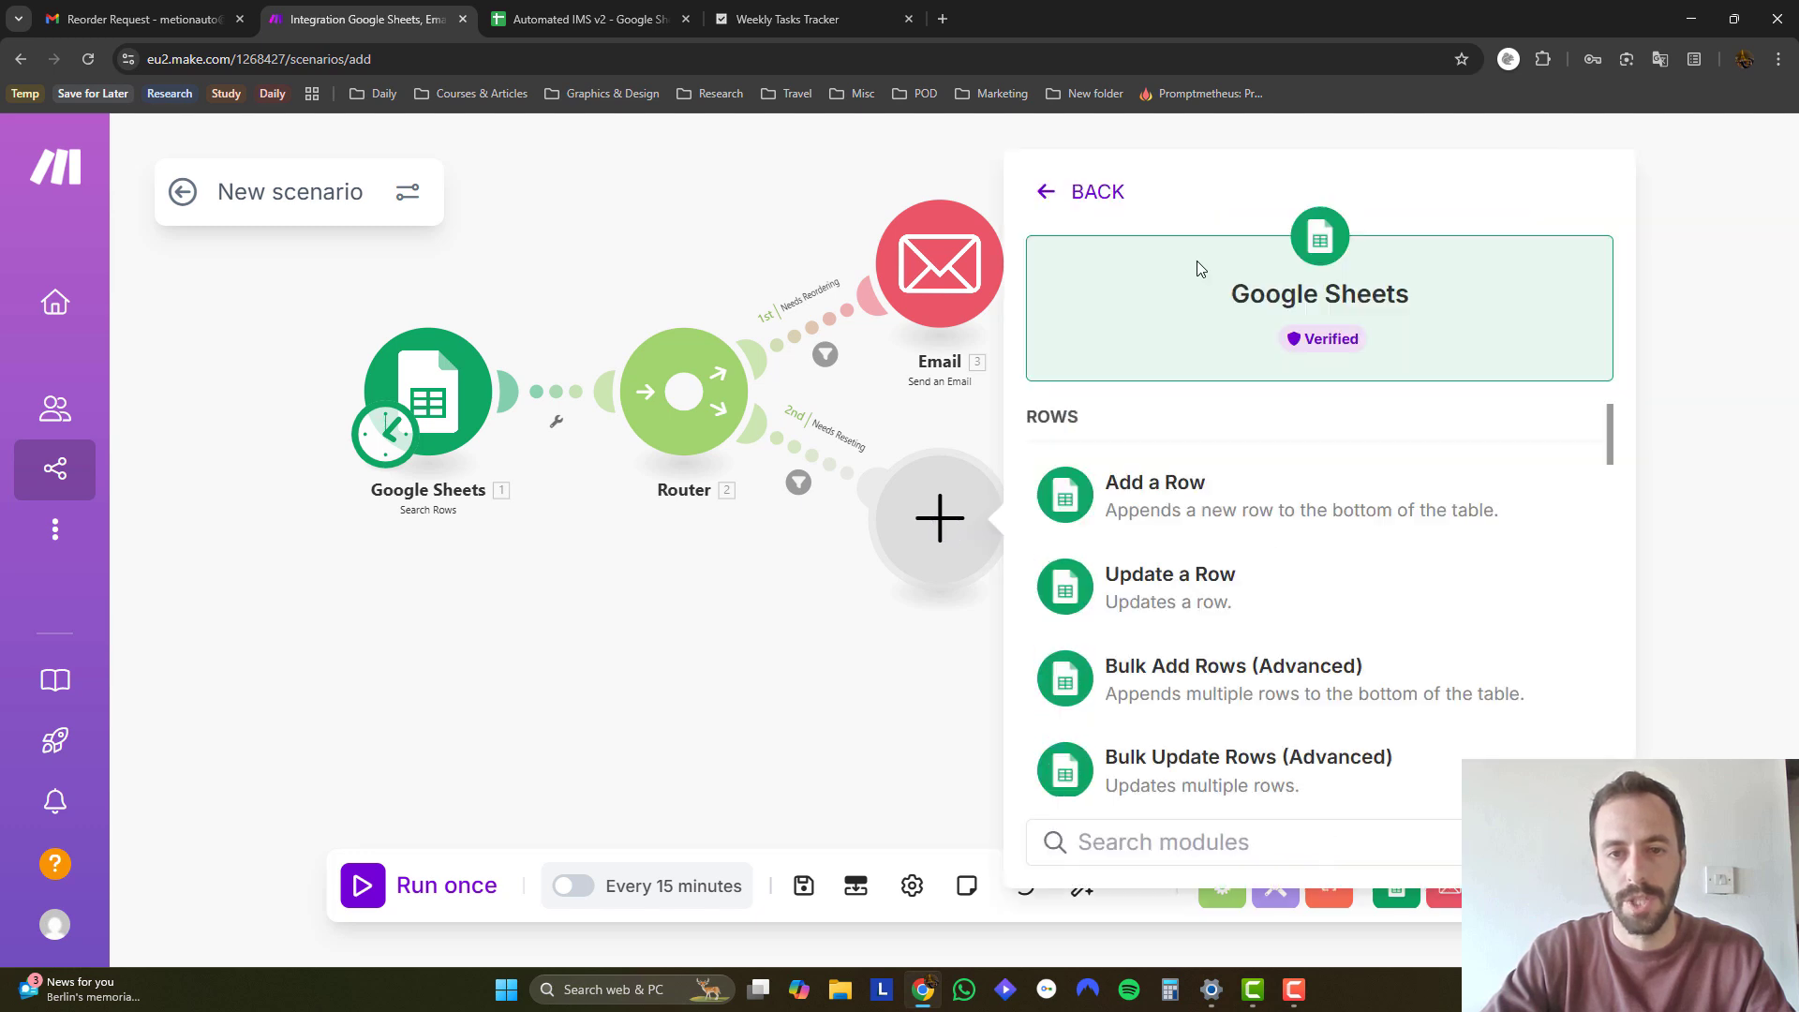
click(1202, 575)
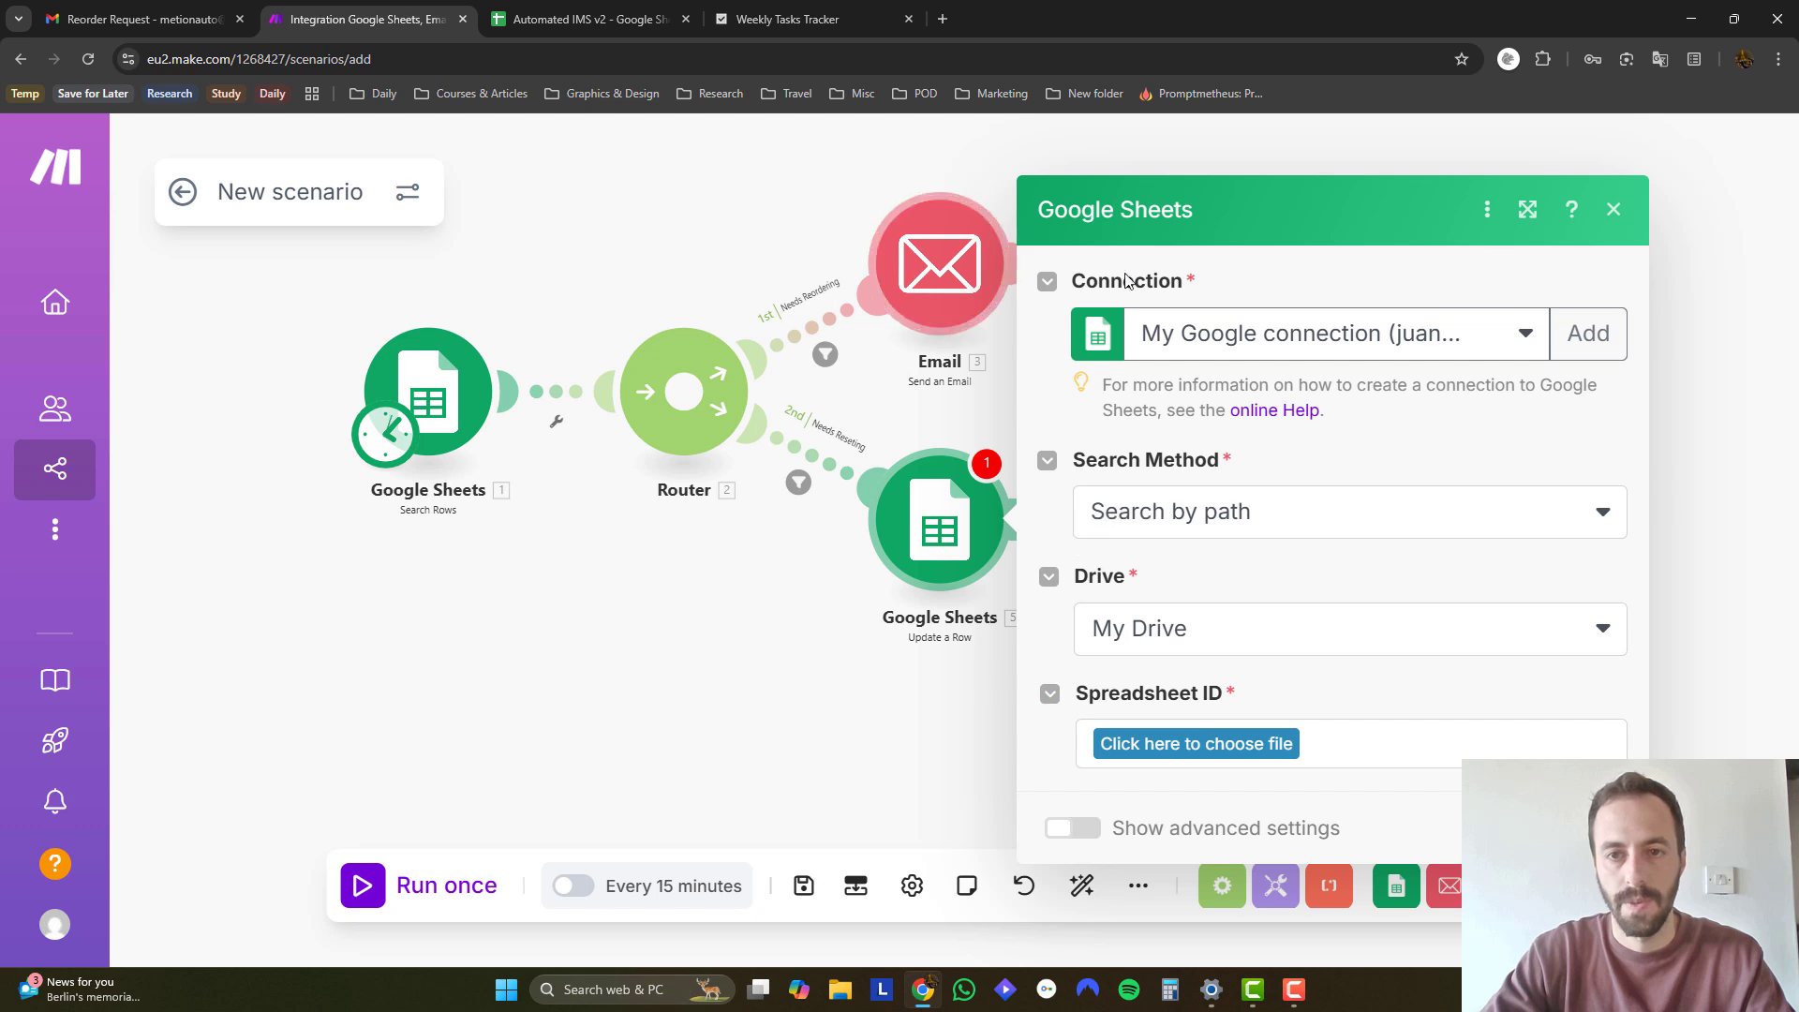
Point the new Update a Row module to the Suppliers sheet of Automated IMS v2 and map its row number to Search Rows' Row number.
click(1187, 743)
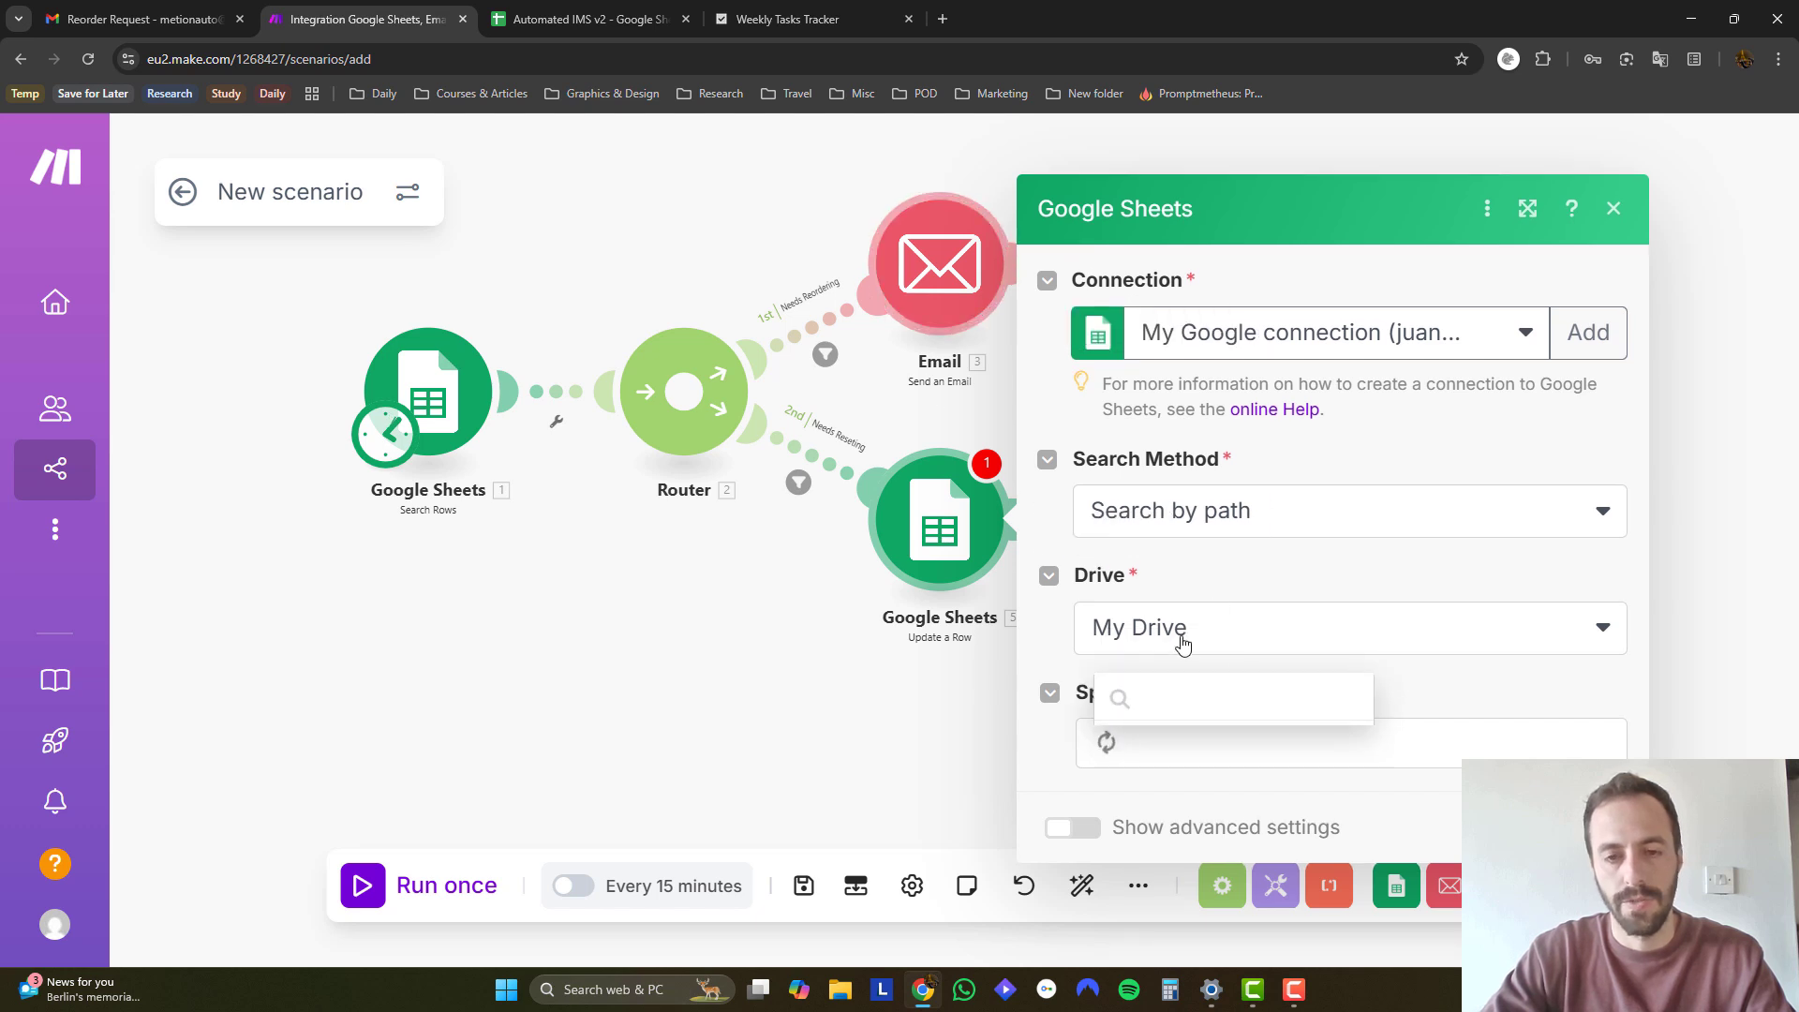
click(1222, 660)
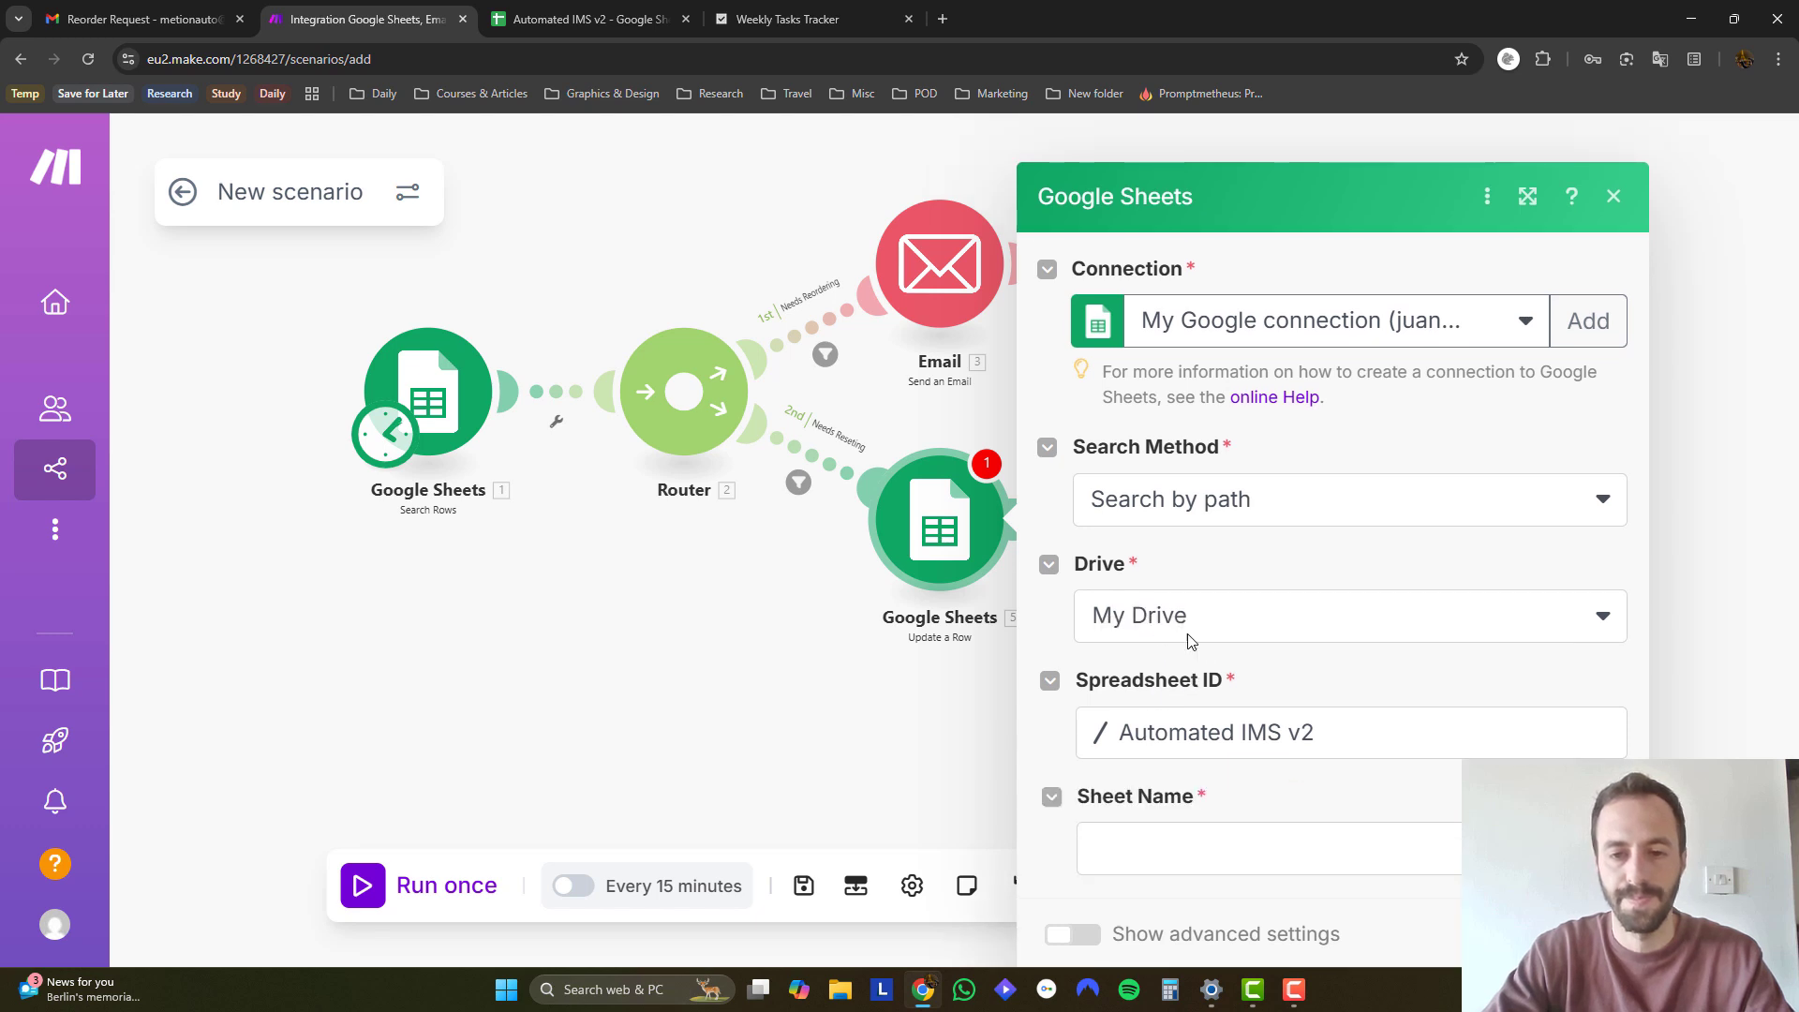
click(1187, 835)
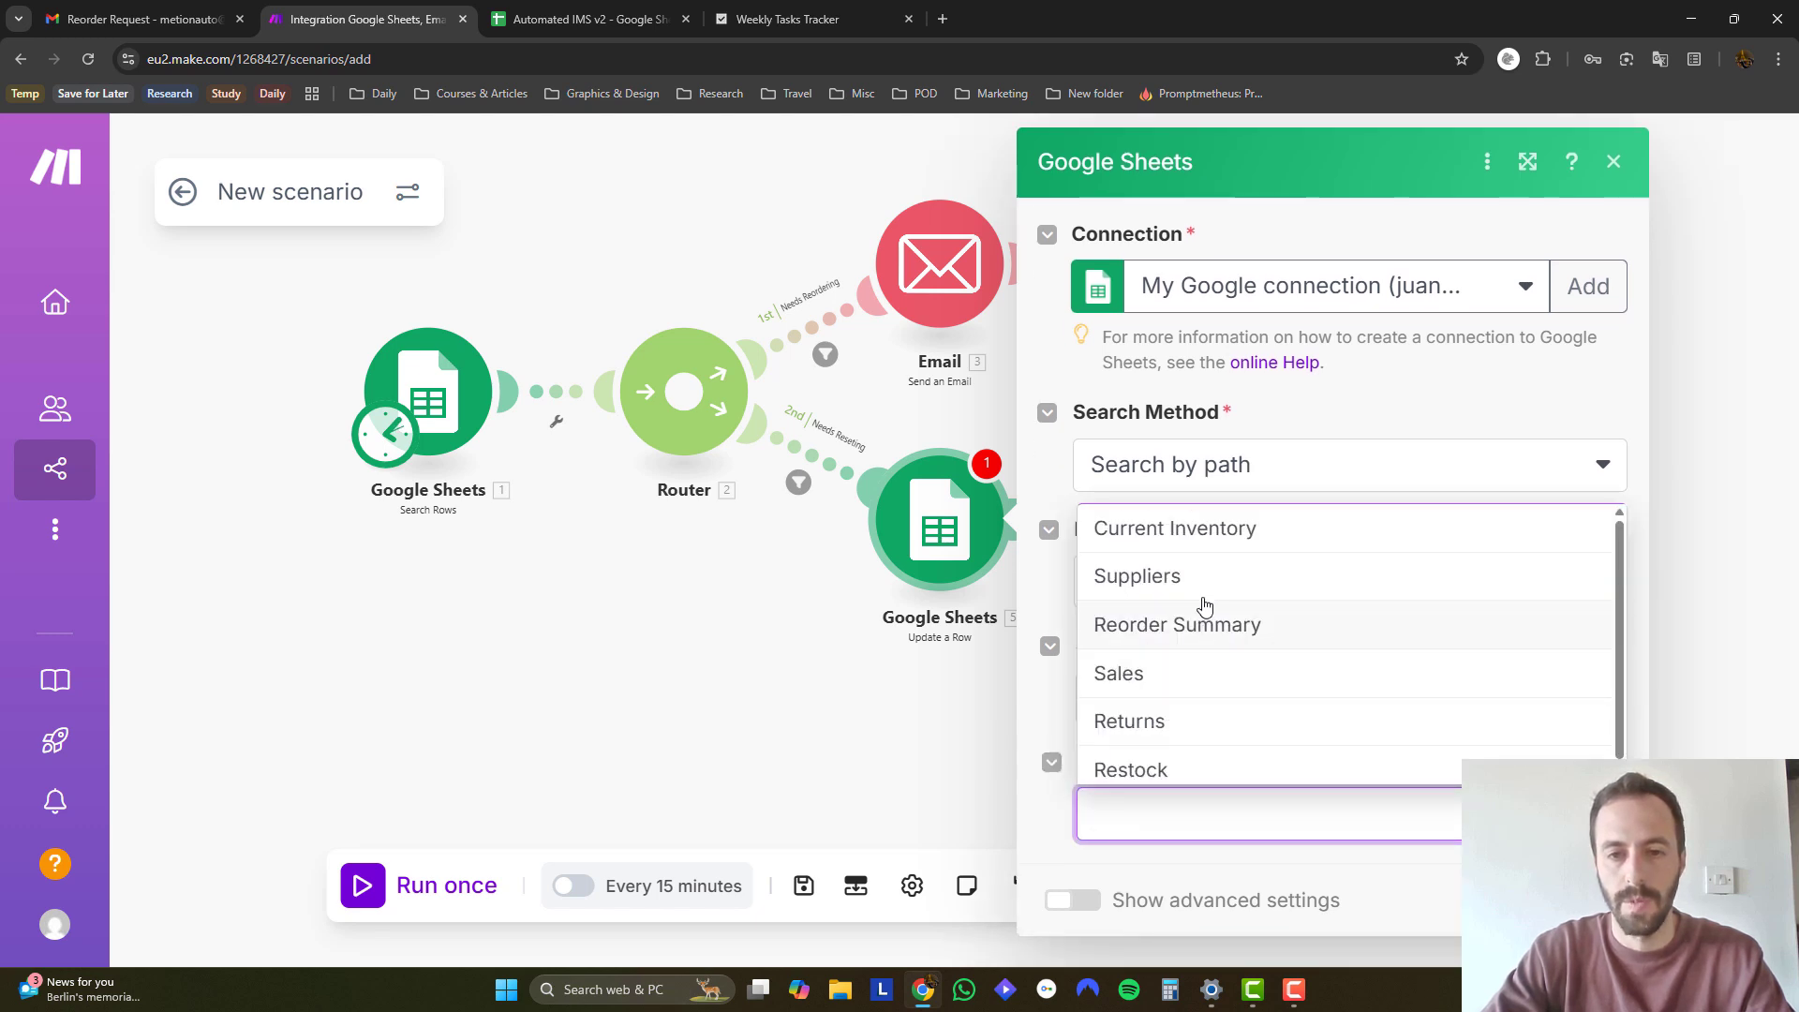
click(1201, 592)
scroll(1208, 638, down, 3)
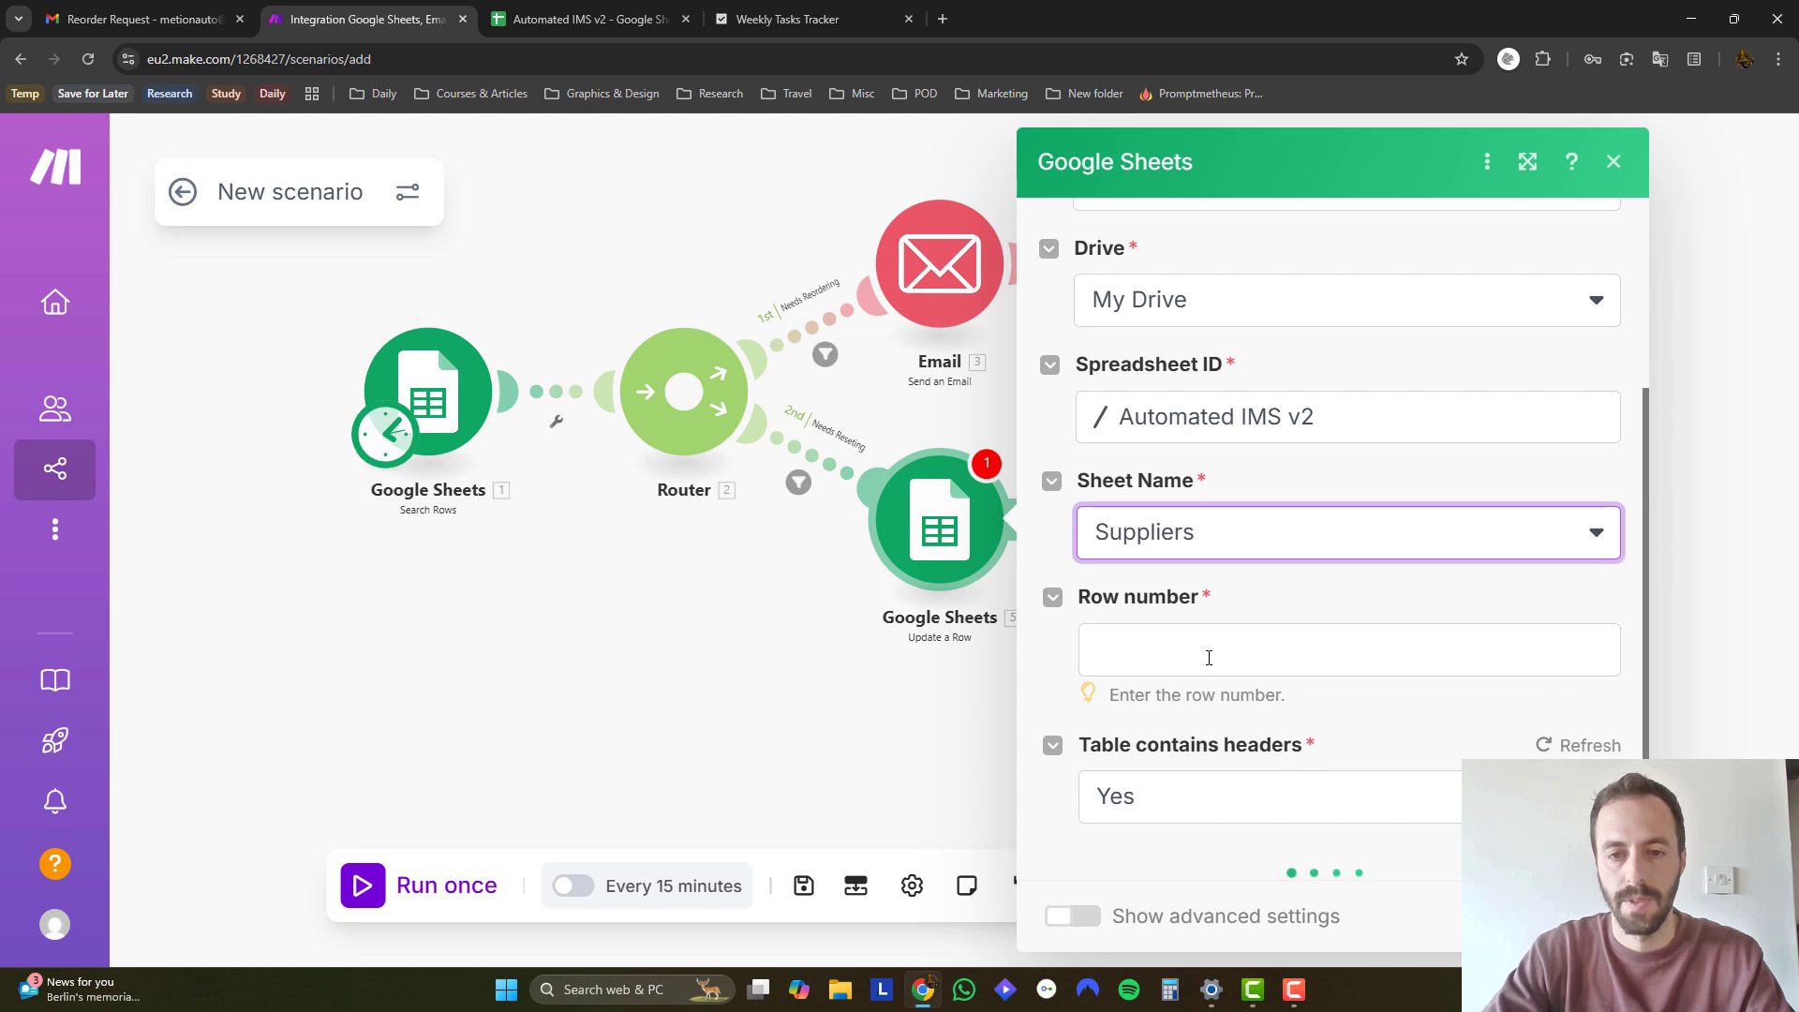
click(1208, 656)
click(691, 436)
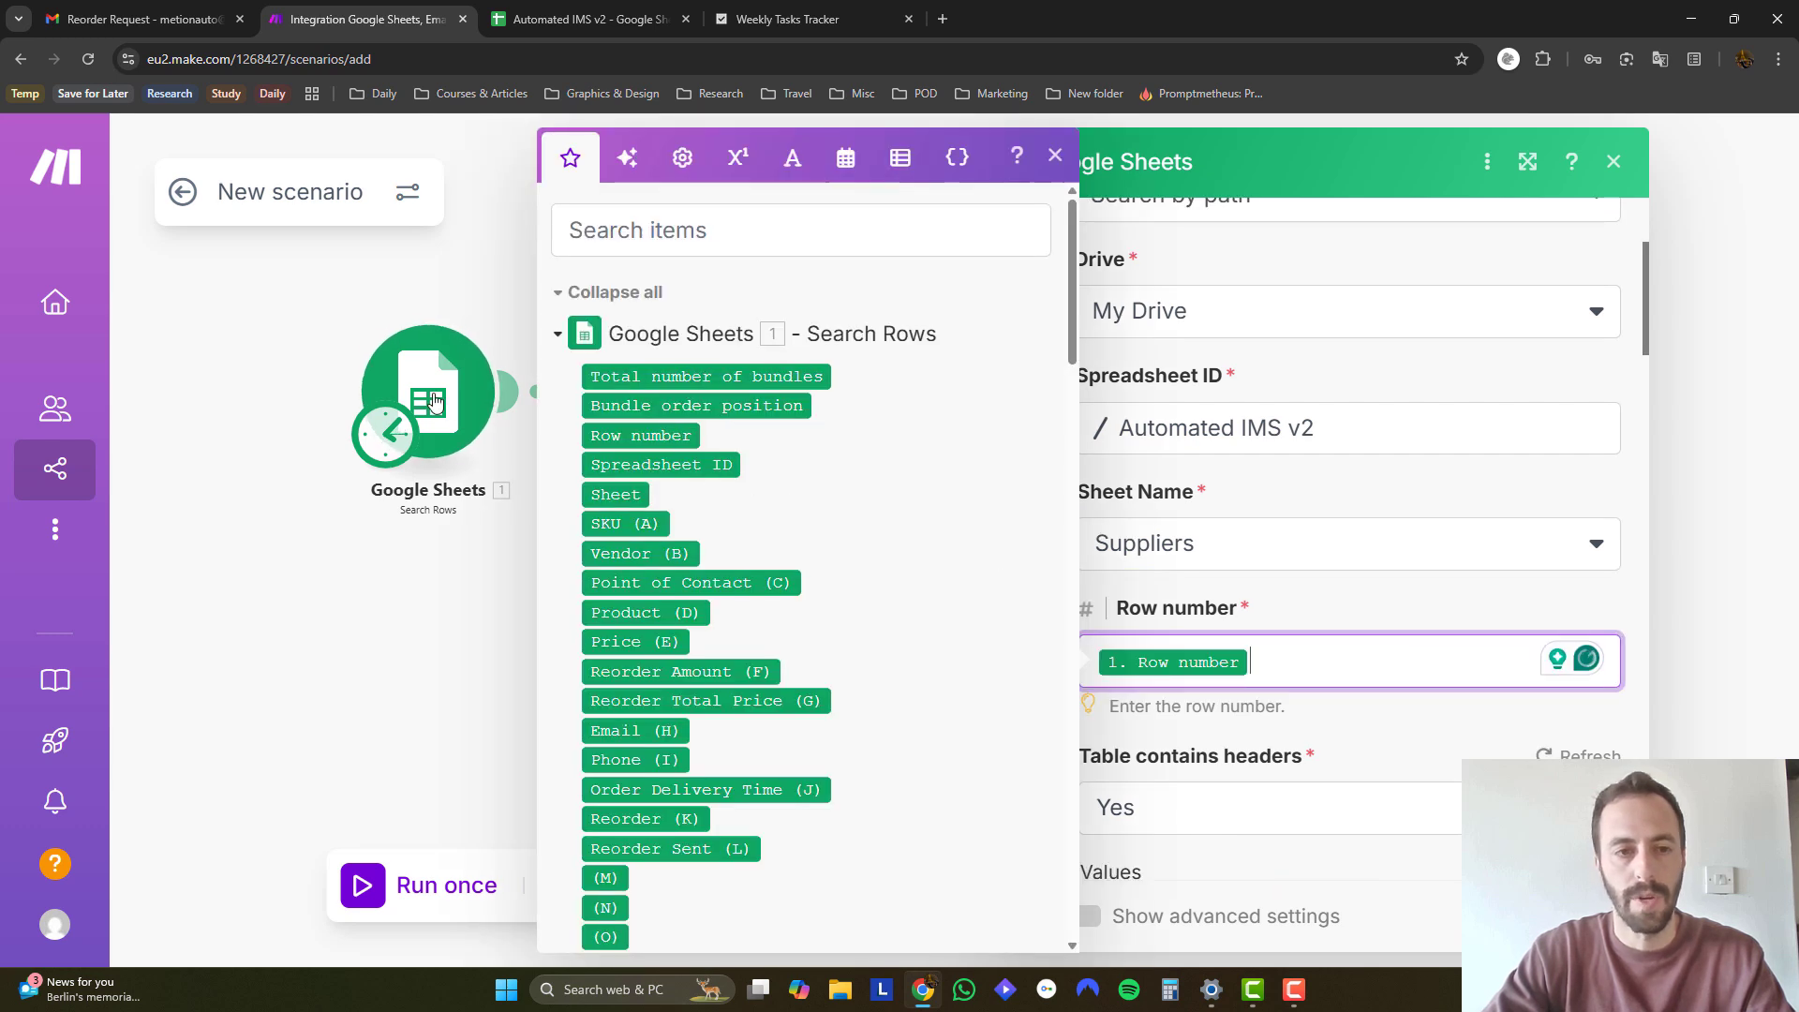
Set the Reorder Sent (L) value to FALSE in the Needs Reseting route's Update a Row module and save it.
scroll(1269, 716, down, 9)
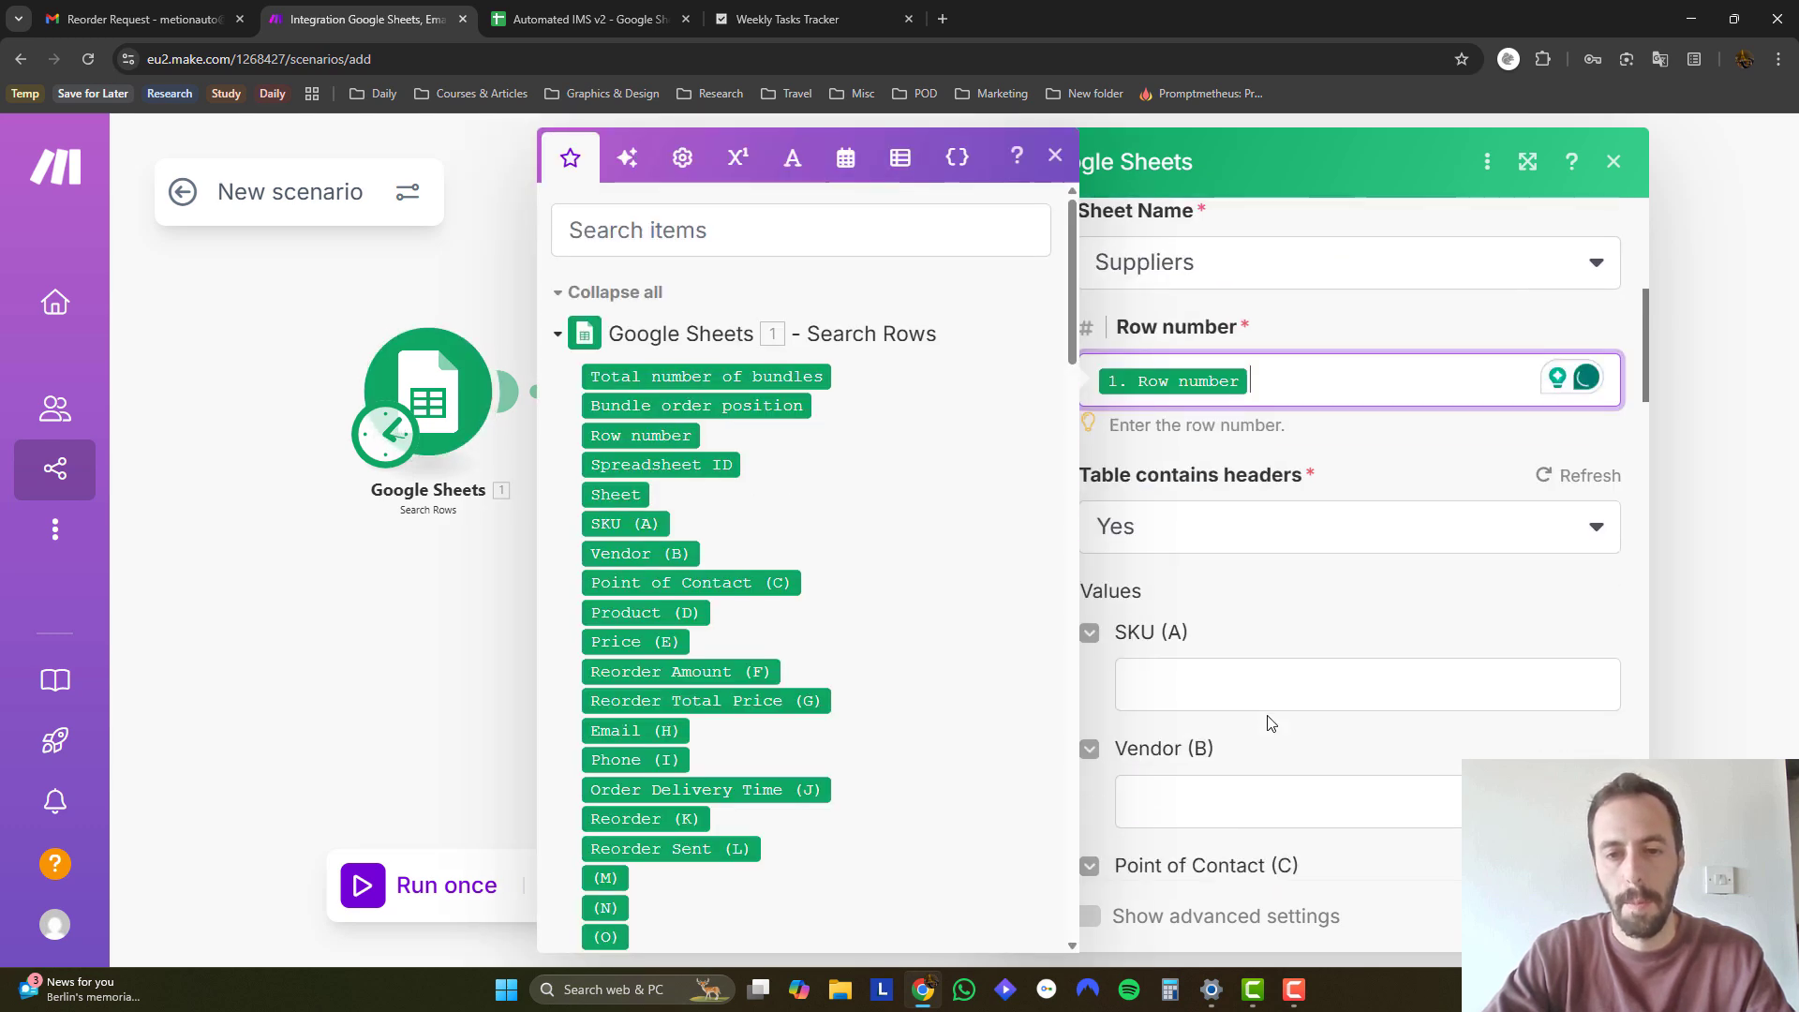
scroll(1253, 709, down, 7)
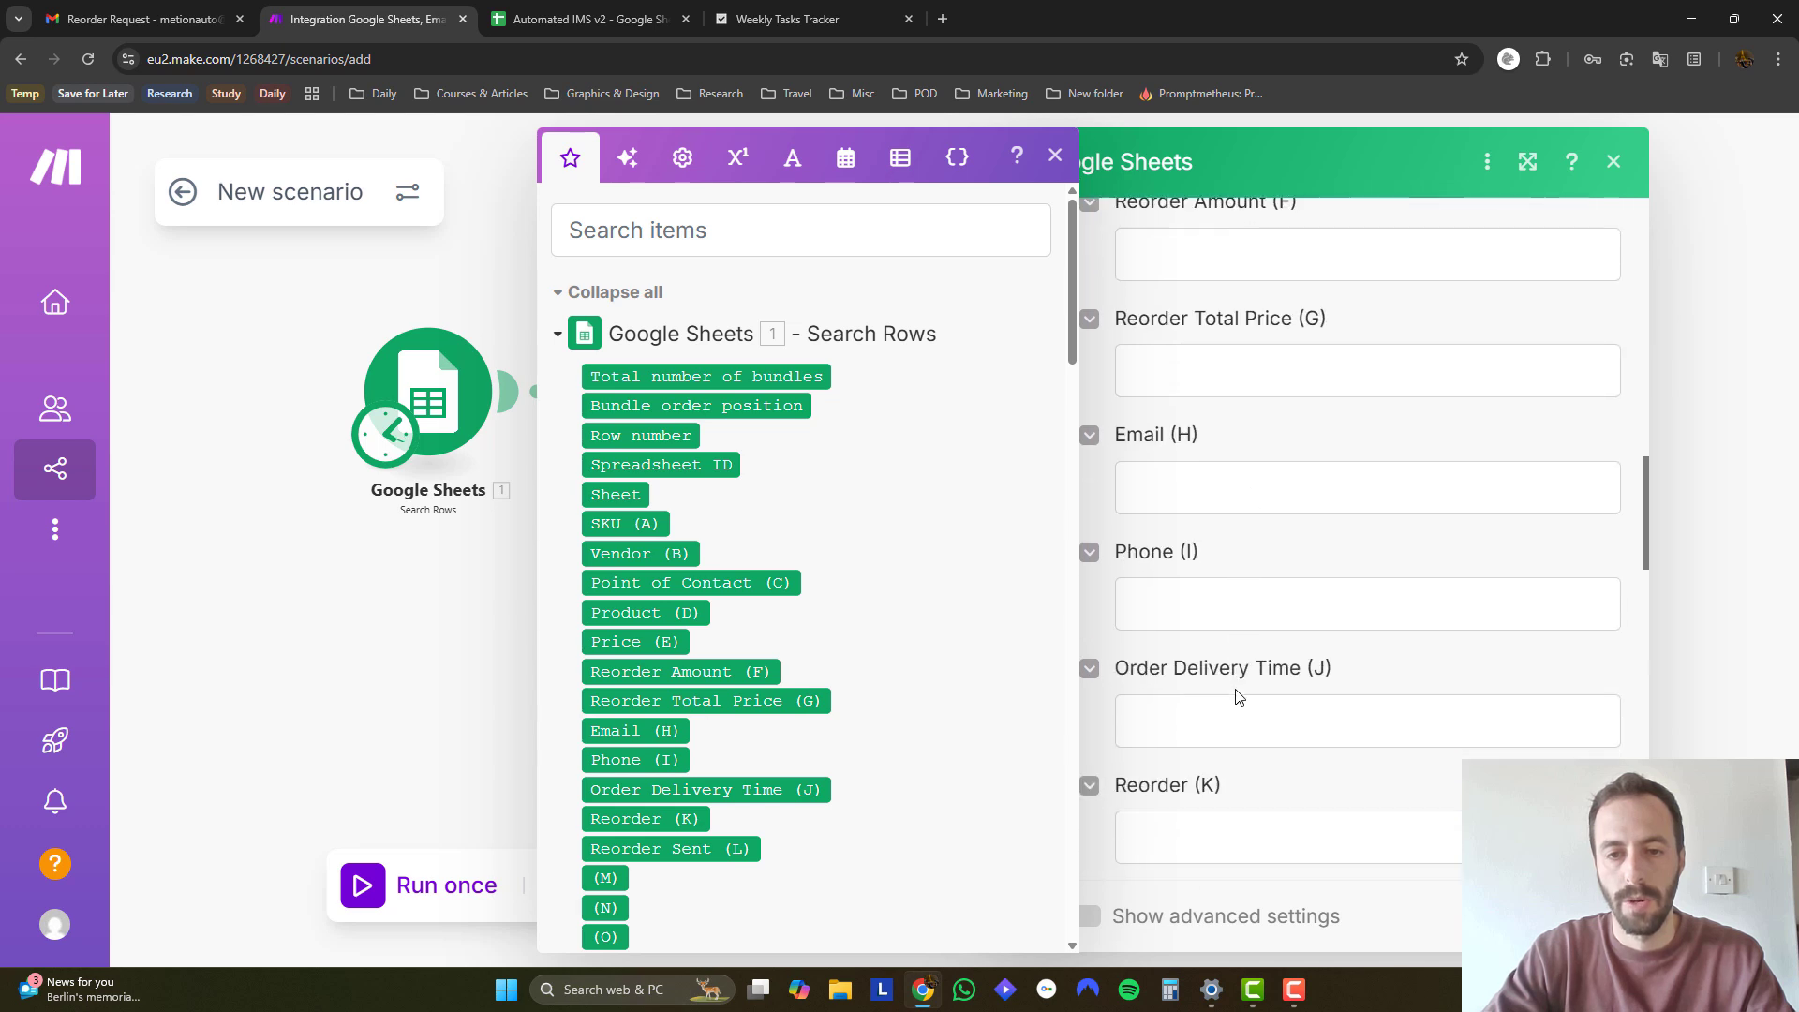
click(1192, 748)
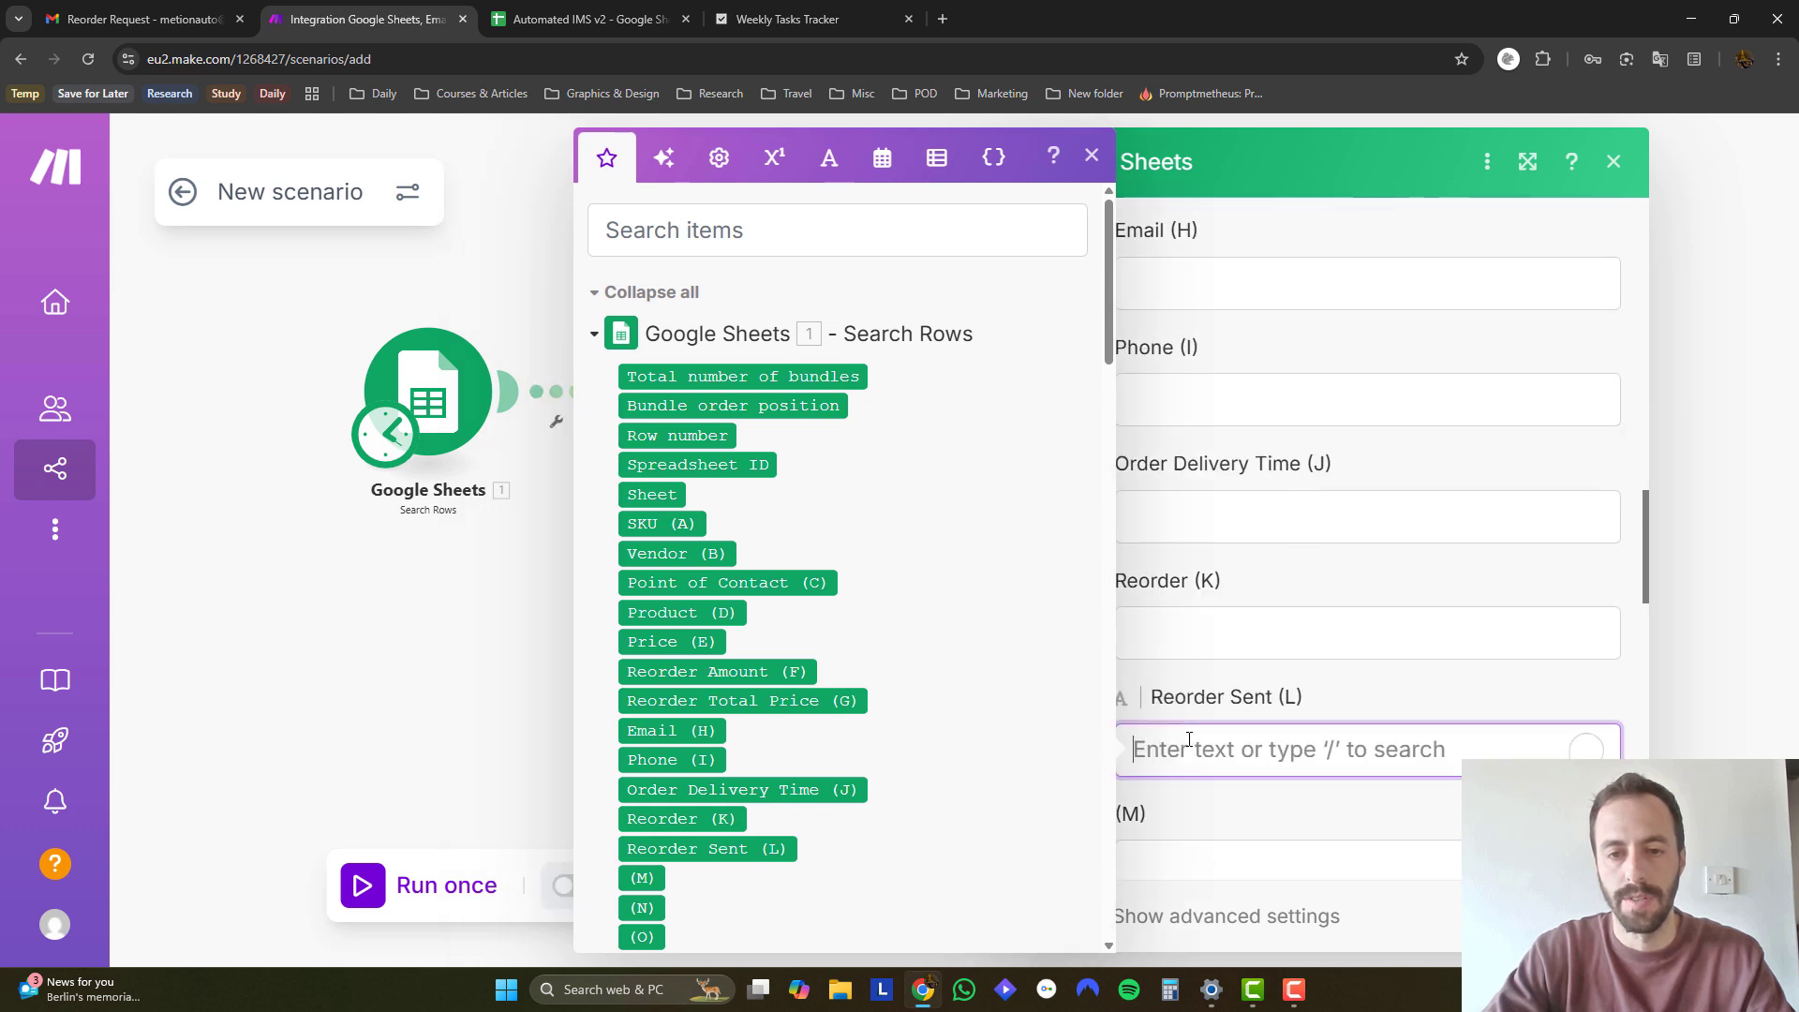
key(Caps_Lock)
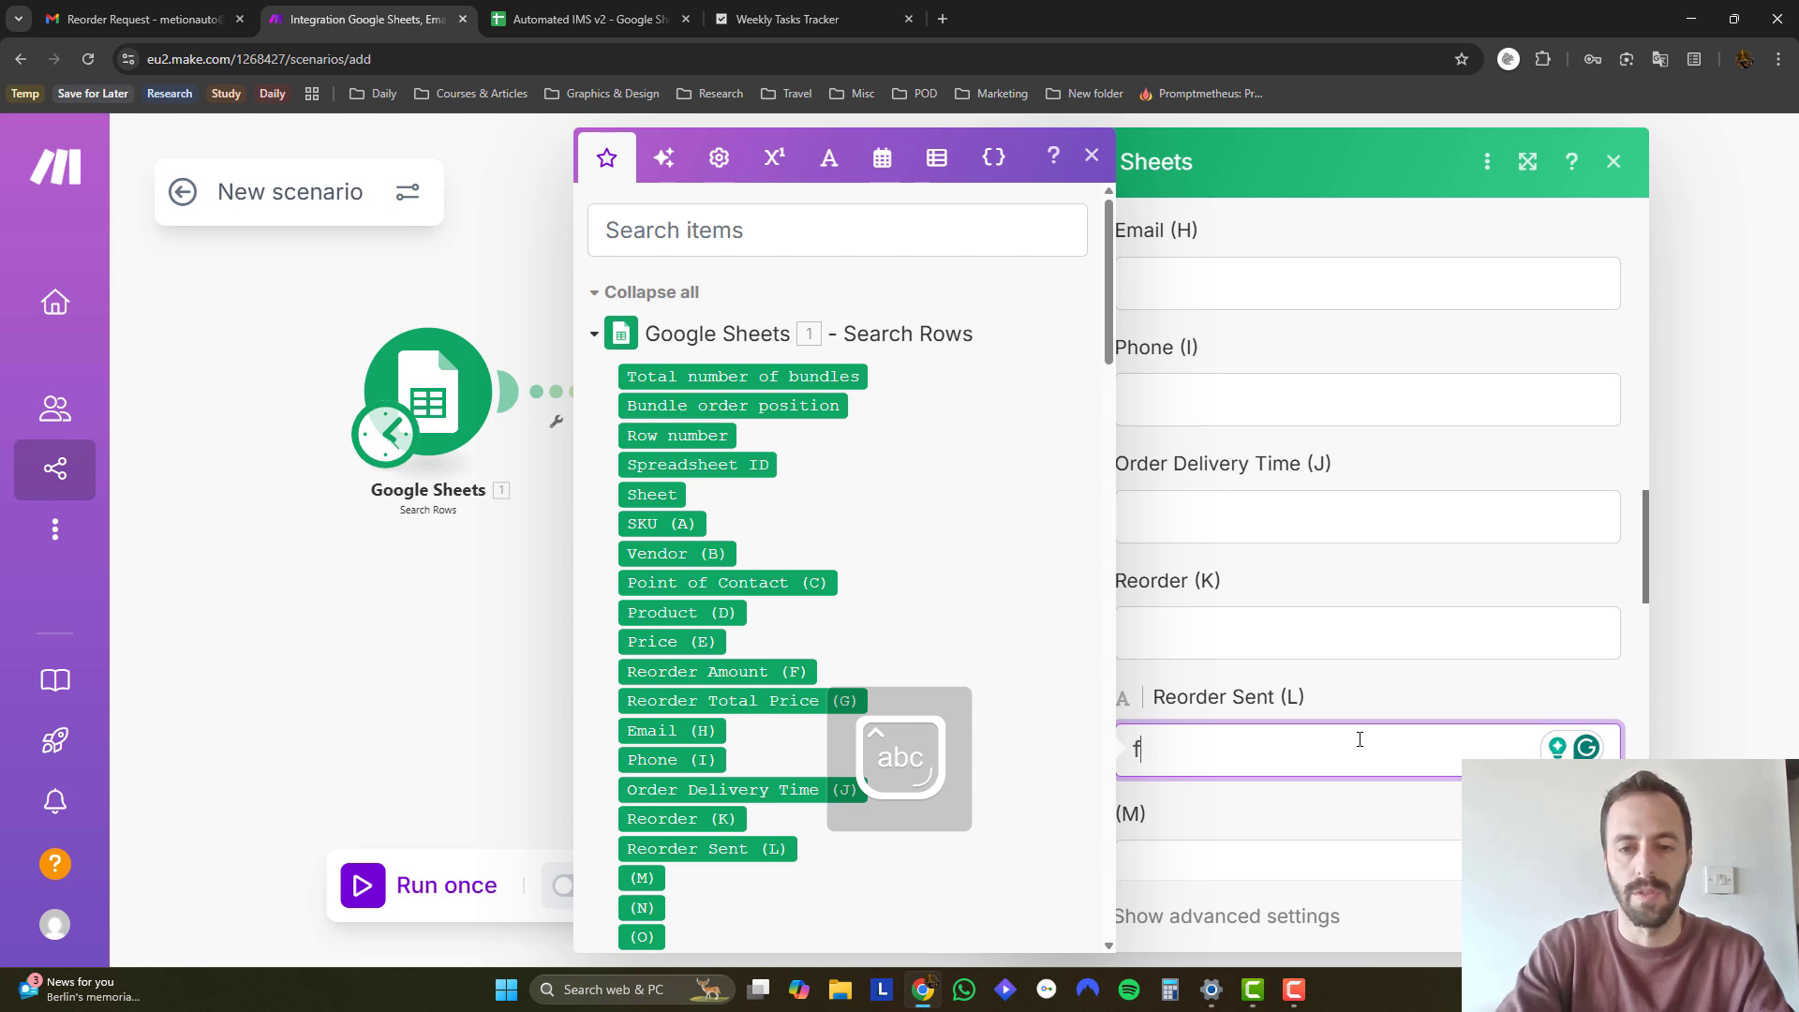
key(Caps_Lock)
text(F)
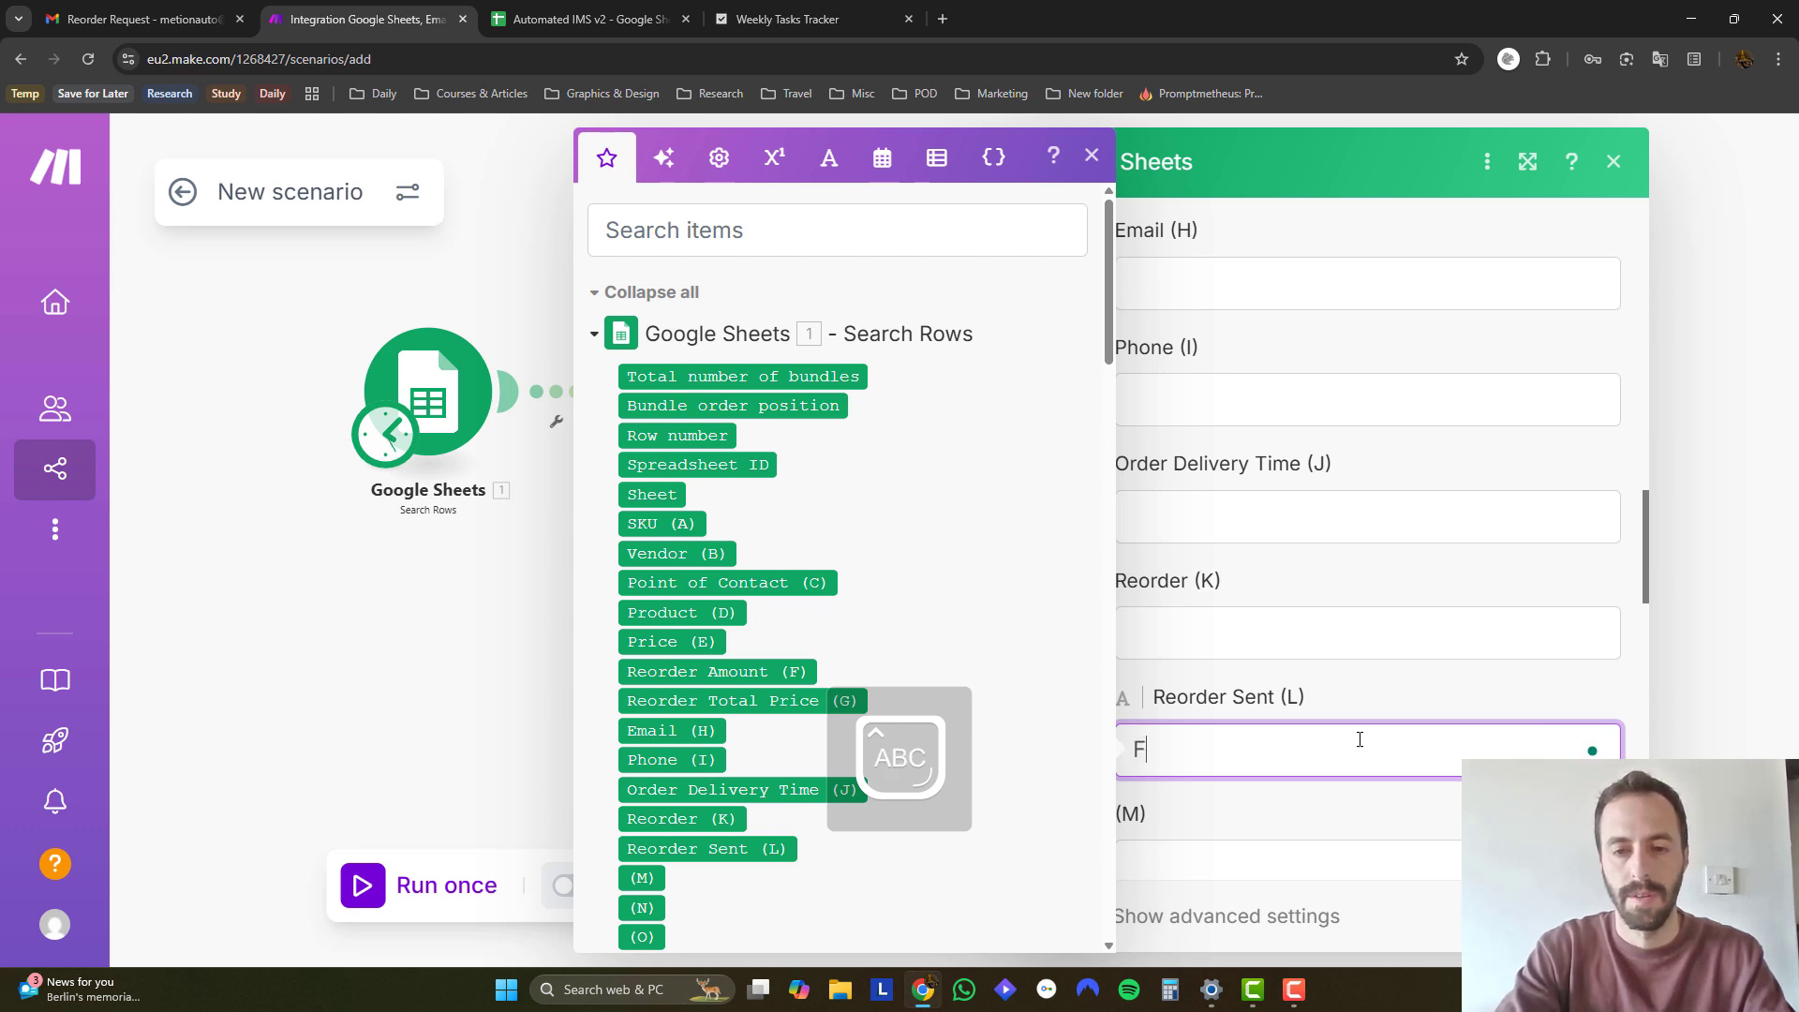
text(ALSE)
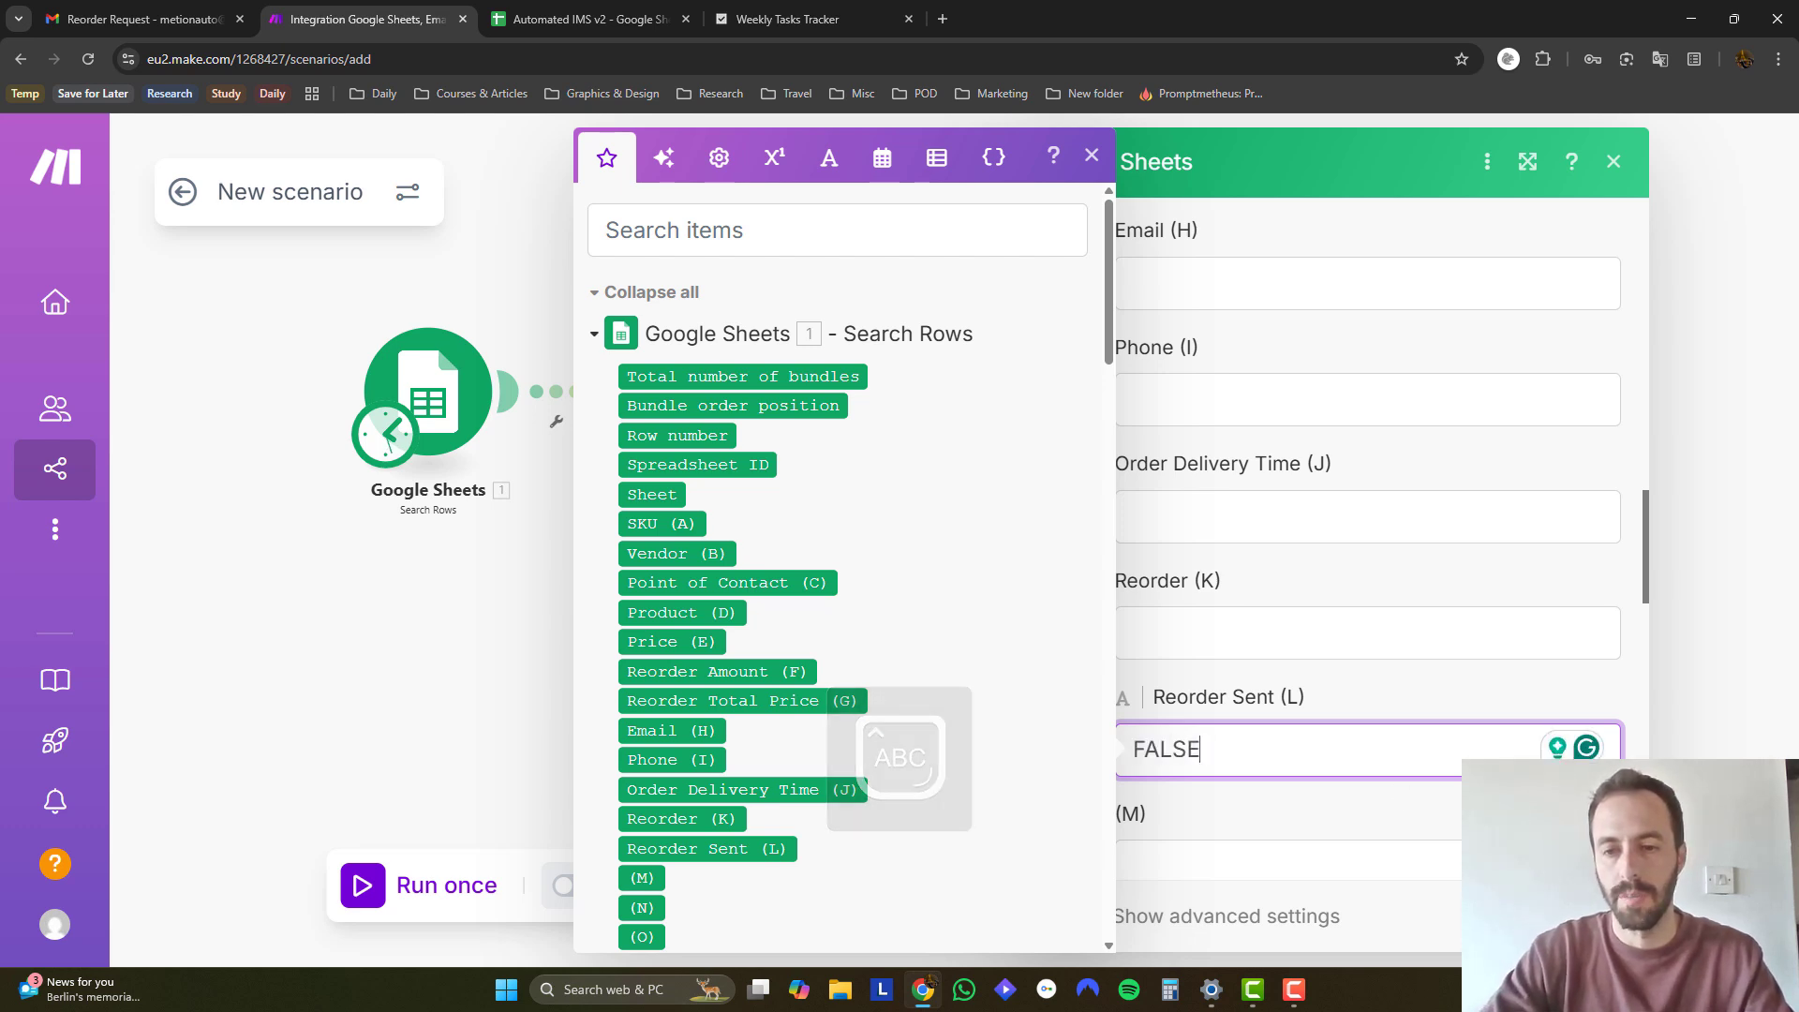
click(1557, 747)
click(1592, 916)
drag(1348, 473, 1341, 566)
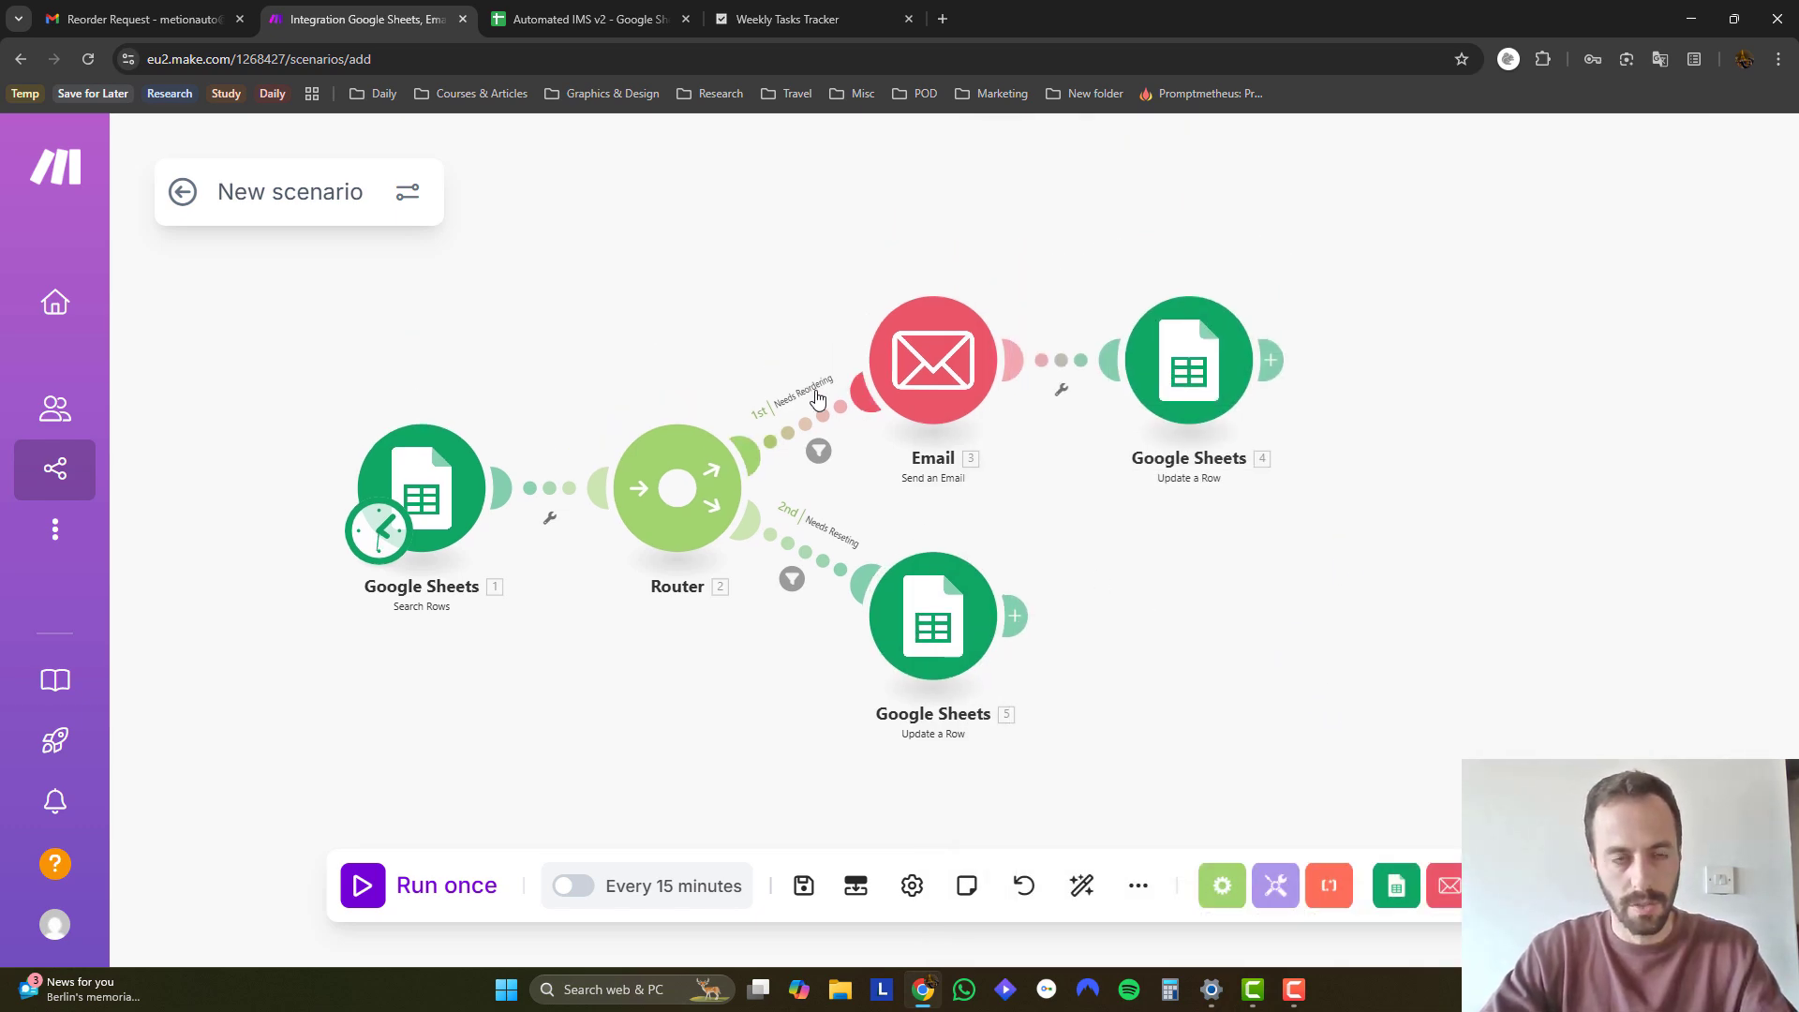
In the Automated IMS v2 Suppliers sheet, untick Reorder Sent for EverShade Tent and tick it for SolarBrew Kettle.
click(569, 21)
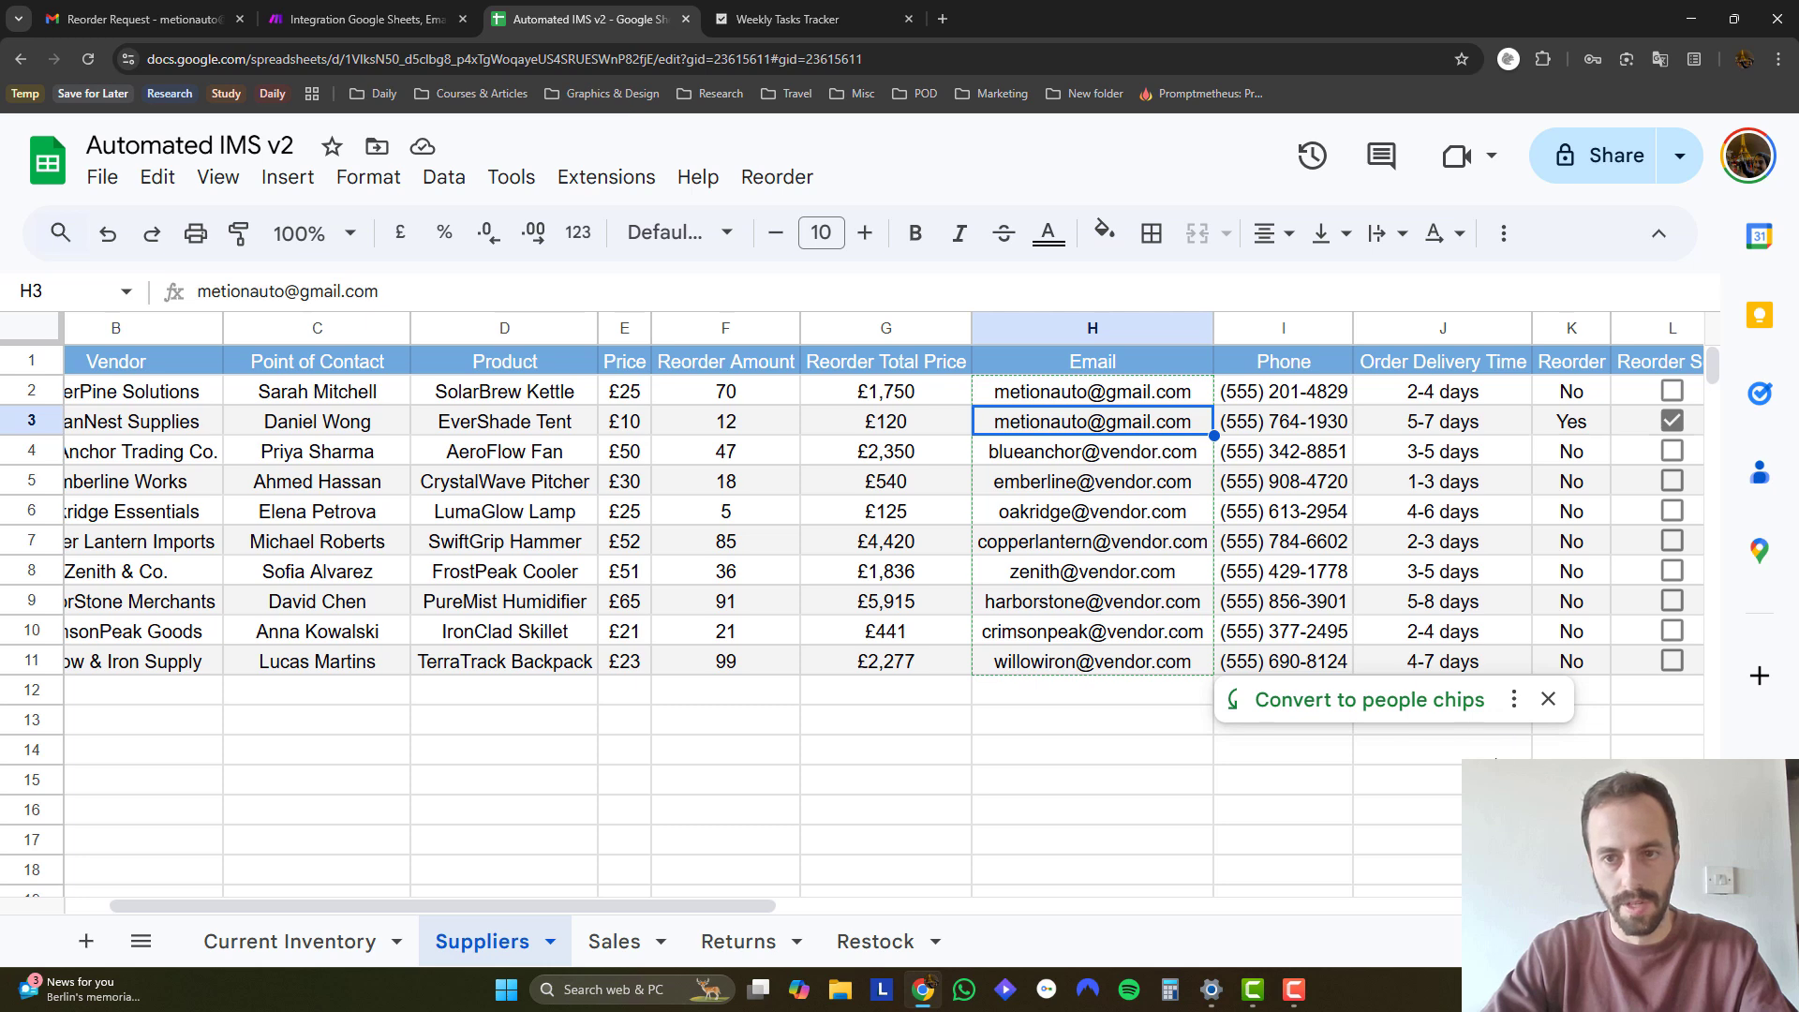
drag(768, 905, 911, 906)
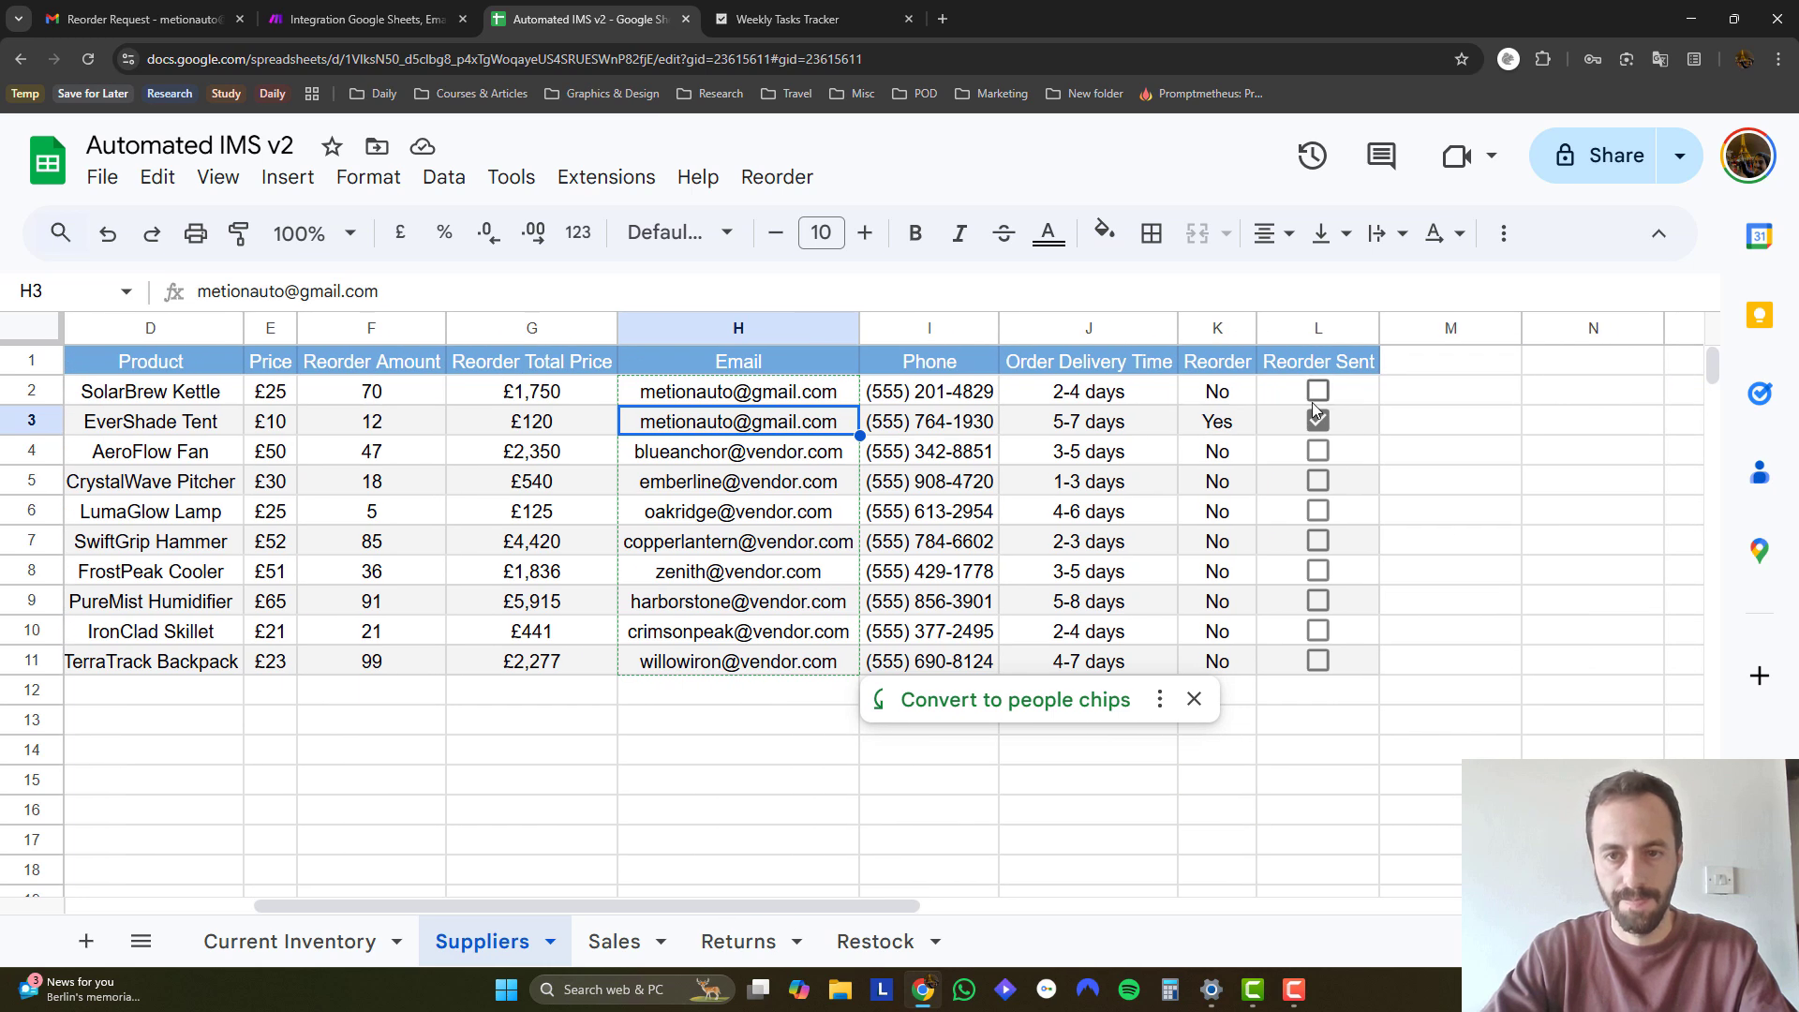
click(1318, 422)
click(1318, 390)
click(1497, 452)
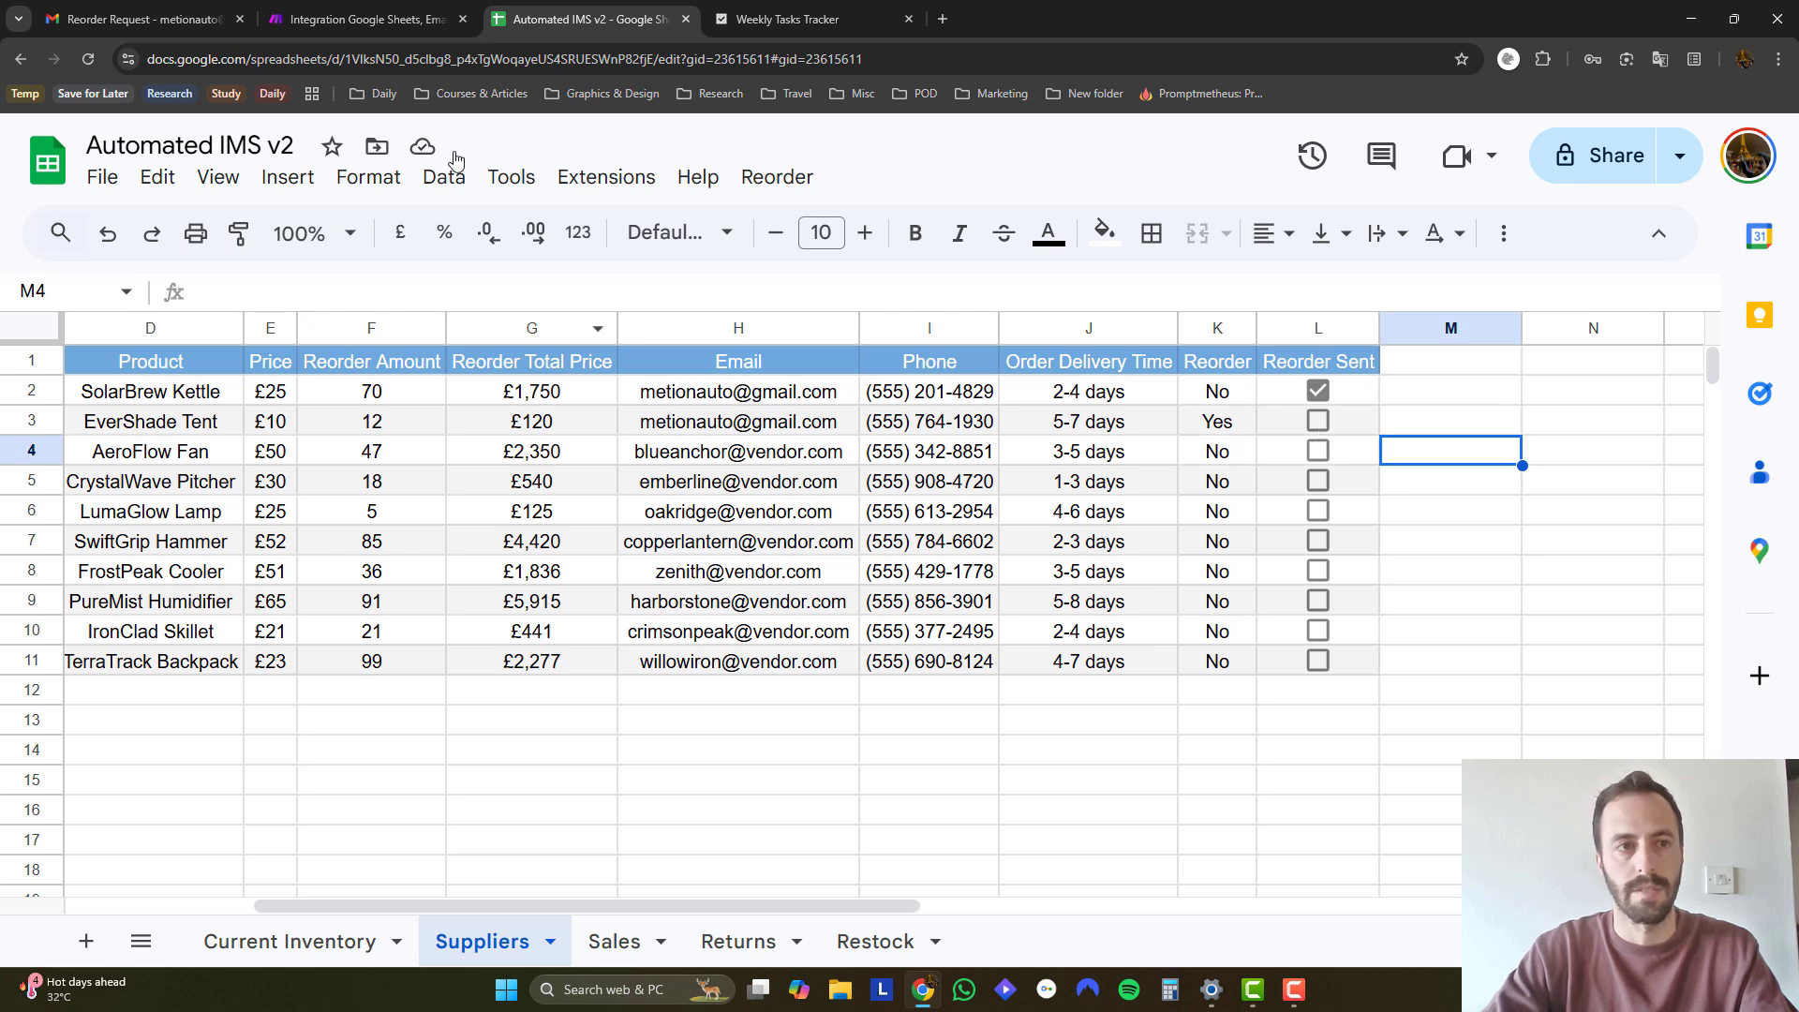
Return to the Make scenario and save it.
click(365, 19)
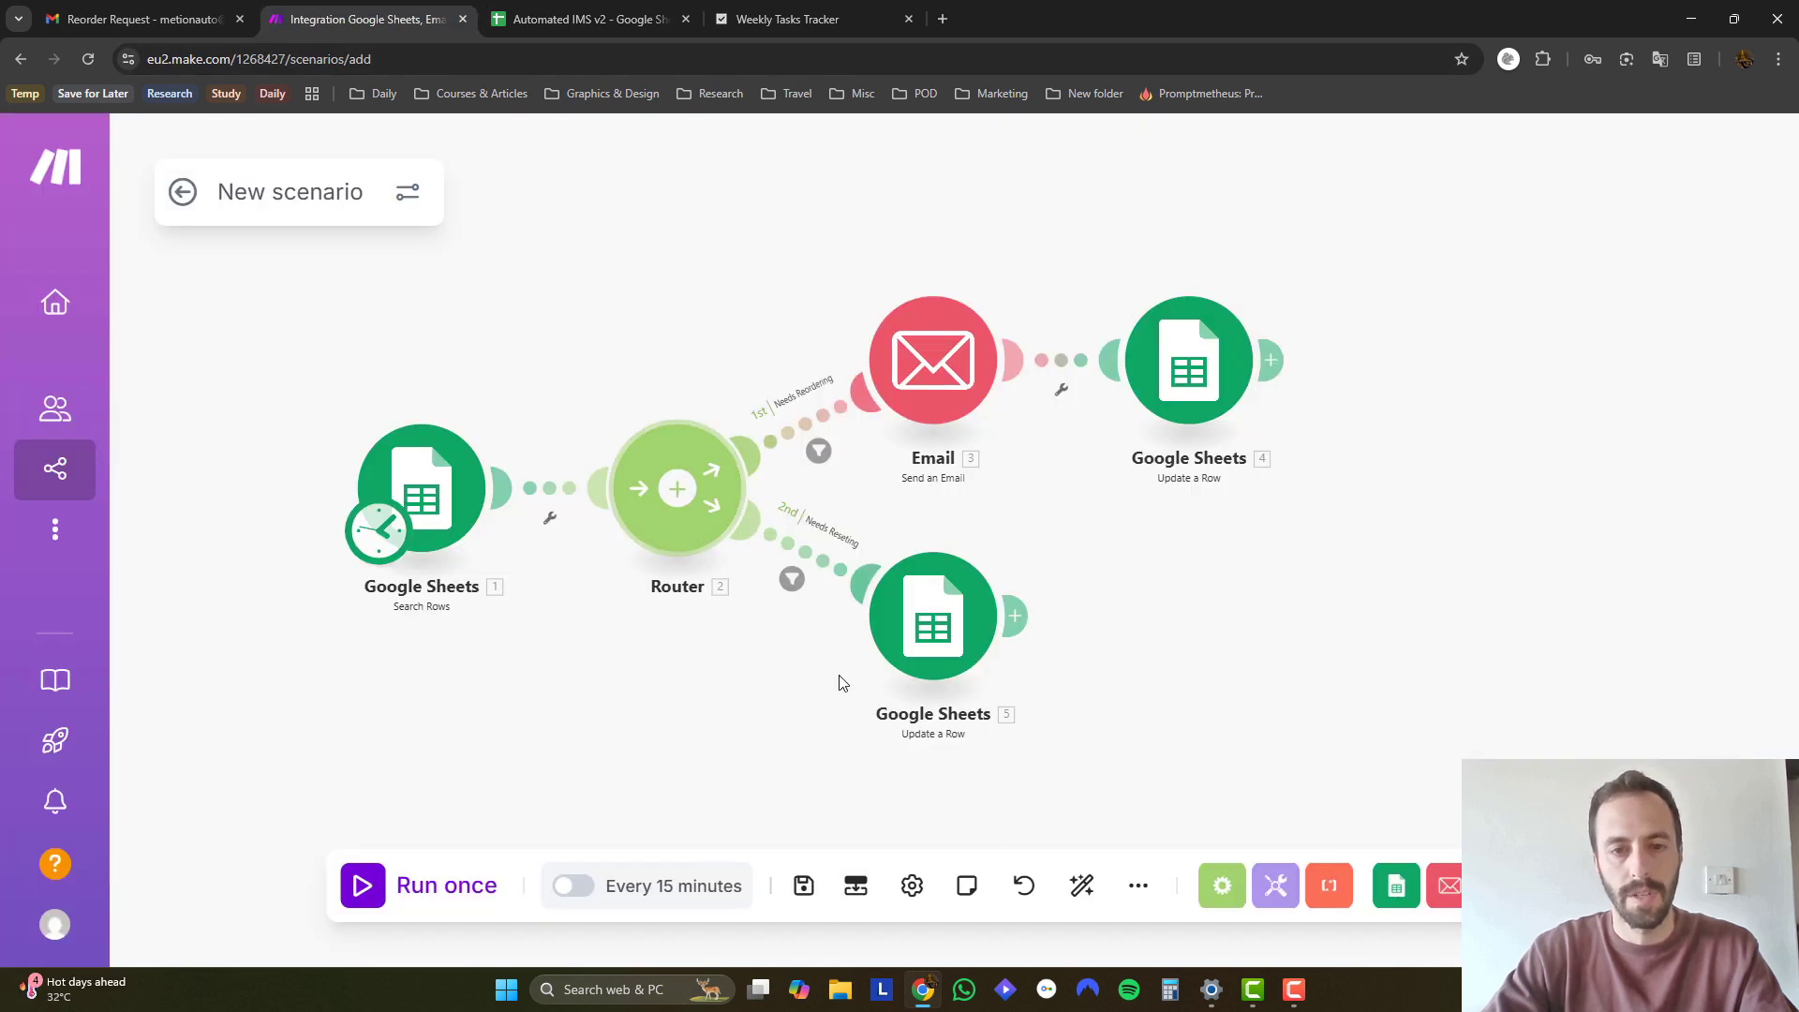
click(804, 888)
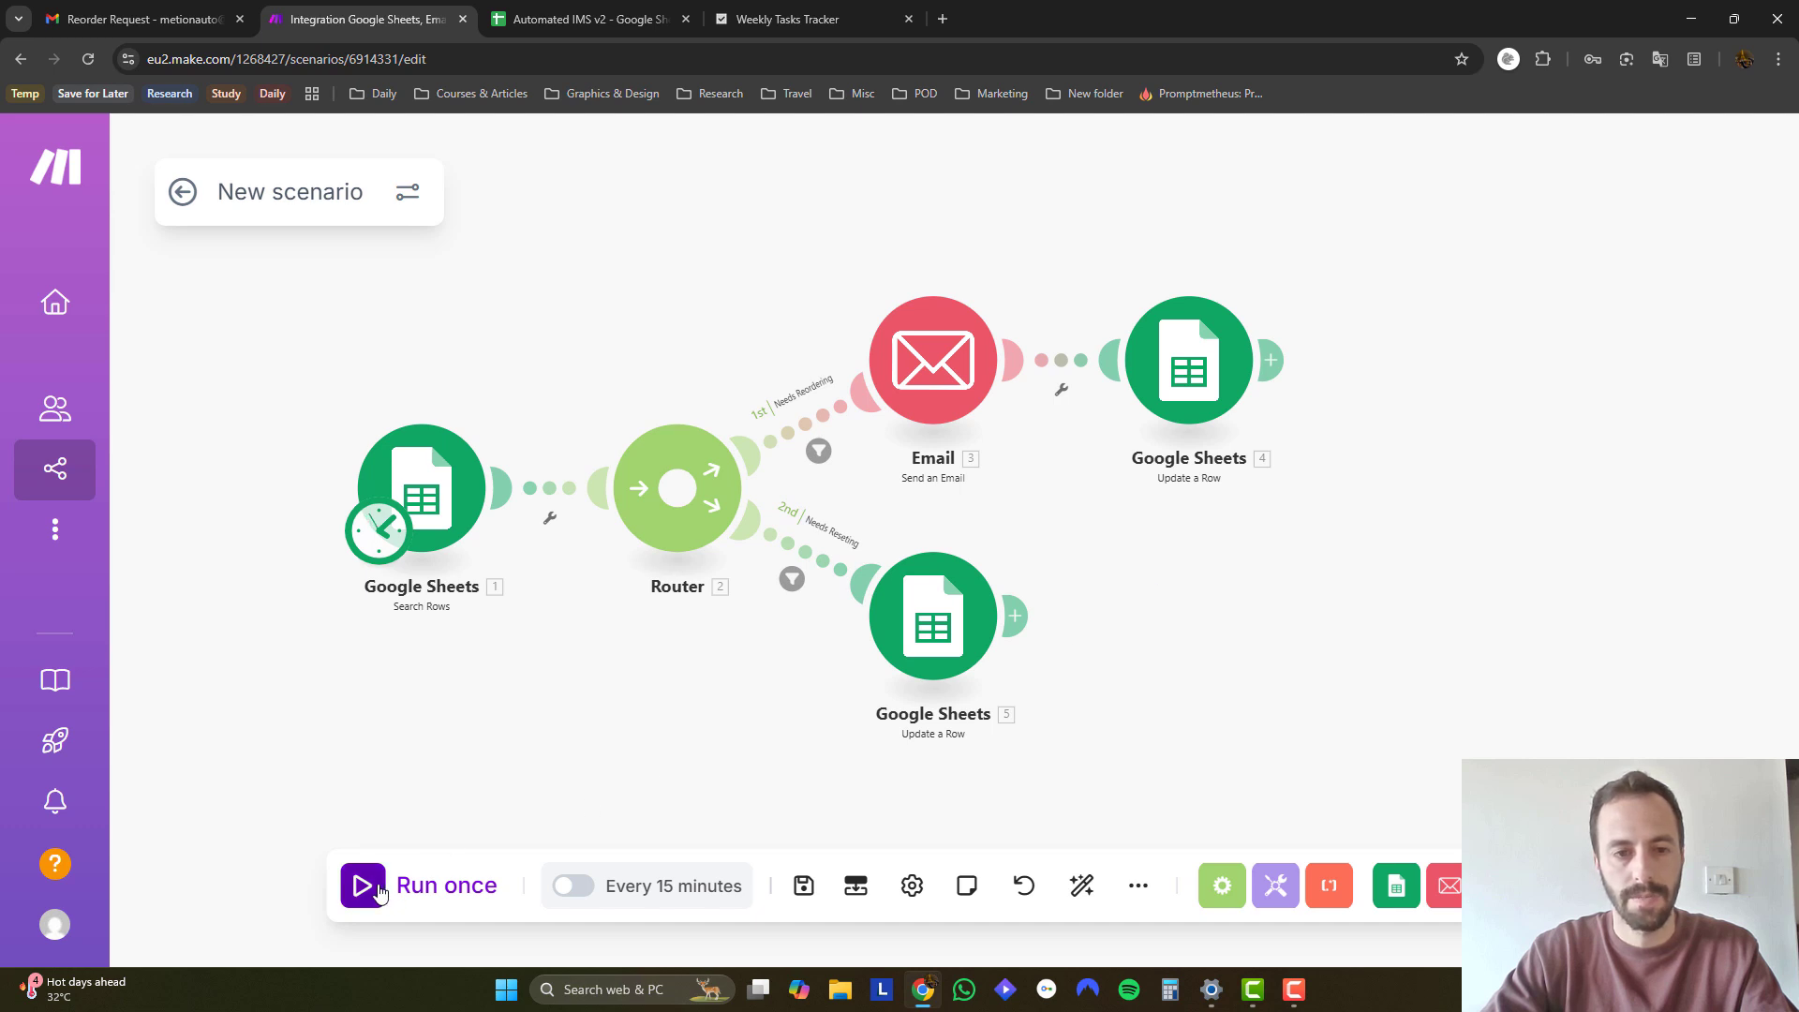
Return the Gmail window to the inbox list and run the Make scenario once.
click(214, 19)
click(396, 237)
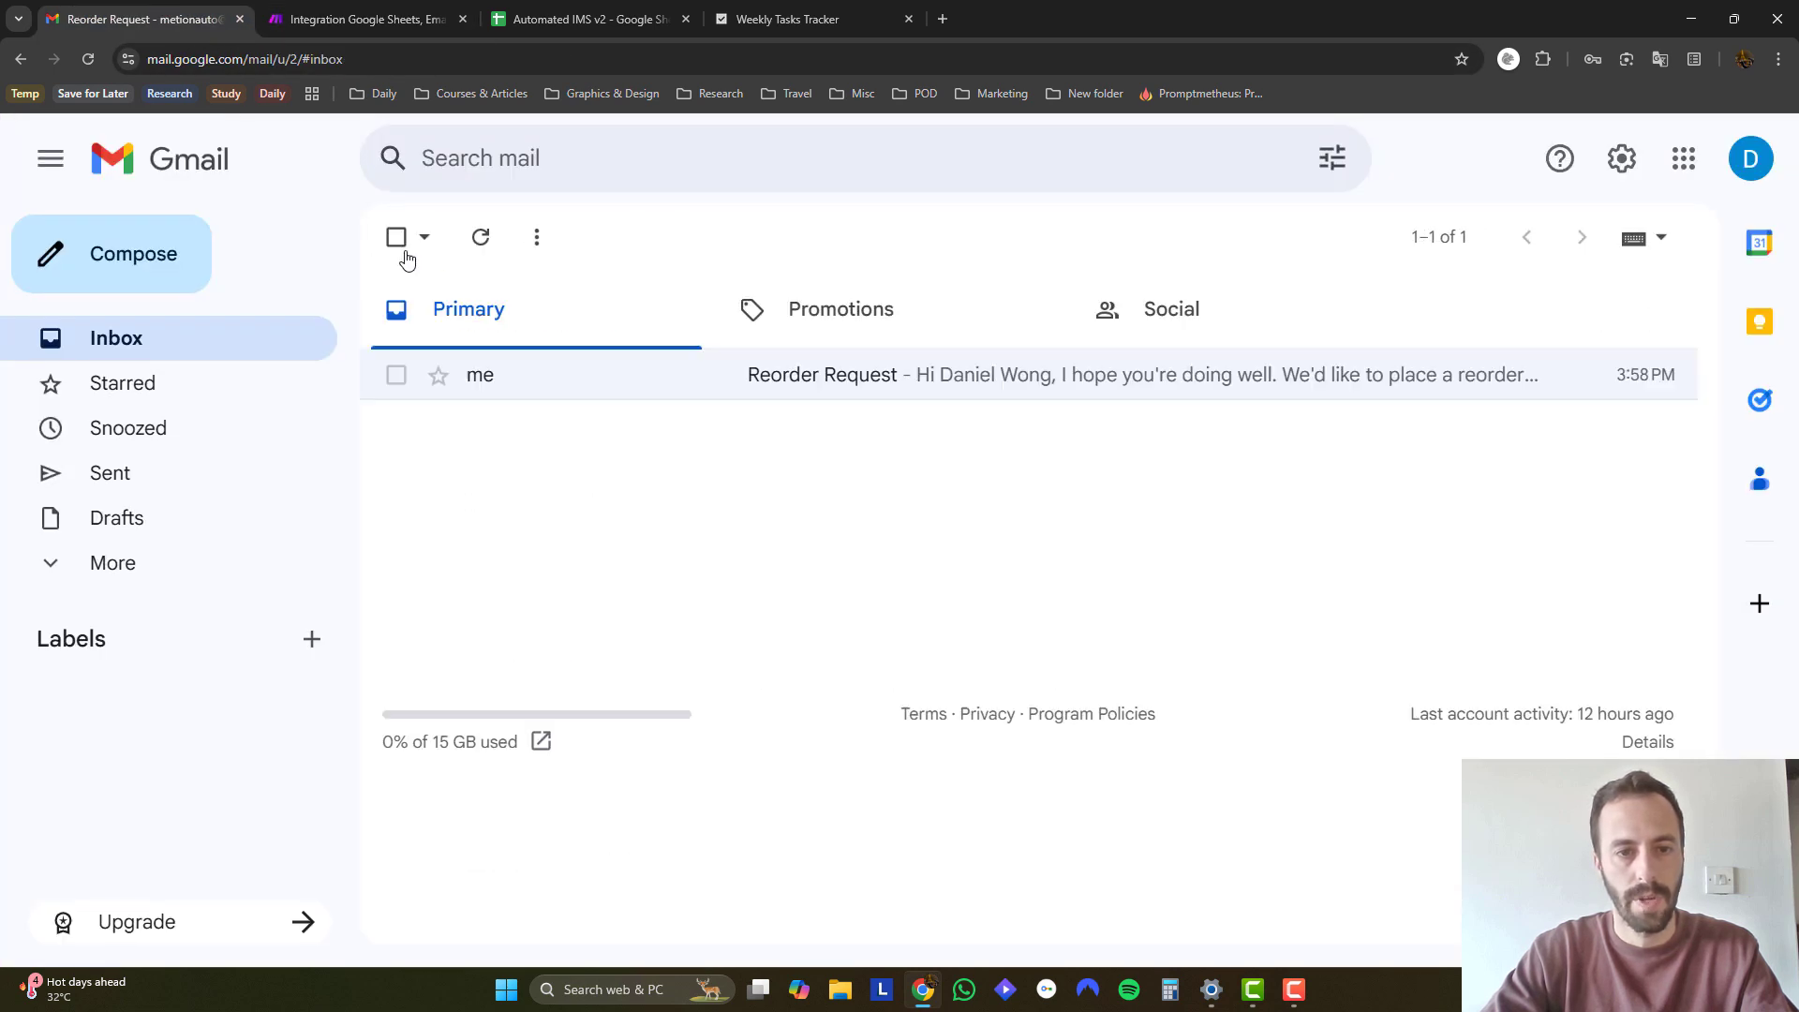
click(365, 19)
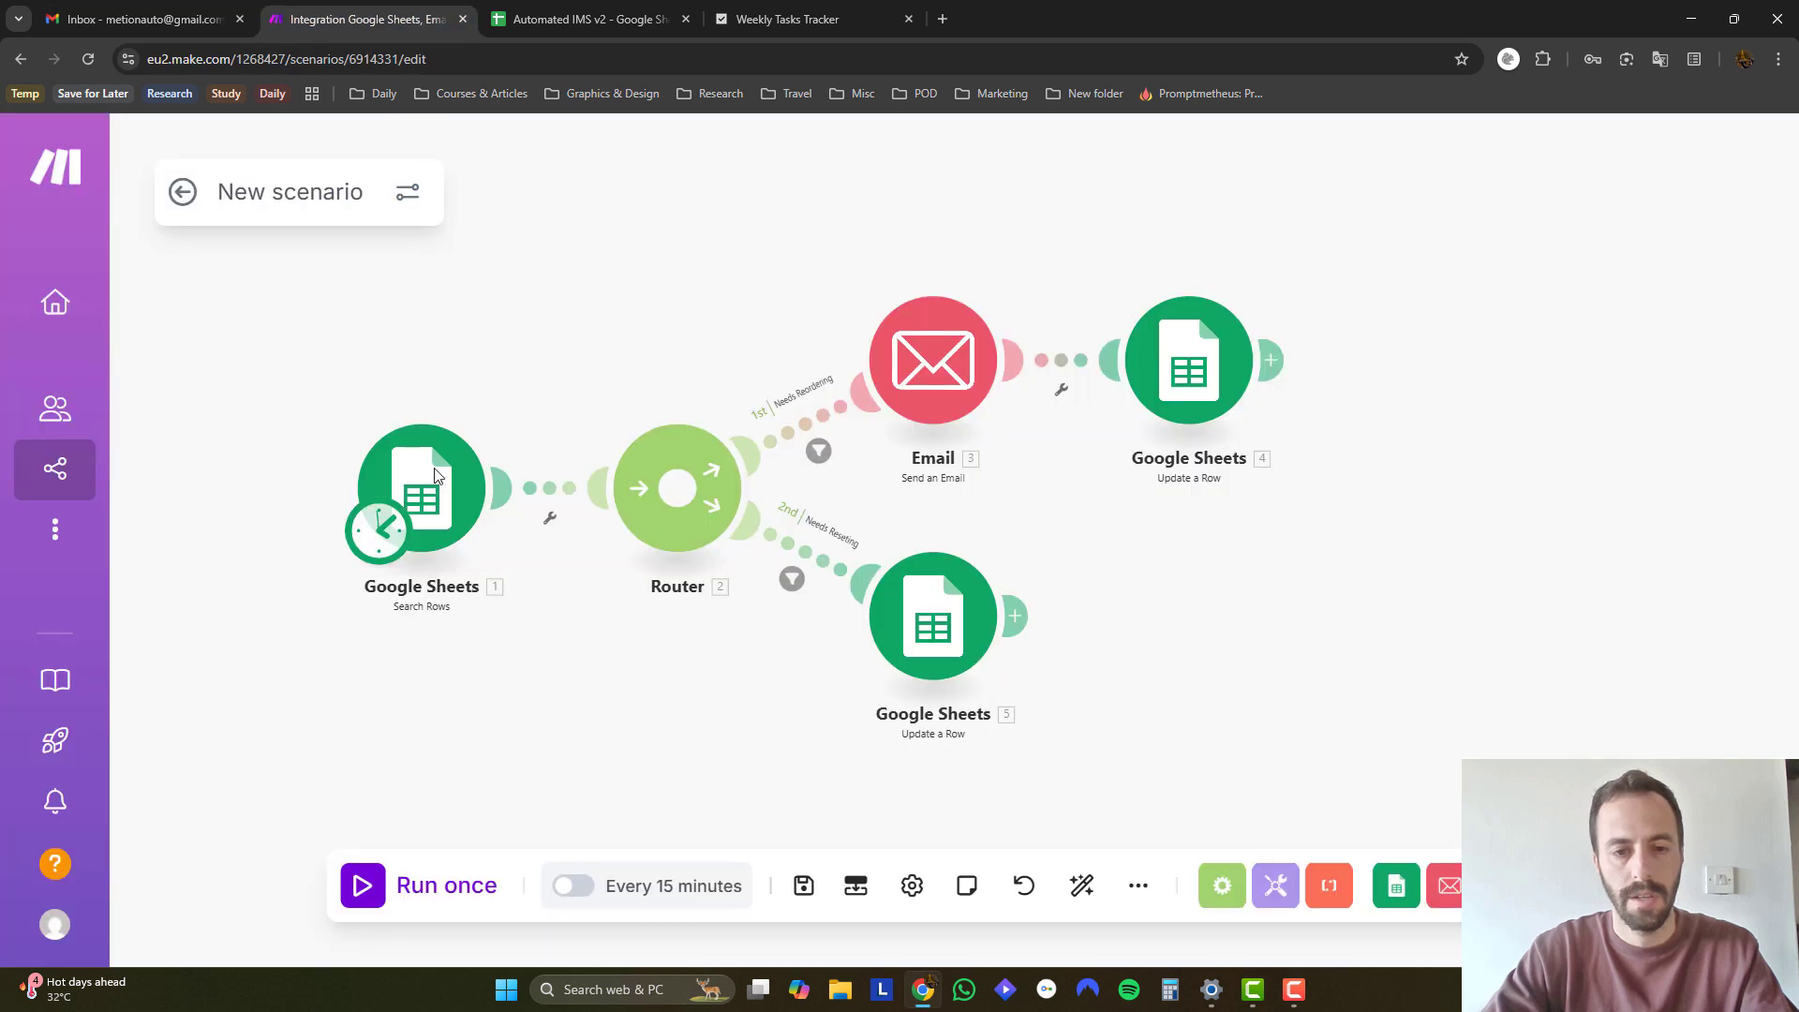
click(366, 885)
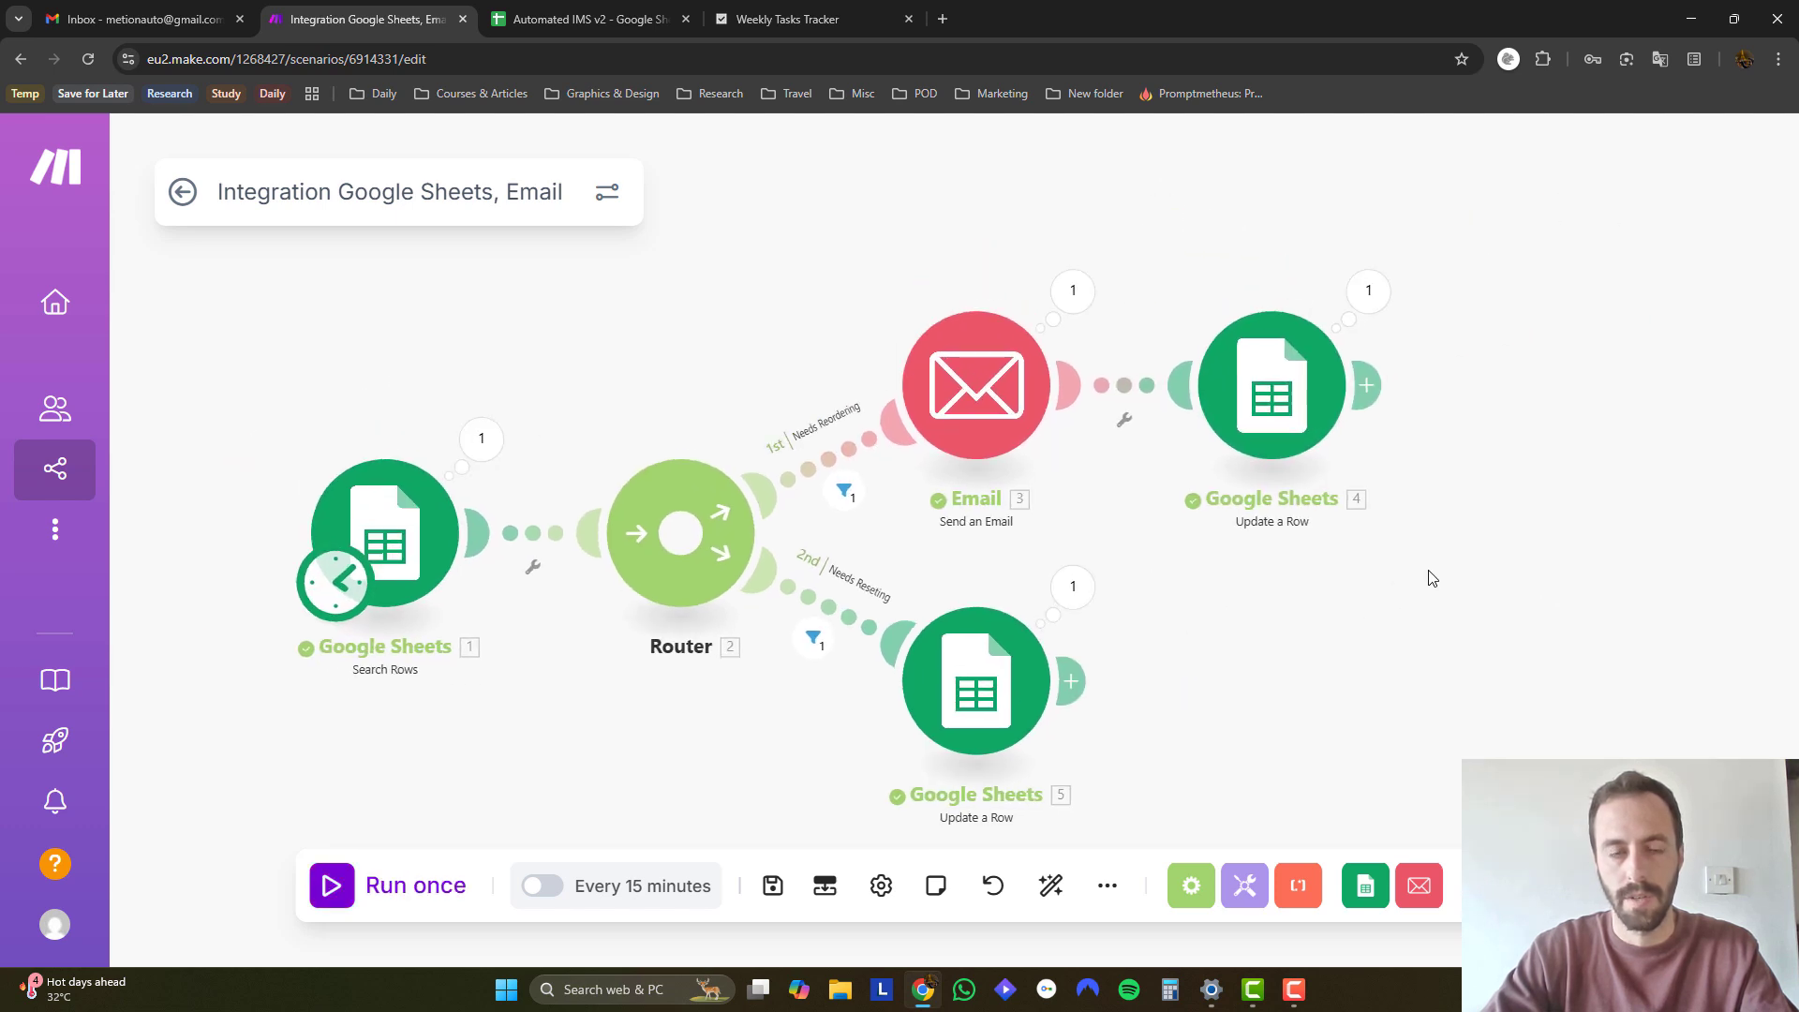
Switch to Gmail, read the newest Reorder Request email's item details and confirmation request, and return to the inbox.
click(140, 18)
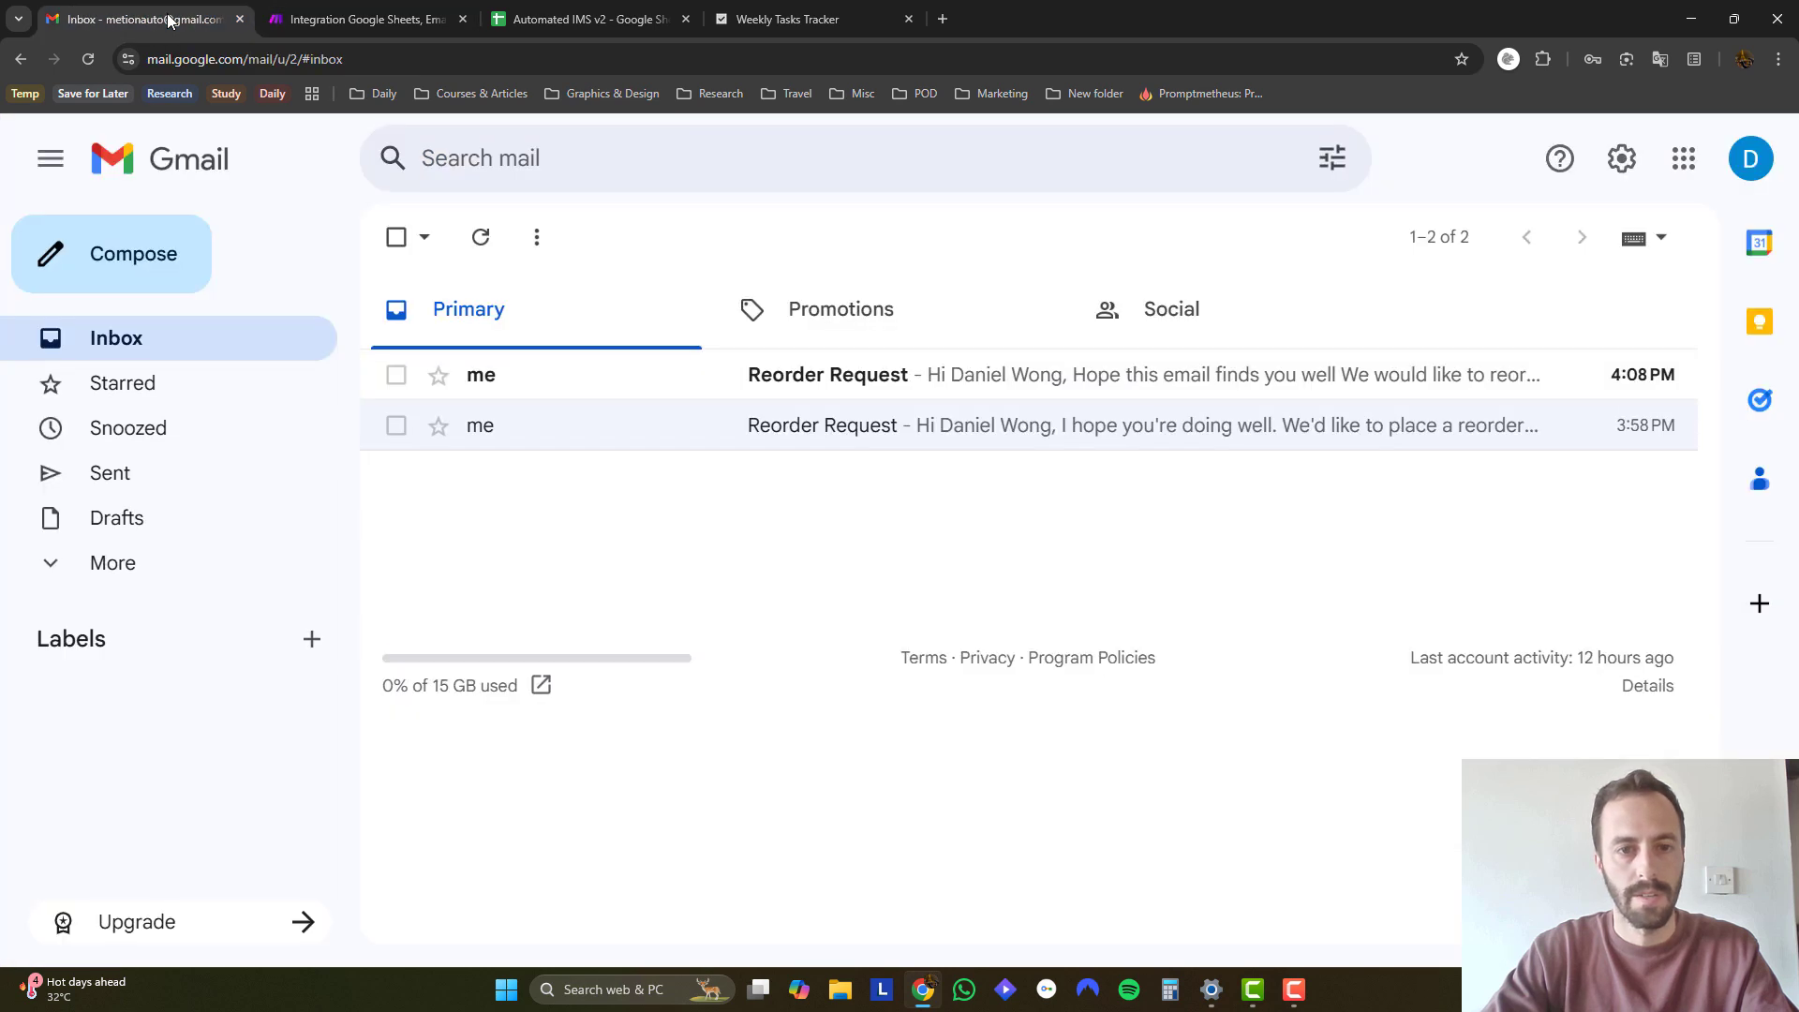
click(691, 385)
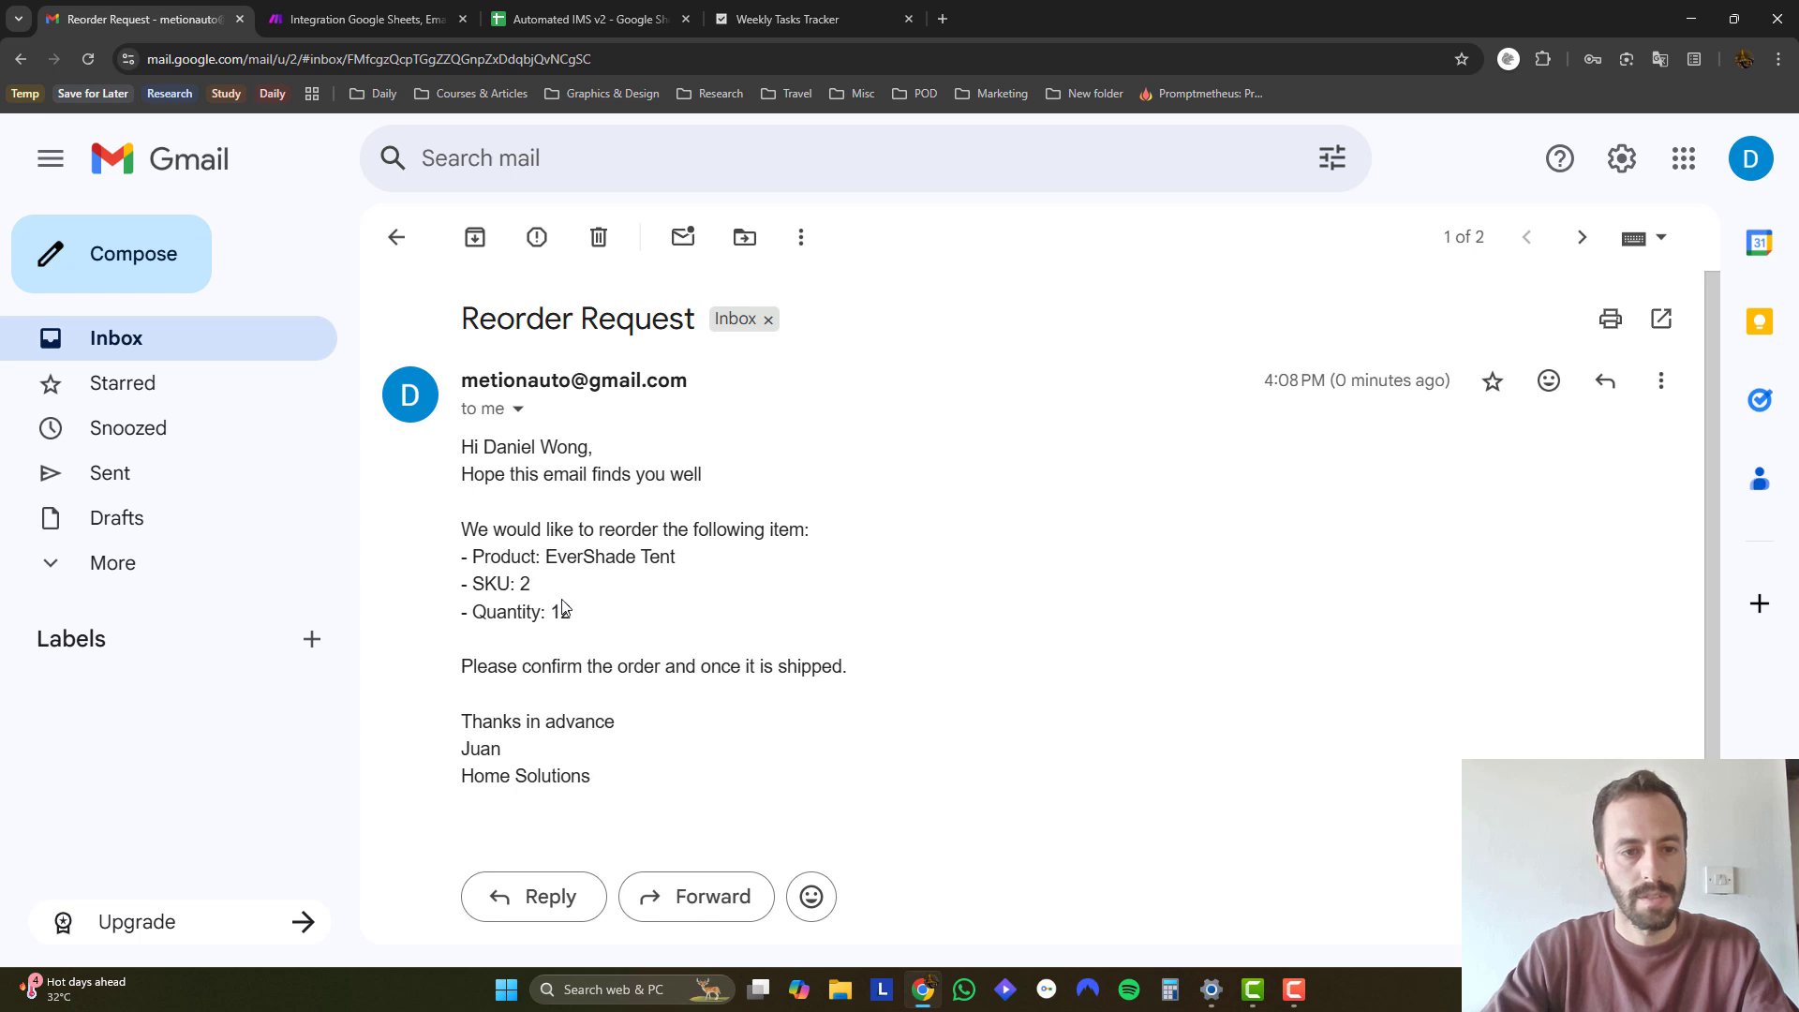
drag(472, 667, 917, 688)
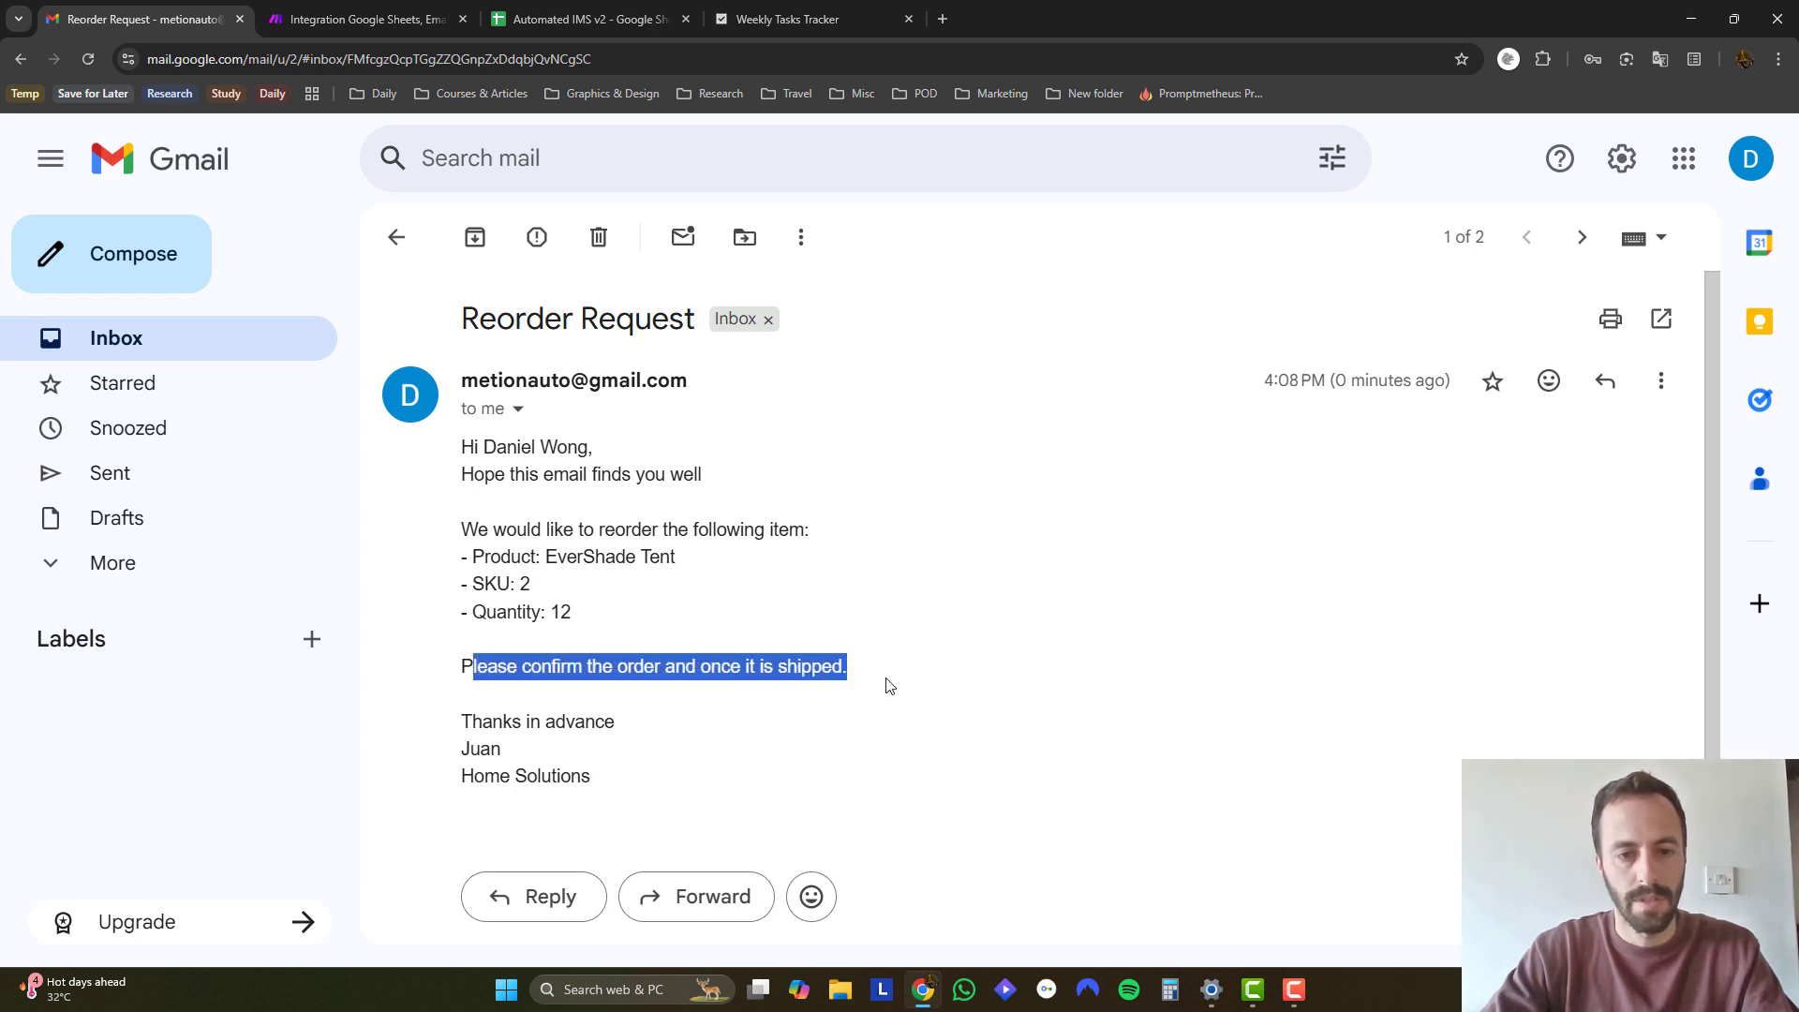
click(929, 682)
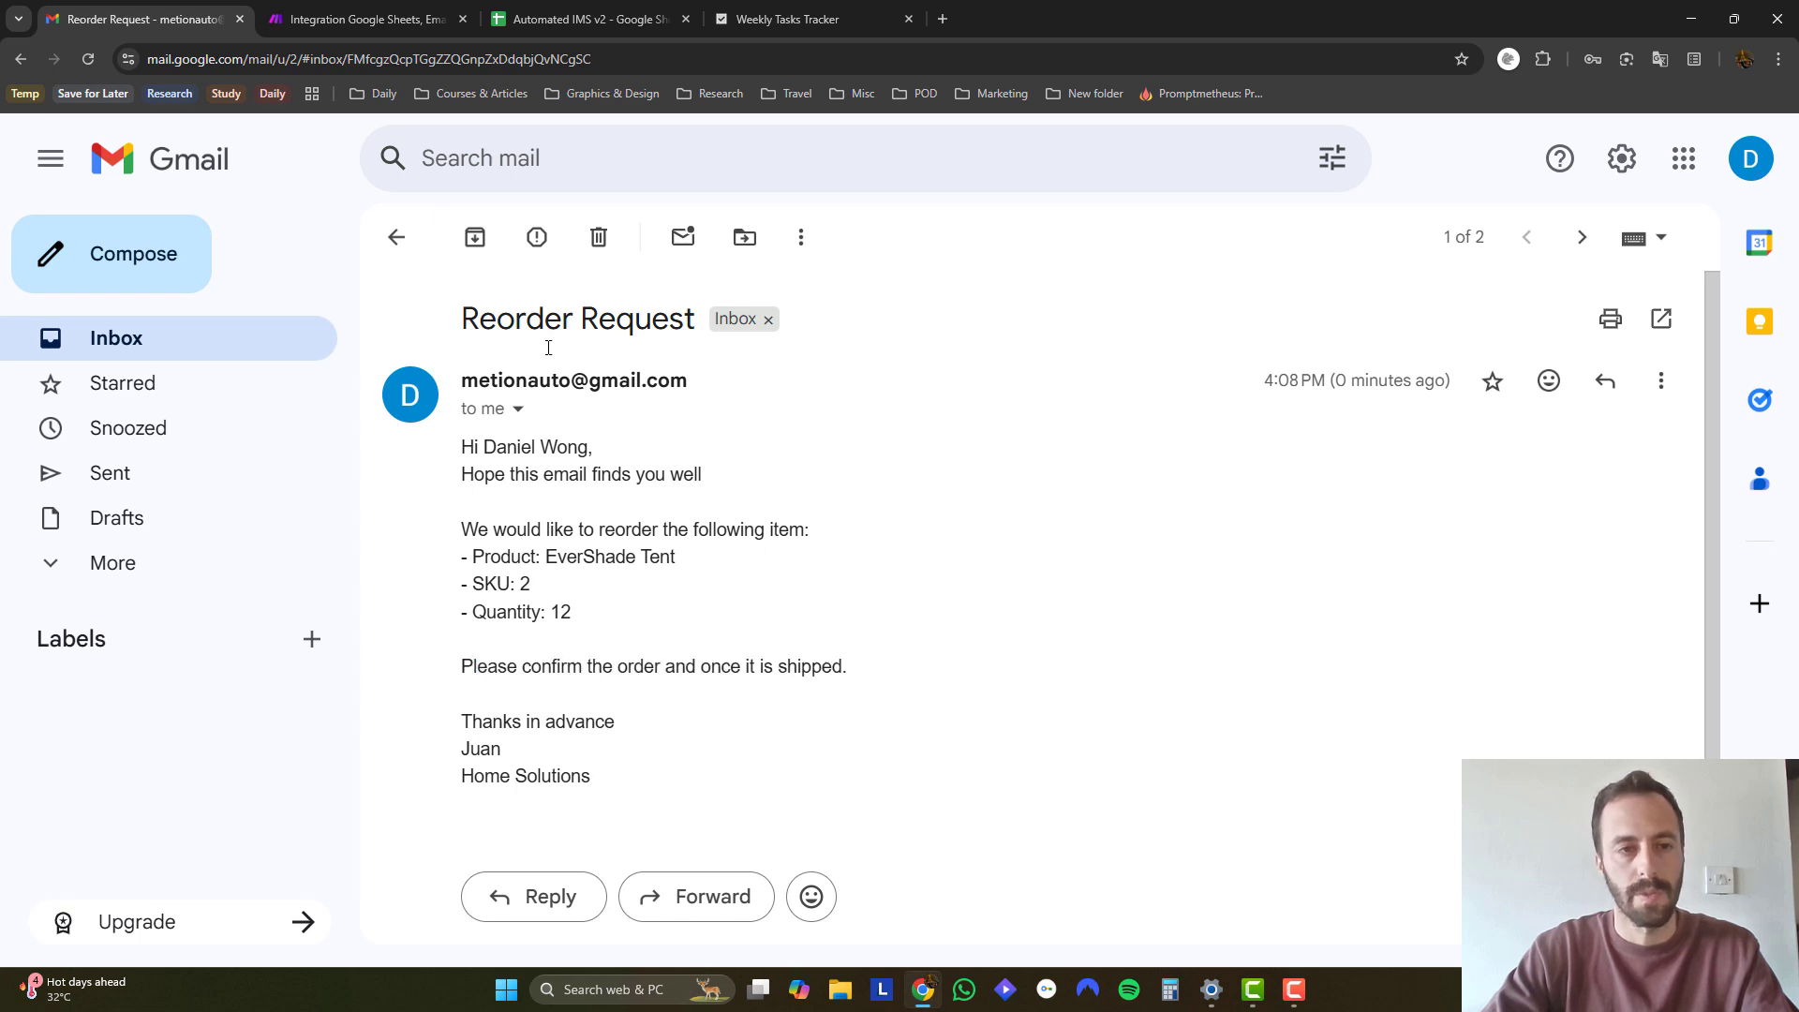
click(396, 237)
Check the Reorder Sent boxes for SolarBrew Kettle and EverShade Tent in the Automated IMS v2 Suppliers sheet and review the other supplier columns.
click(559, 8)
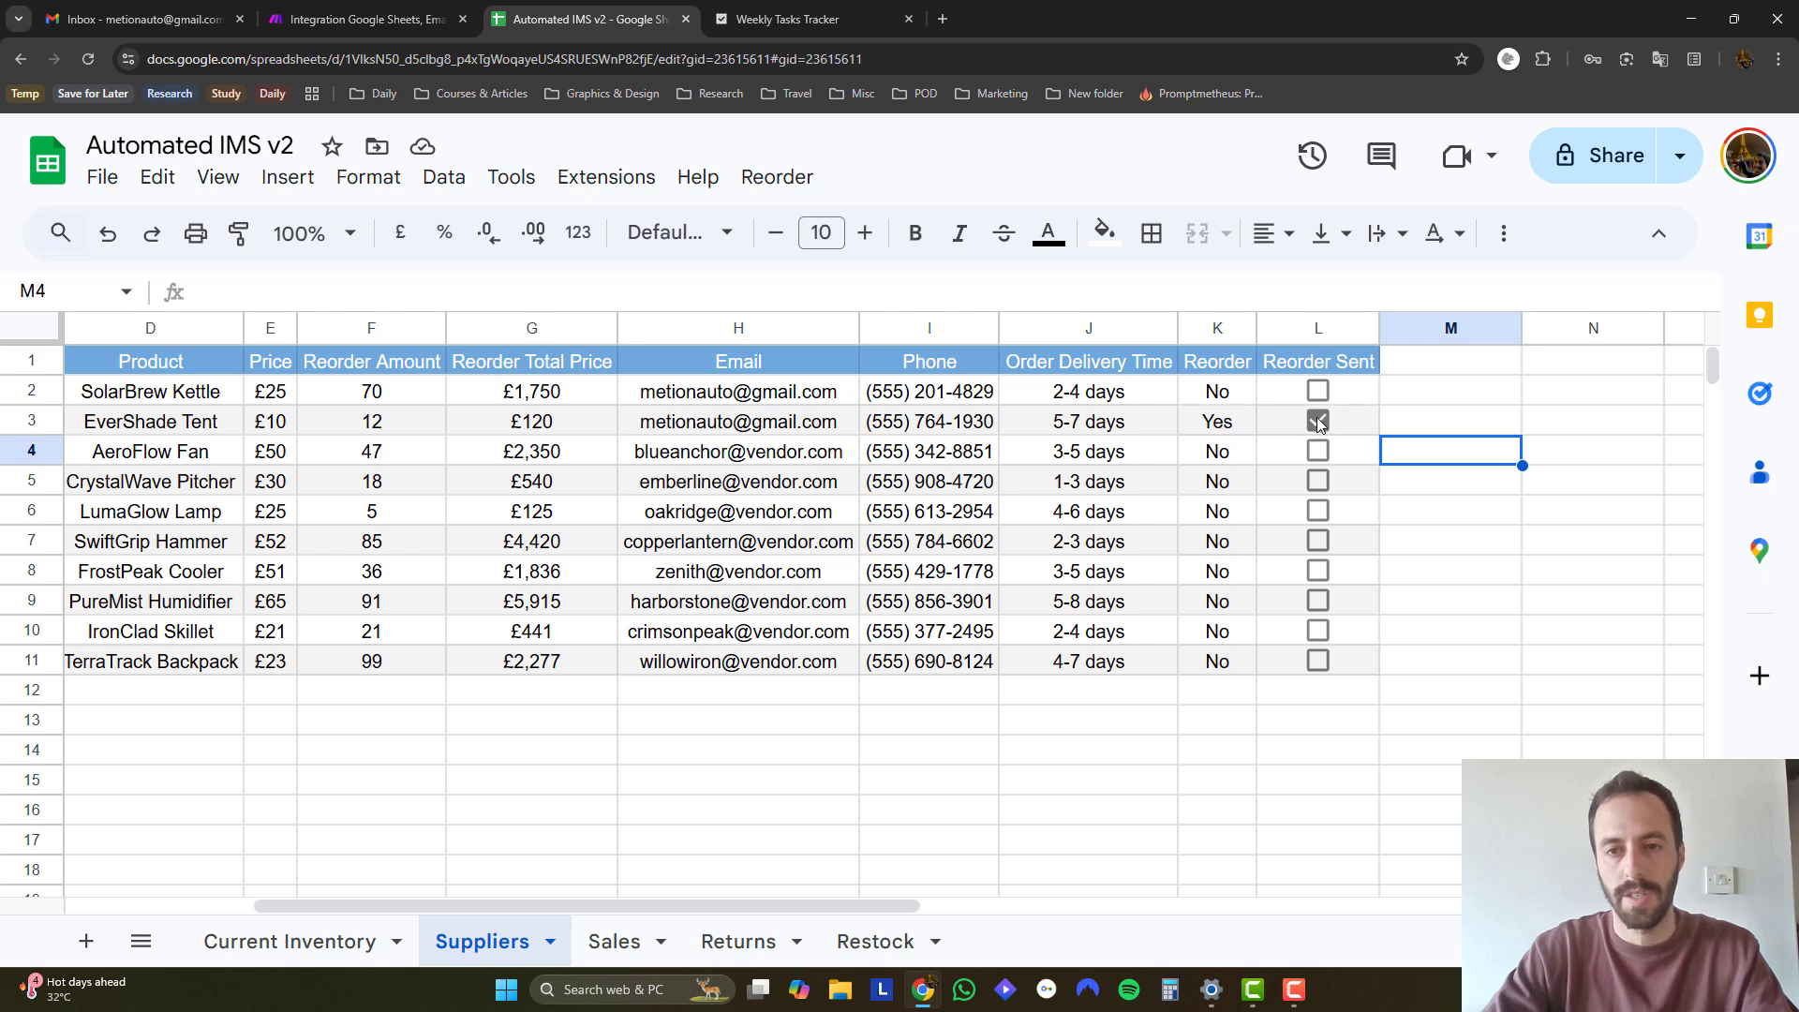
click(1461, 413)
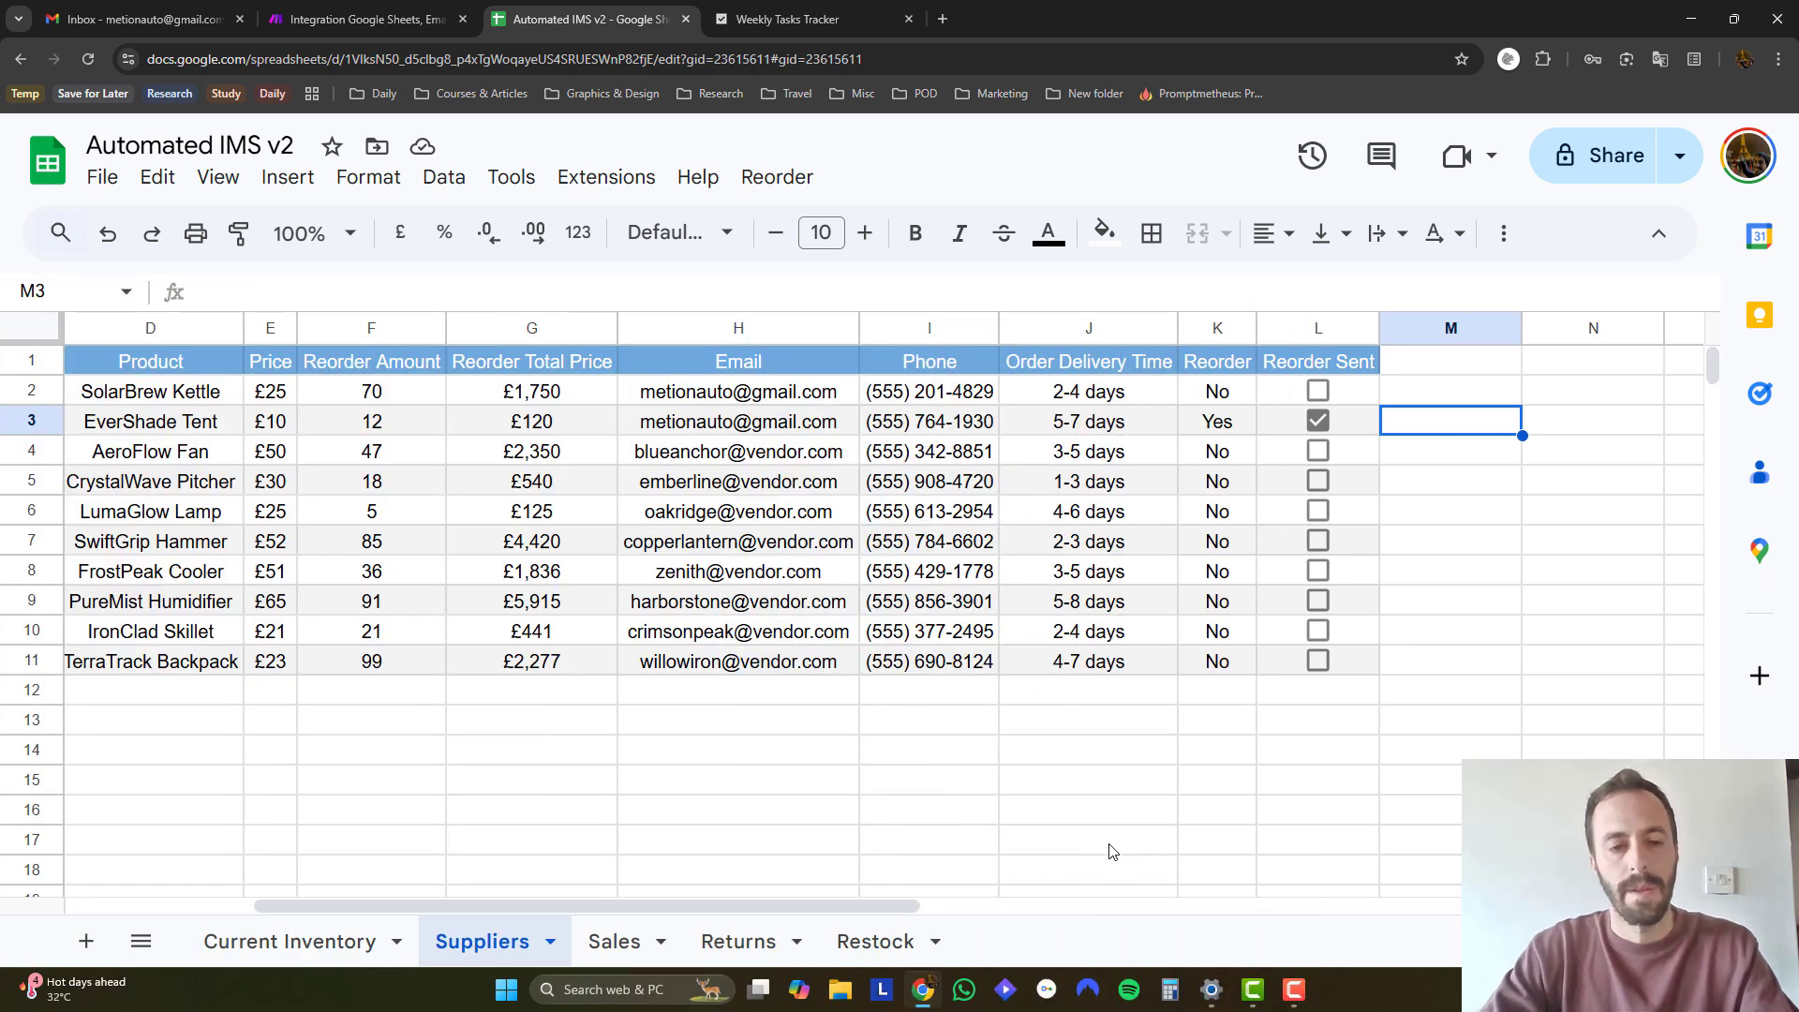
drag(873, 903, 767, 913)
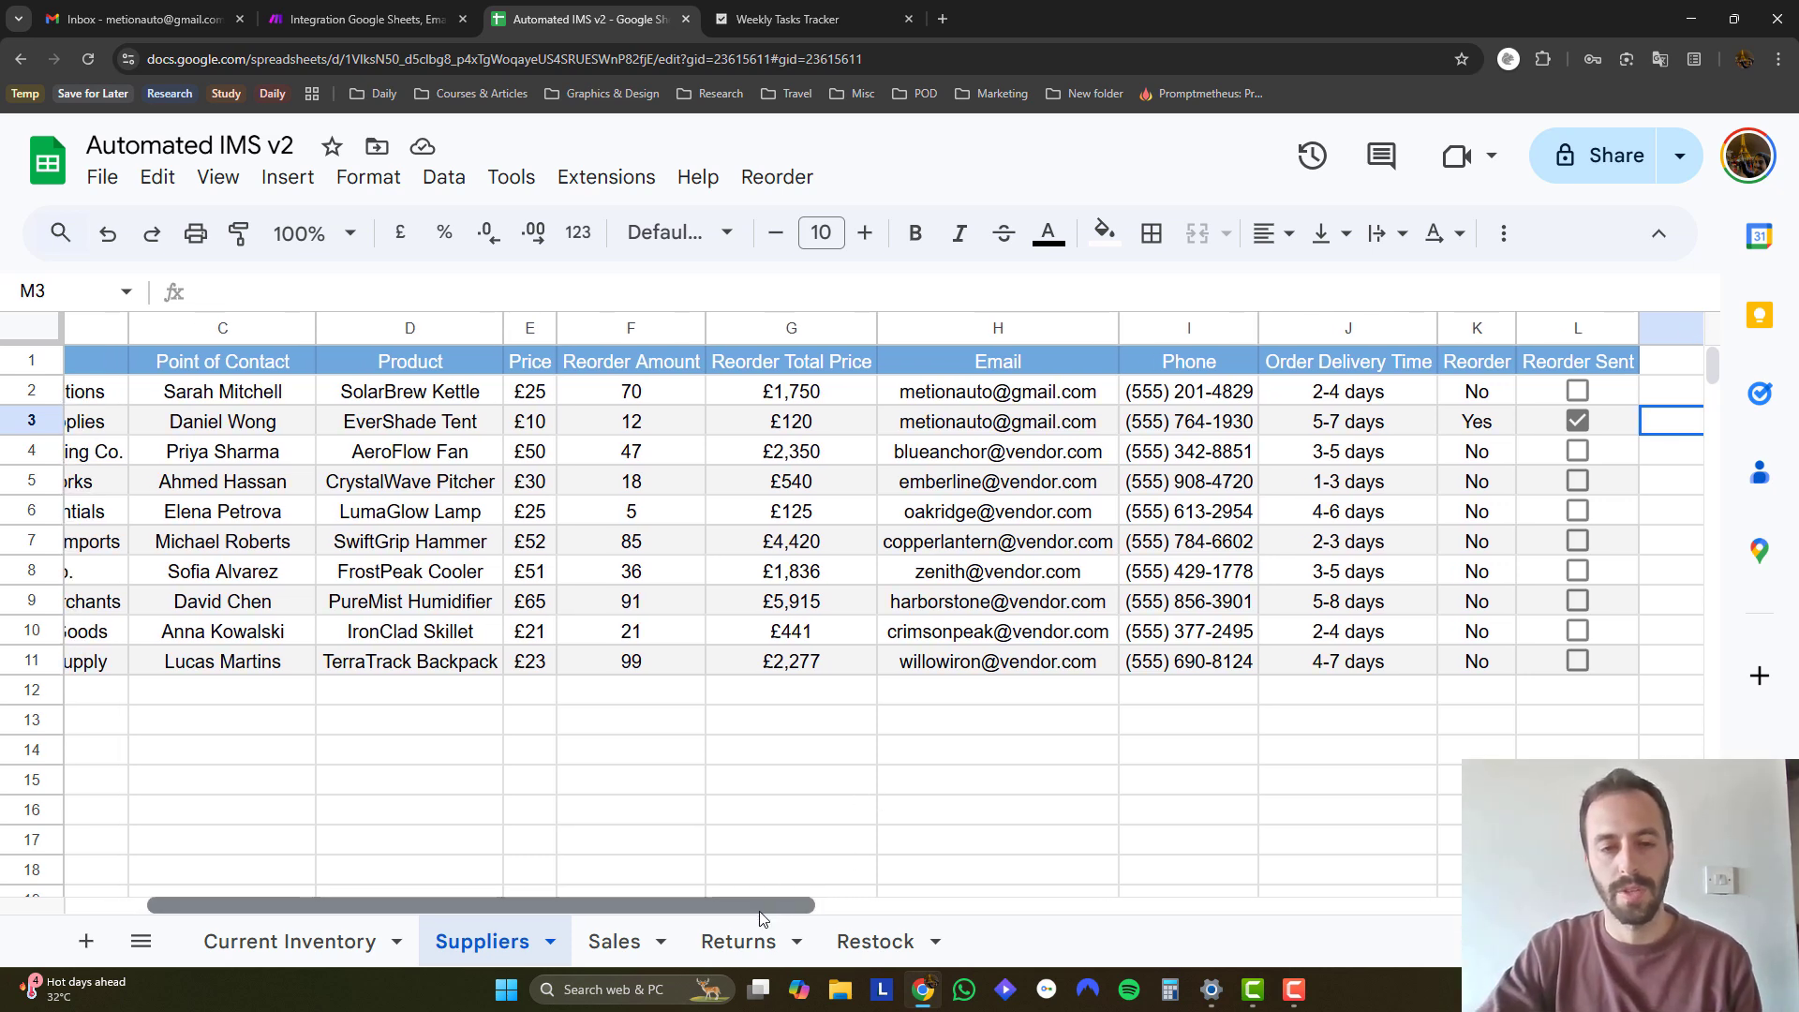
drag(779, 904, 877, 932)
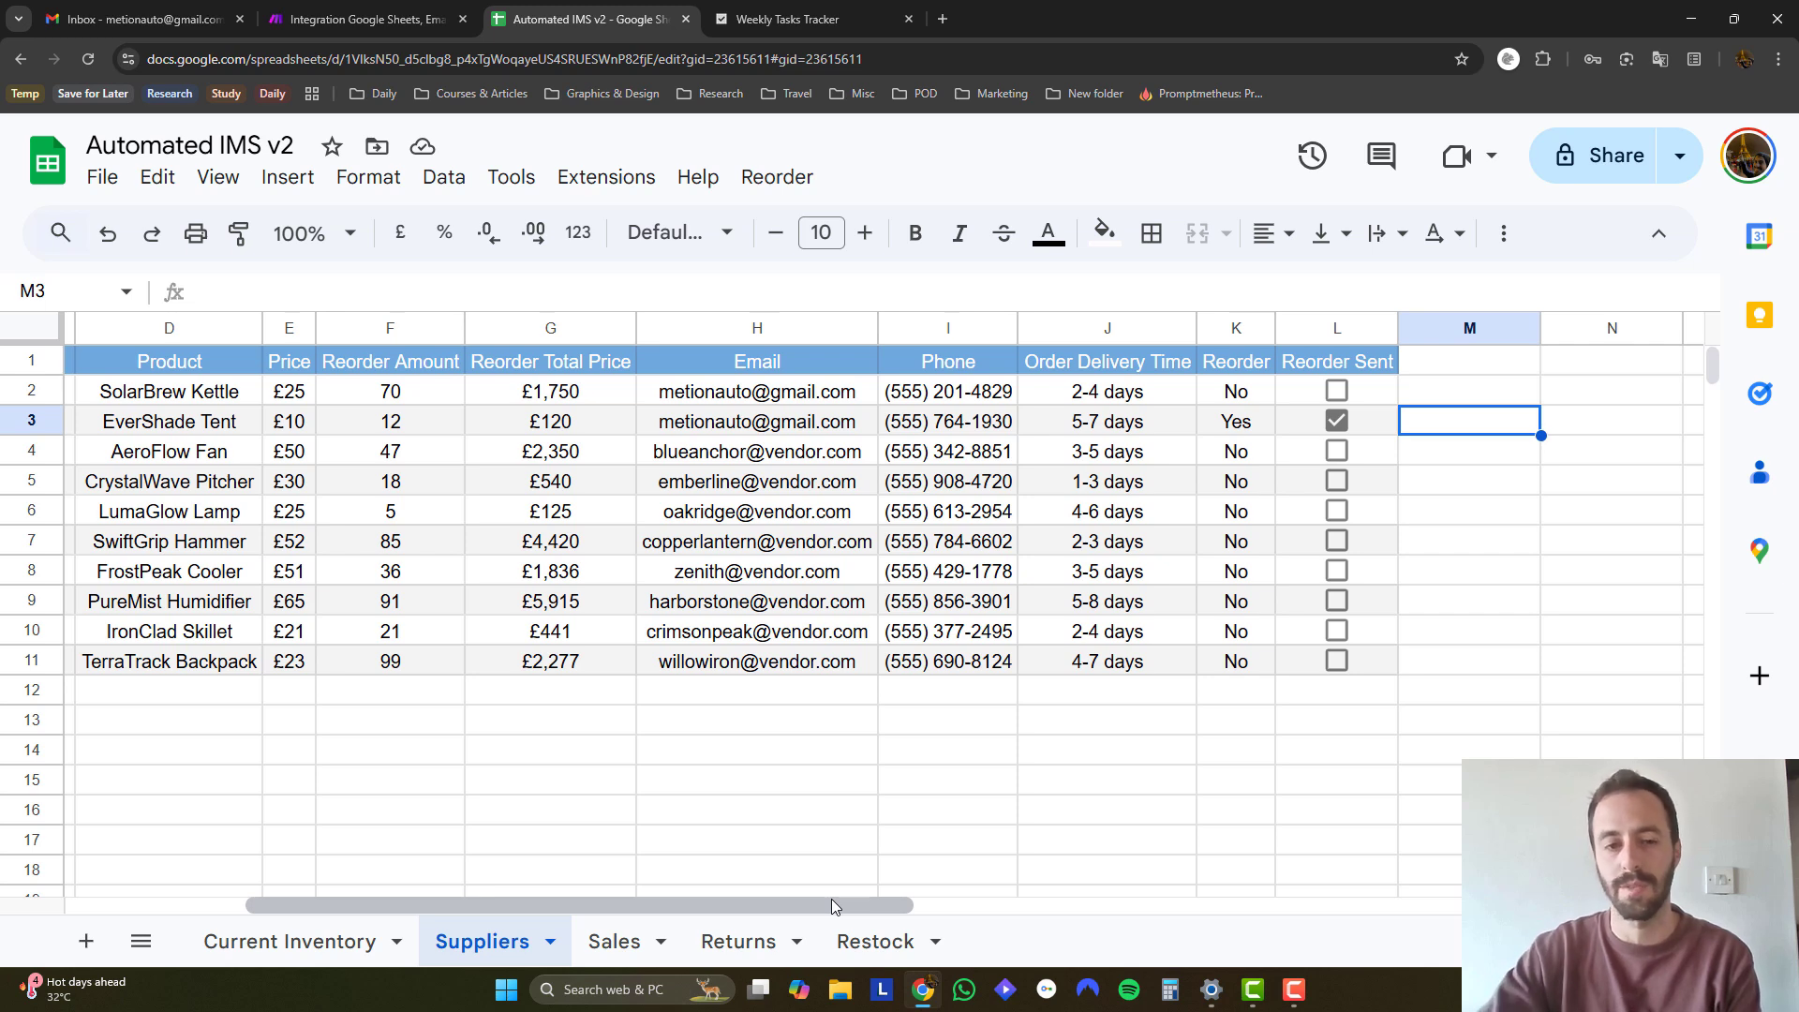
drag(830, 905, 737, 905)
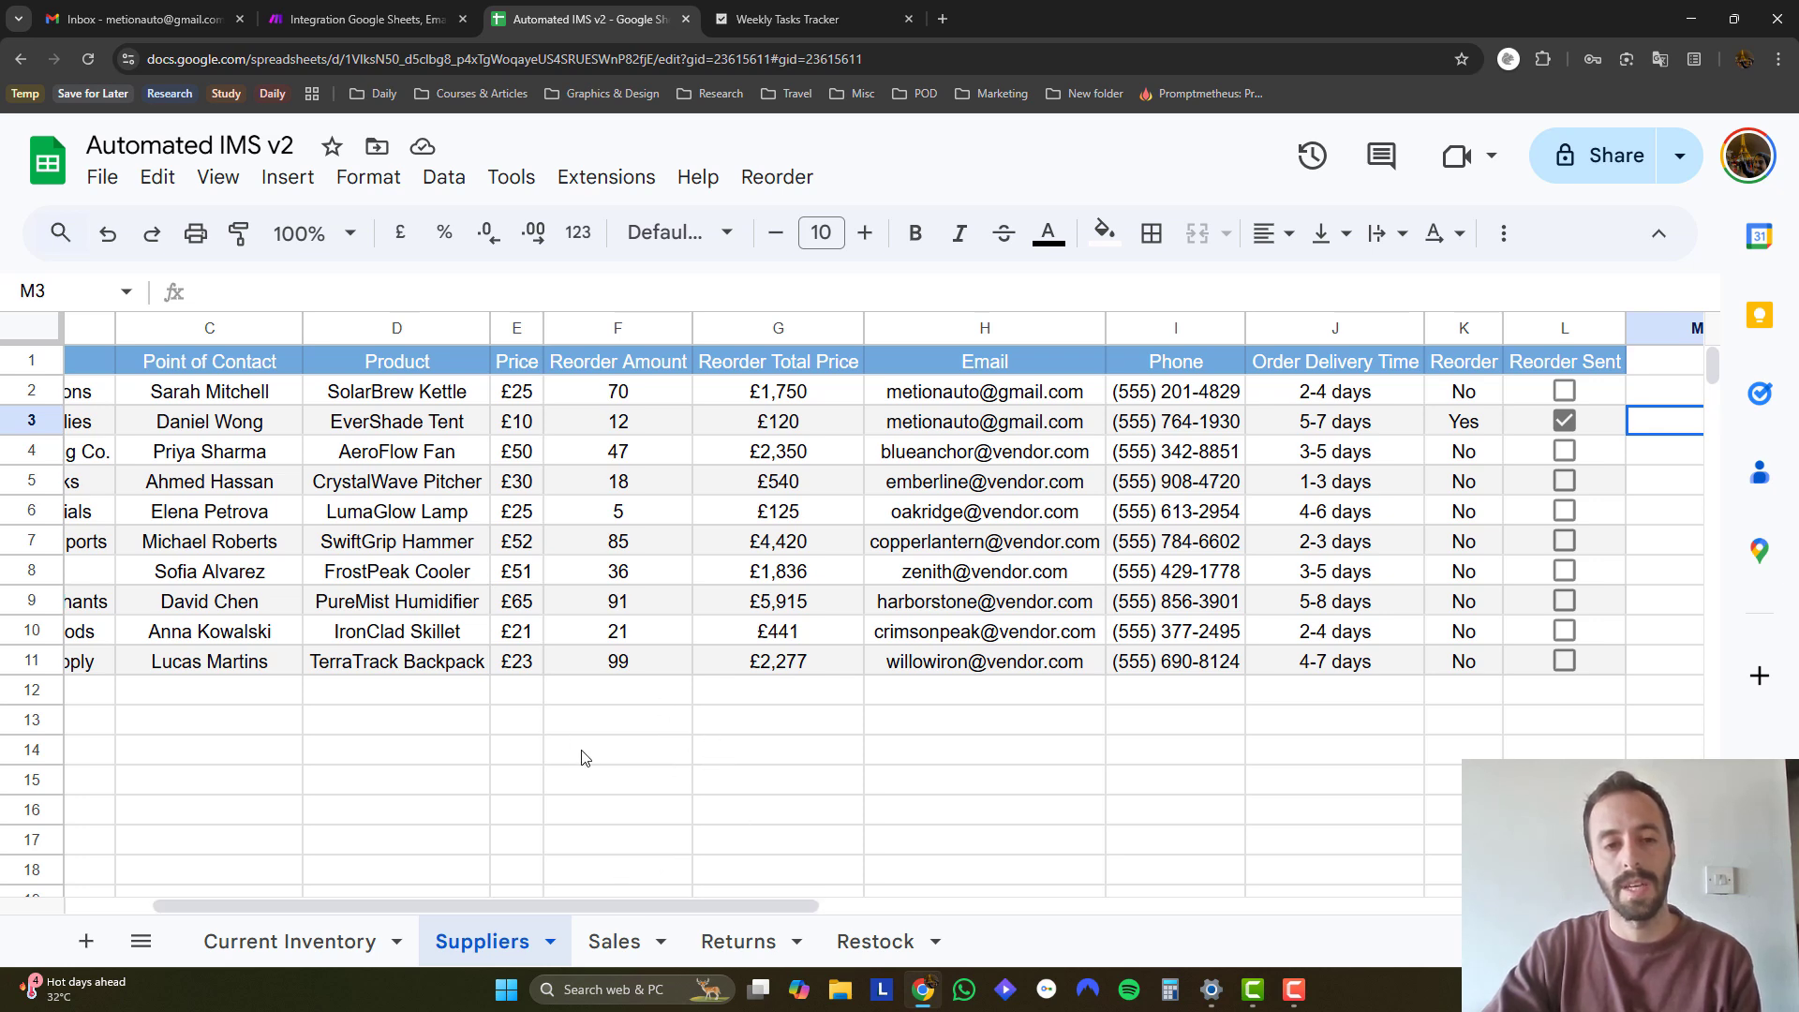
drag(471, 895, 384, 897)
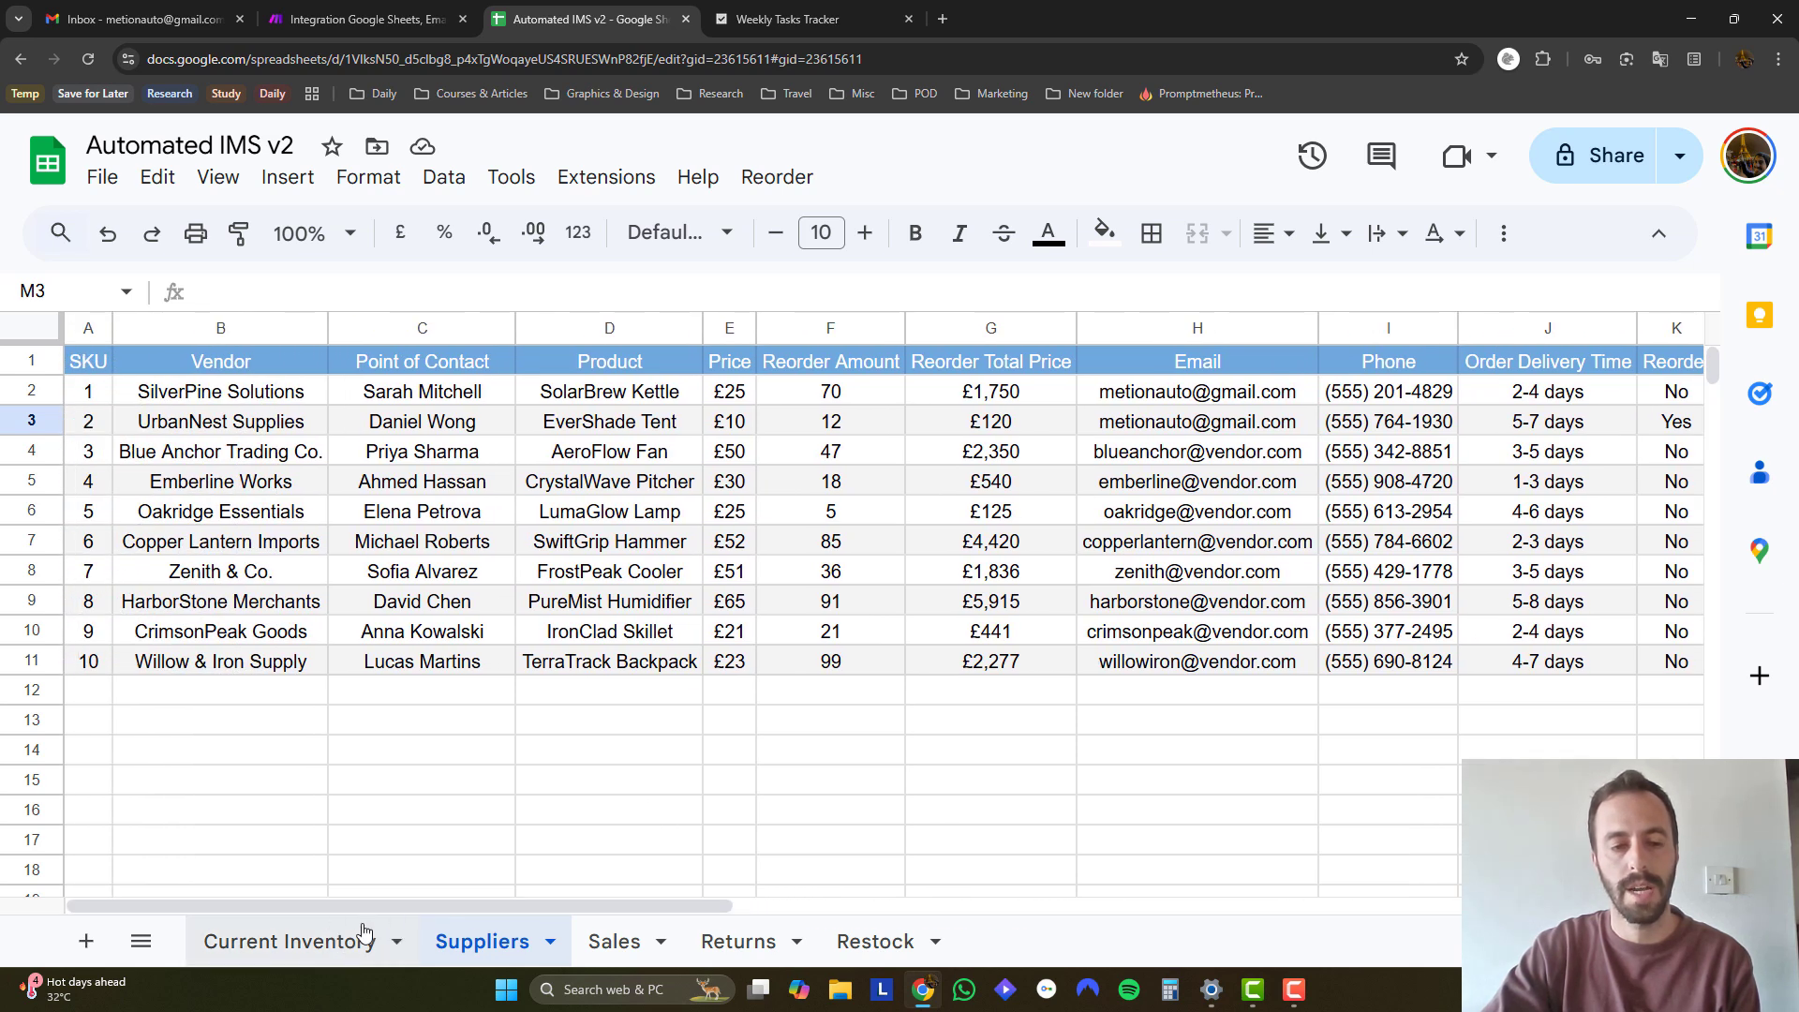